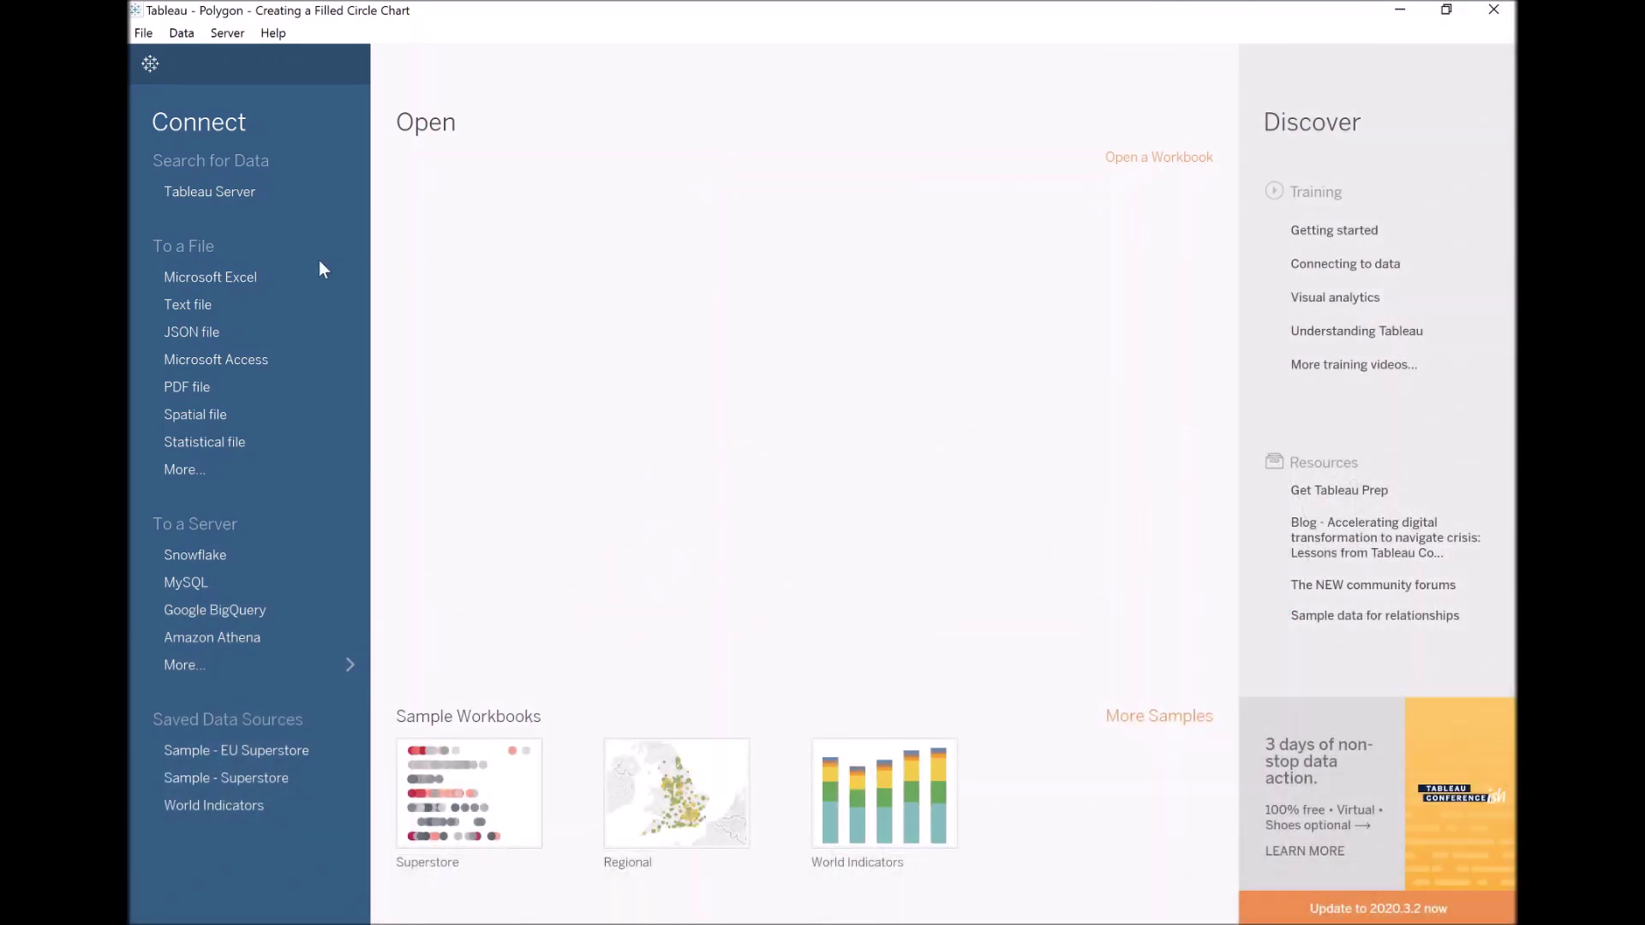
# Connect to Superstore.xls, add the Orders table, and switch to the empty Sheet 1
pyautogui.click(241, 276)
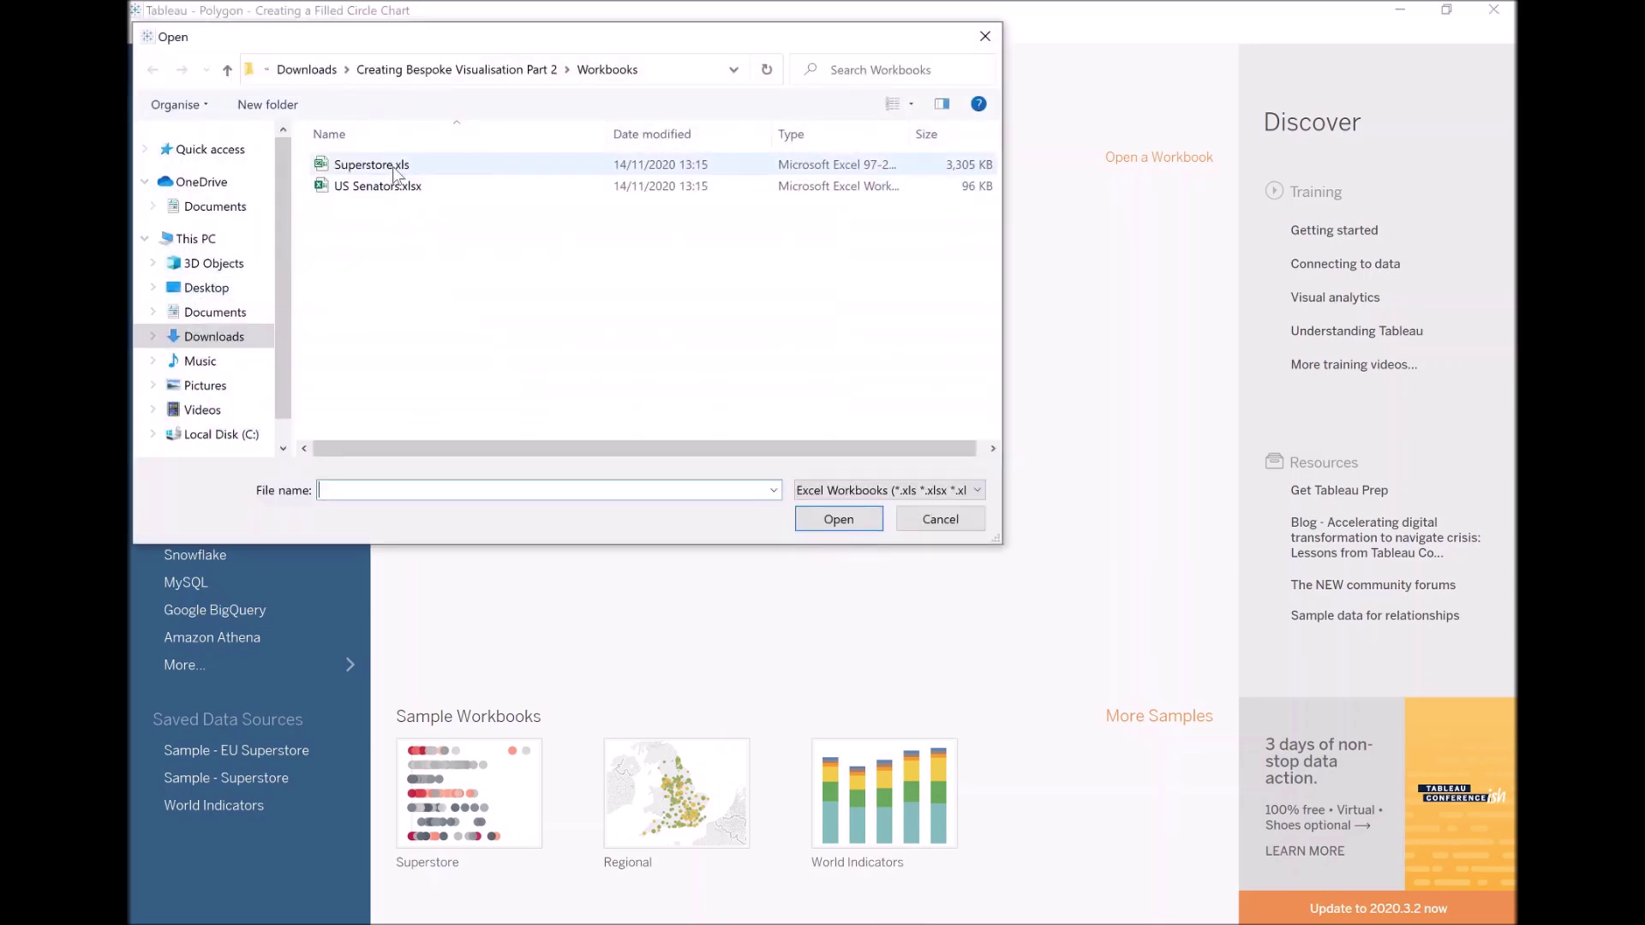
pyautogui.doubleClick(393, 165)
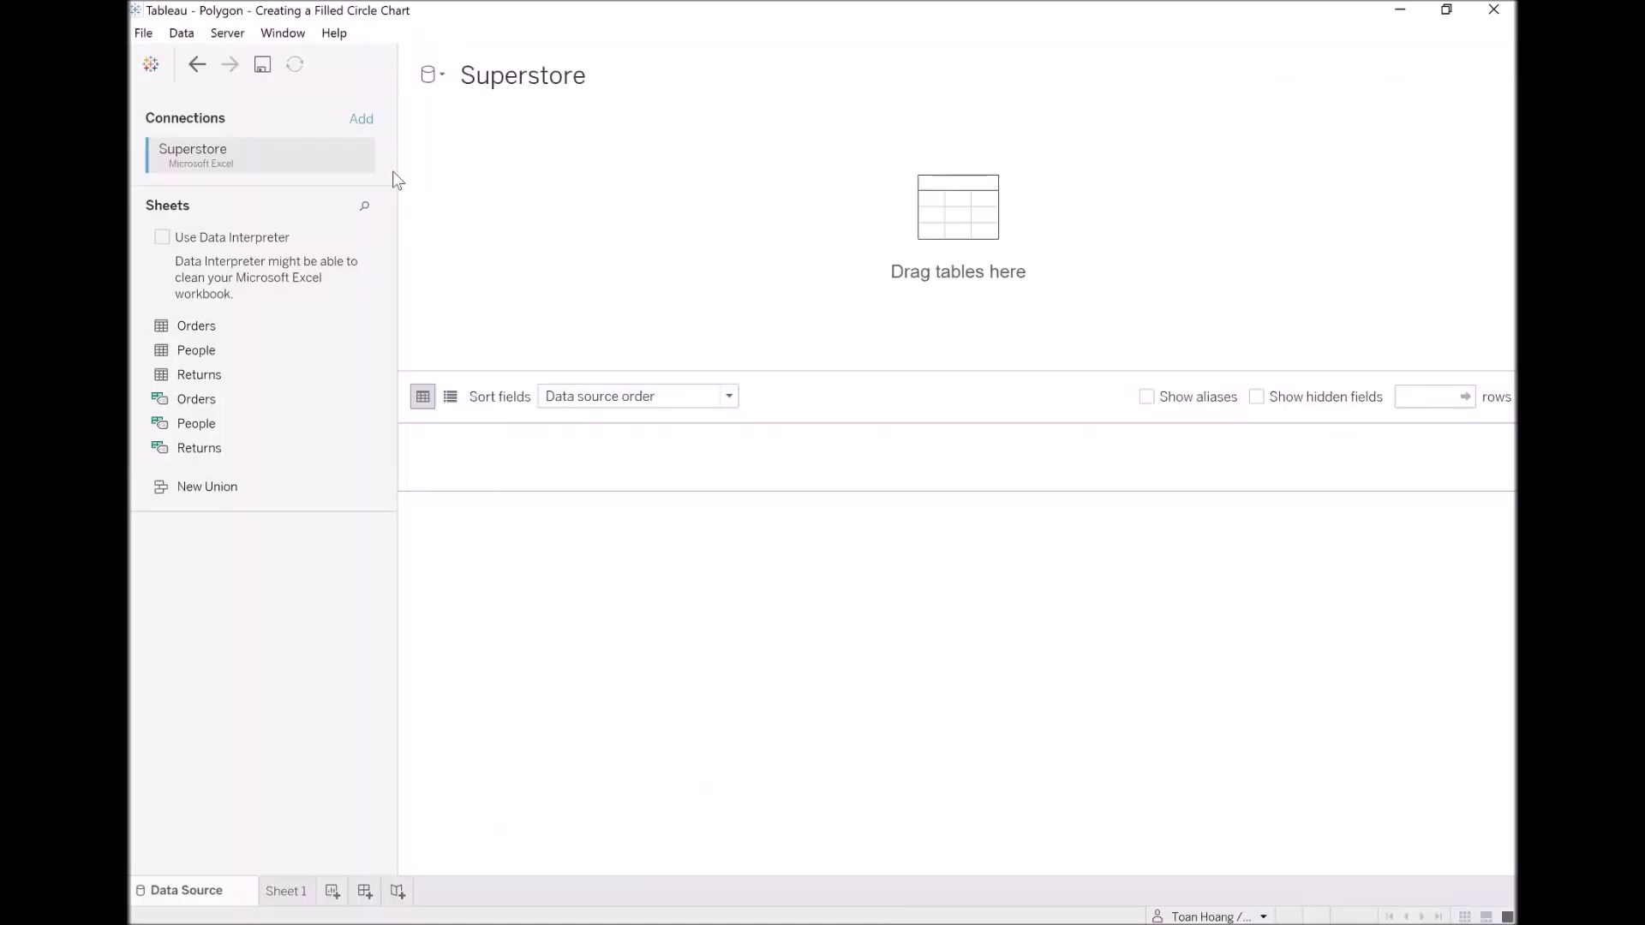
pyautogui.moveTo(196, 330); pyautogui.dragTo(579, 238)
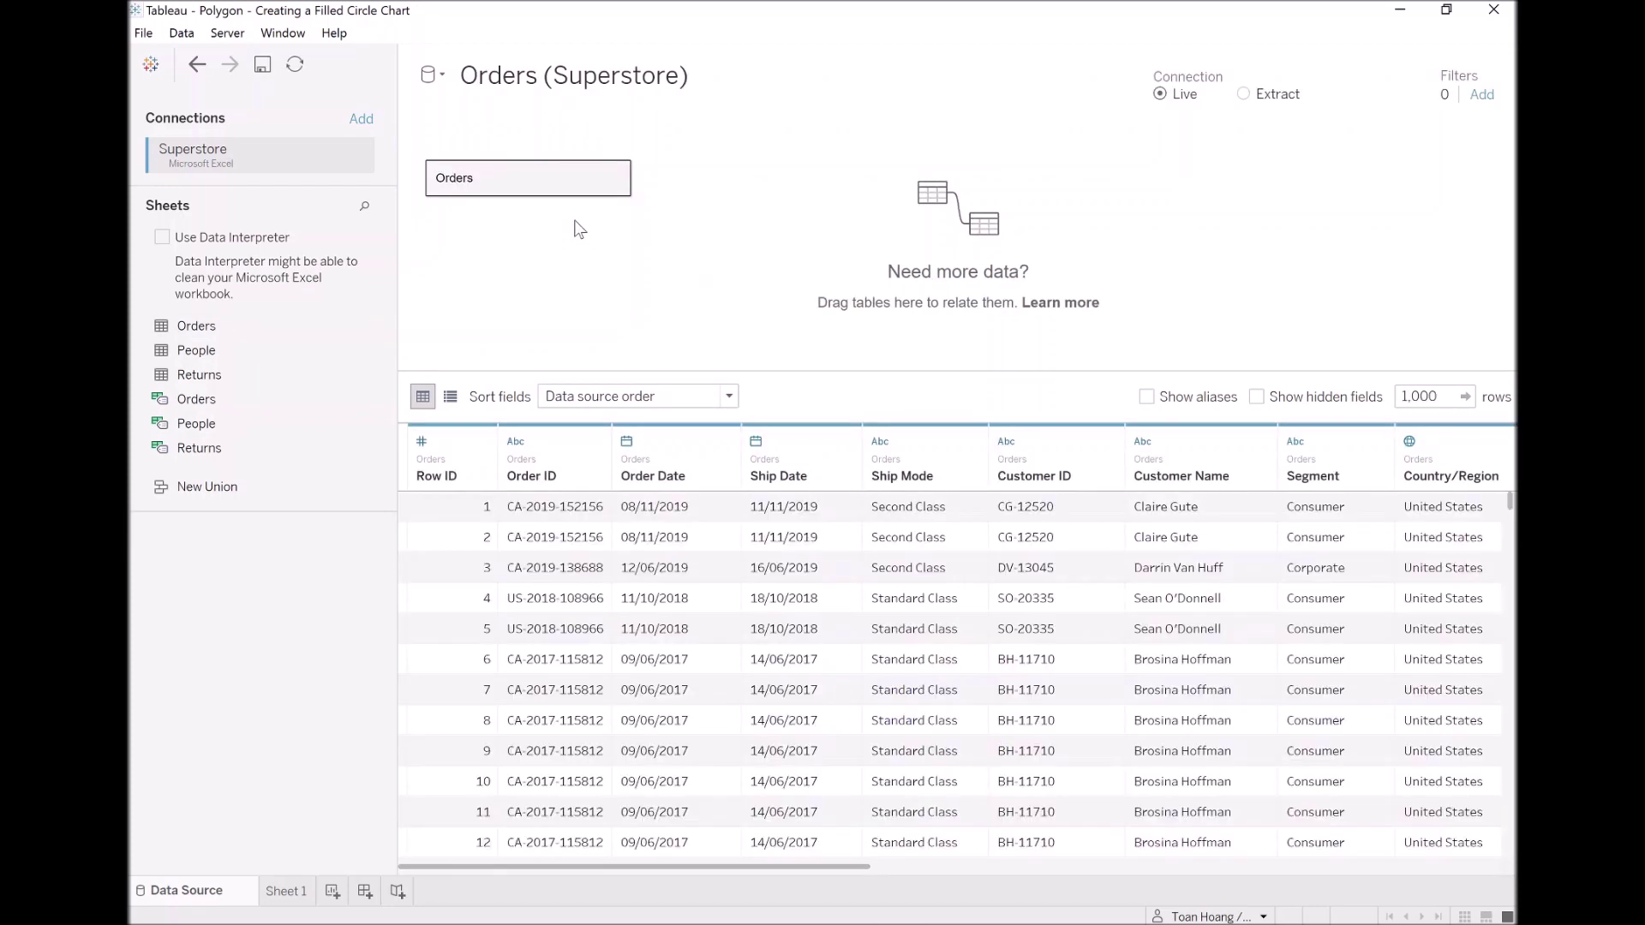
pyautogui.click(284, 891)
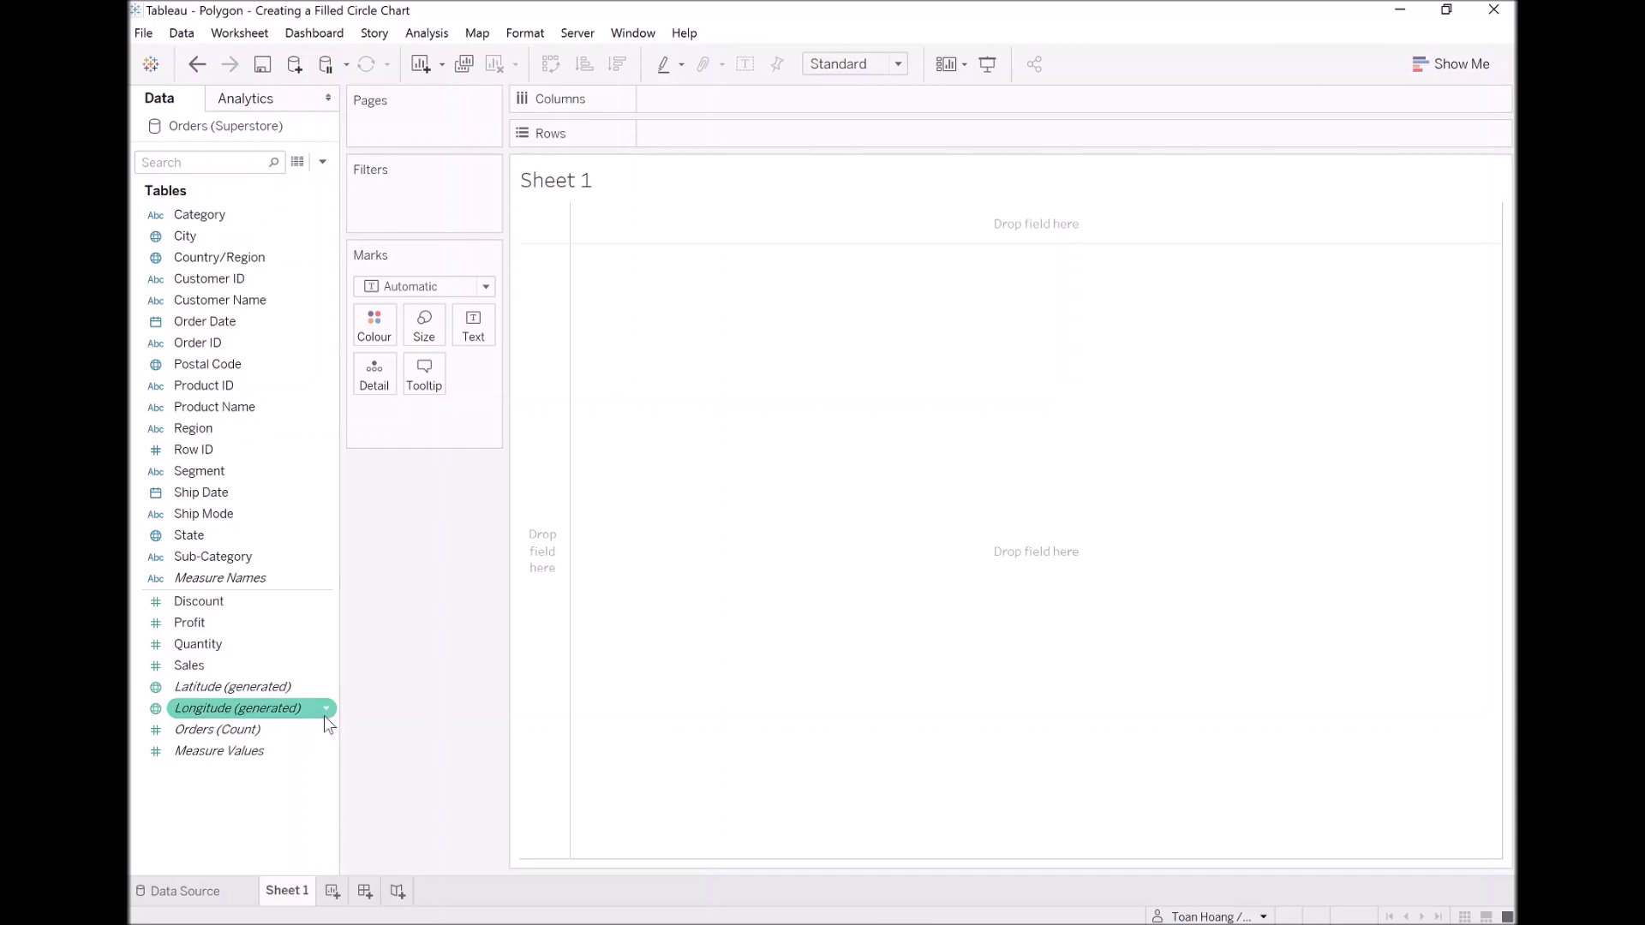
# Create a calculated field 'Path' with formula IIF([Ship Mode]="First Class",0,360)
pyautogui.rightClick(234, 517)
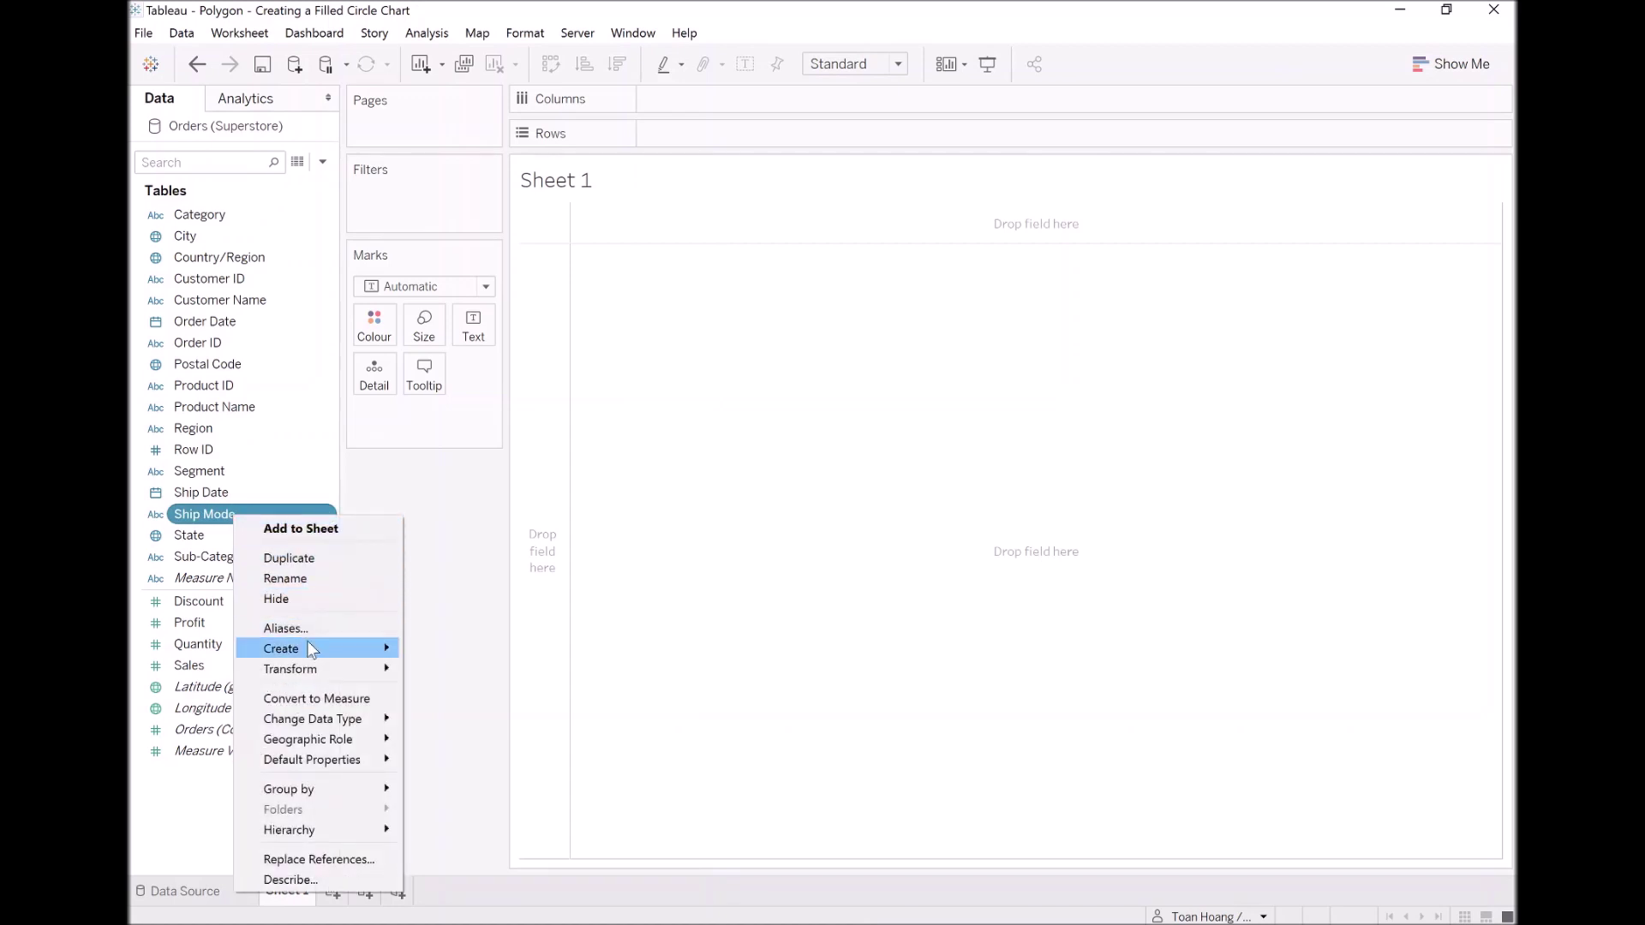
pyautogui.moveTo(312, 651)
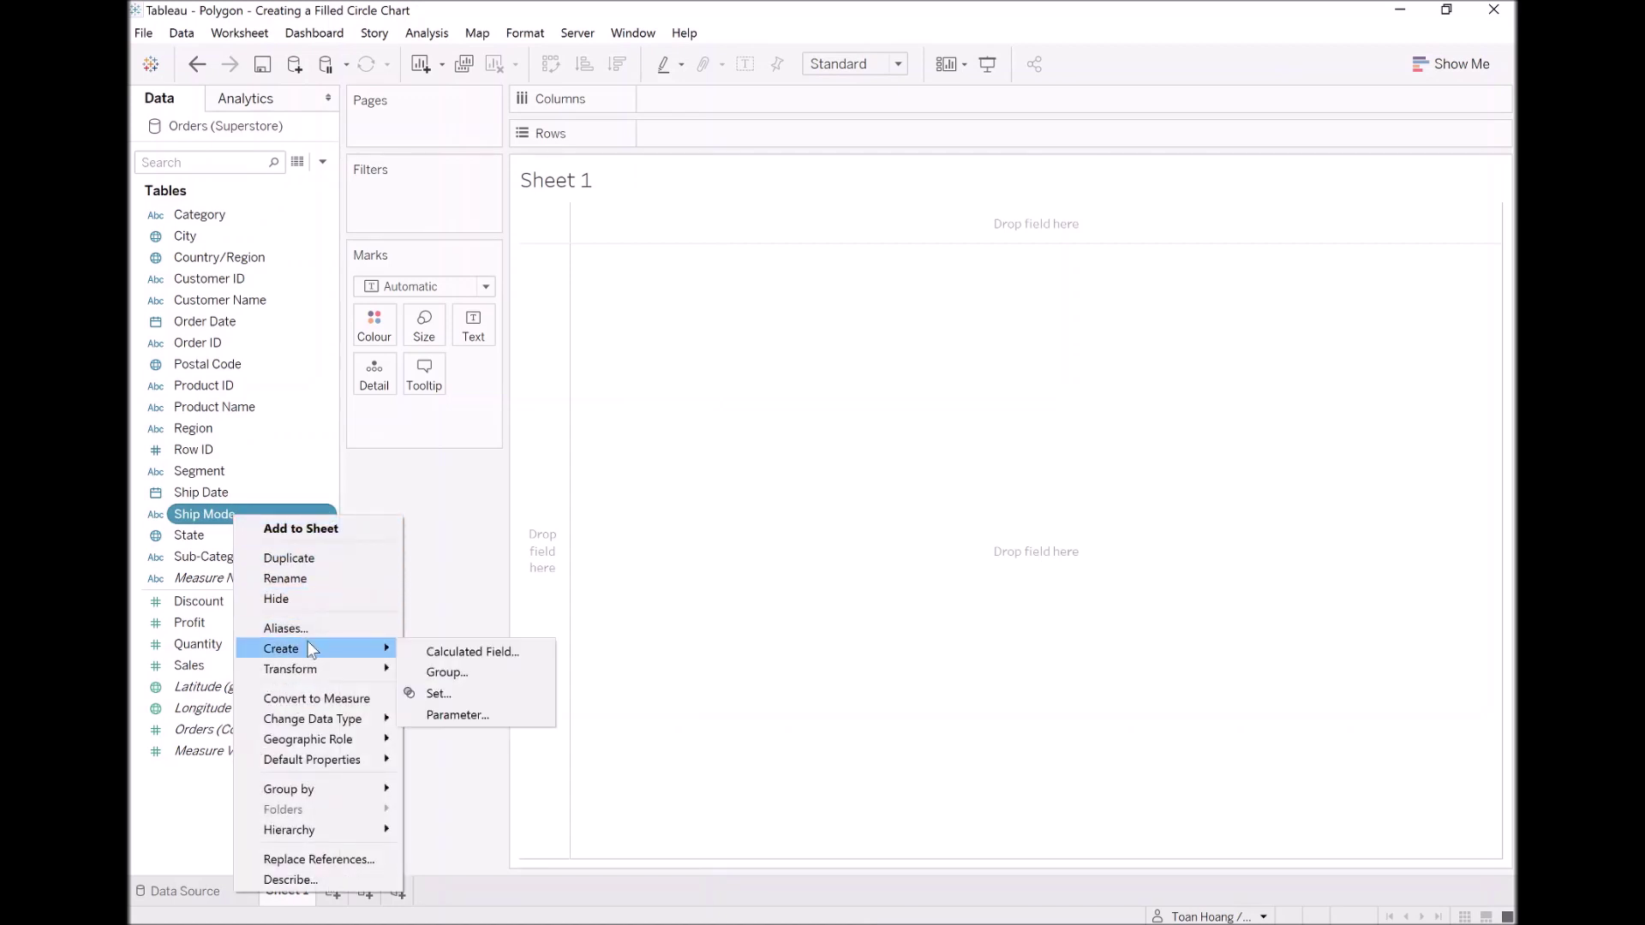
pyautogui.click(446, 651)
pyautogui.write('Path')
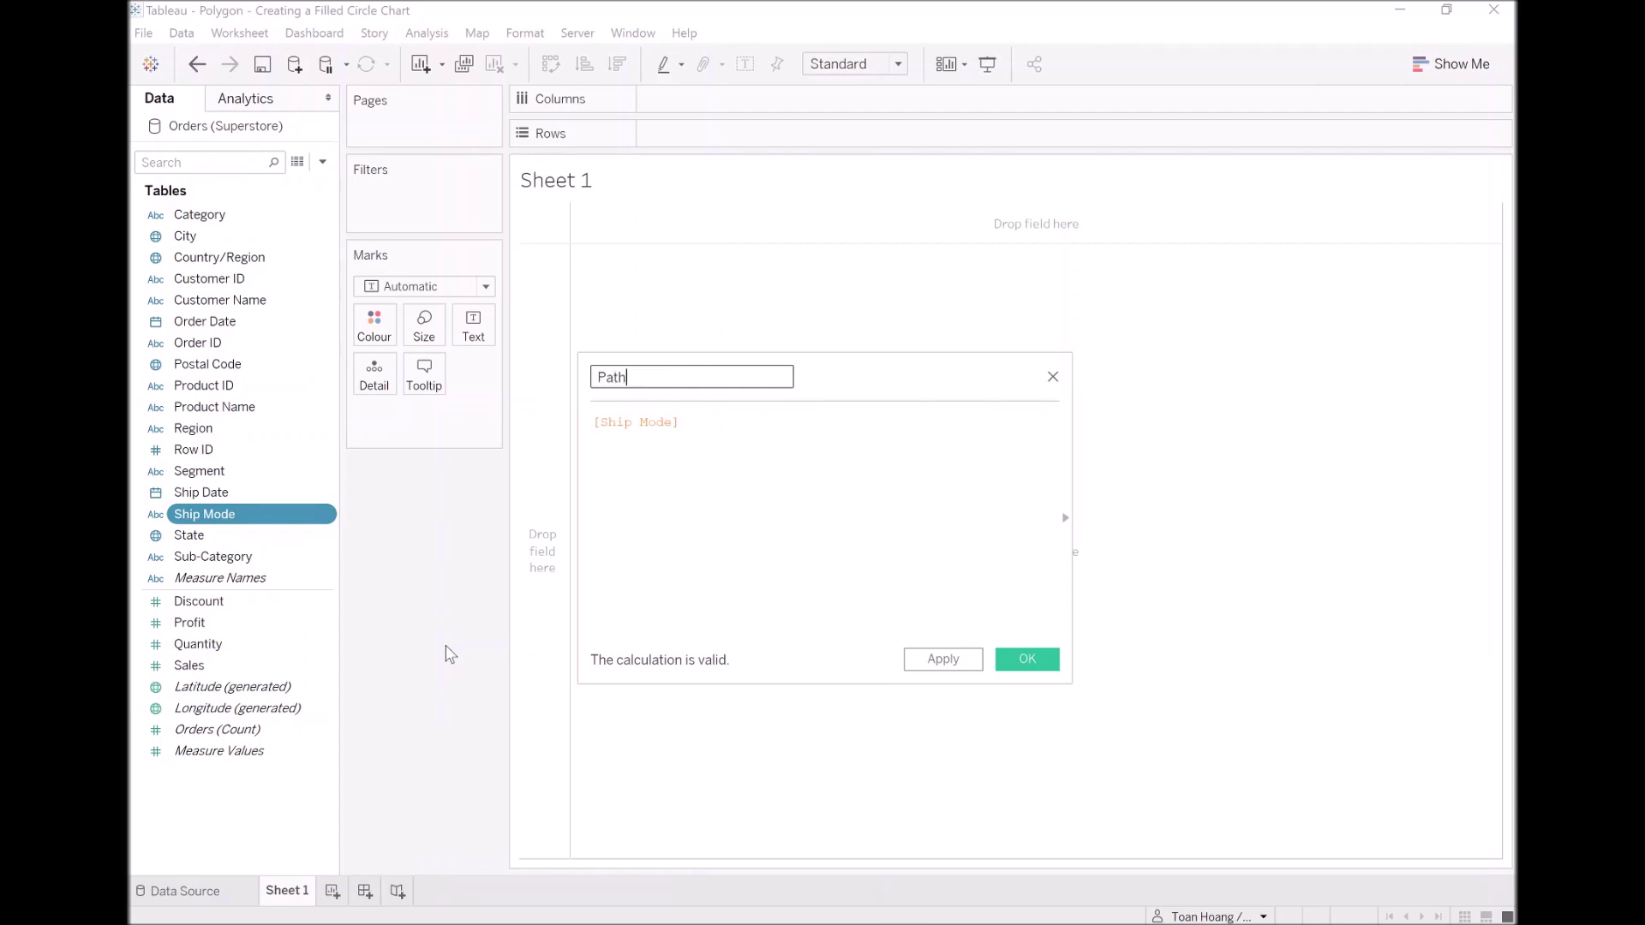
pyautogui.press('Tab')
pyautogui.press('Home')
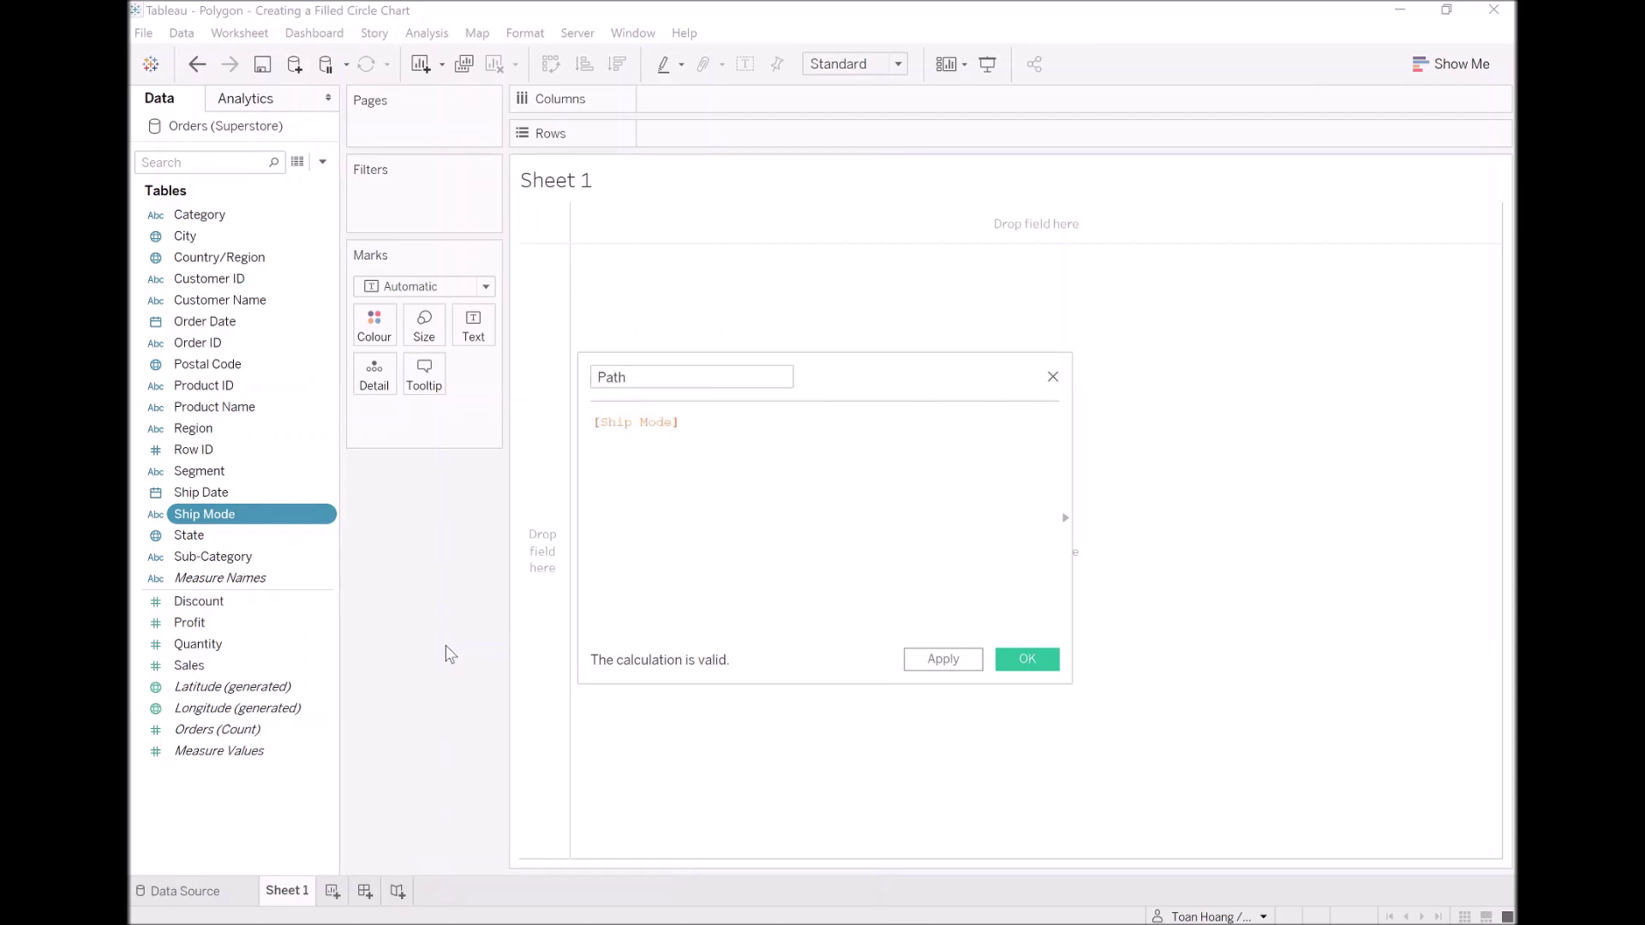
pyautogui.write('IIF(')
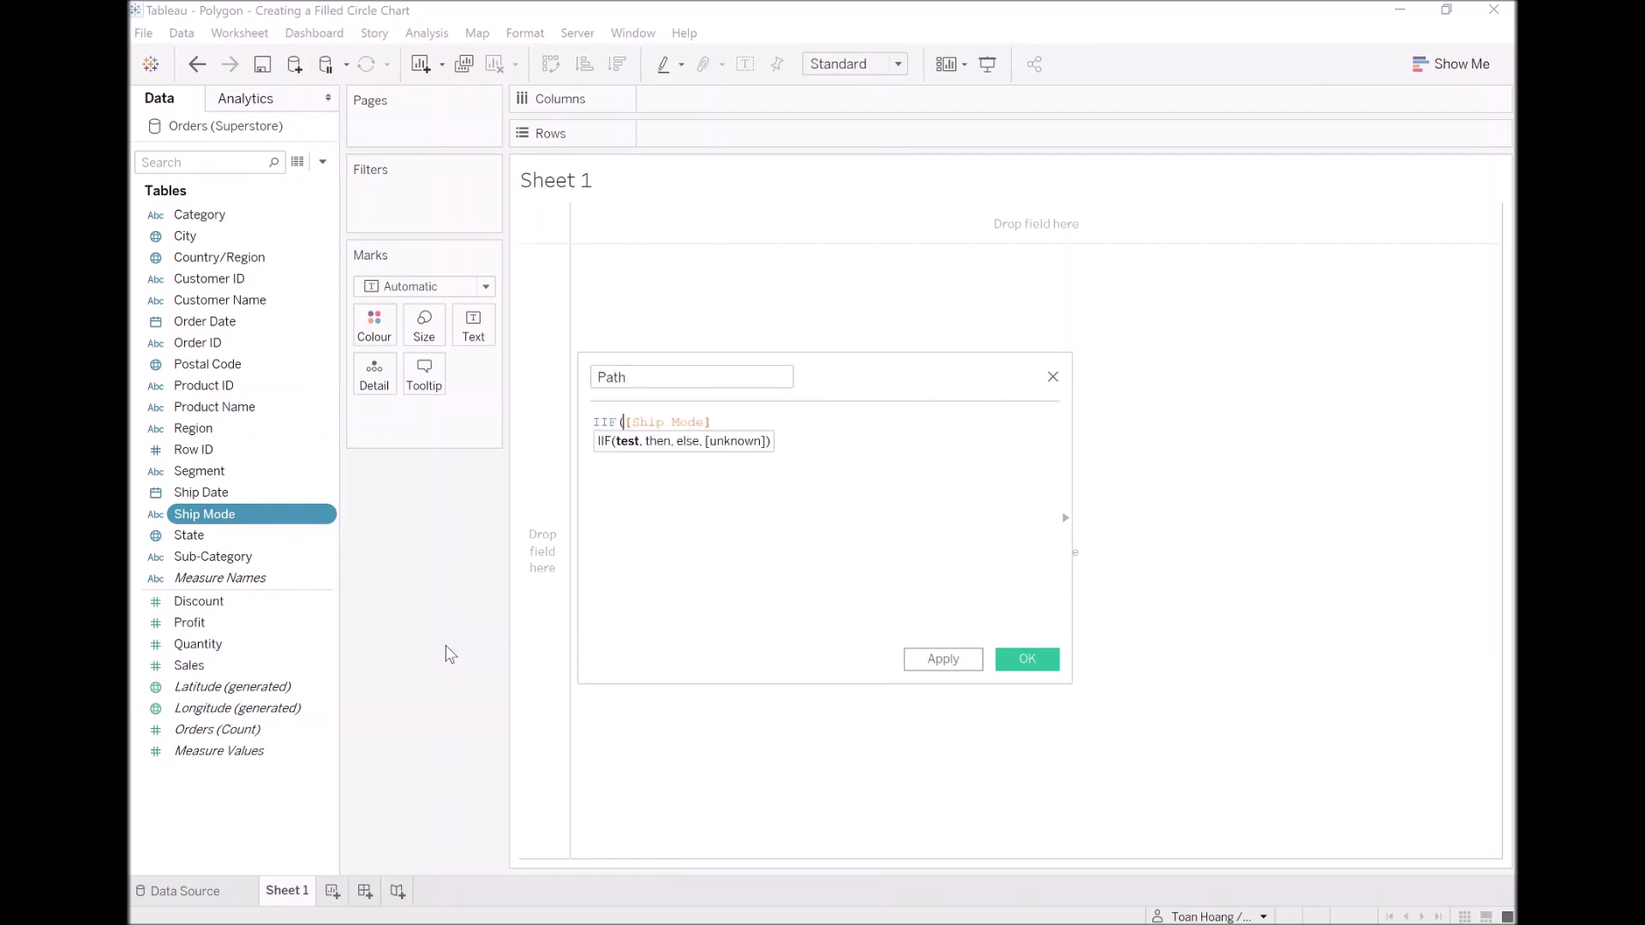
pyautogui.press('Right')
pyautogui.press('Right')
pyautogui.press('Right')
pyautogui.press('Right')
pyautogui.press('Right')
pyautogui.press('Right')
pyautogui.press('Right')
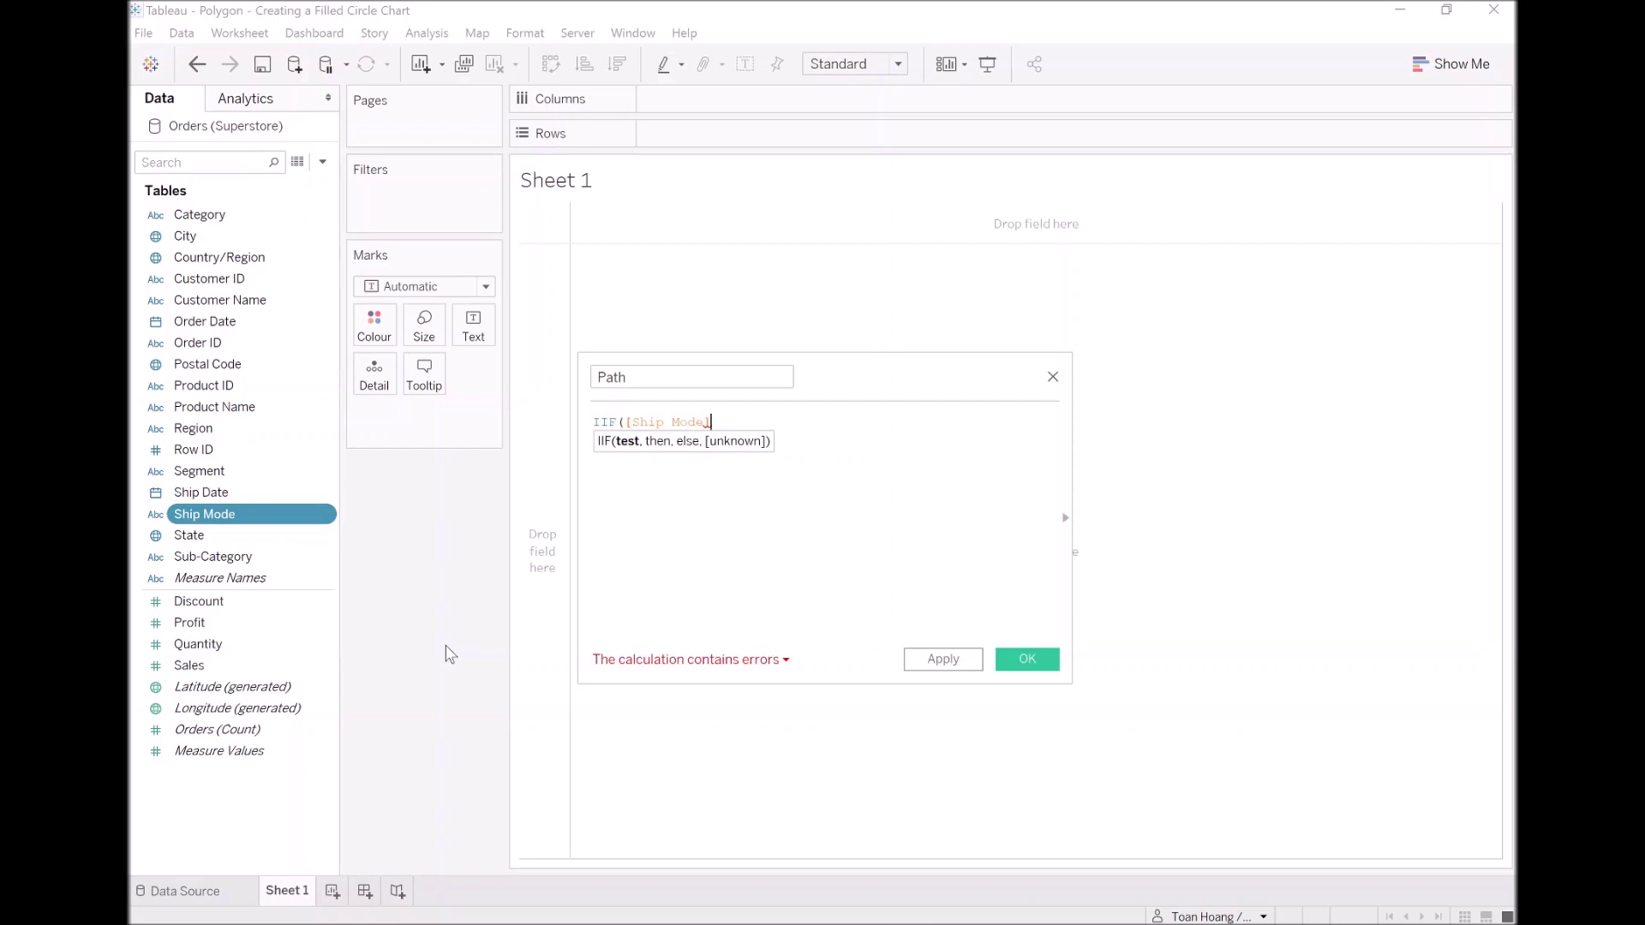
pyautogui.write('="Firs')
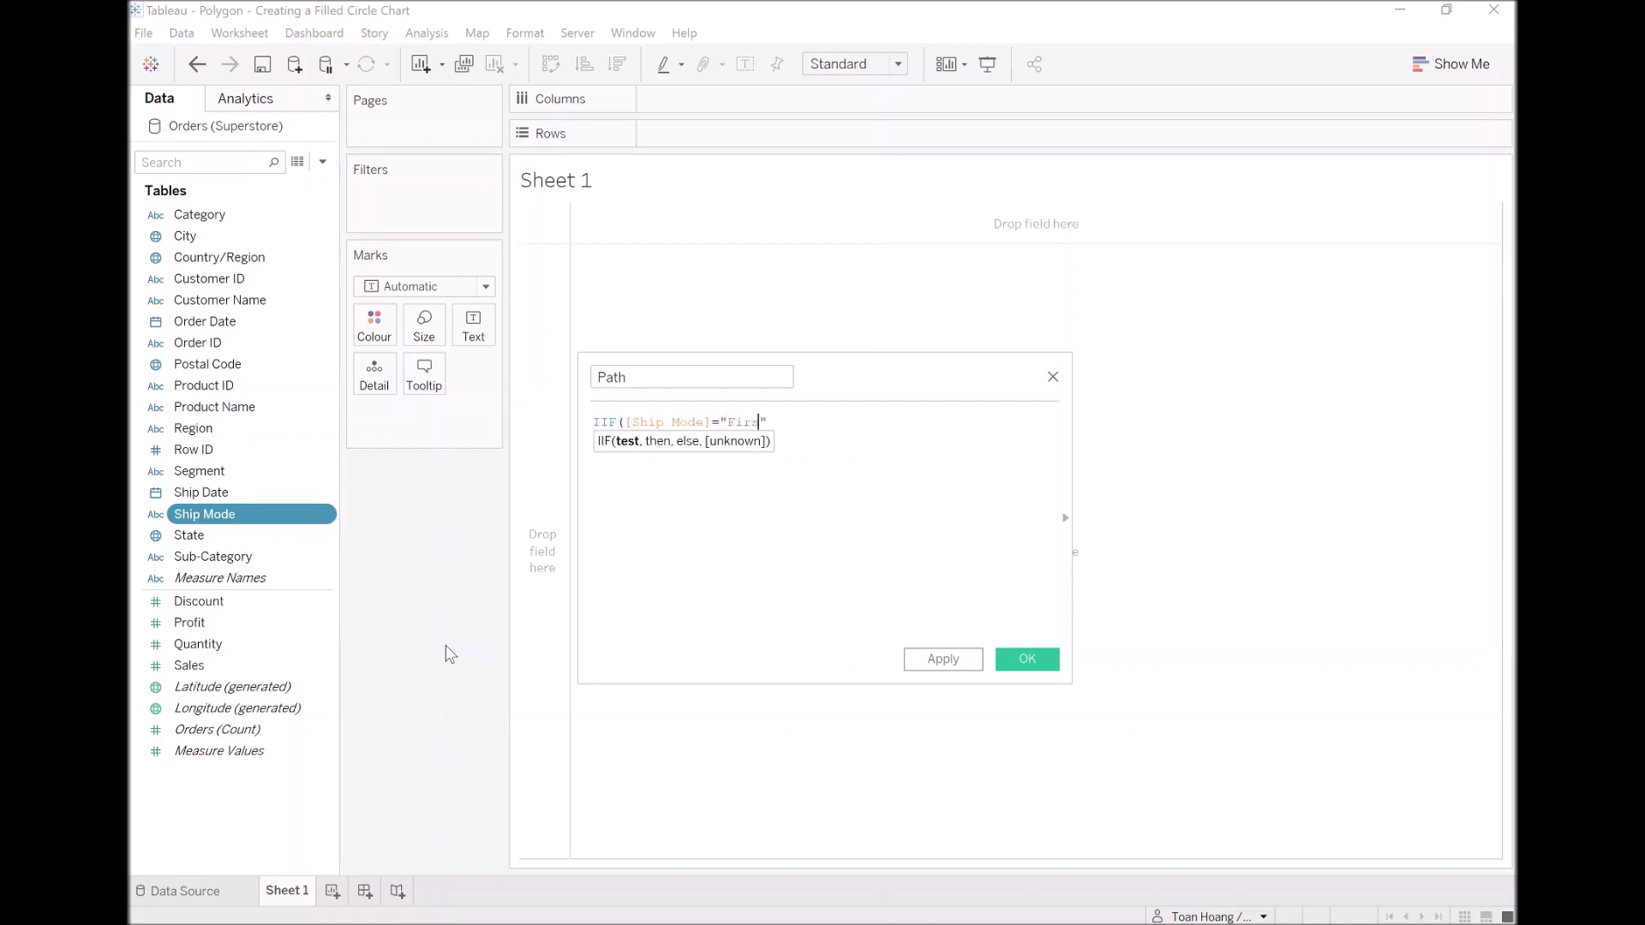
pyautogui.write('t Class",0,360)')
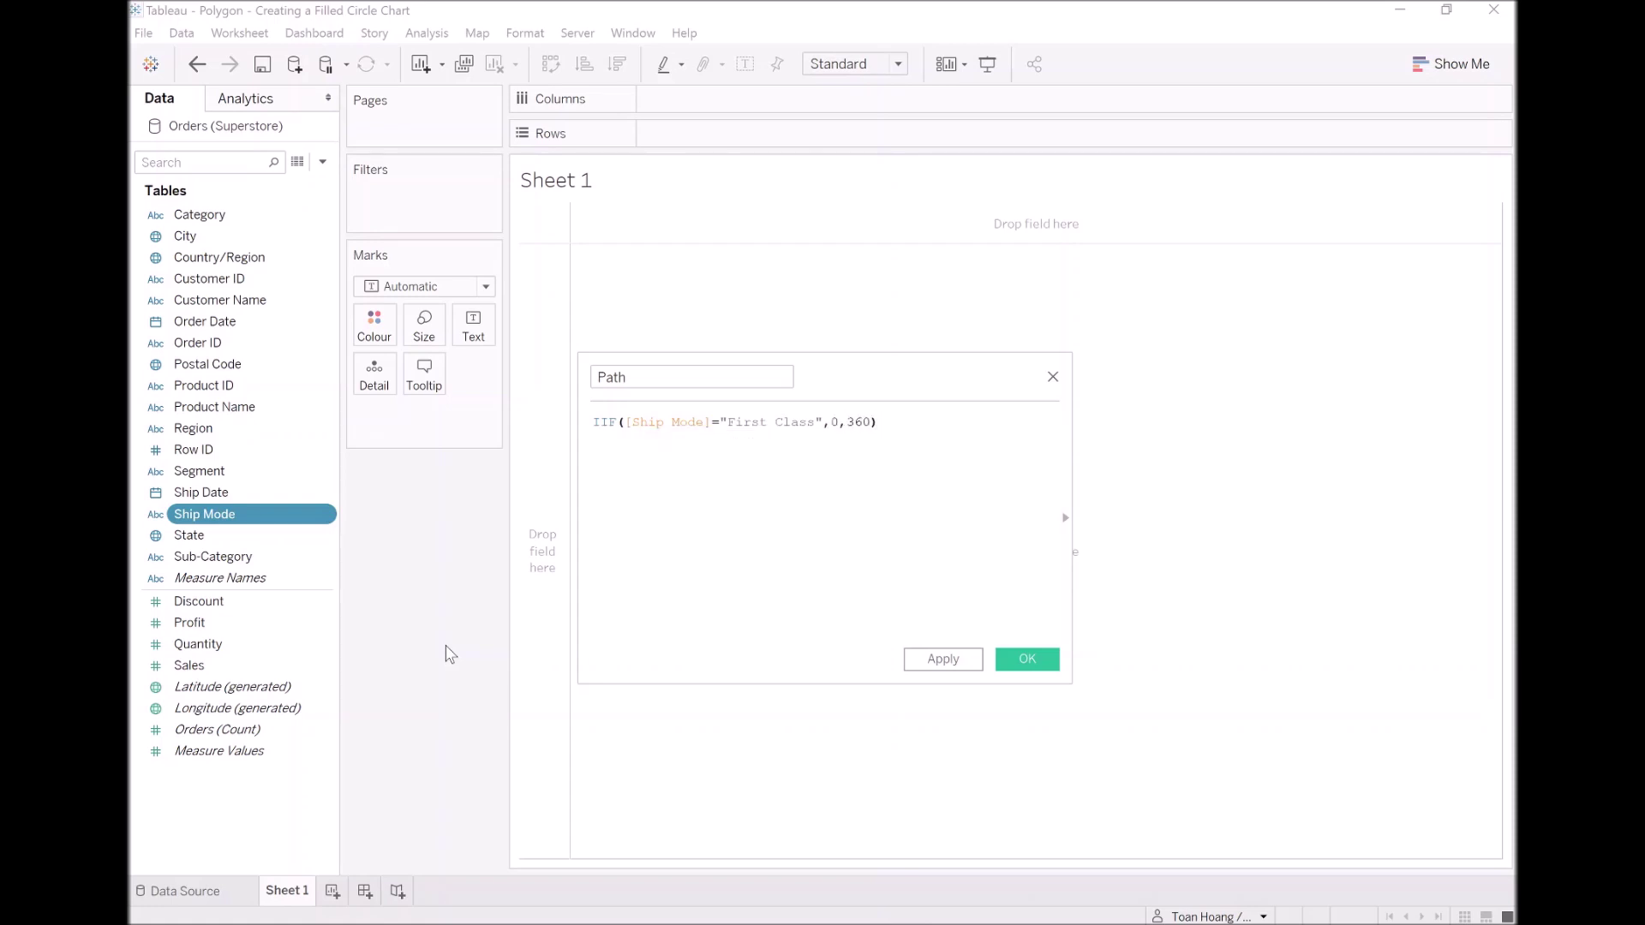
pyautogui.click(1029, 659)
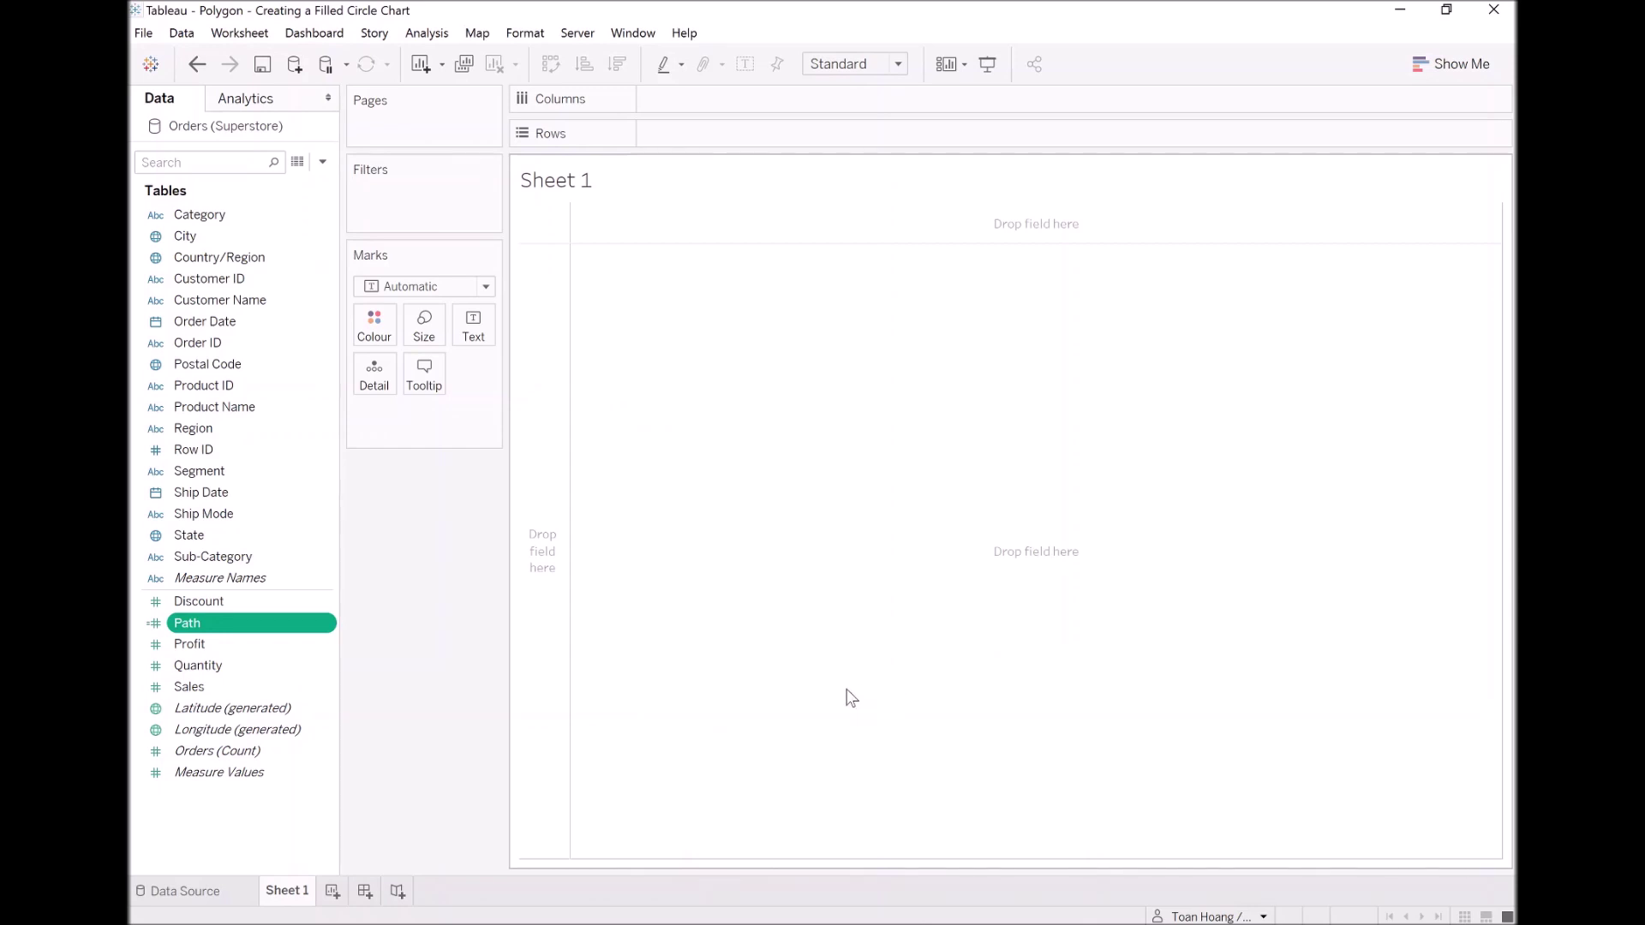
# Create a Path (bin) field from Path with a bin size of 1
pyautogui.rightClick(258, 630)
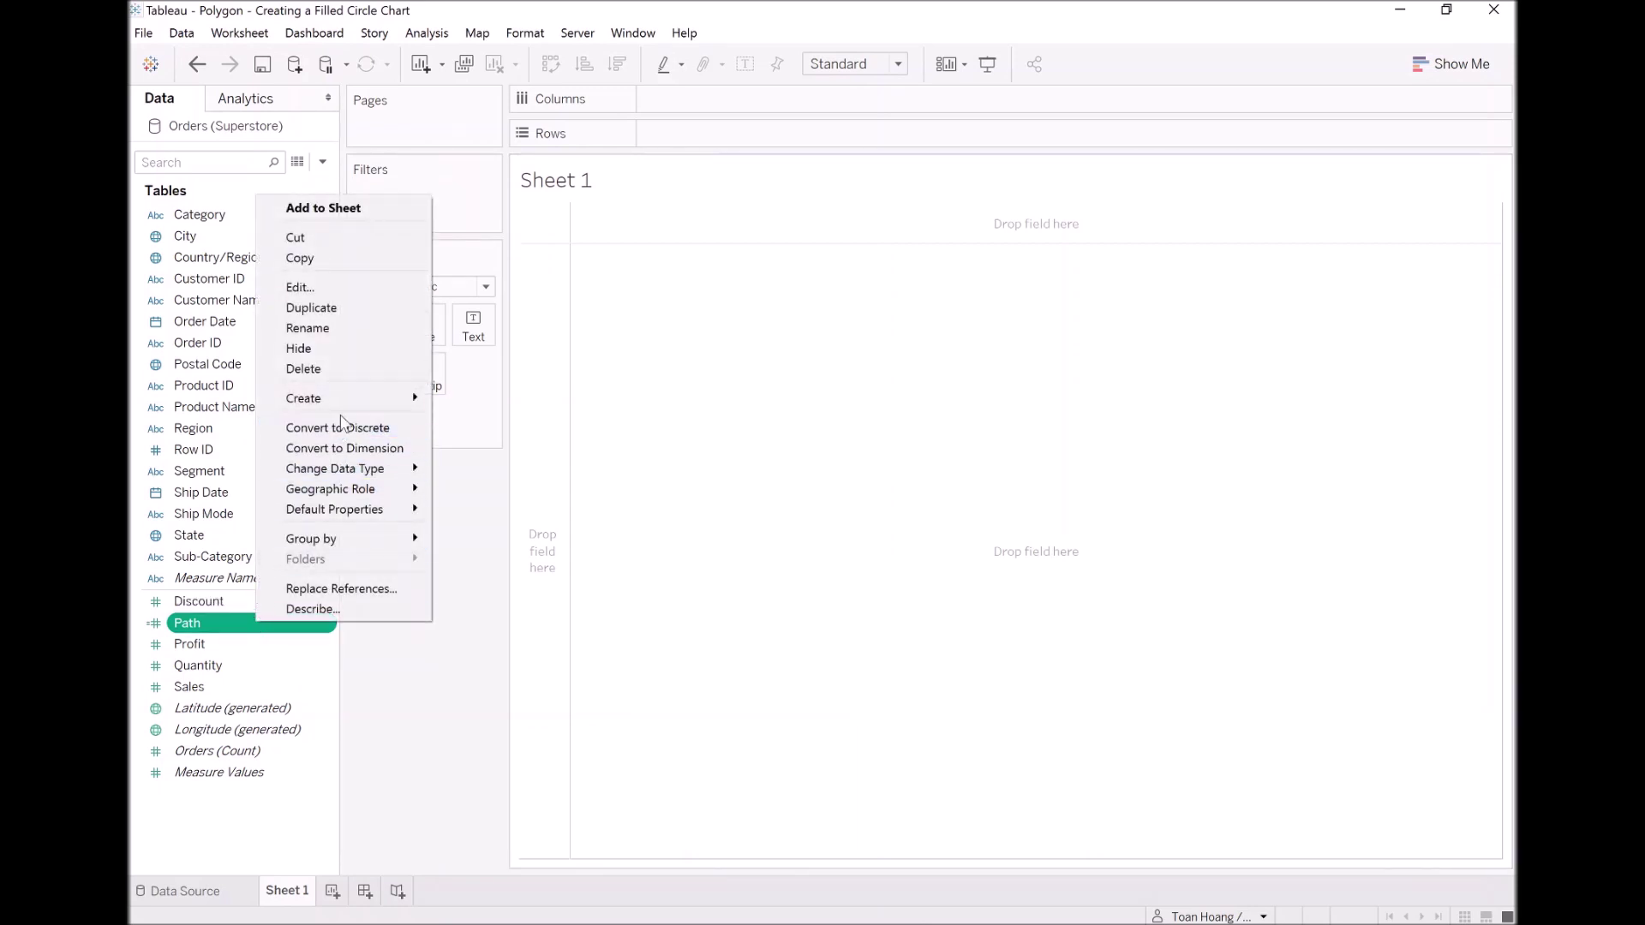
pyautogui.moveTo(388, 399)
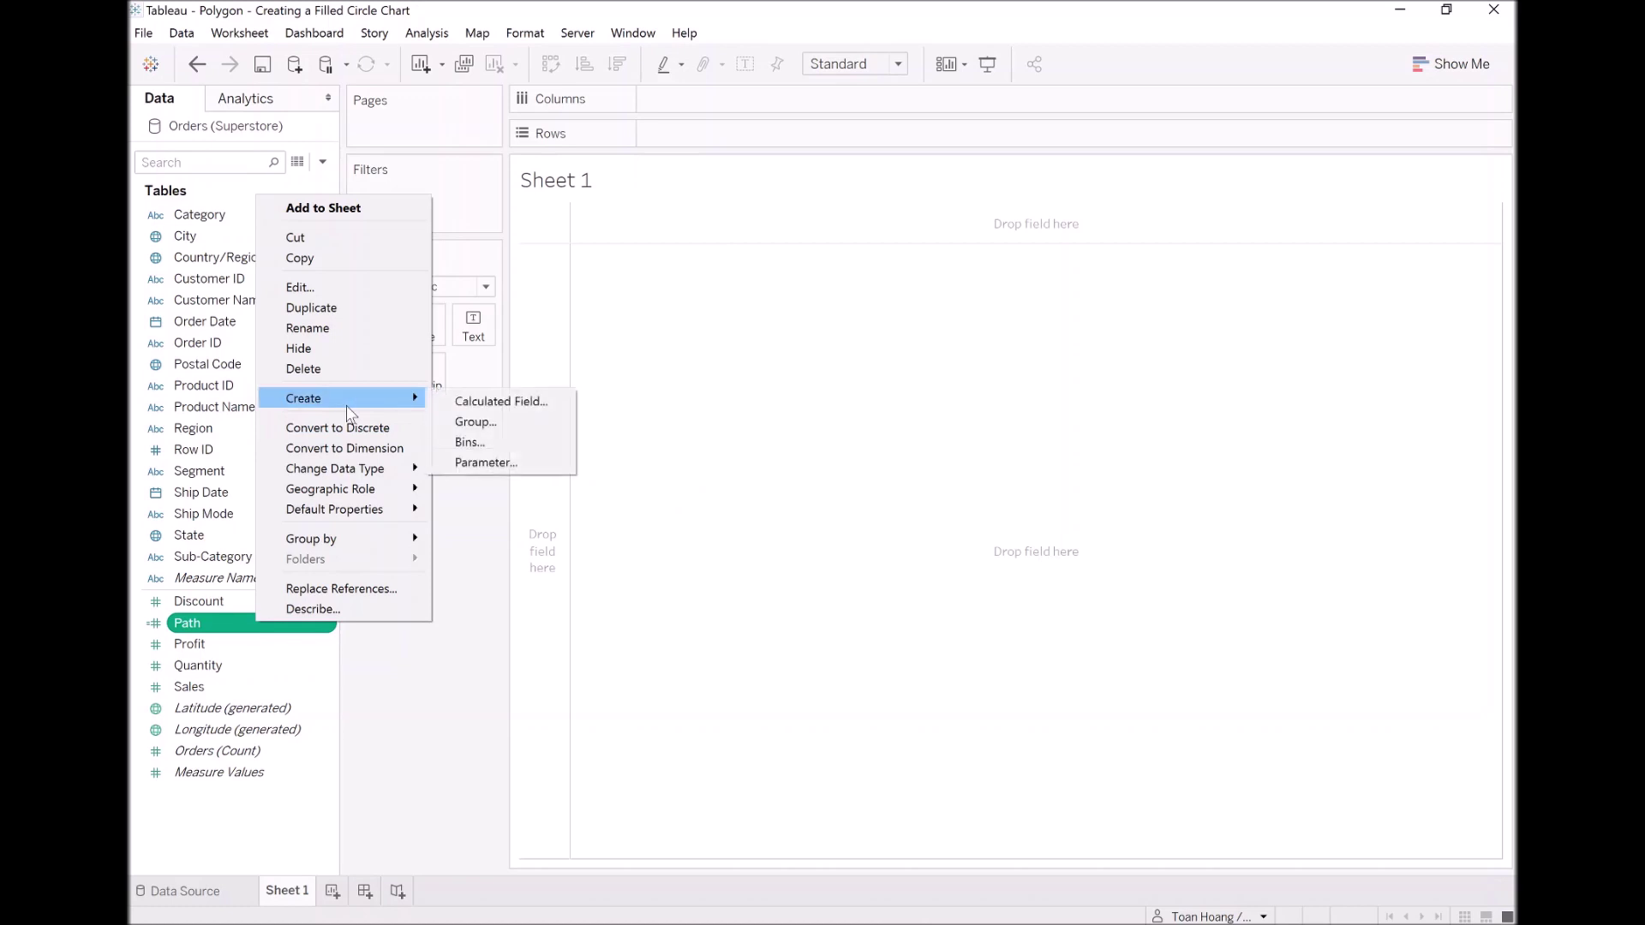
pyautogui.click(467, 442)
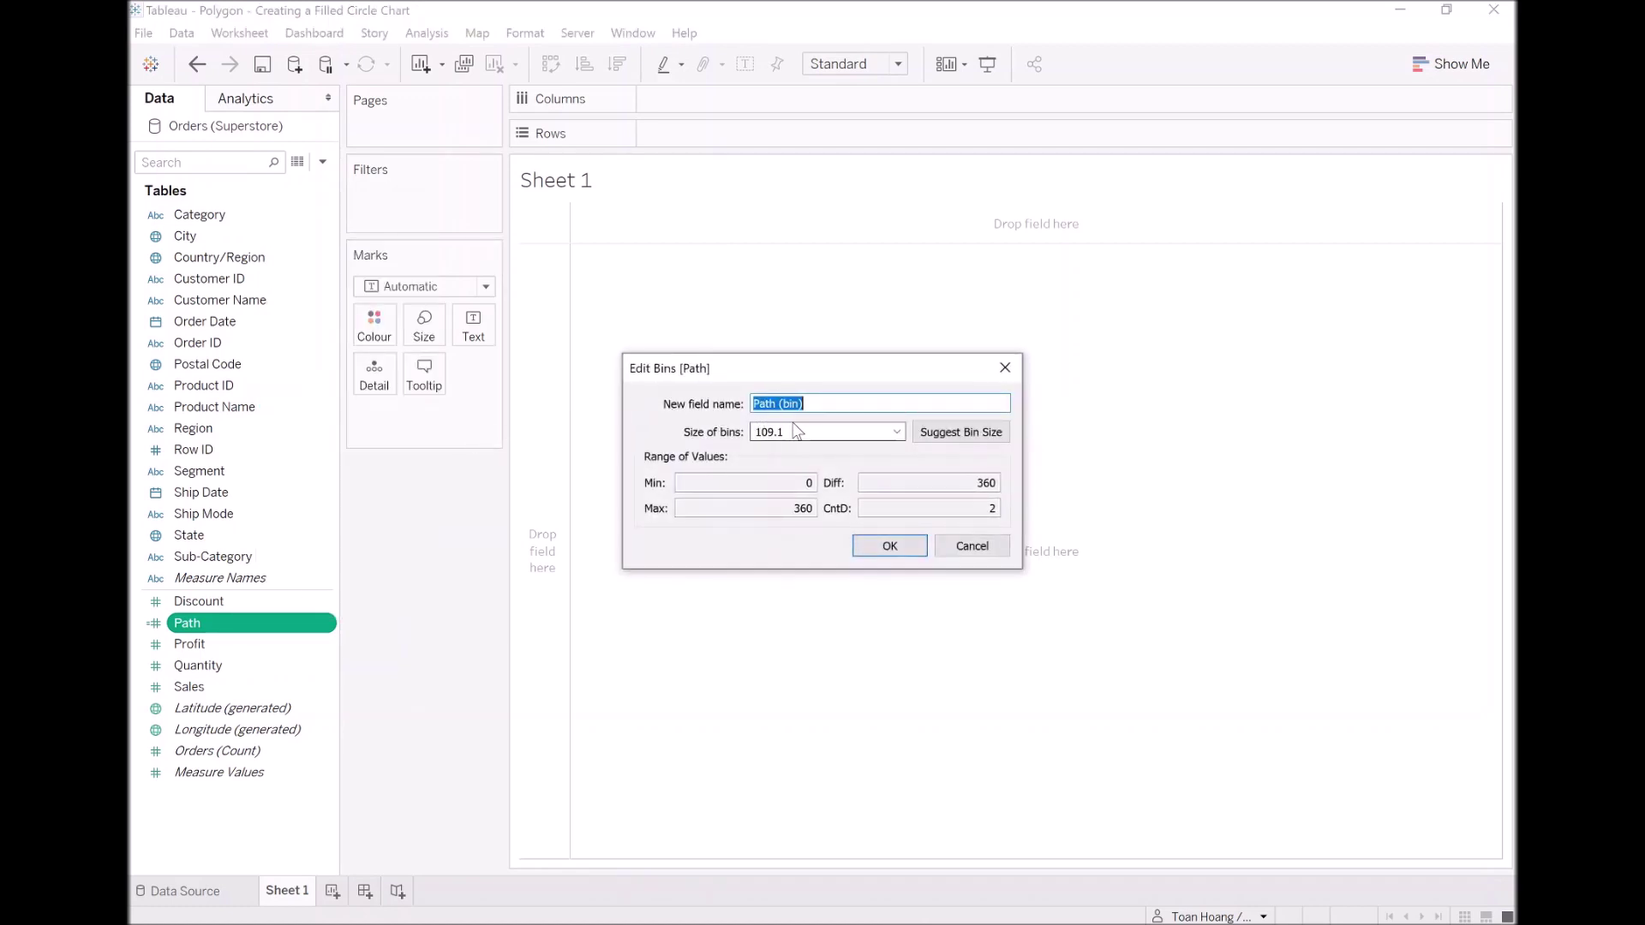
pyautogui.moveTo(786, 432); pyautogui.dragTo(753, 432)
pyautogui.write('1')
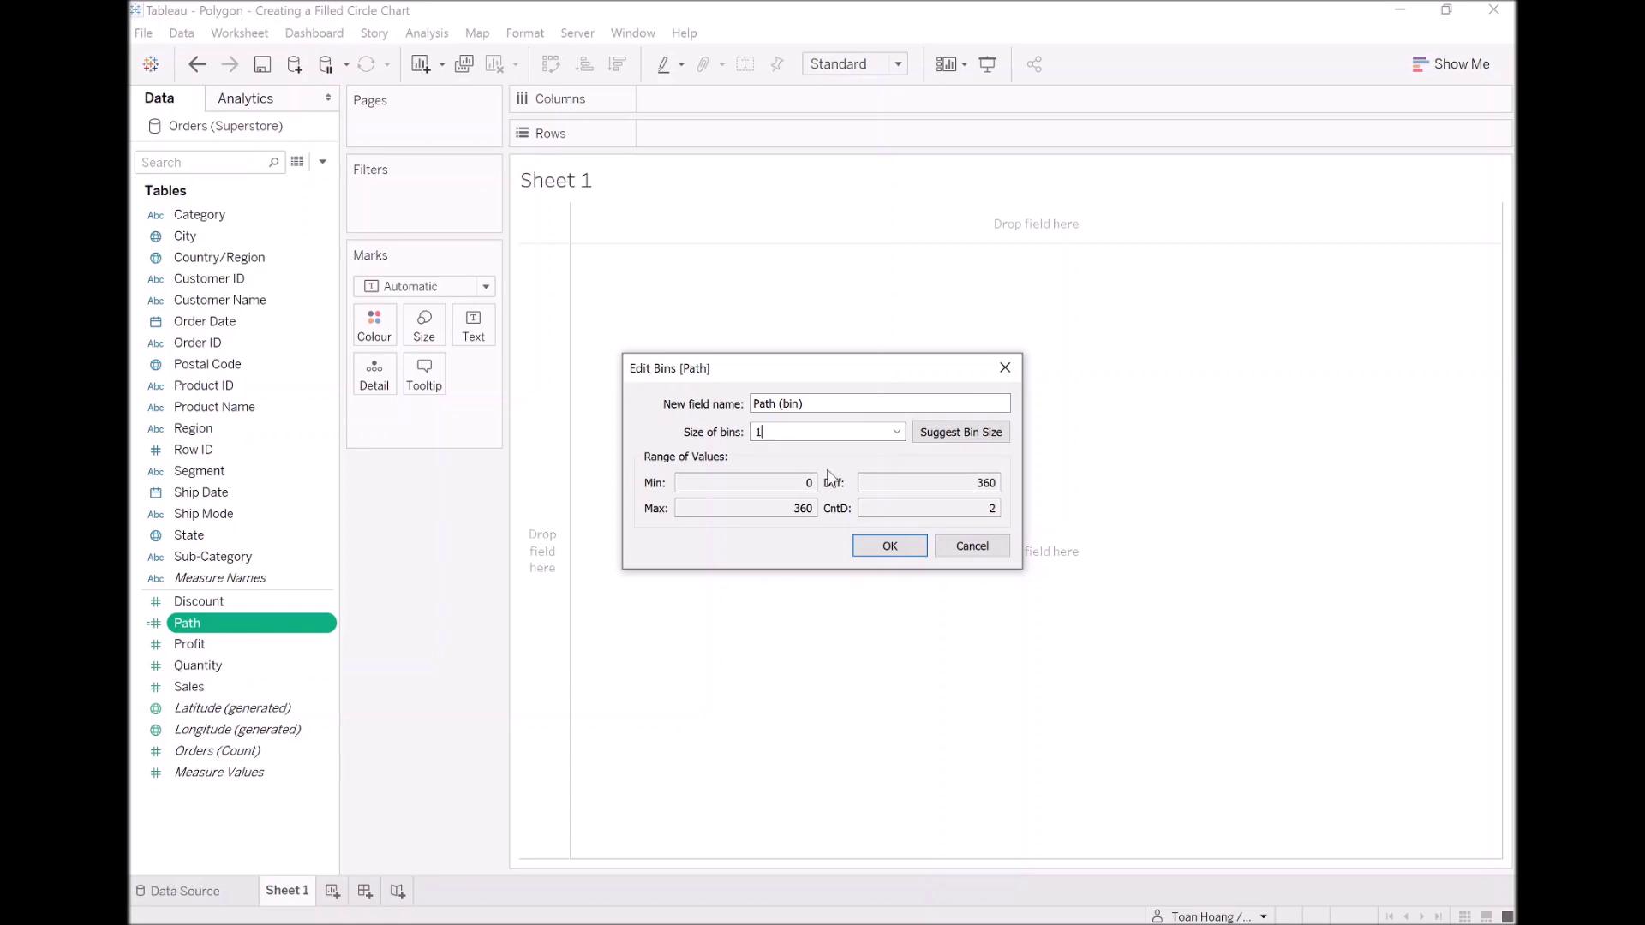
pyautogui.click(889, 546)
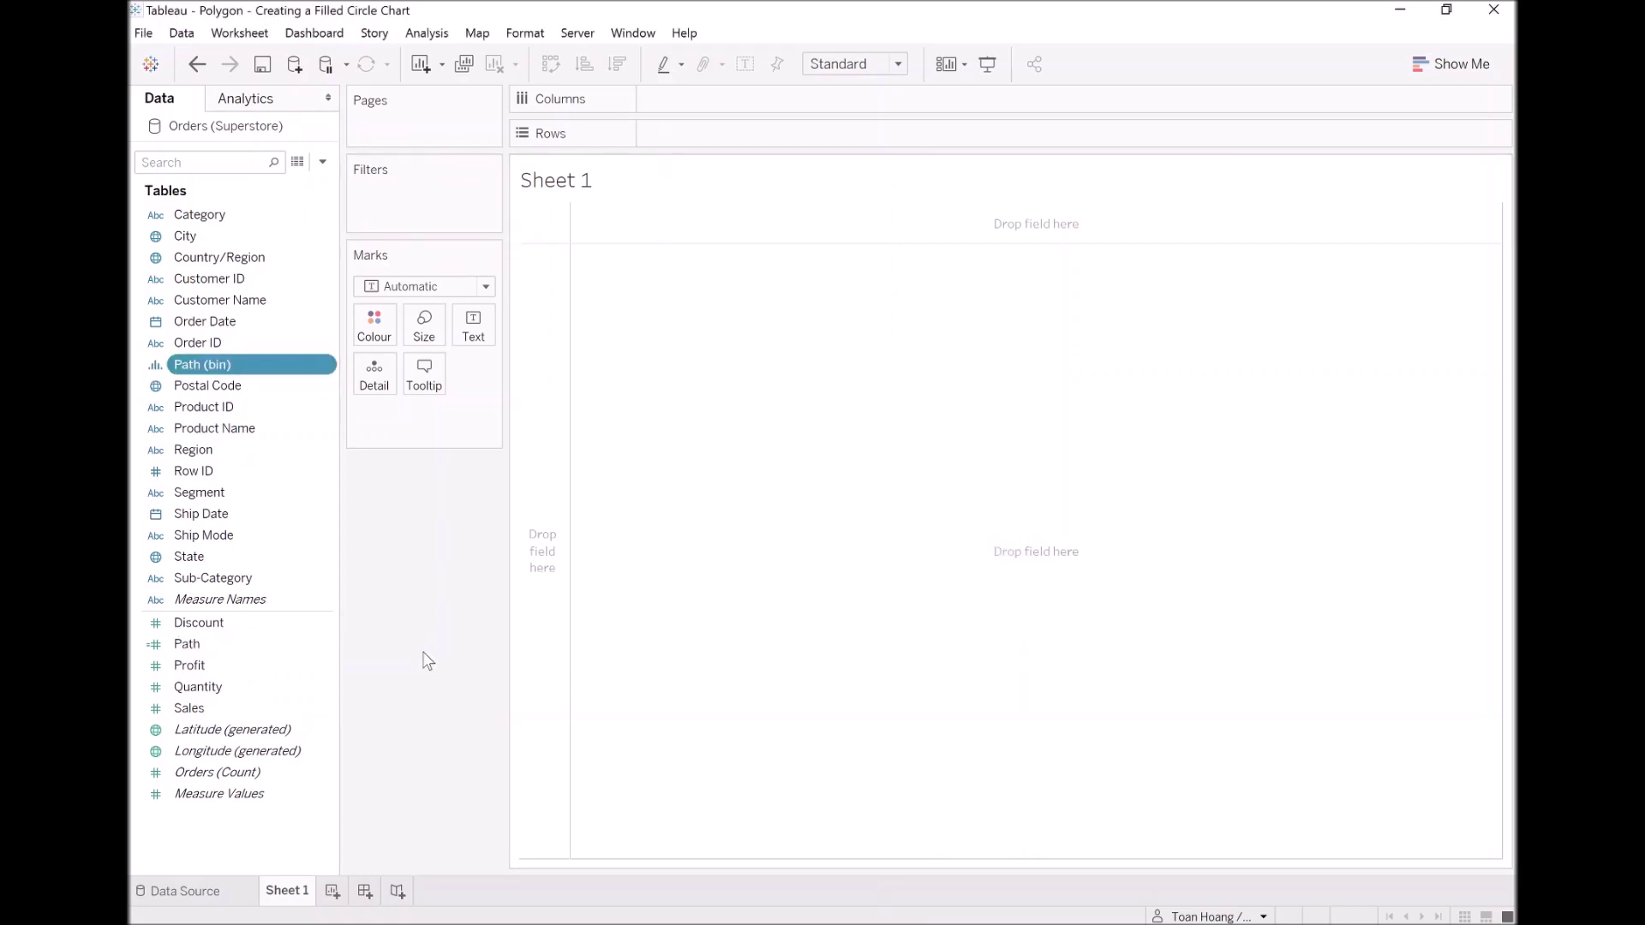
# Create a calculated field 'Index' defined as INDEX()-1
pyautogui.rightClick(282, 829)
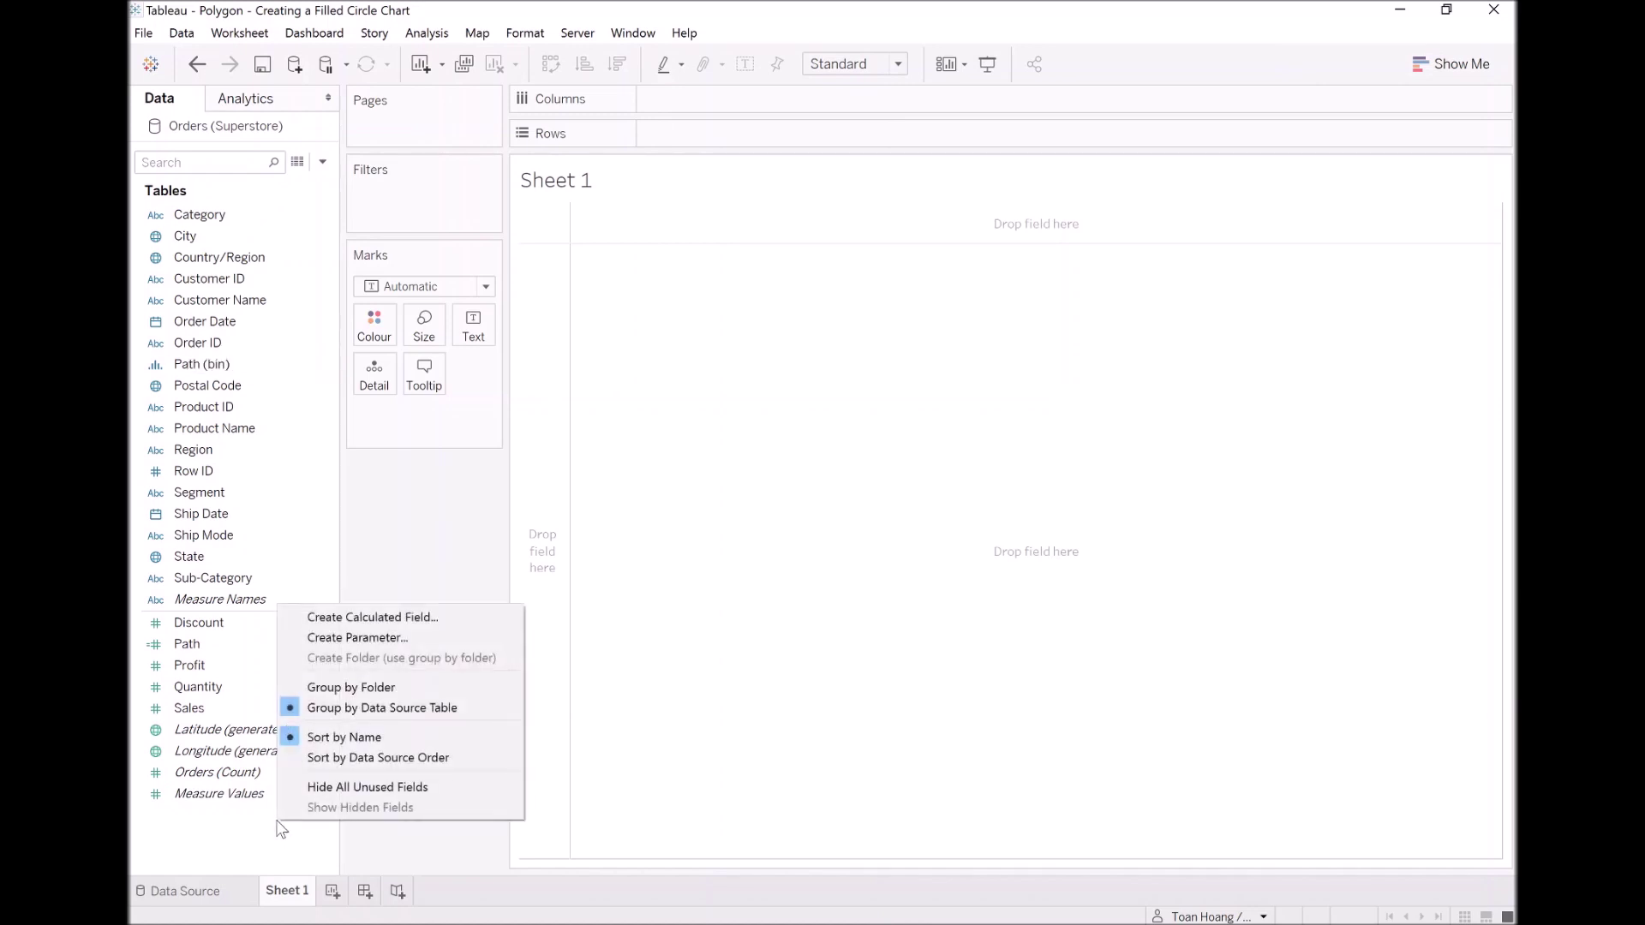
pyautogui.click(382, 615)
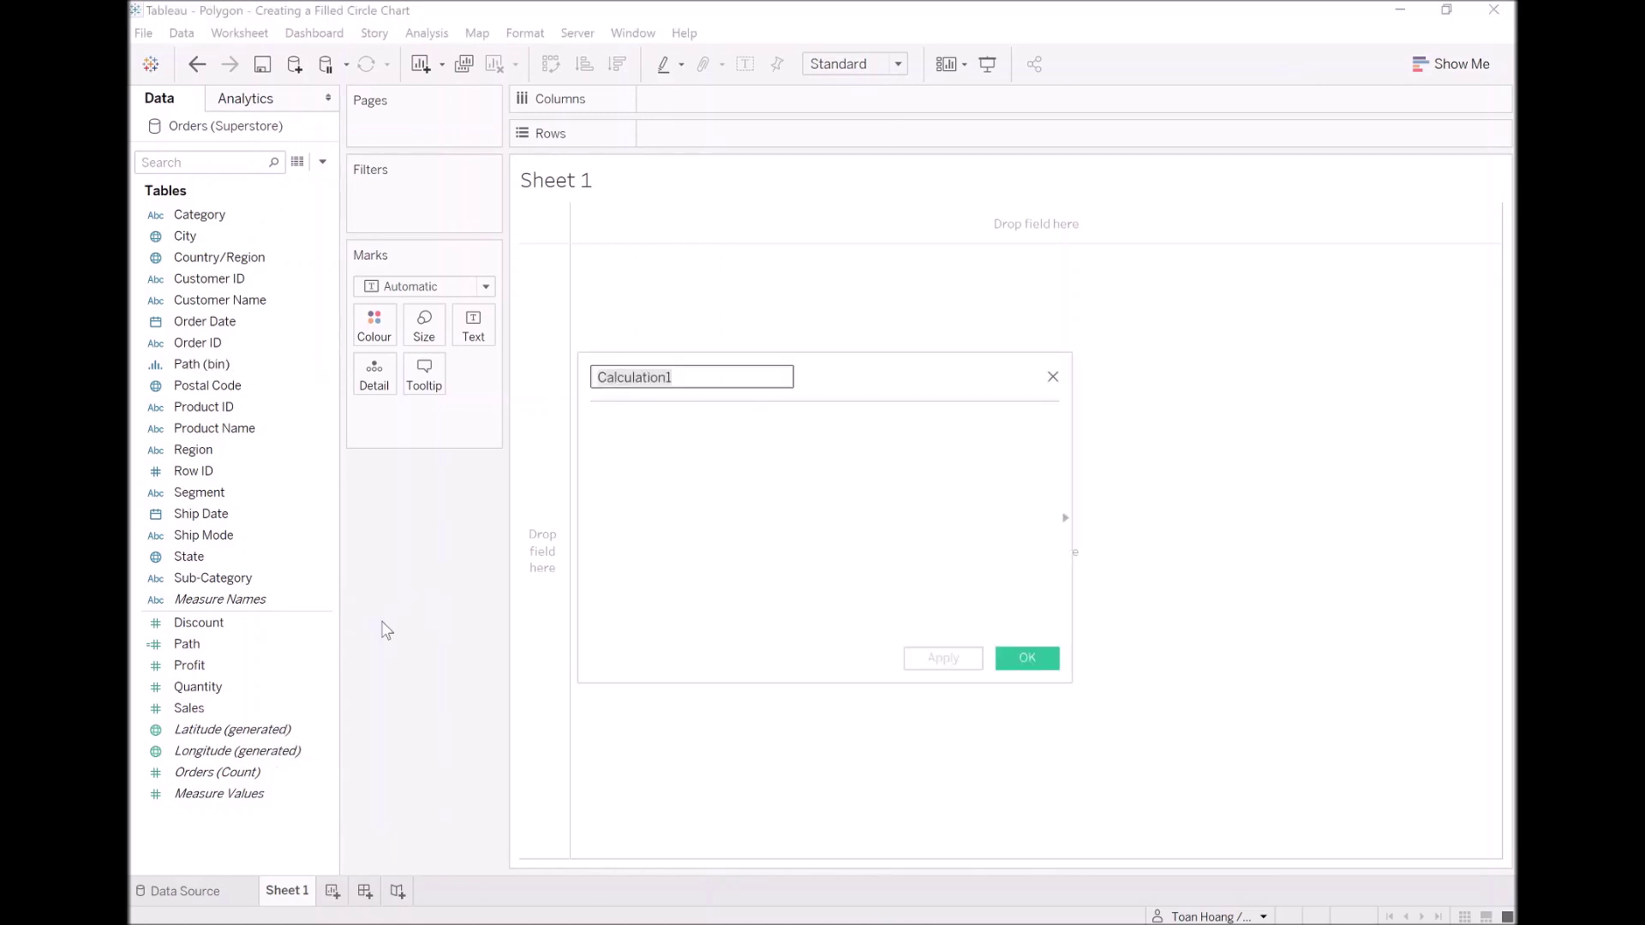
pyautogui.write('Index')
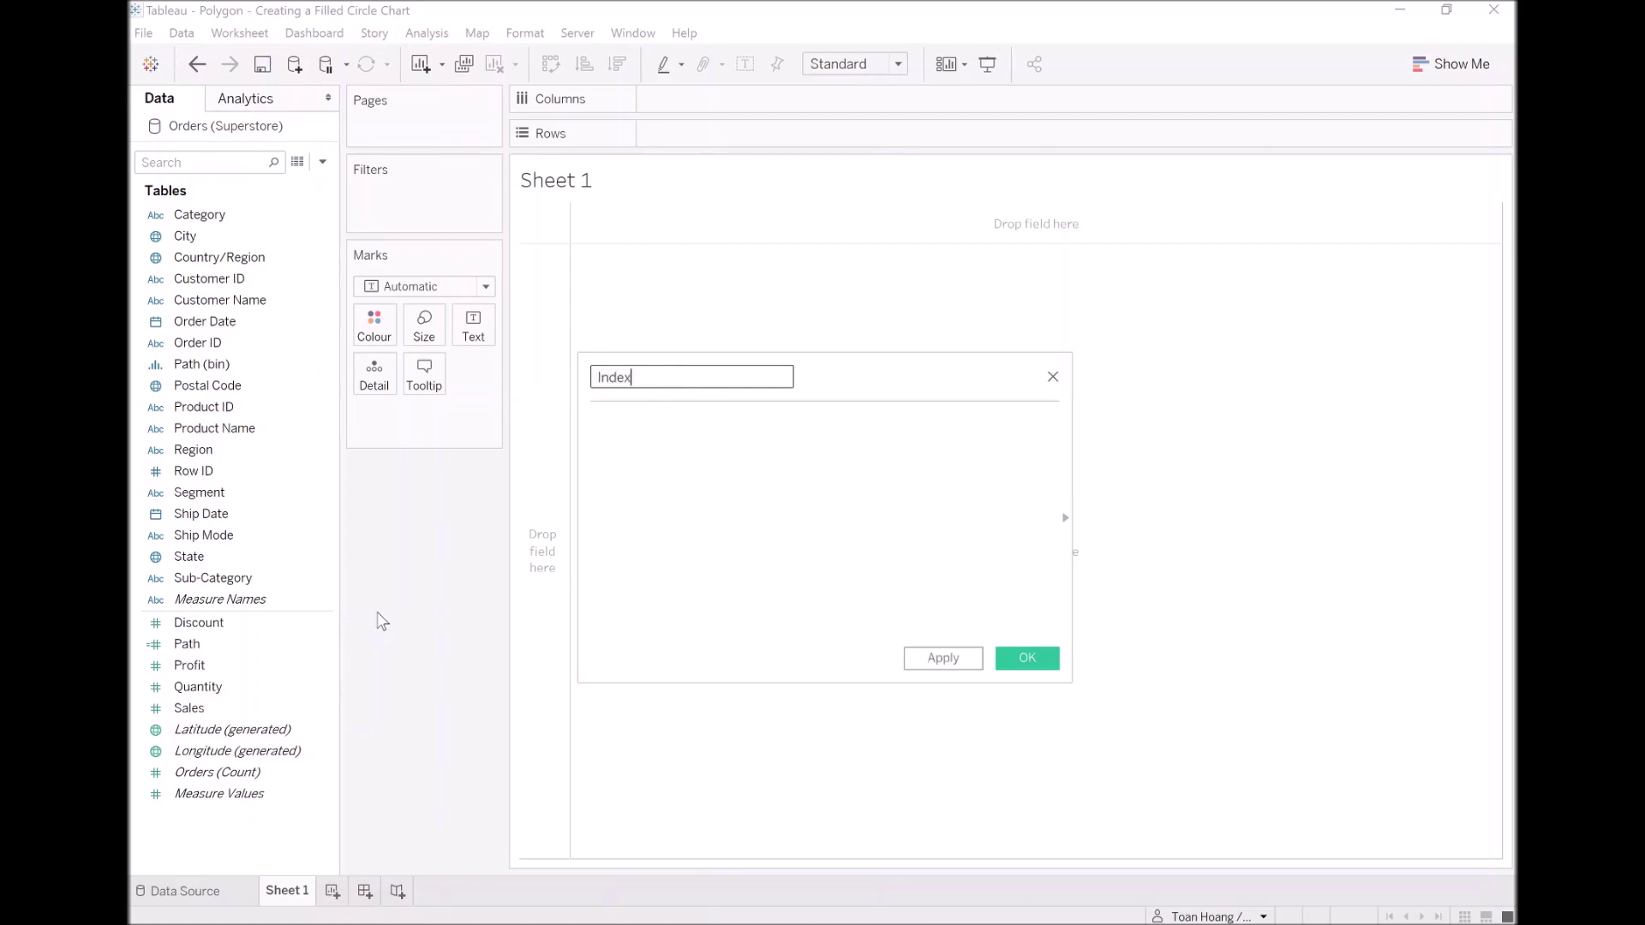
pyautogui.press('Tab')
pyautogui.write('Inde')
pyautogui.press('Return')
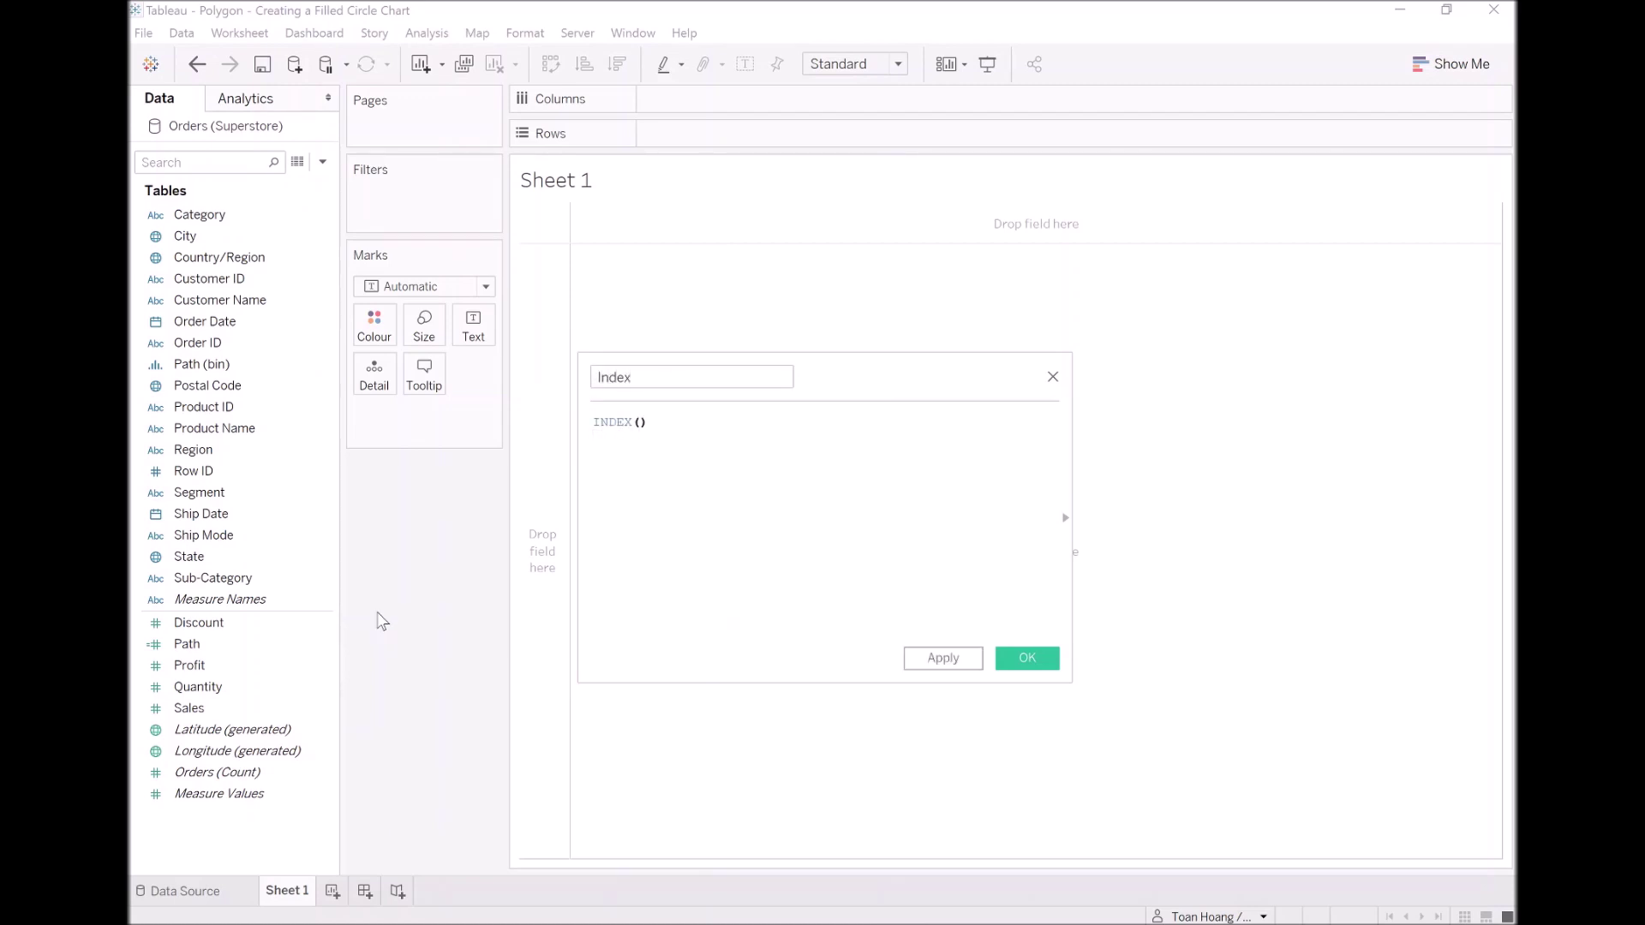
pyautogui.write('-1')
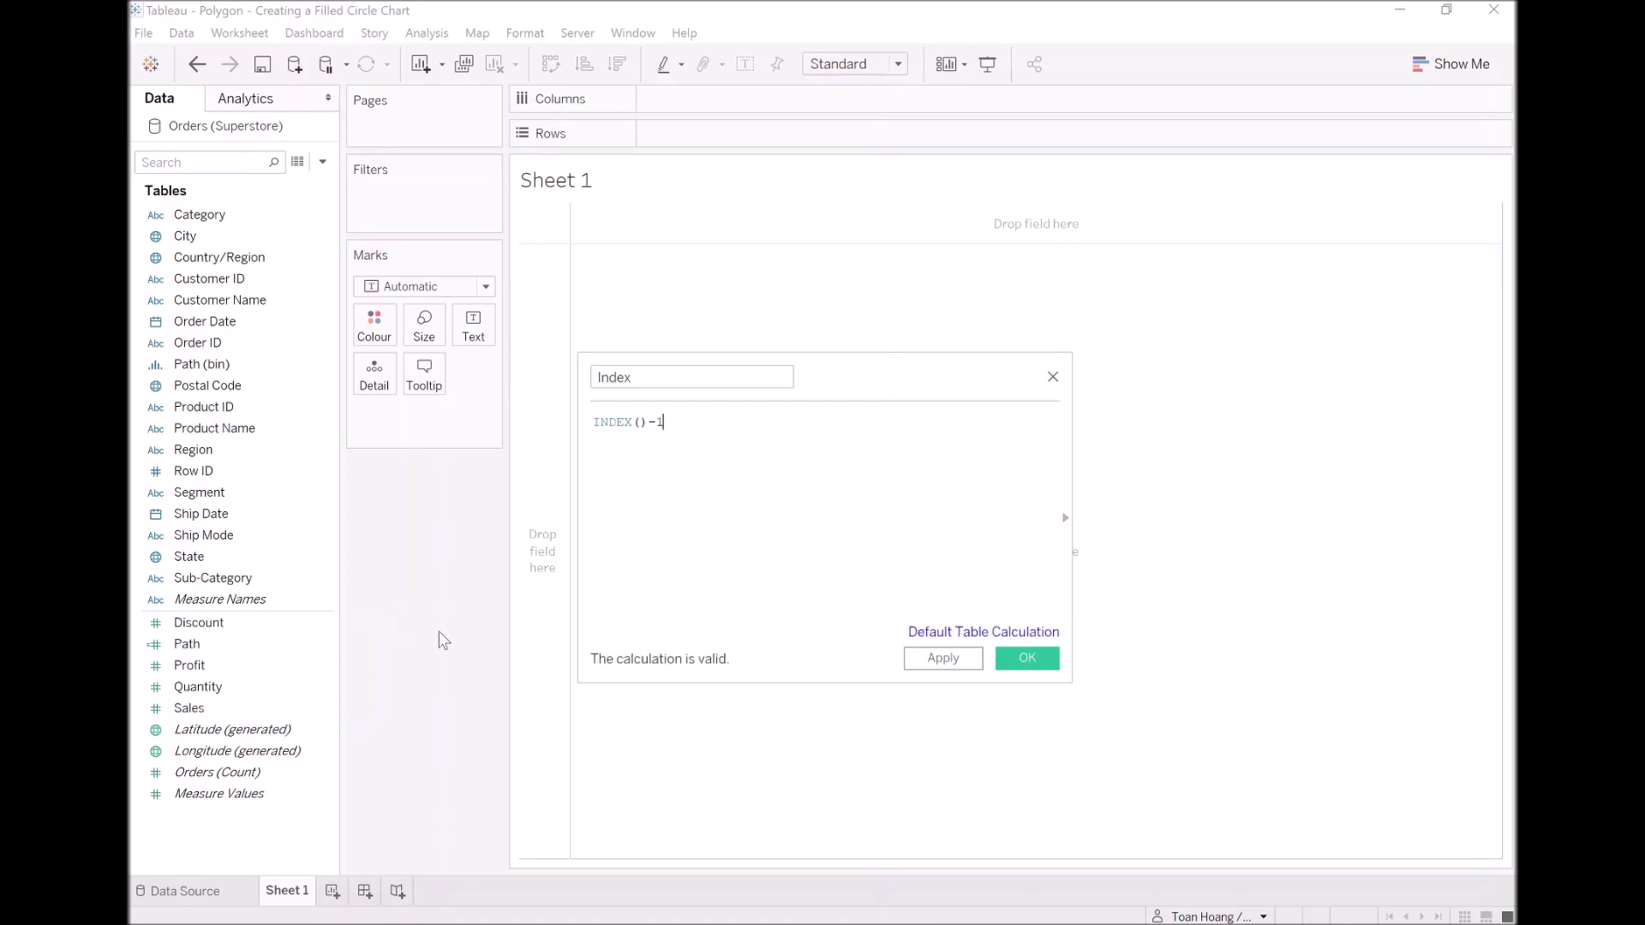
pyautogui.click(1026, 658)
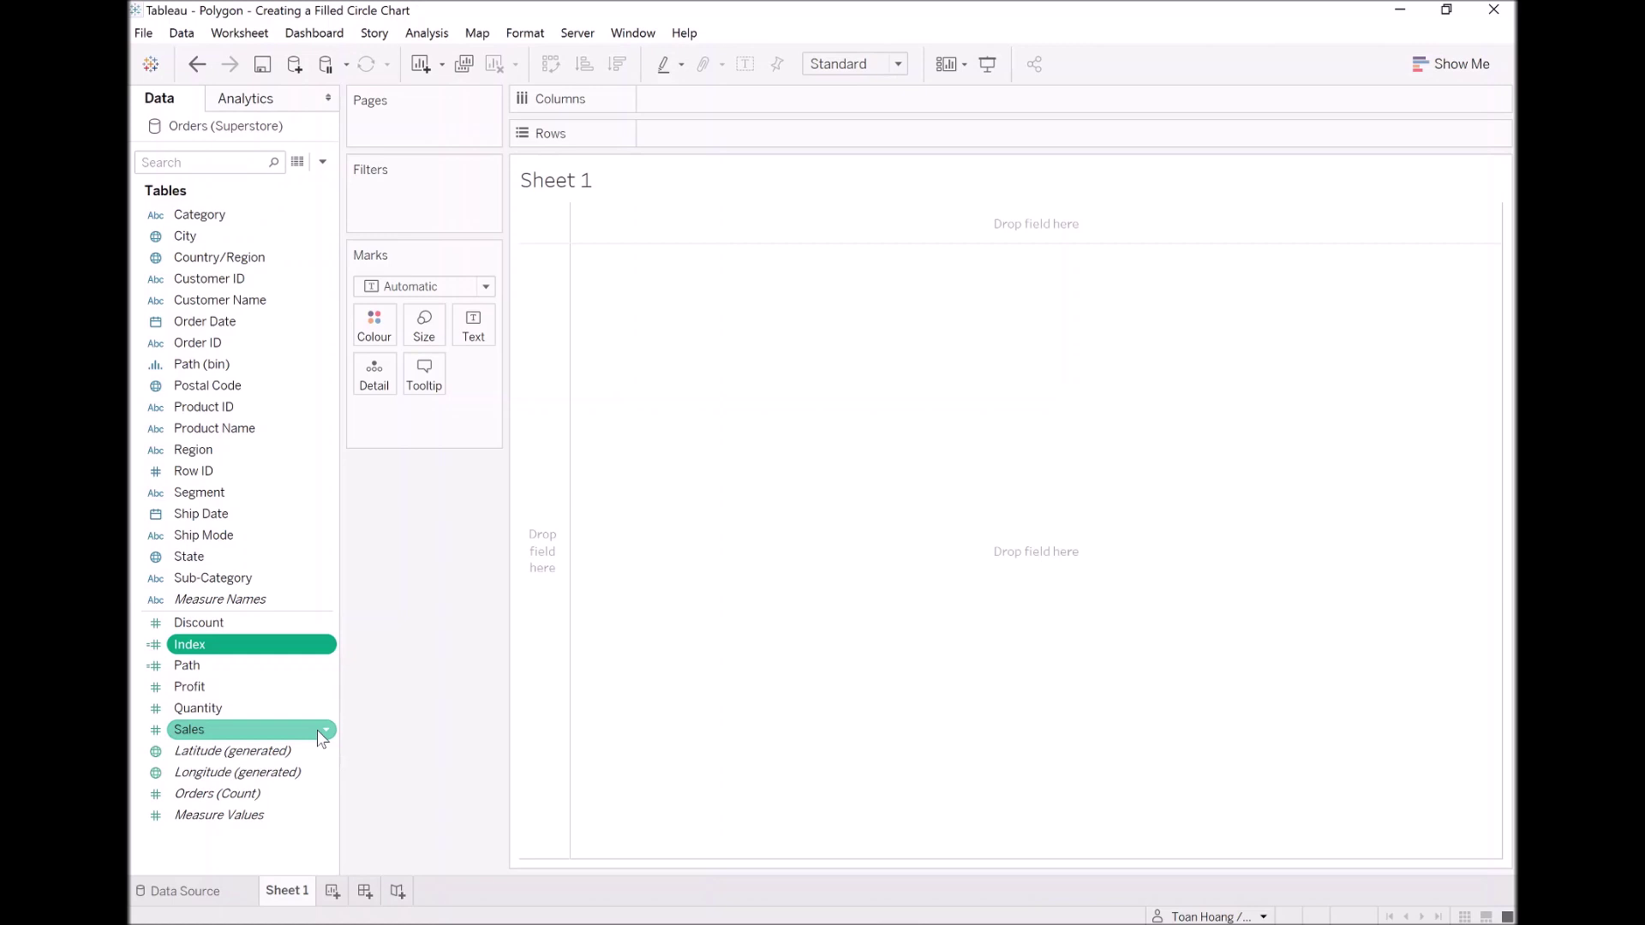
# Create a calculated field 'X' defined as SIN(RADIANS([Index]))
pyautogui.rightClick(254, 848)
pyautogui.click(367, 640)
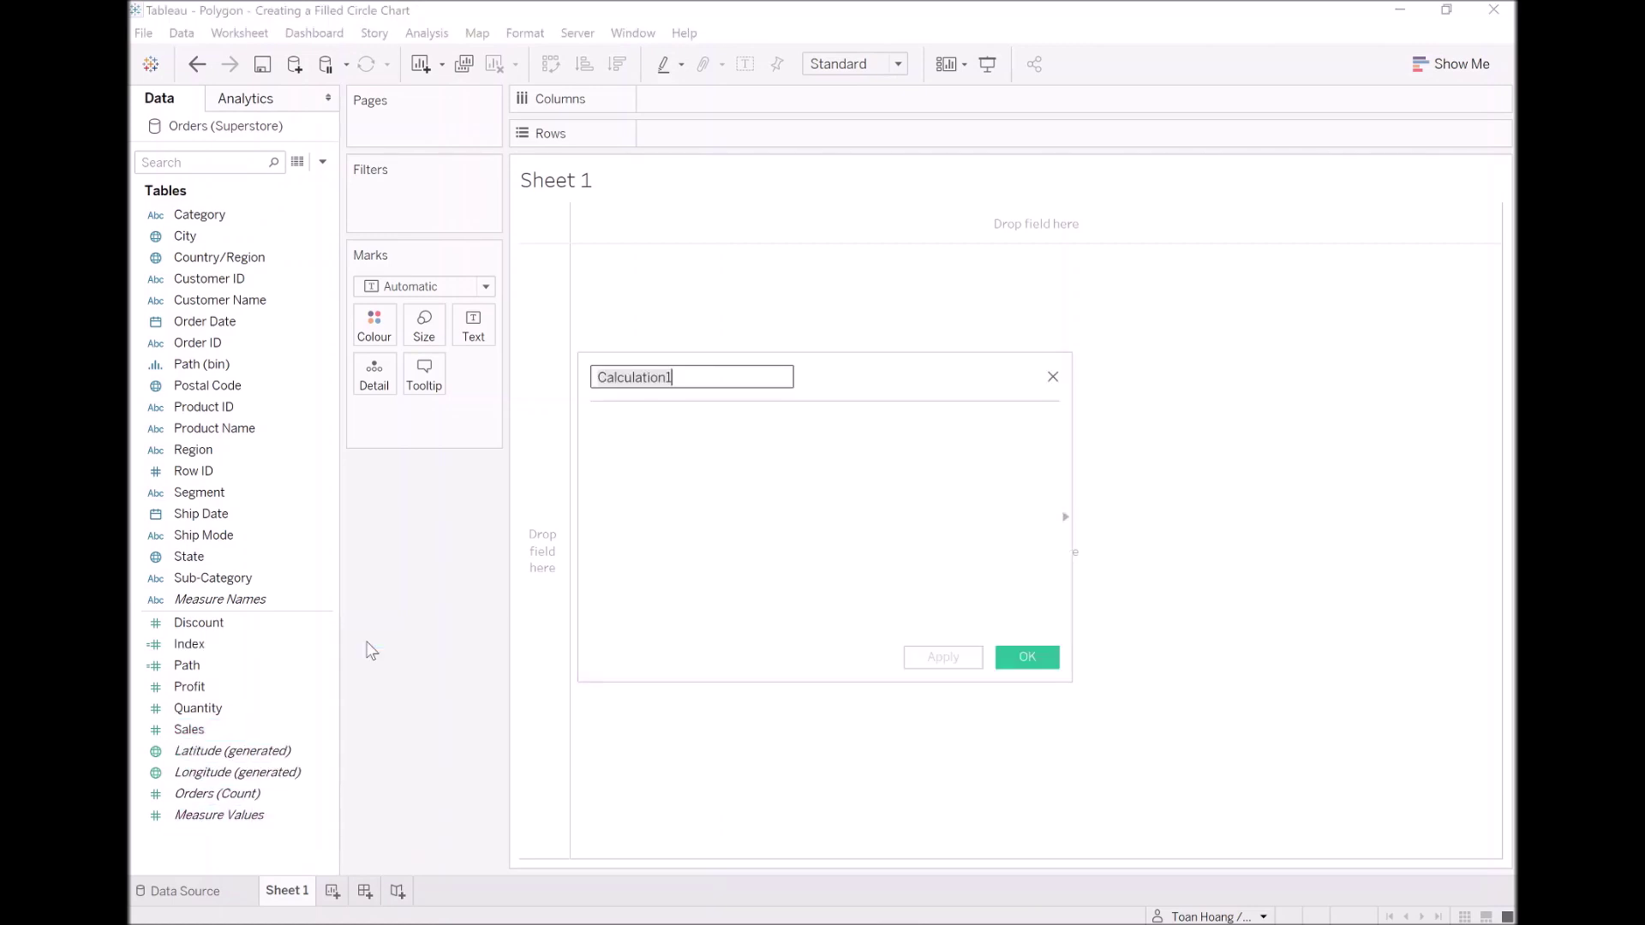
pyautogui.write('X')
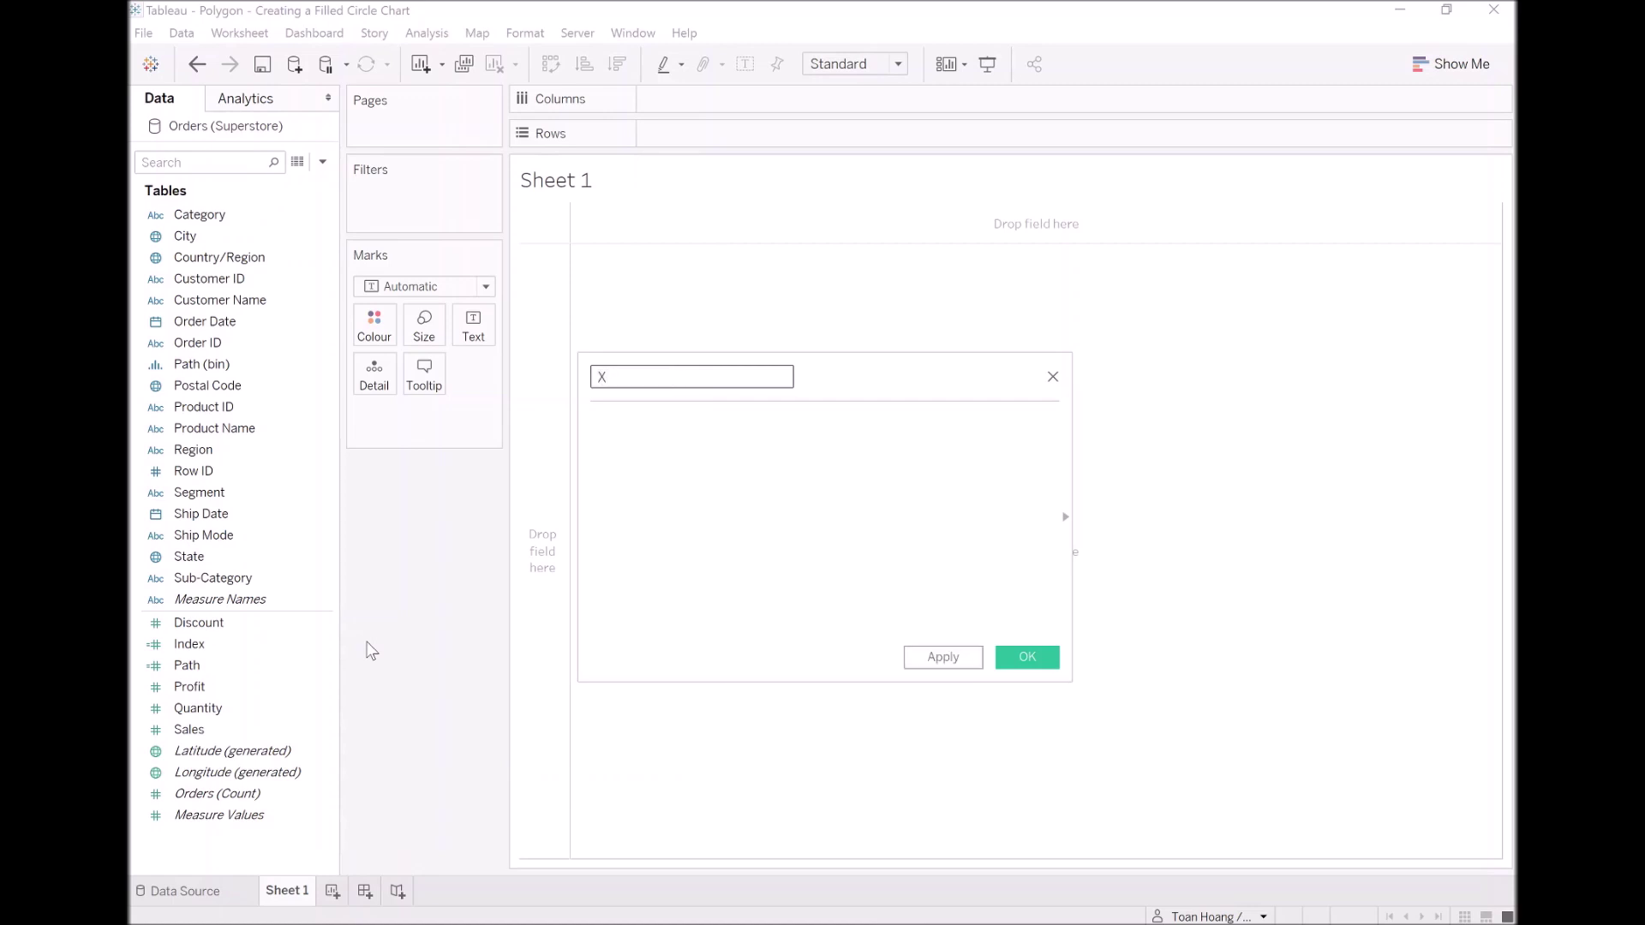
pyautogui.press('Tab')
pyautogui.write('SIN')
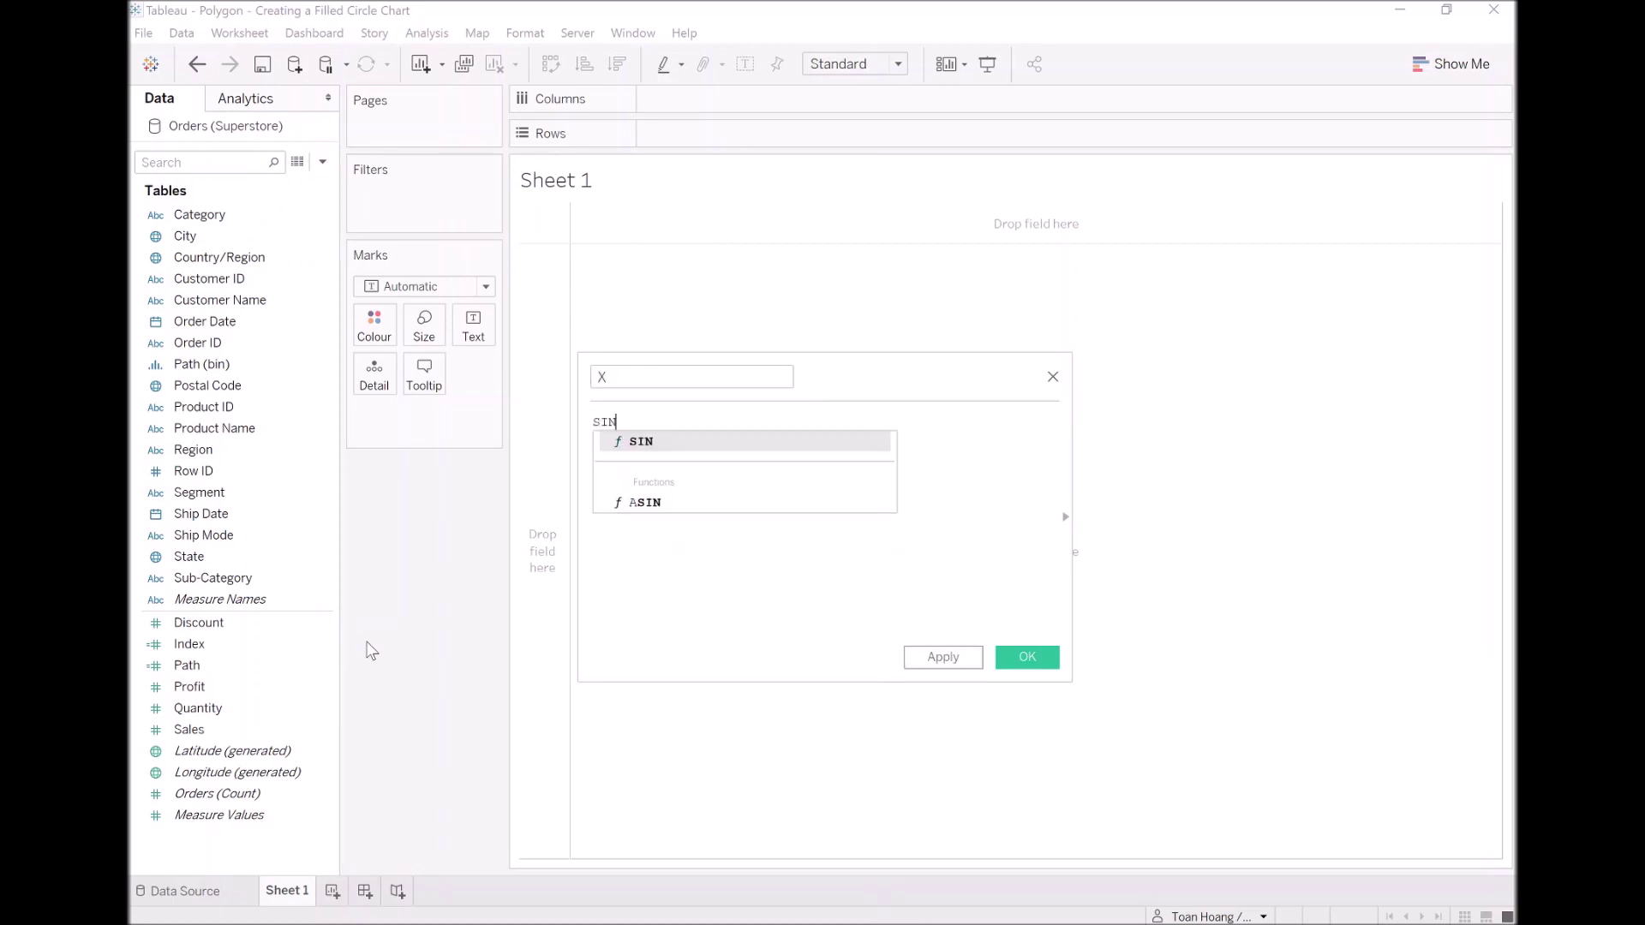
pyautogui.write('(radi')
pyautogui.press('Return')
pyautogui.write('inde')
pyautogui.press('Return')
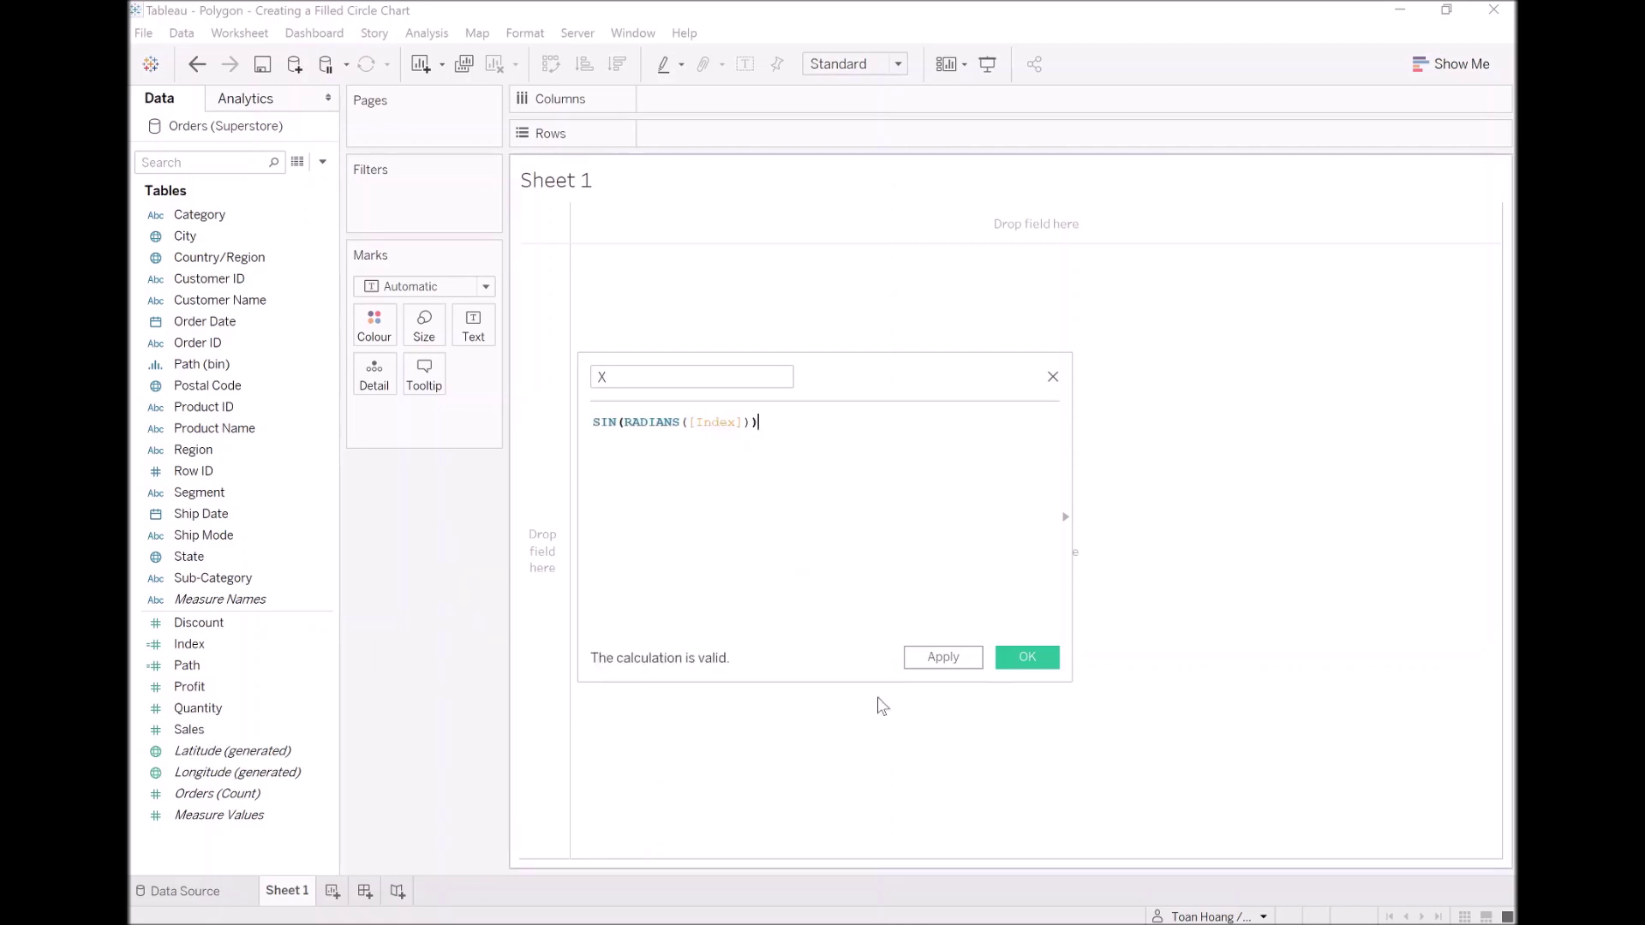
pyautogui.click(1028, 657)
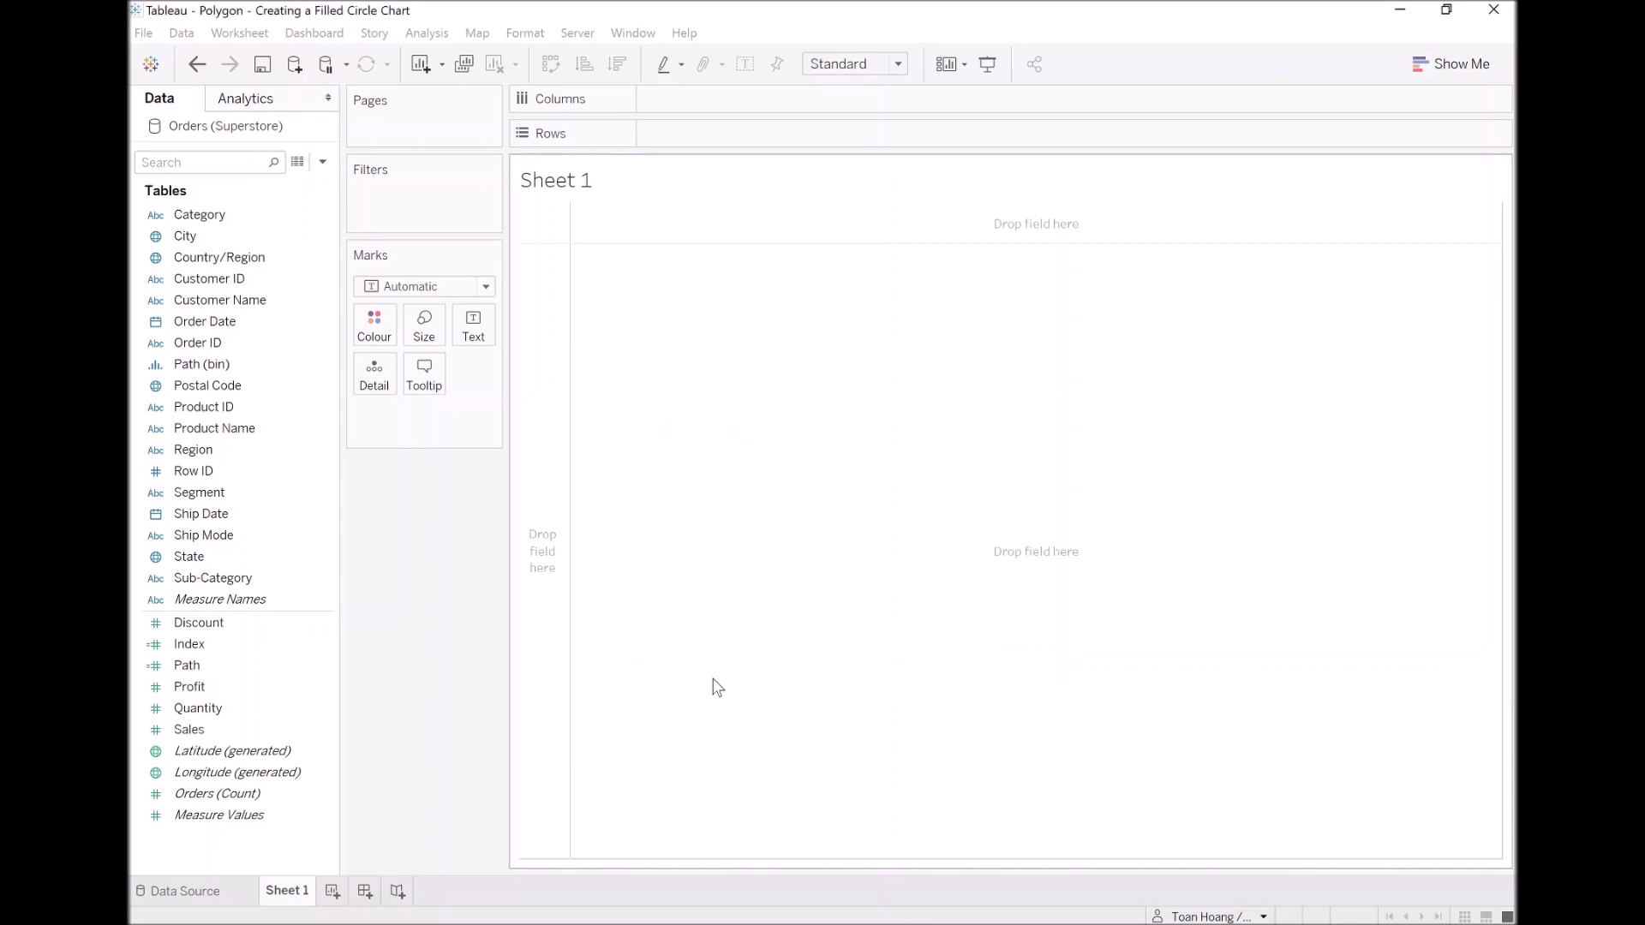
# Create a calculated field 'Y (Full Circle)' defined as COS(RADIANS([Index]))
pyautogui.rightClick(227, 861)
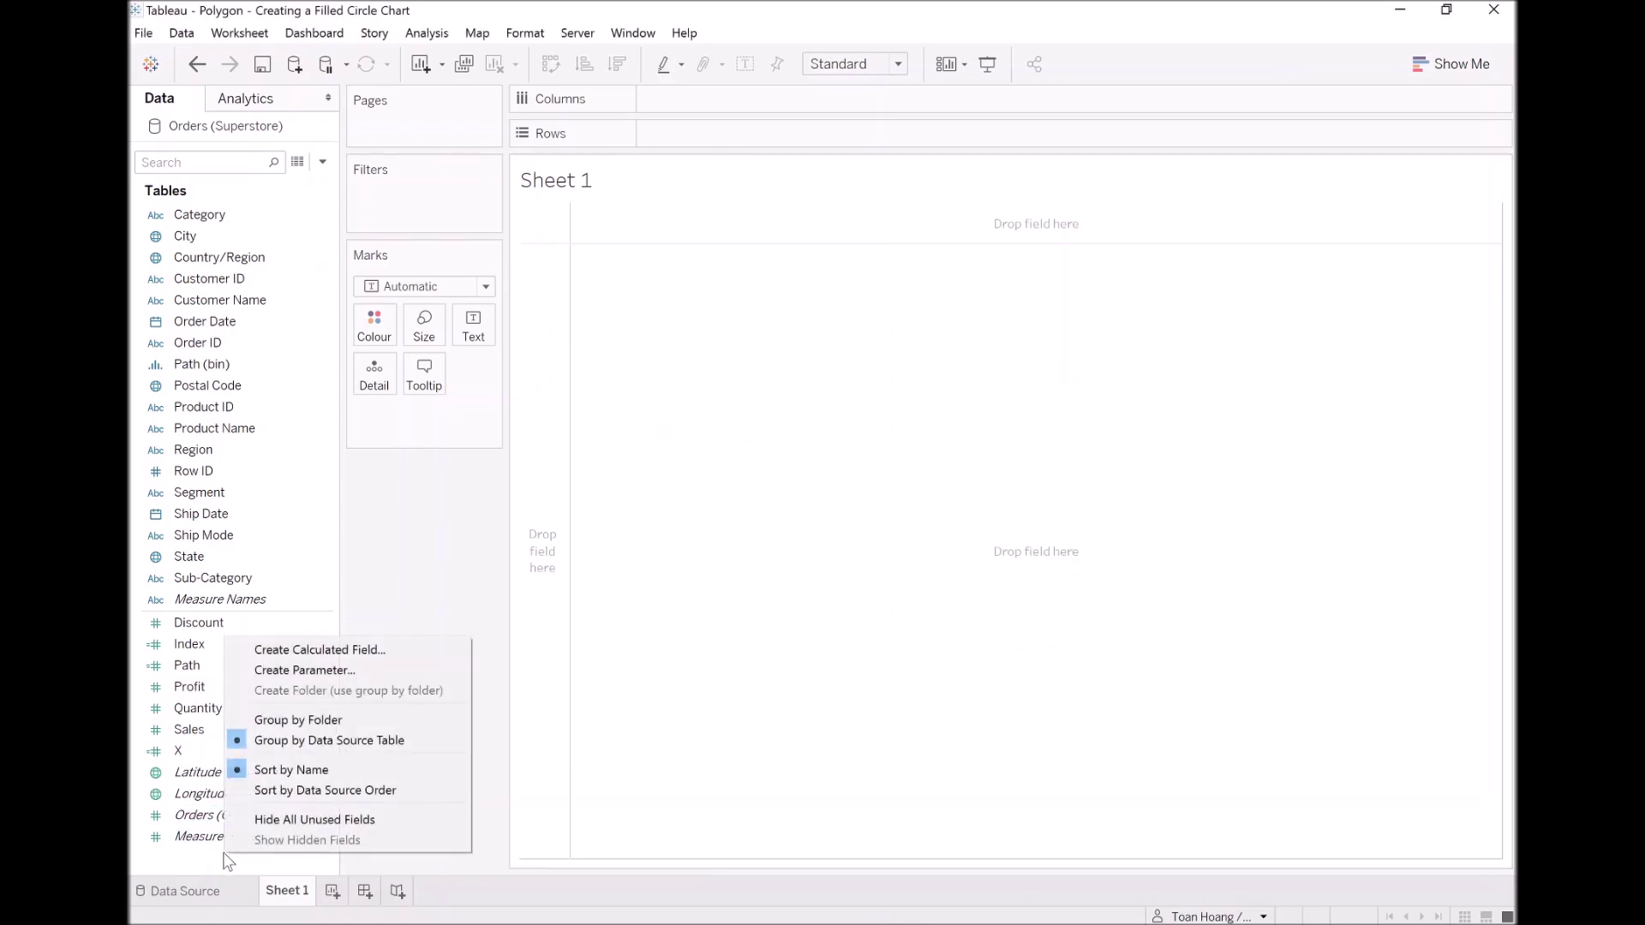
pyautogui.click(370, 650)
pyautogui.write('Y ()')
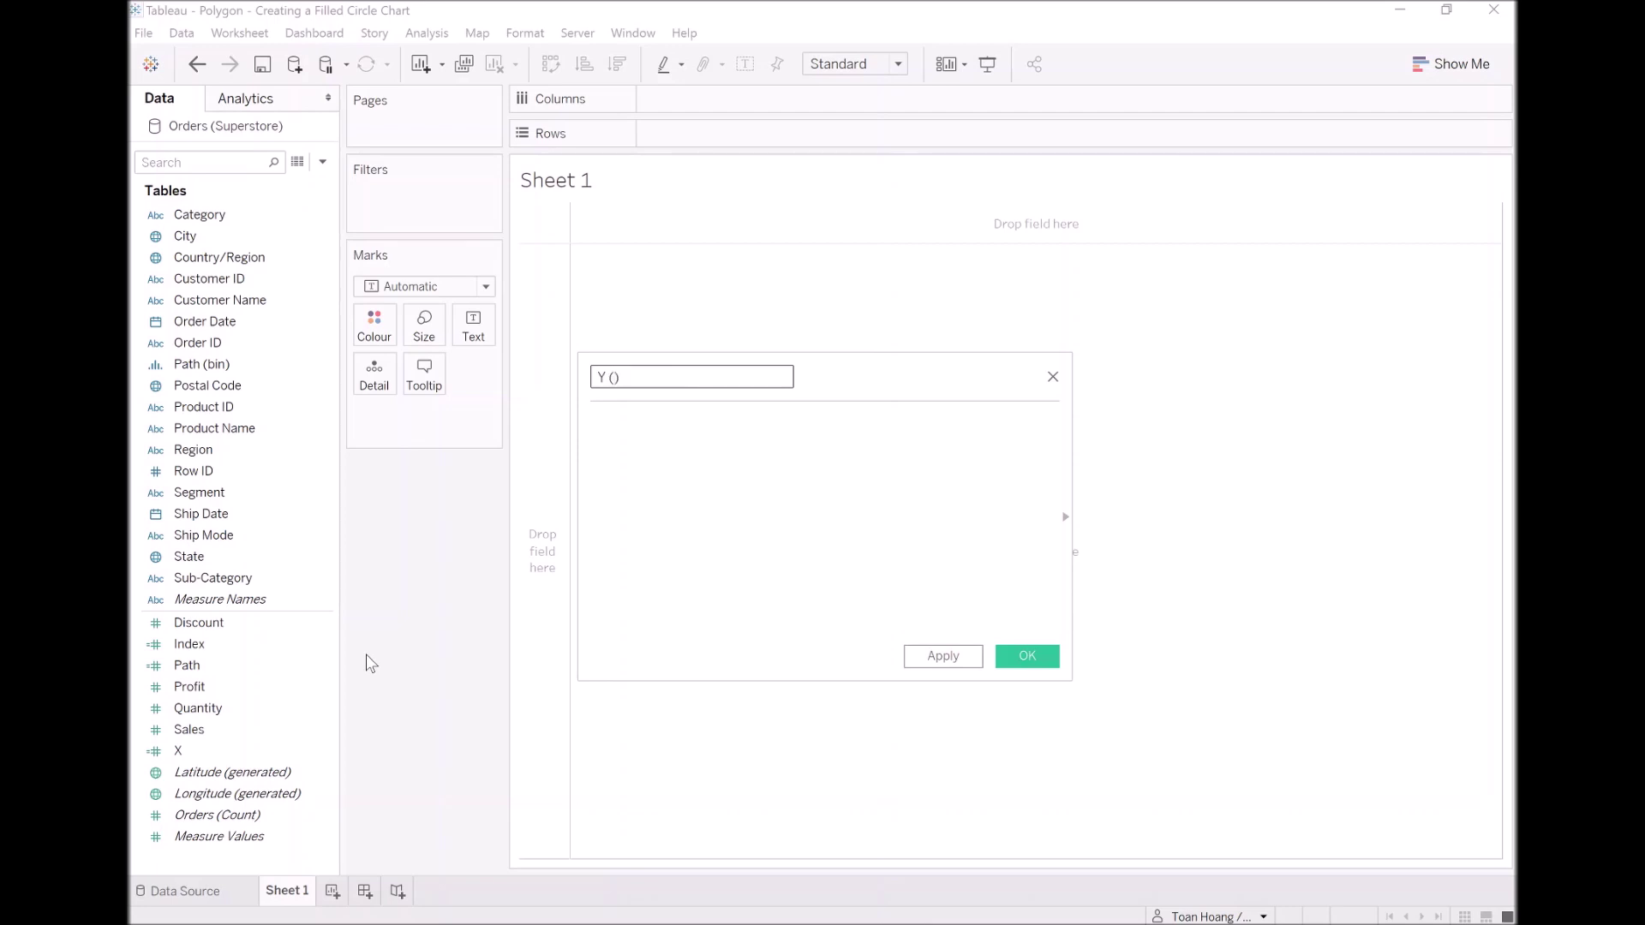
pyautogui.write('Full Ci')
pyautogui.write('rcle')
pyautogui.press('Tab')
pyautogui.write('cos')
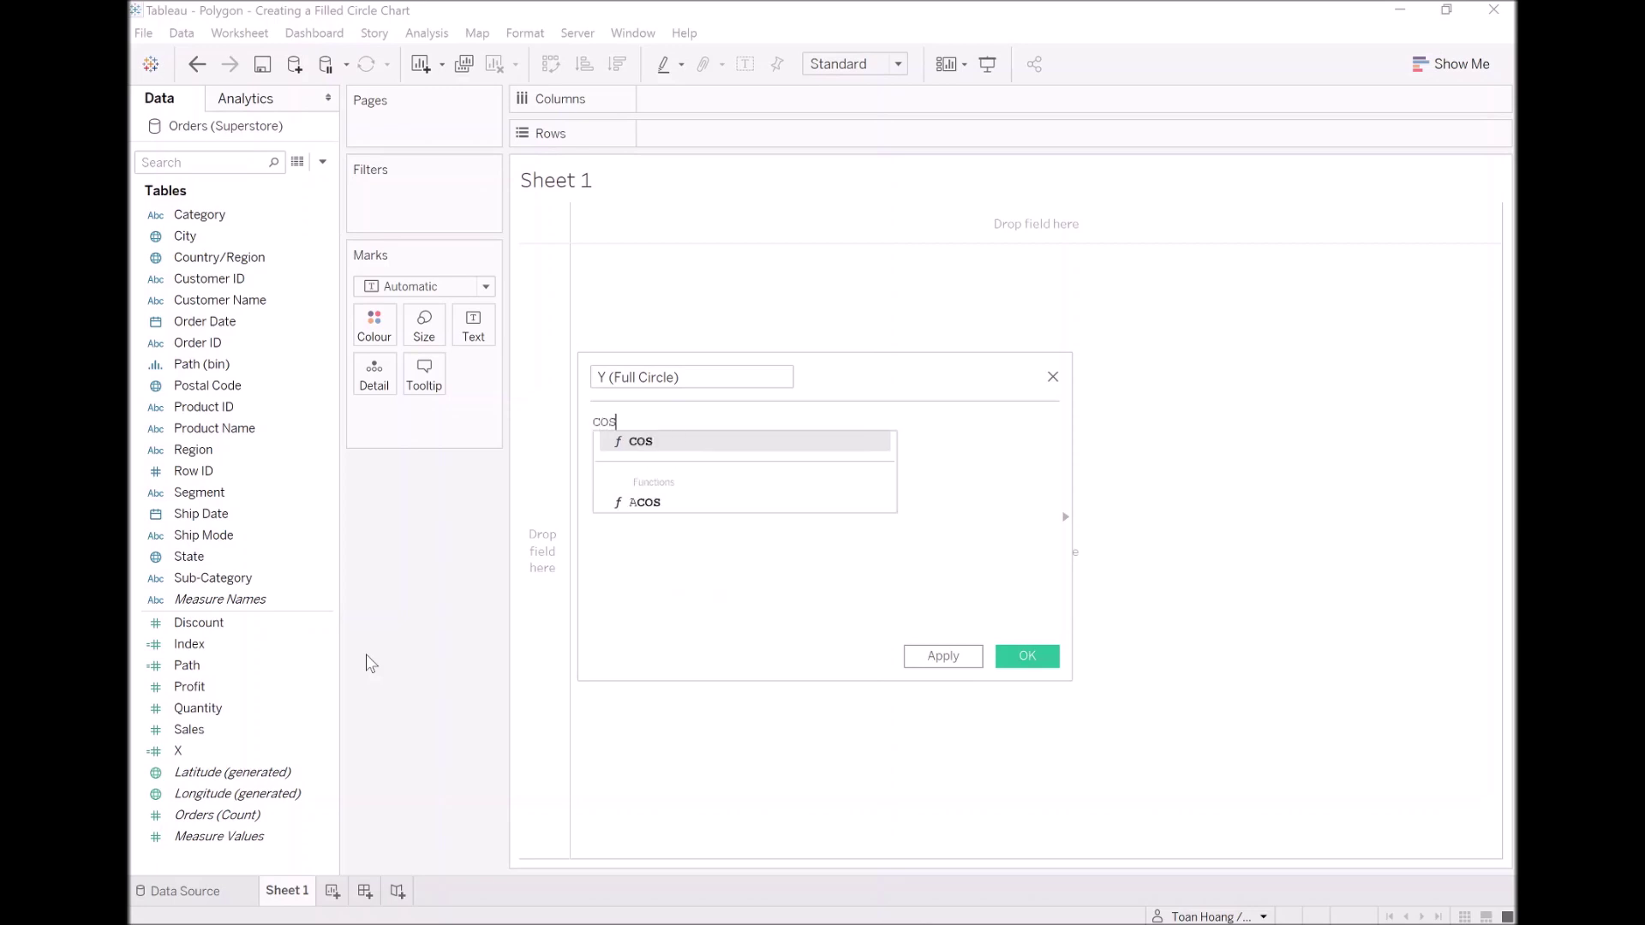
pyautogui.press('Return')
pyautogui.write('rad')
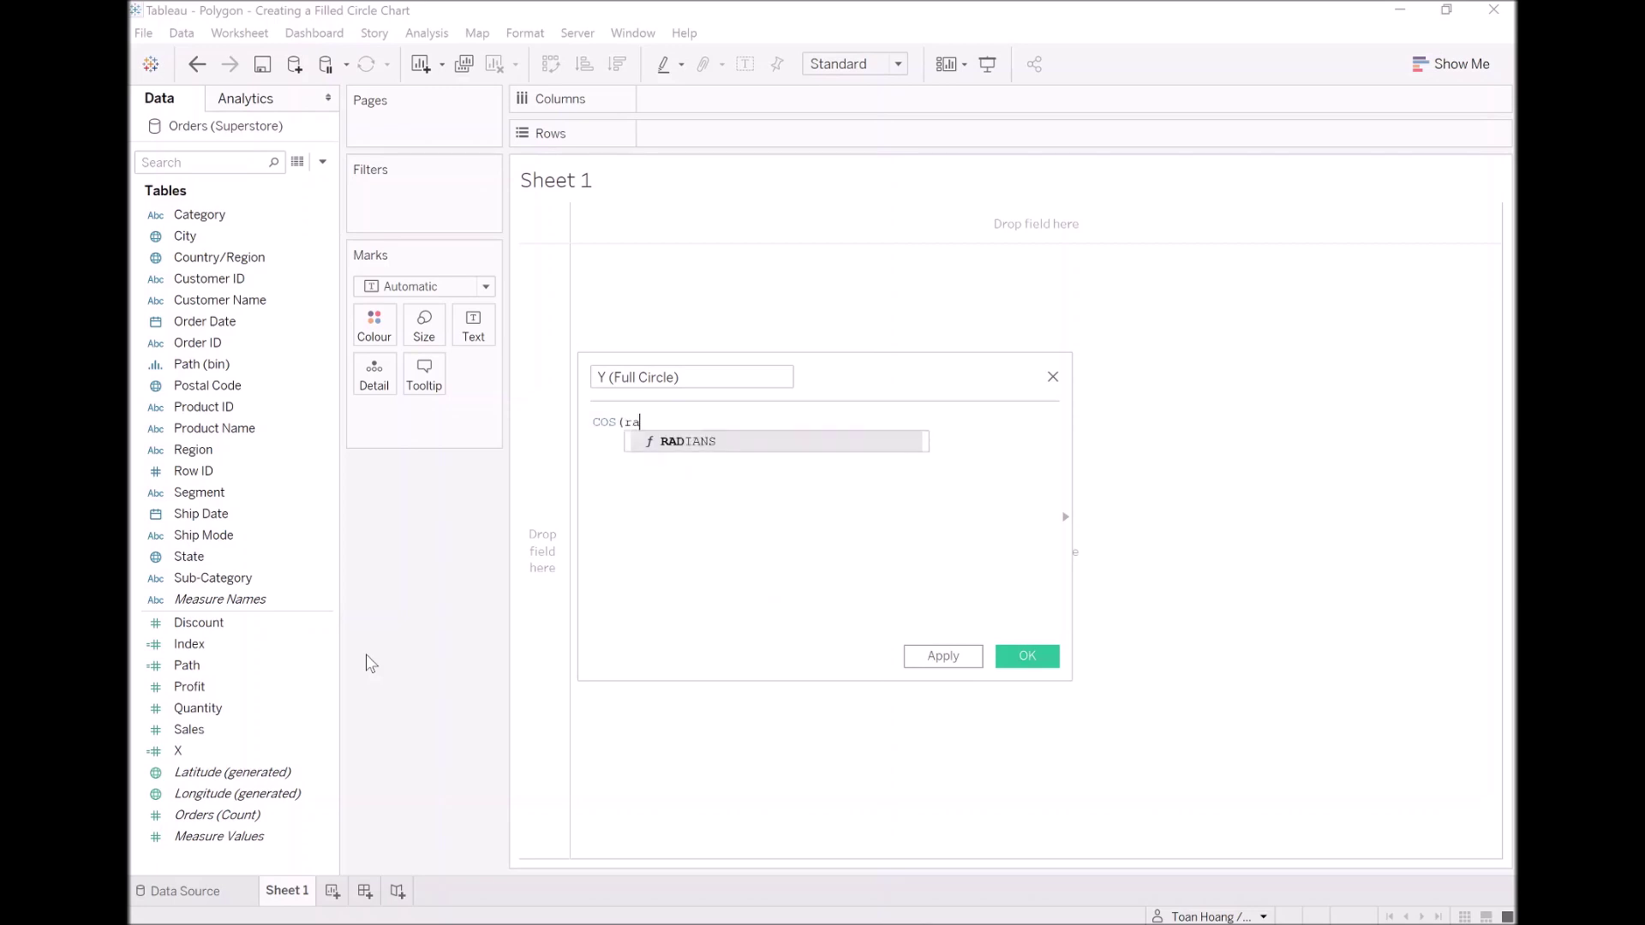
pyautogui.press('Return')
pyautogui.write('index')
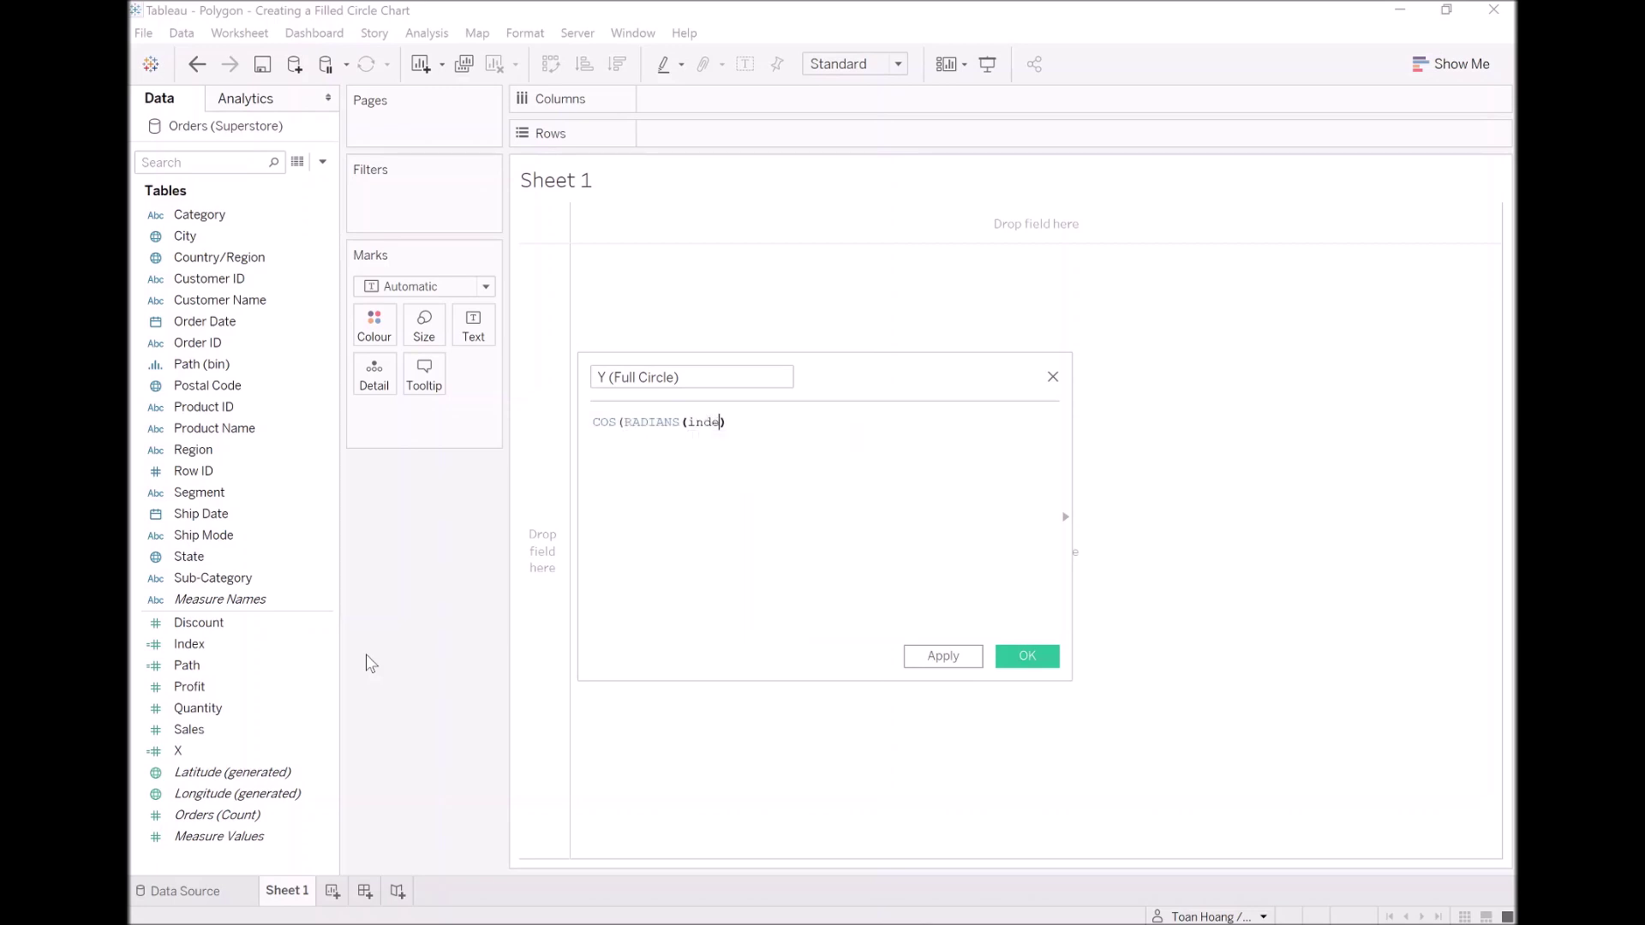
pyautogui.press('Return')
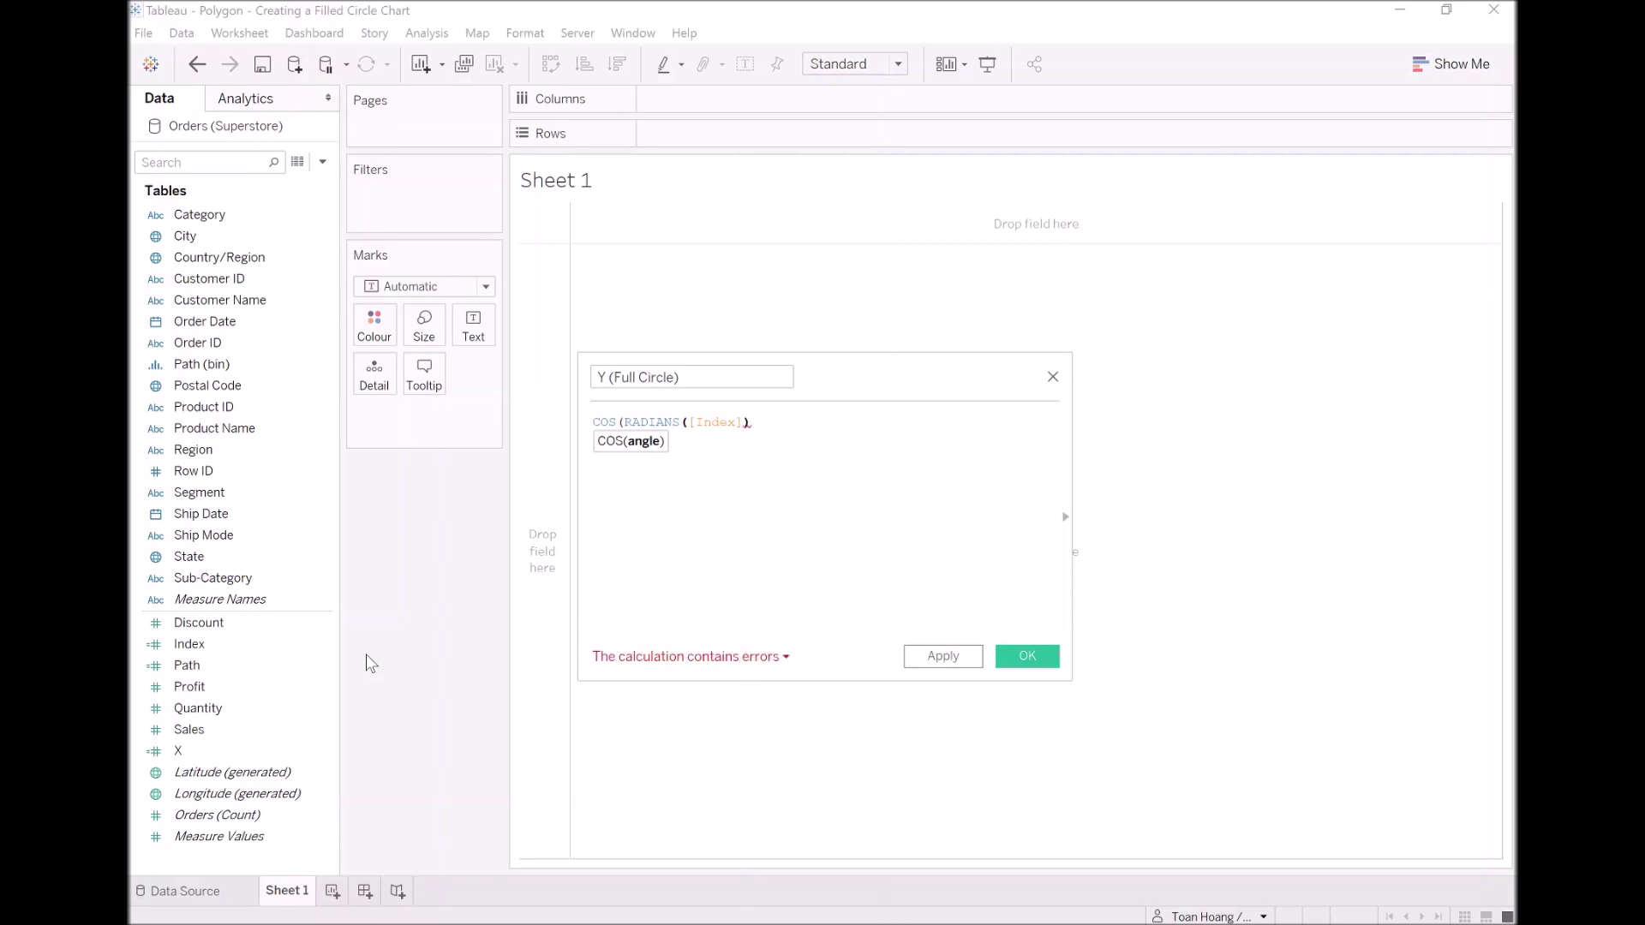
pyautogui.write(')')
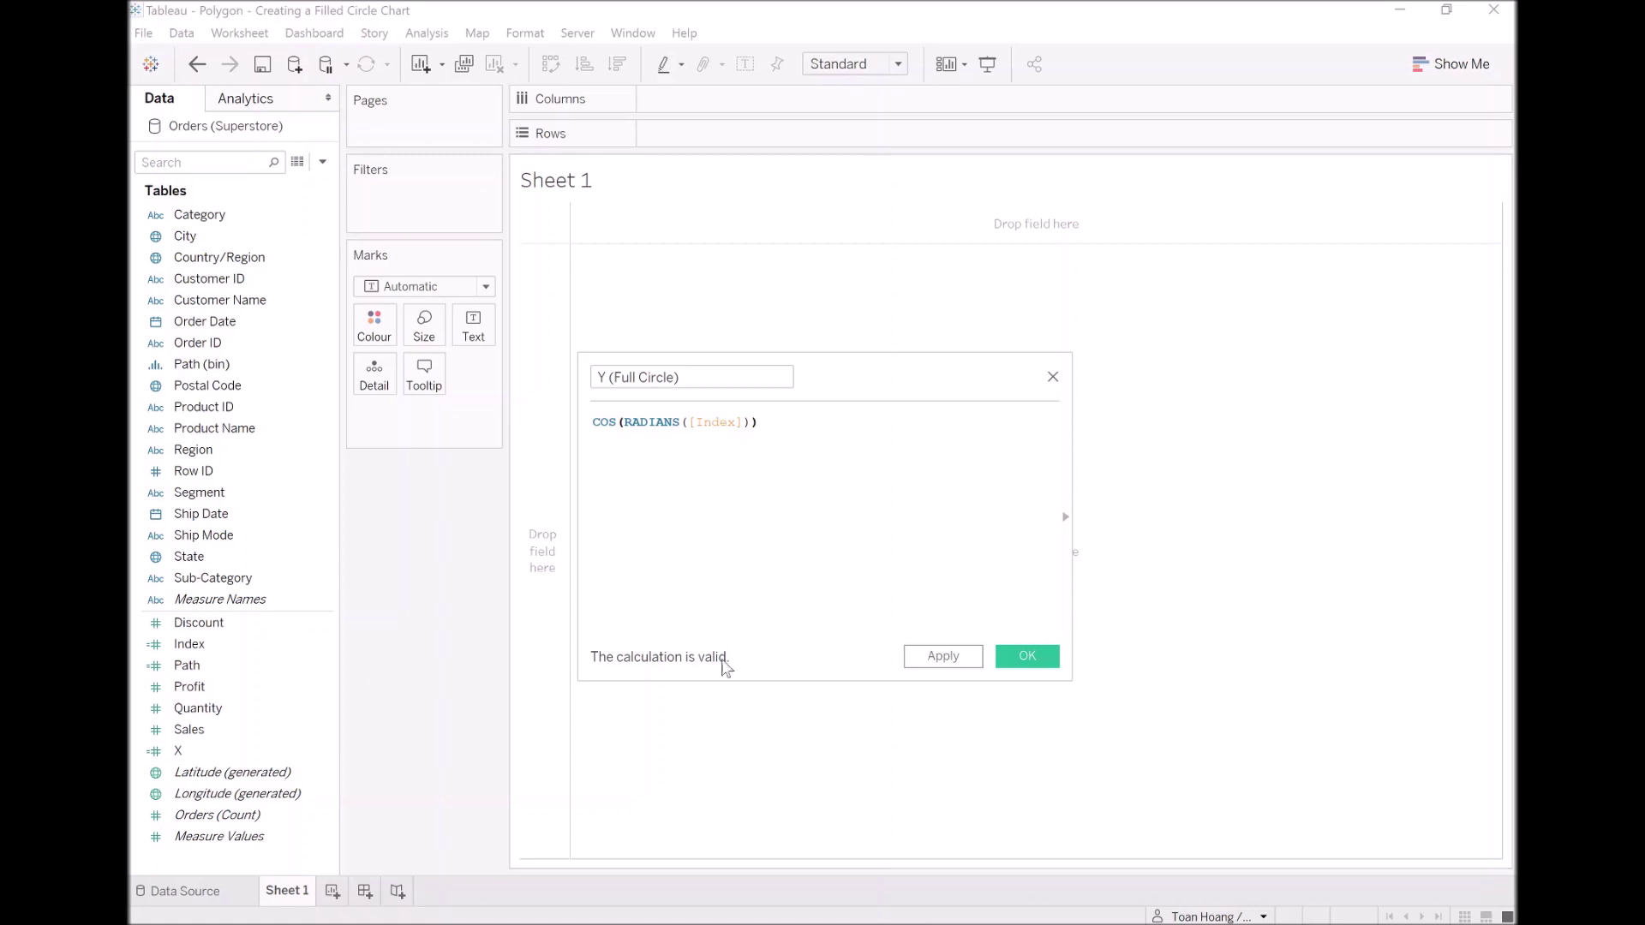
pyautogui.click(1026, 658)
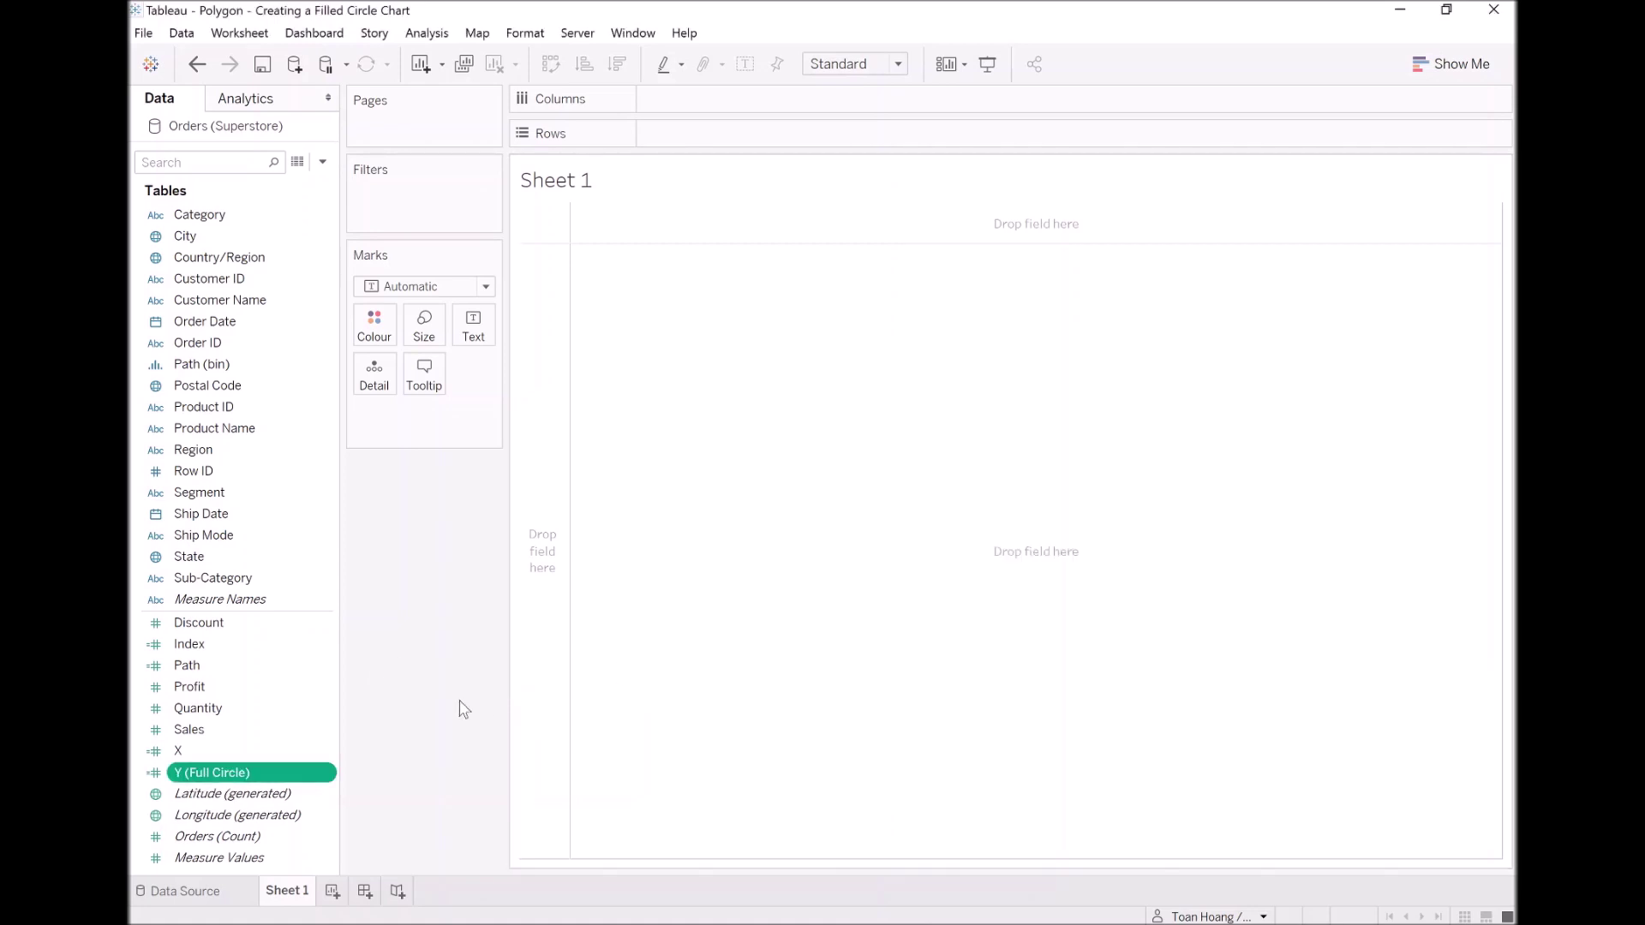
# Place X and Region on Columns and Y (Full Circle) on Rows
pyautogui.moveTo(229, 747); pyautogui.dragTo(724, 103)
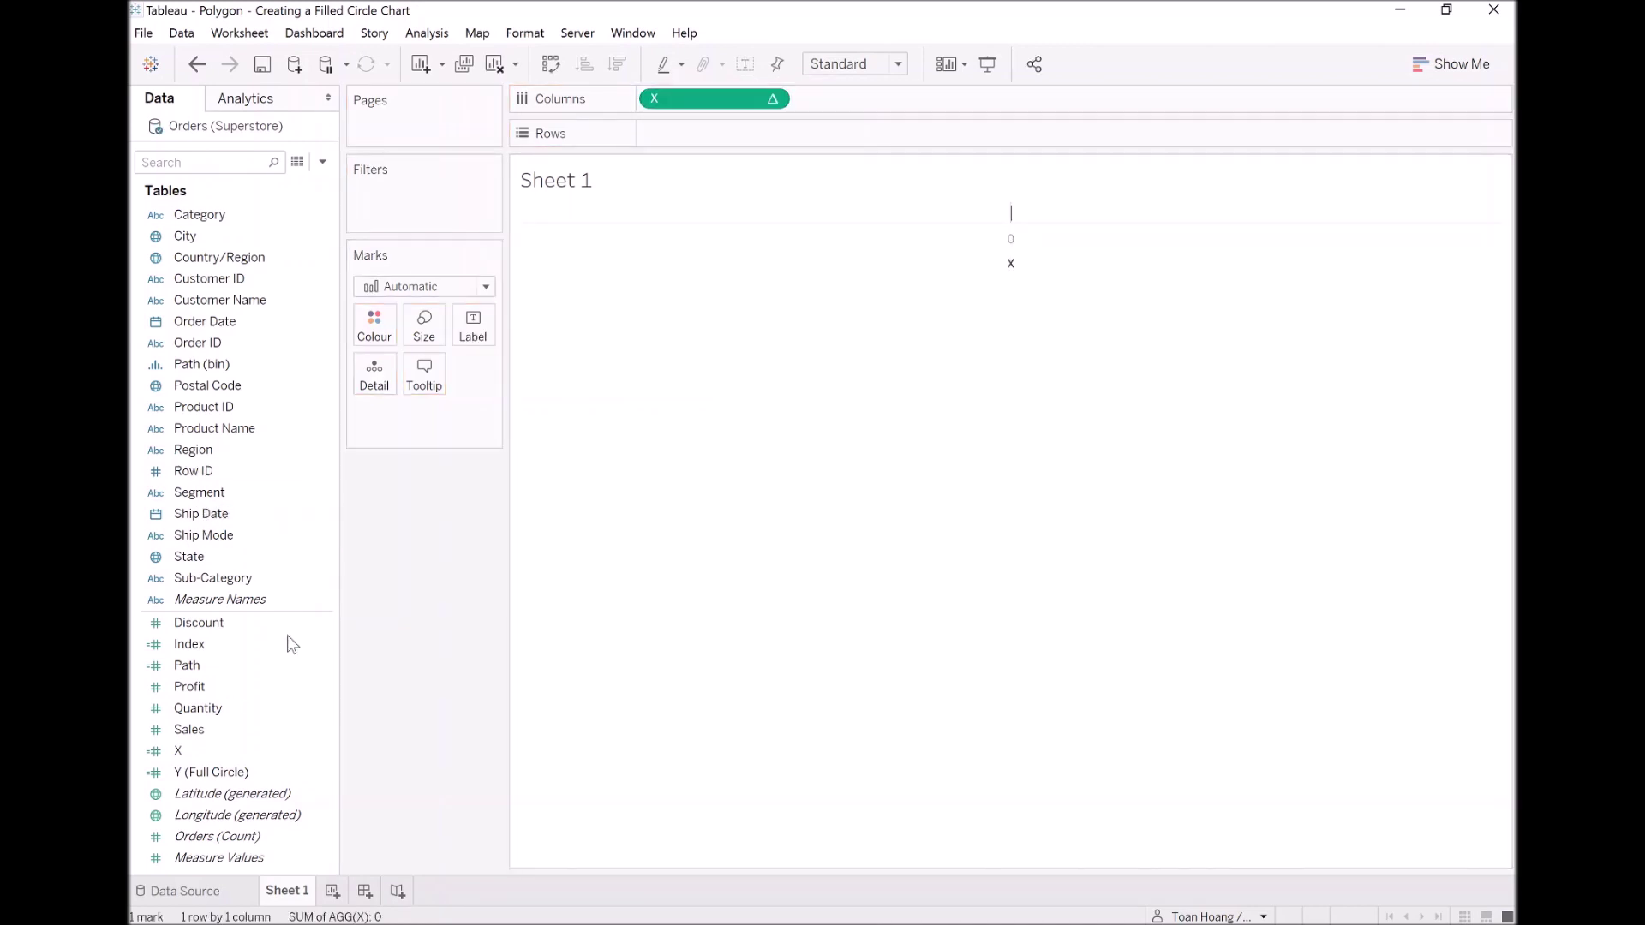
pyautogui.moveTo(252, 777); pyautogui.dragTo(771, 140)
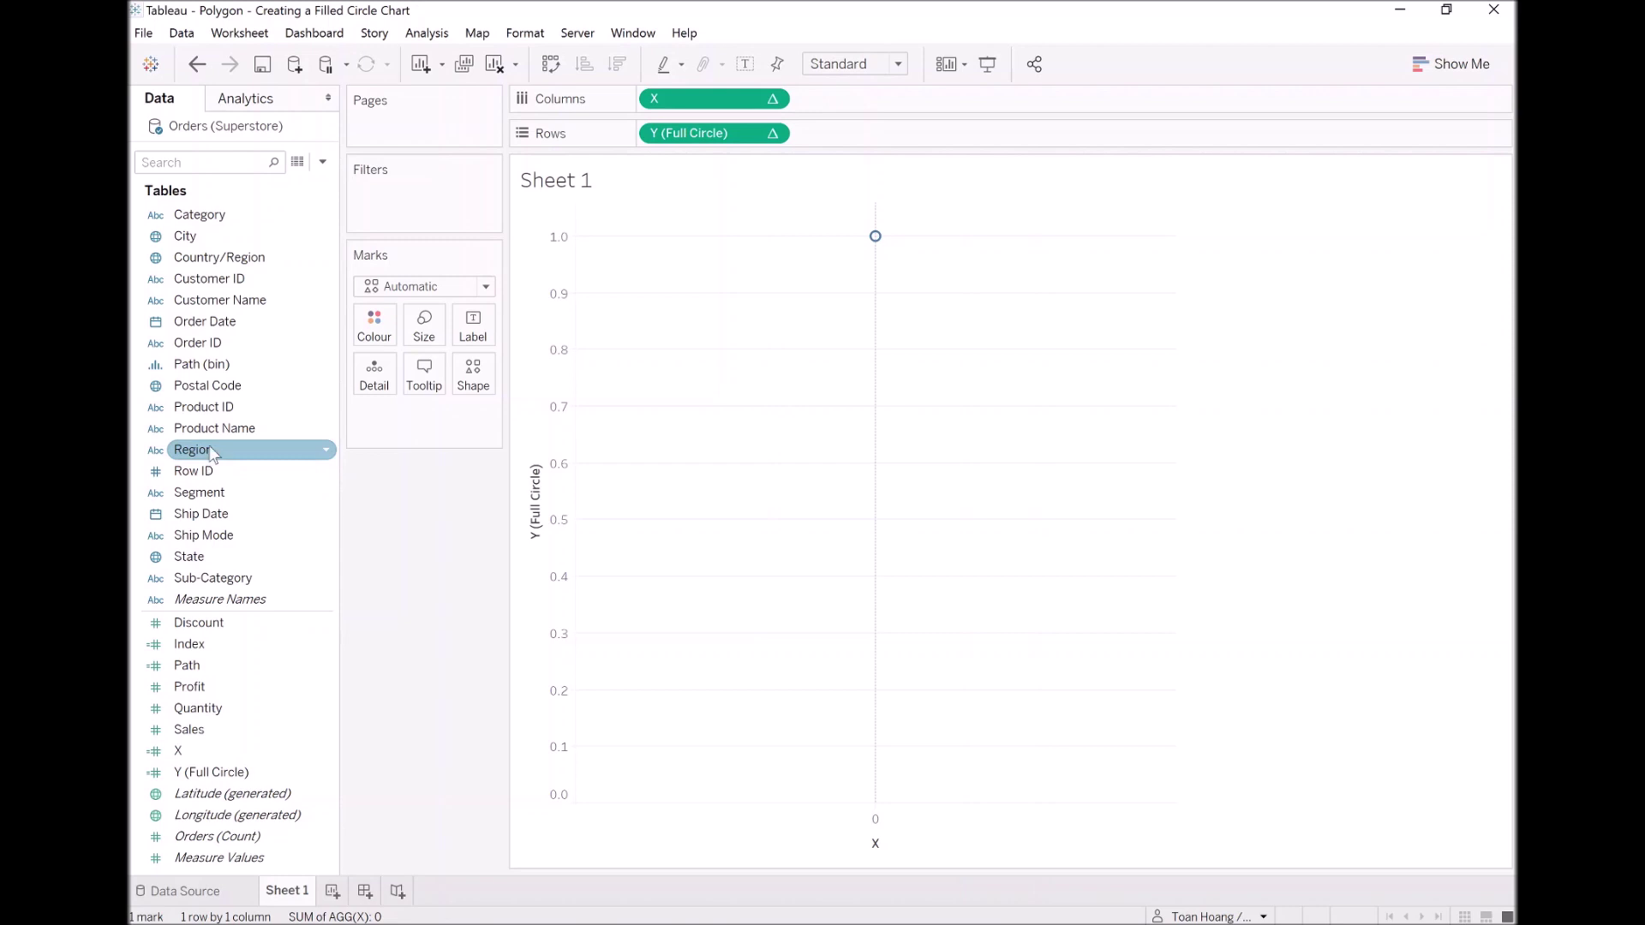
pyautogui.moveTo(212, 454); pyautogui.dragTo(649, 104)
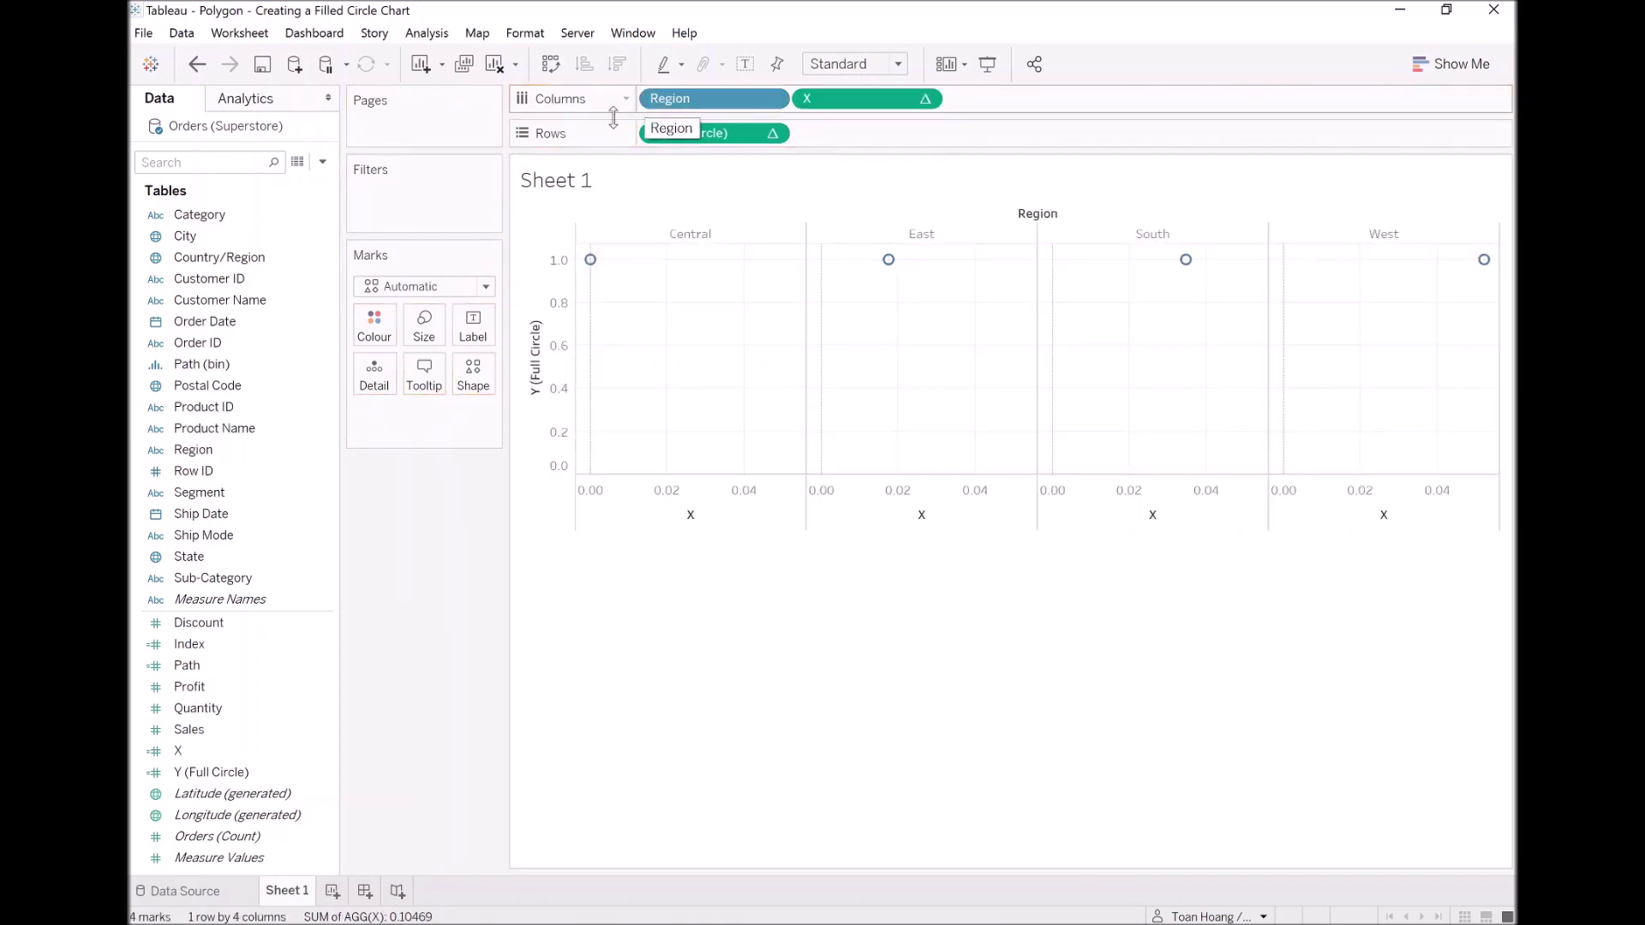
# Switch the marks to Polygon with Path (bin) as the drawing path
pyautogui.click(206, 366)
pyautogui.moveTo(204, 368); pyautogui.dragTo(651, 144)
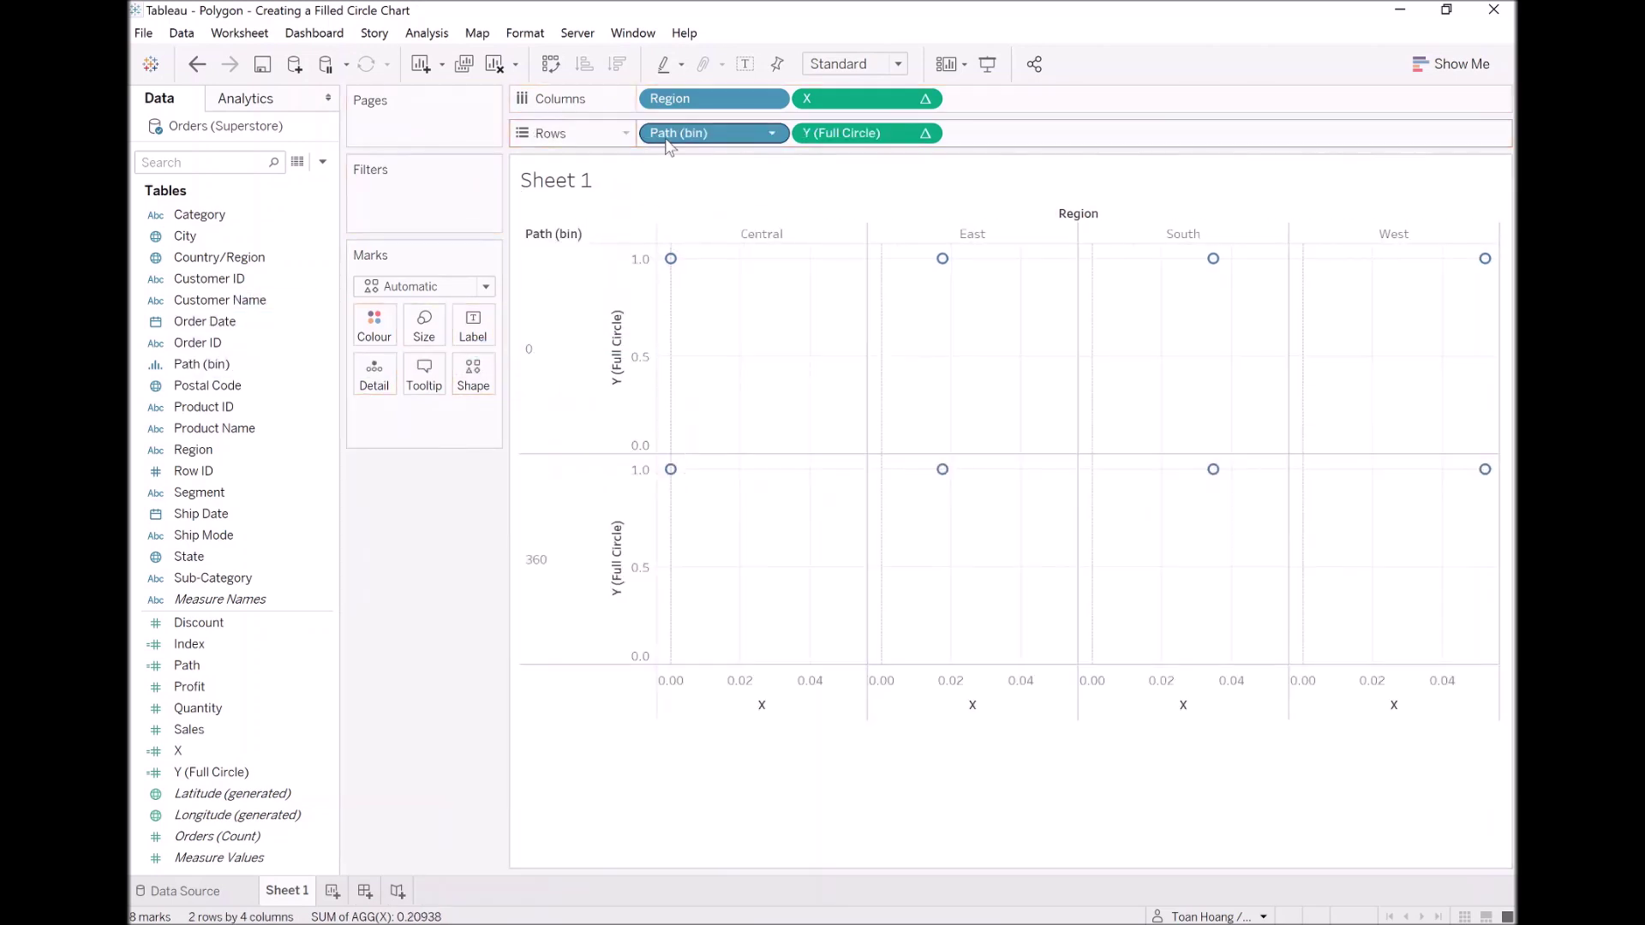
pyautogui.rightClick(669, 141)
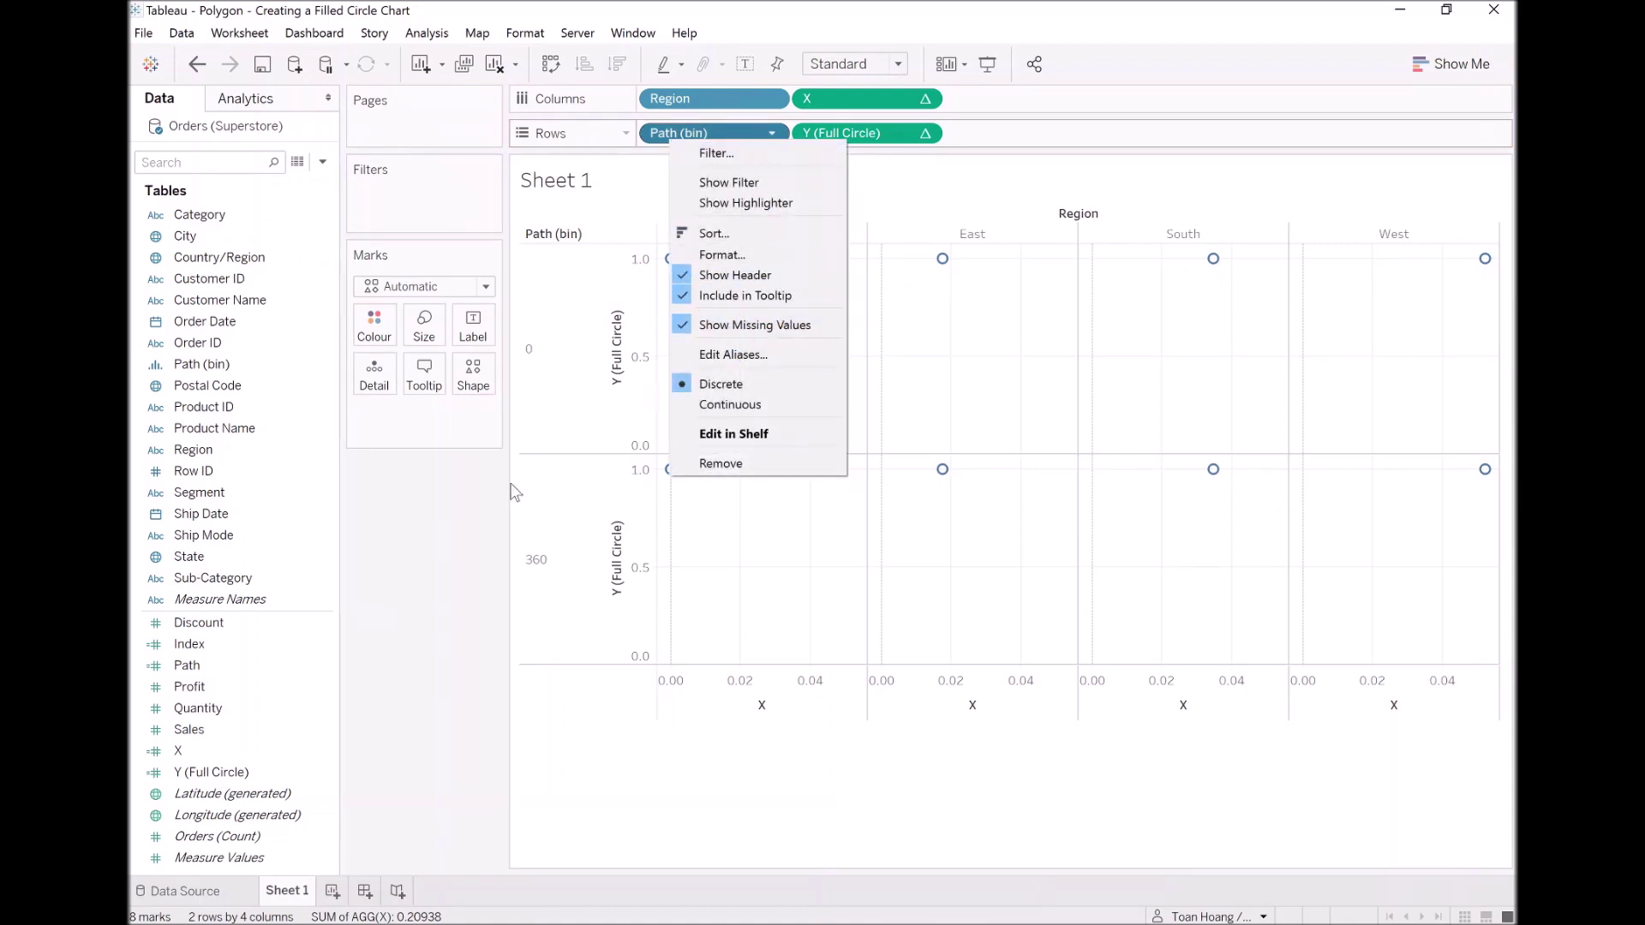
pyautogui.click(436, 514)
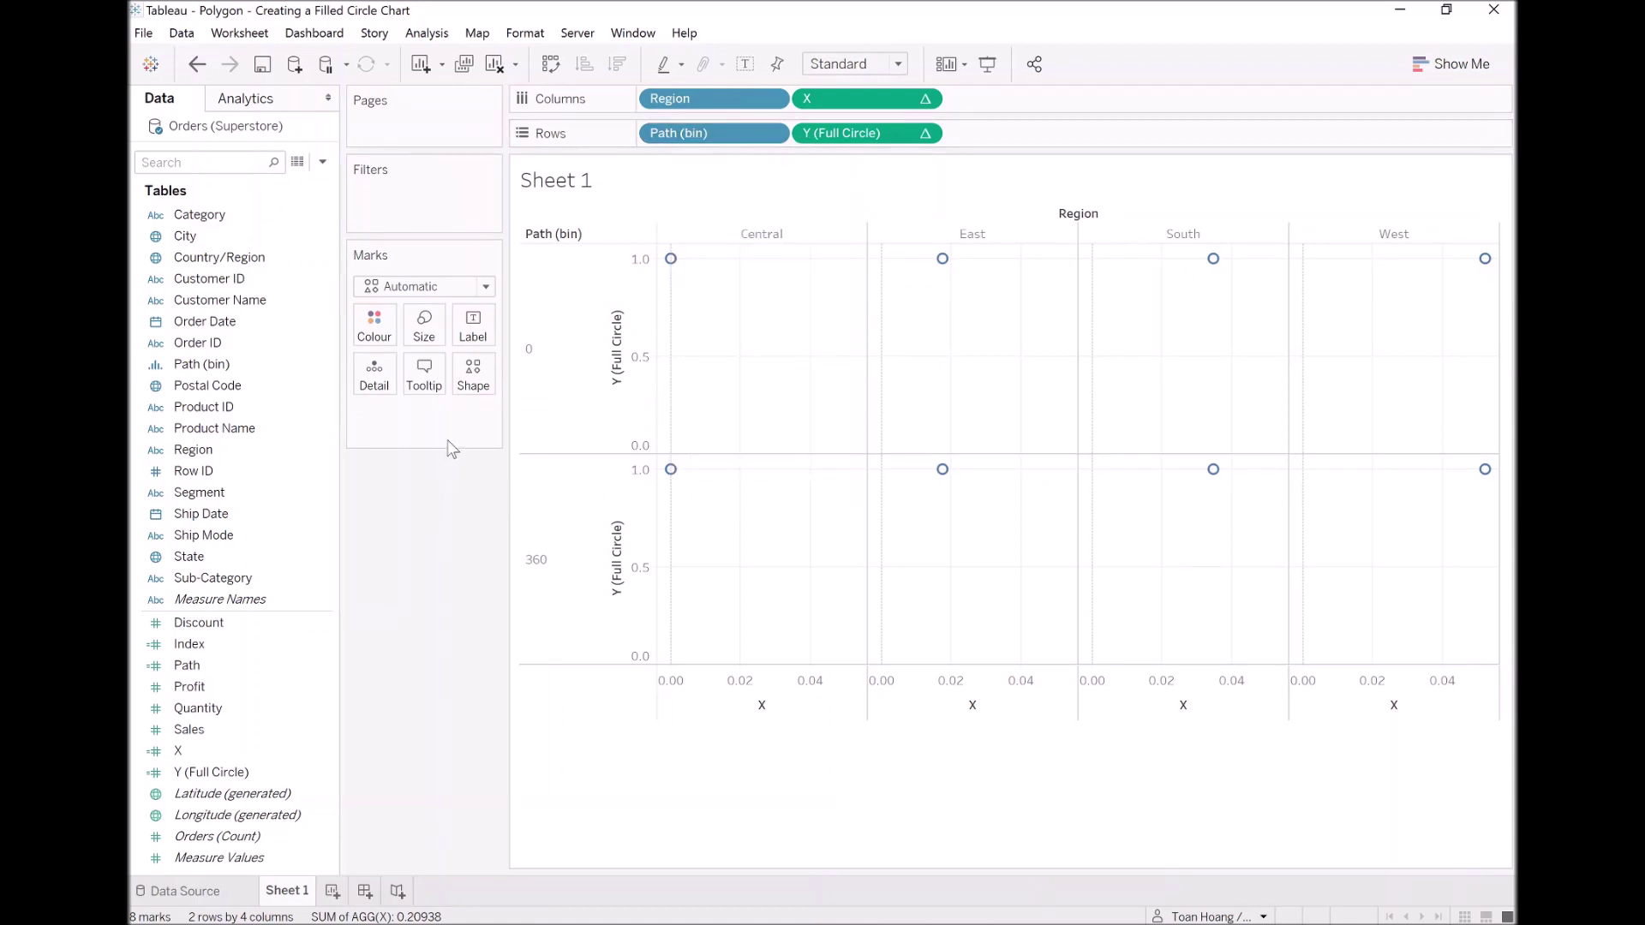
pyautogui.click(442, 293)
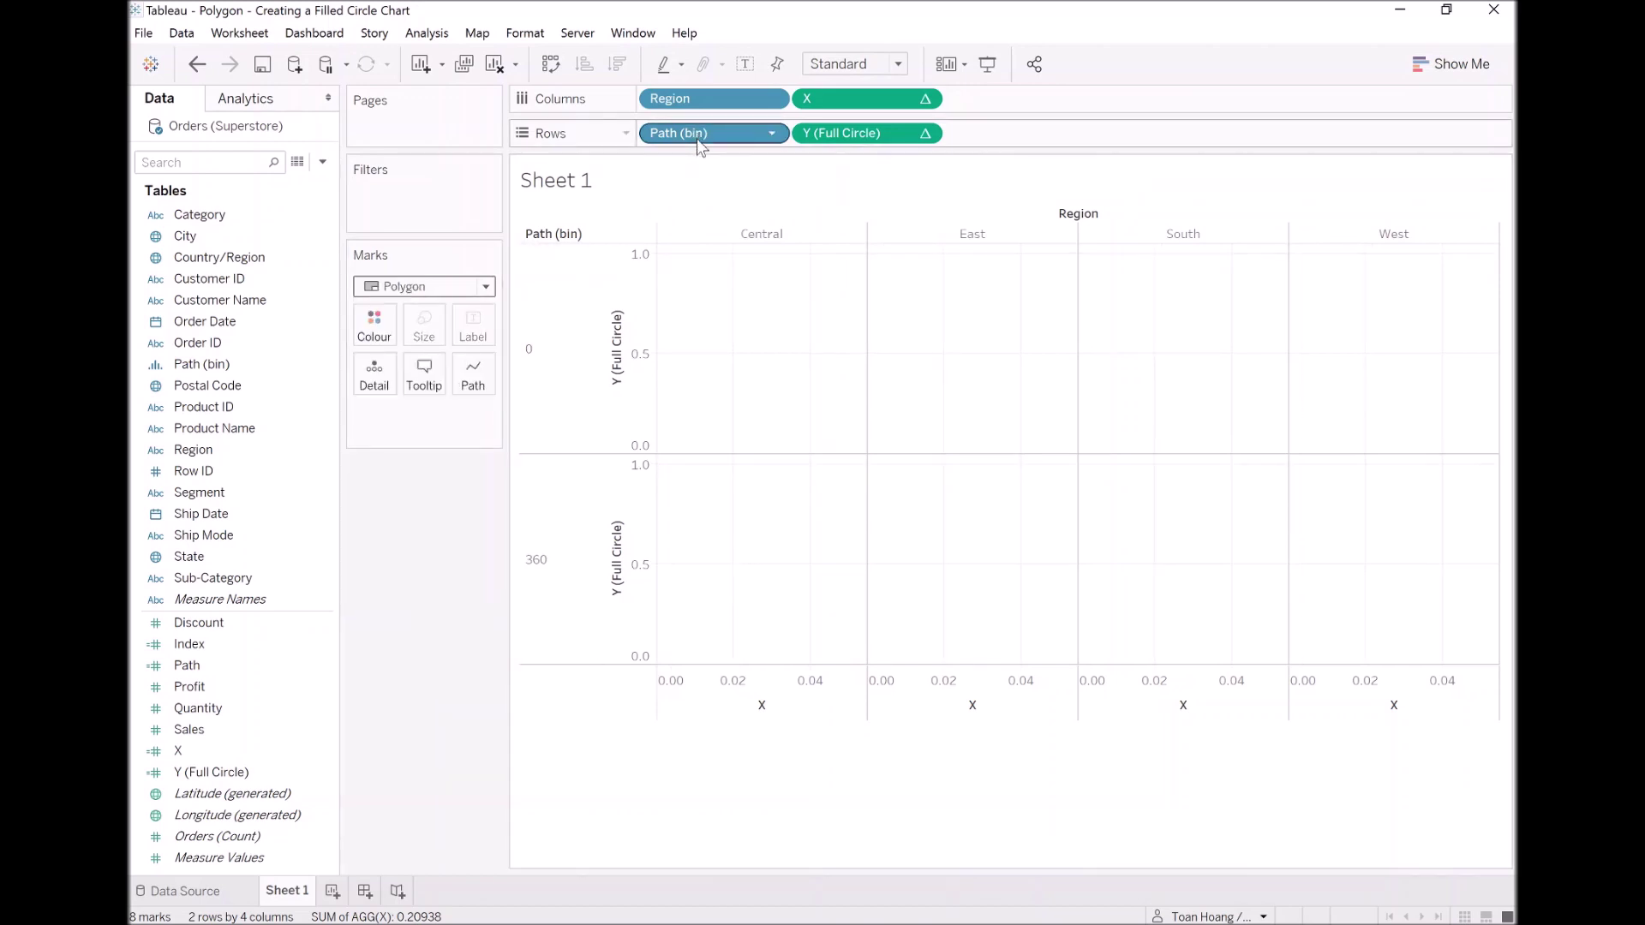
pyautogui.moveTo(709, 140); pyautogui.dragTo(474, 381)
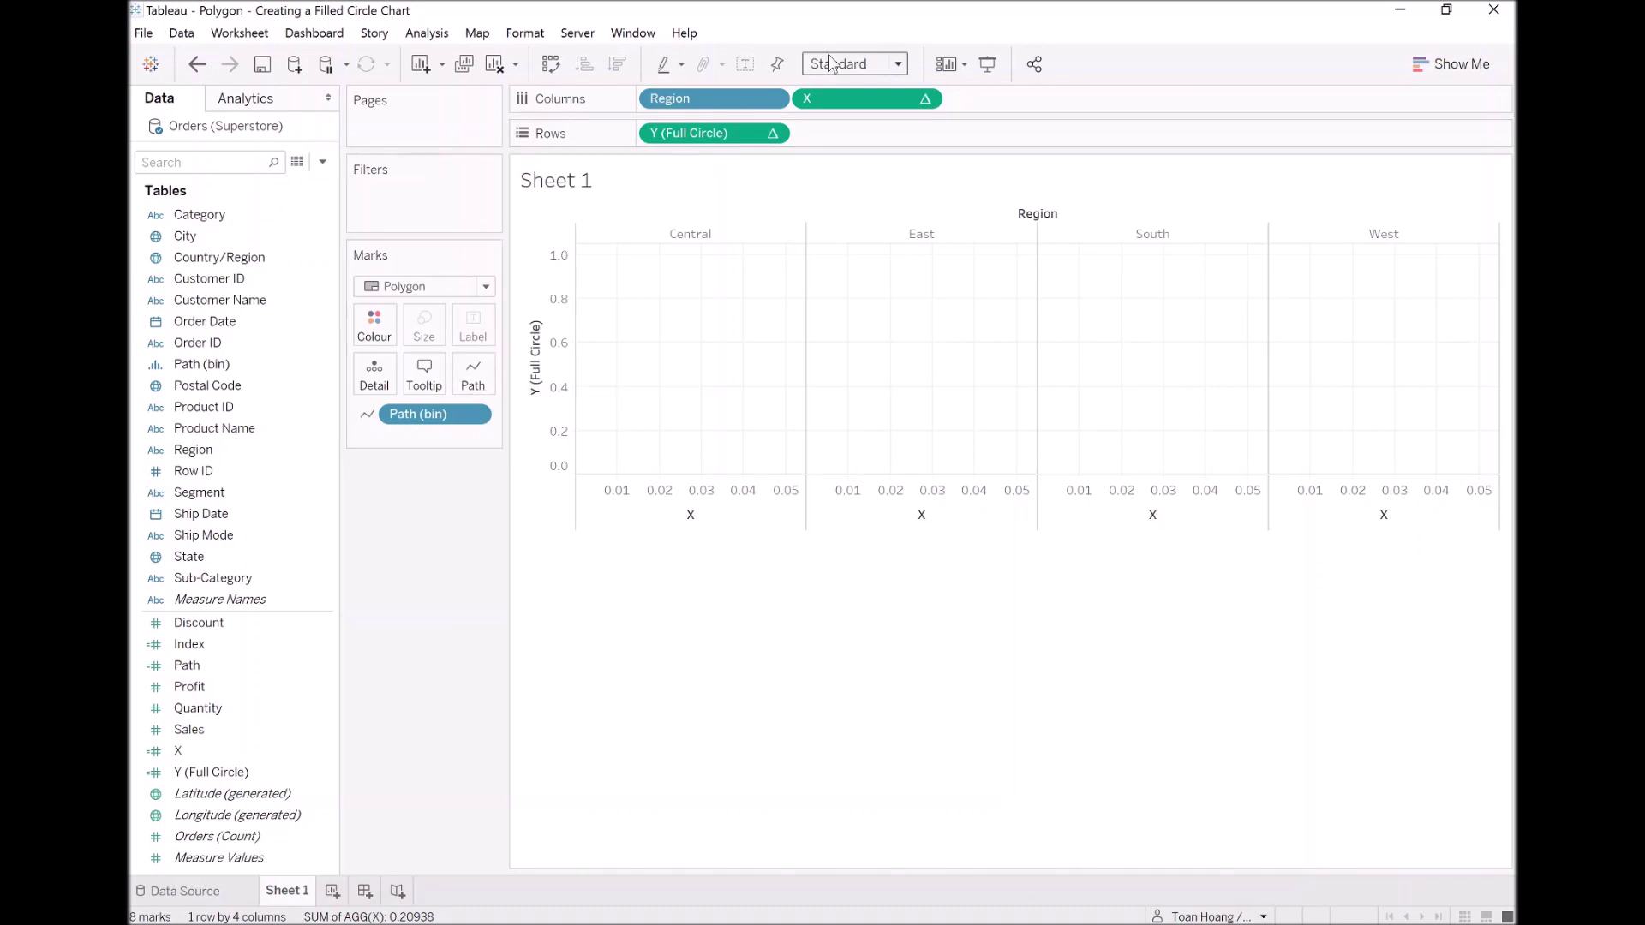
# Set both the X and Y (Full Circle) pills to compute using Path (bin)
pyautogui.rightClick(850, 101)
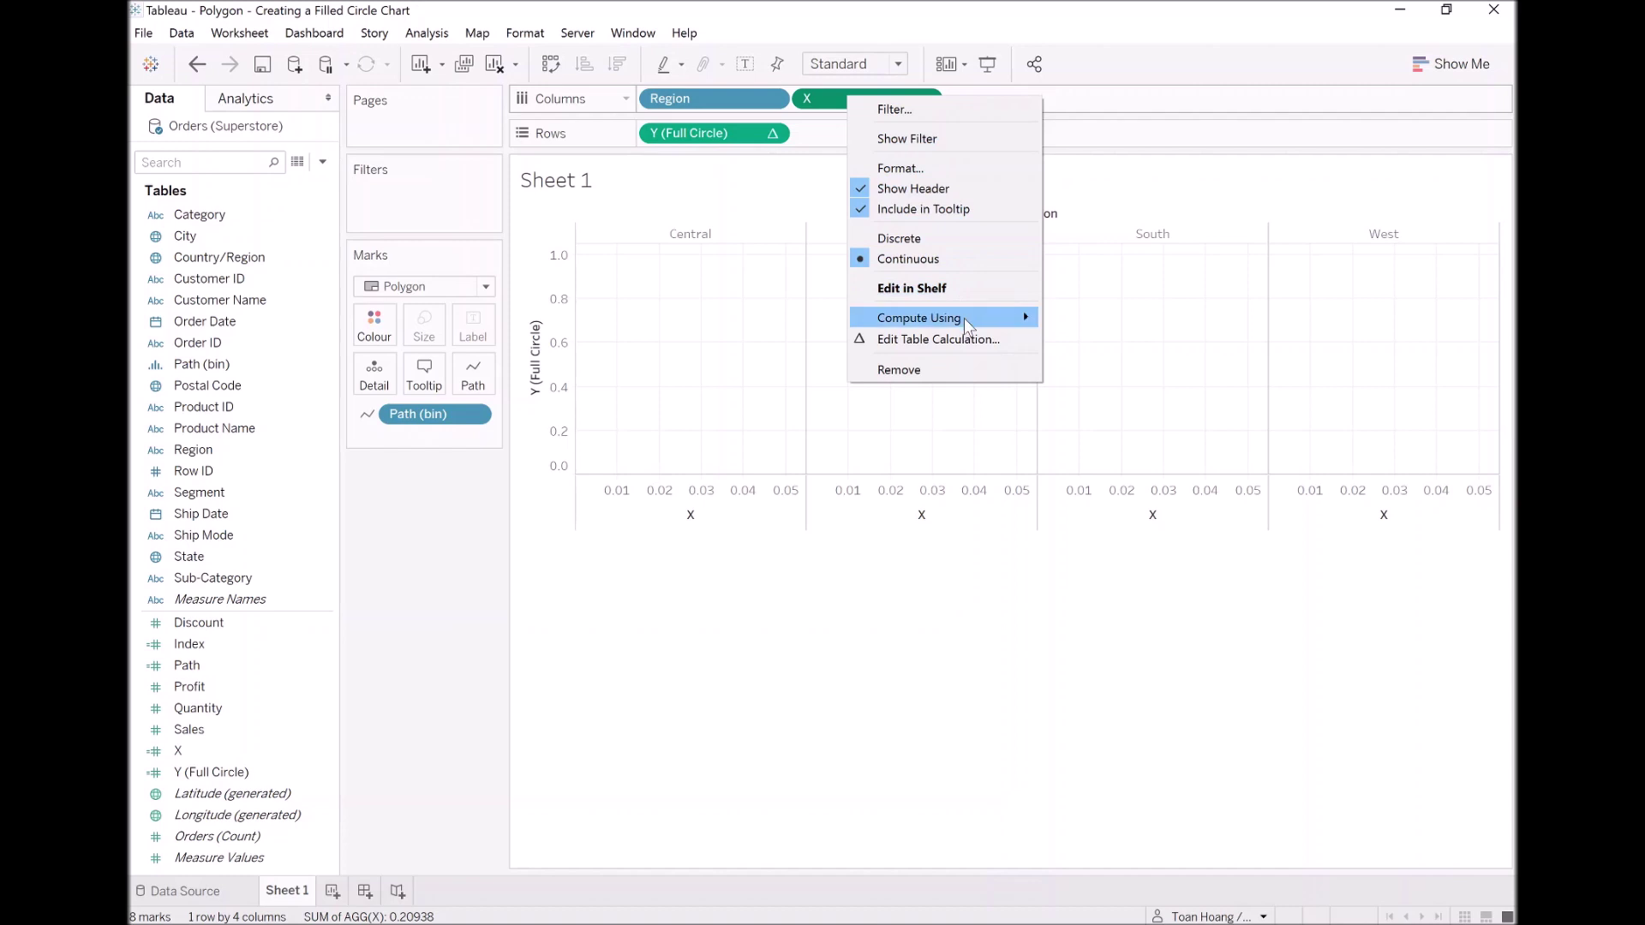
pyautogui.moveTo(964, 317)
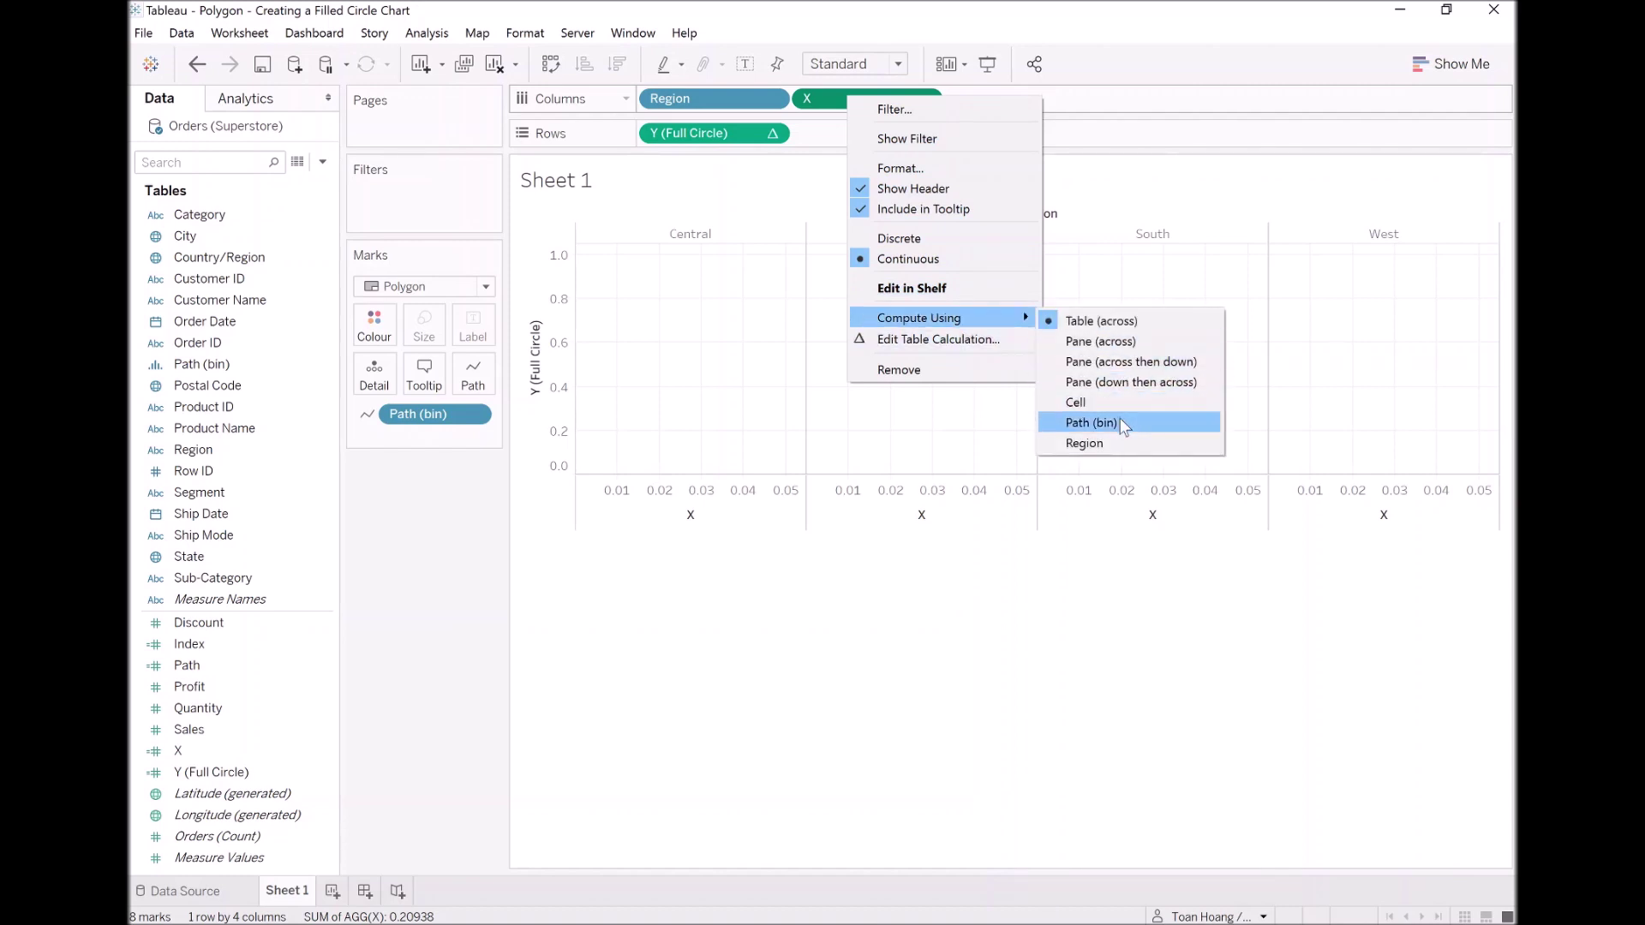
pyautogui.click(1090, 423)
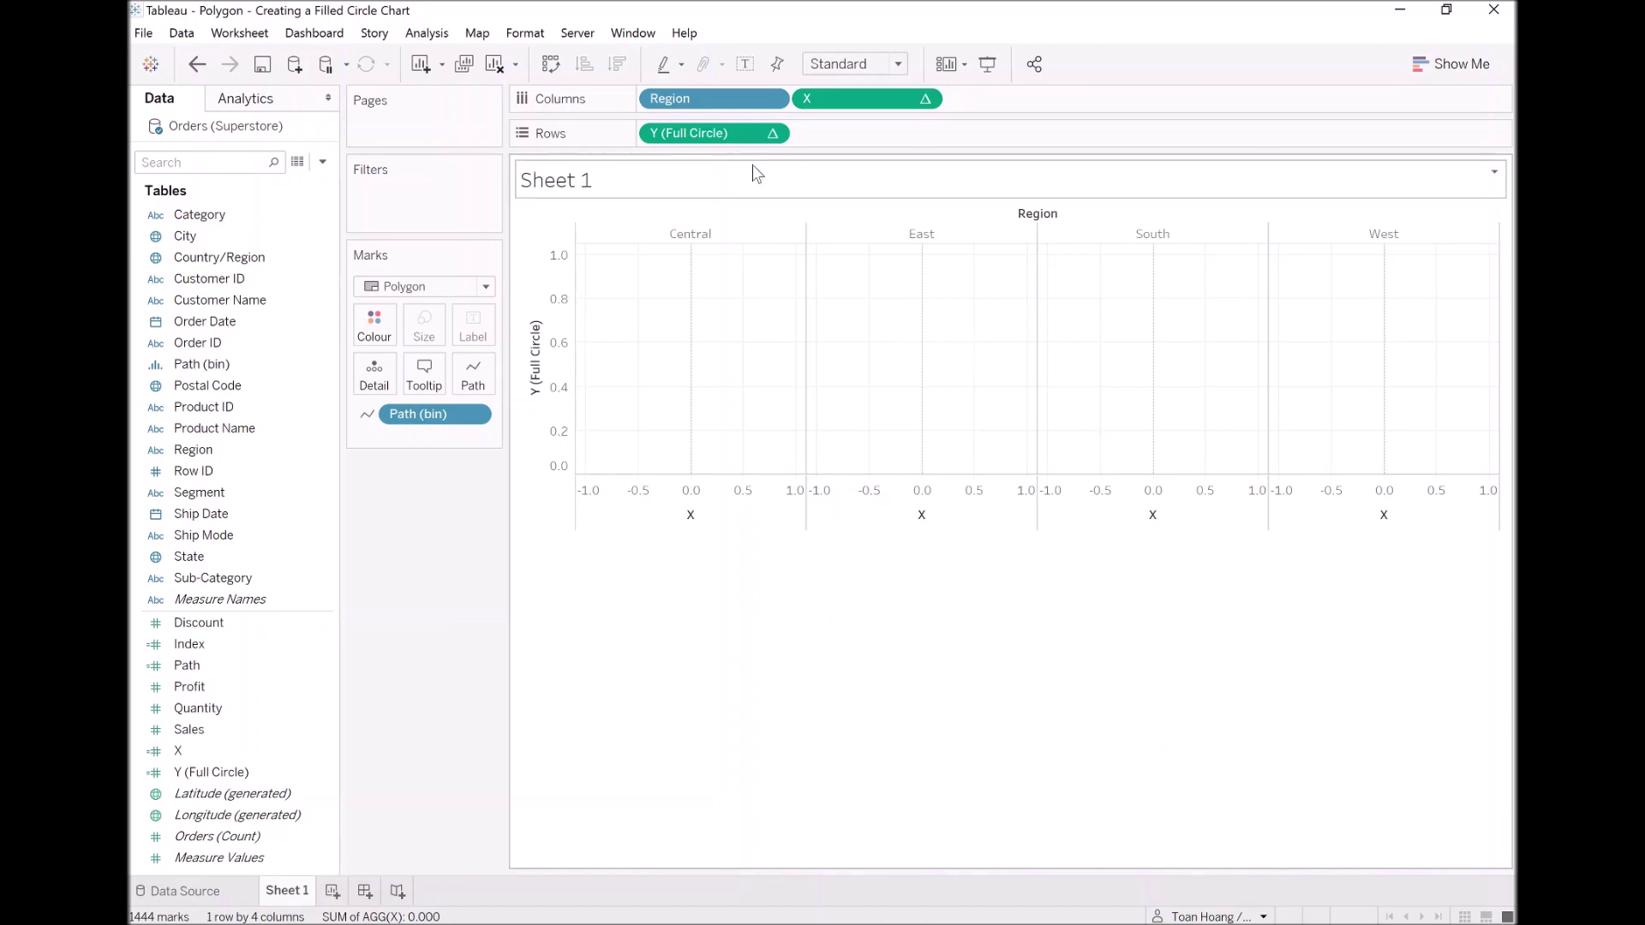
pyautogui.rightClick(722, 135)
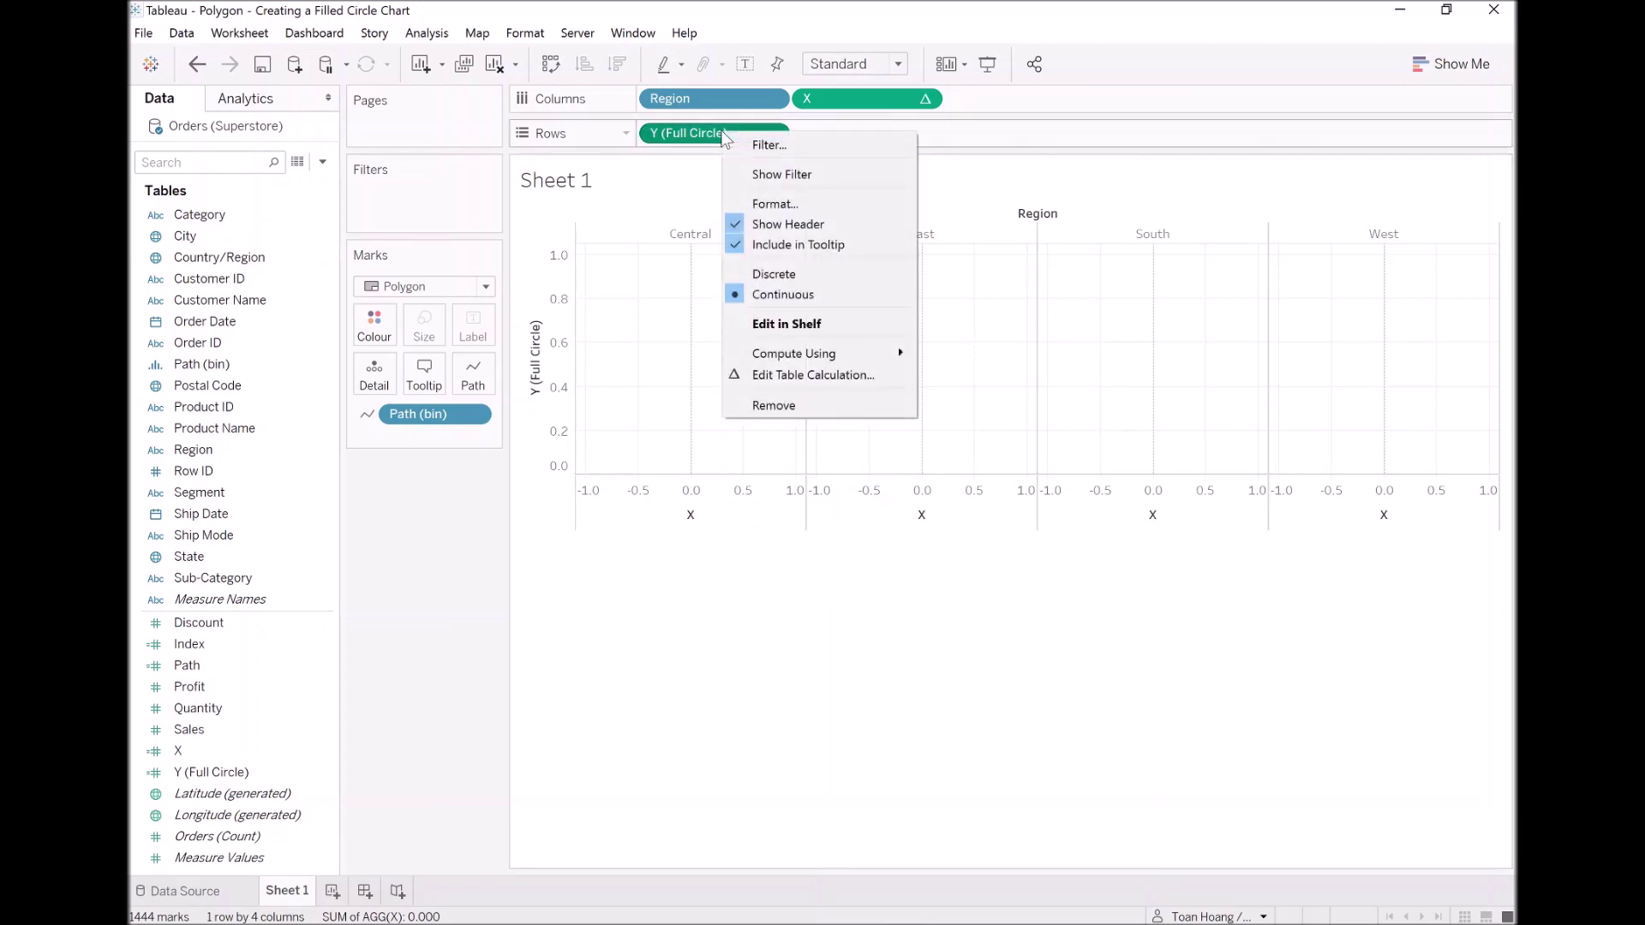
pyautogui.moveTo(844, 358)
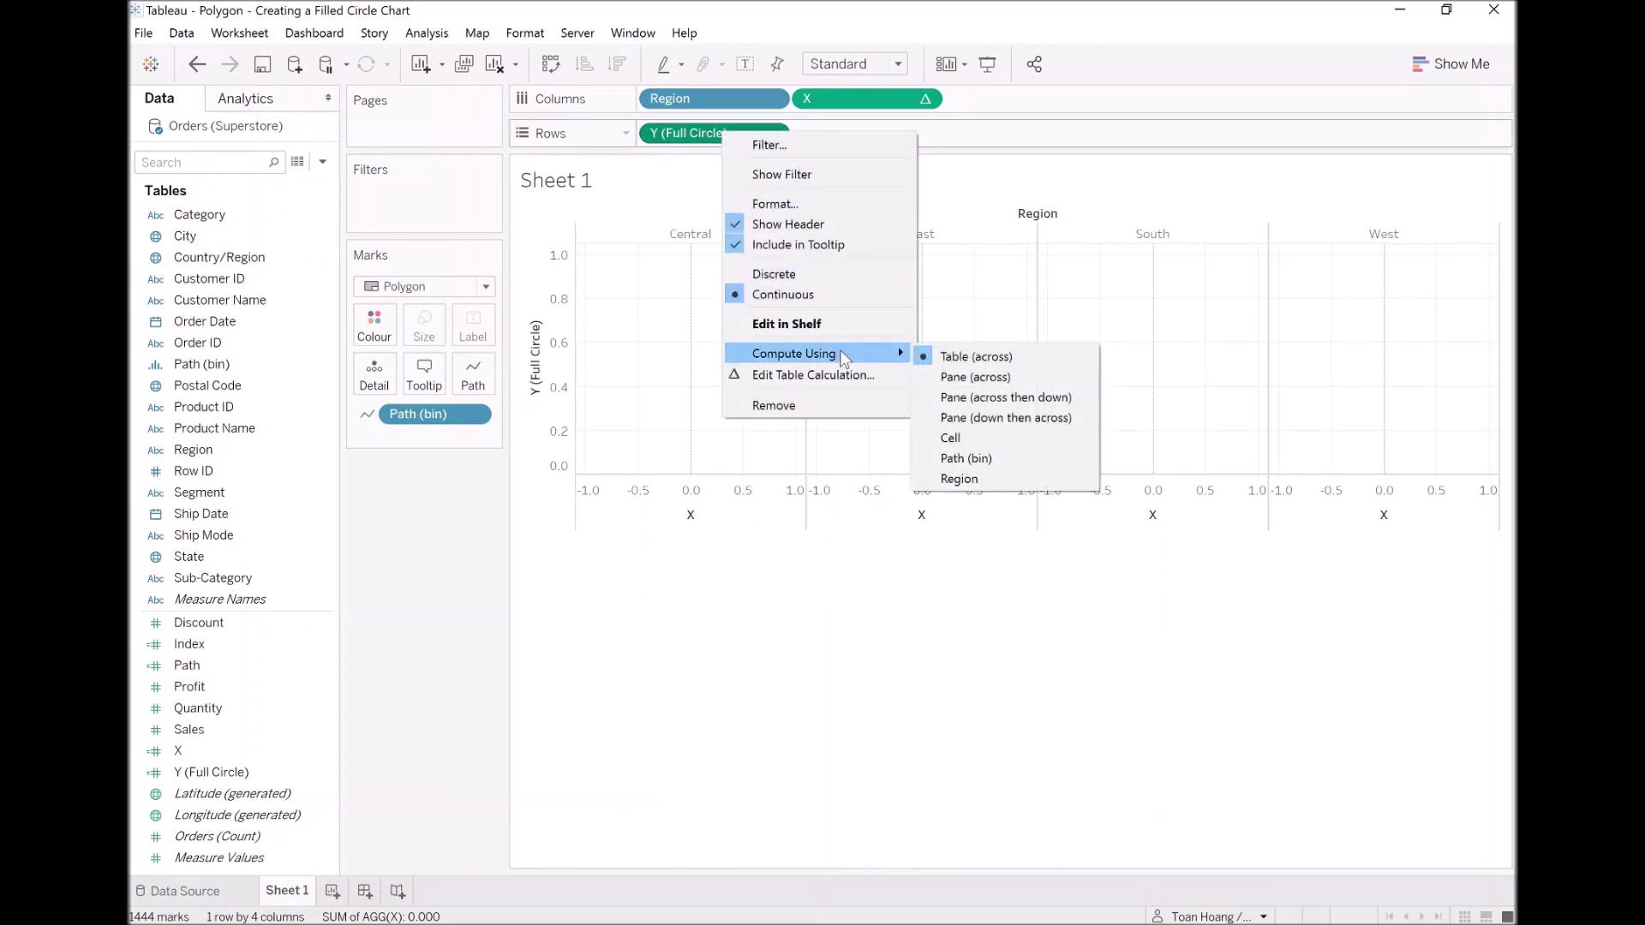
pyautogui.click(976, 458)
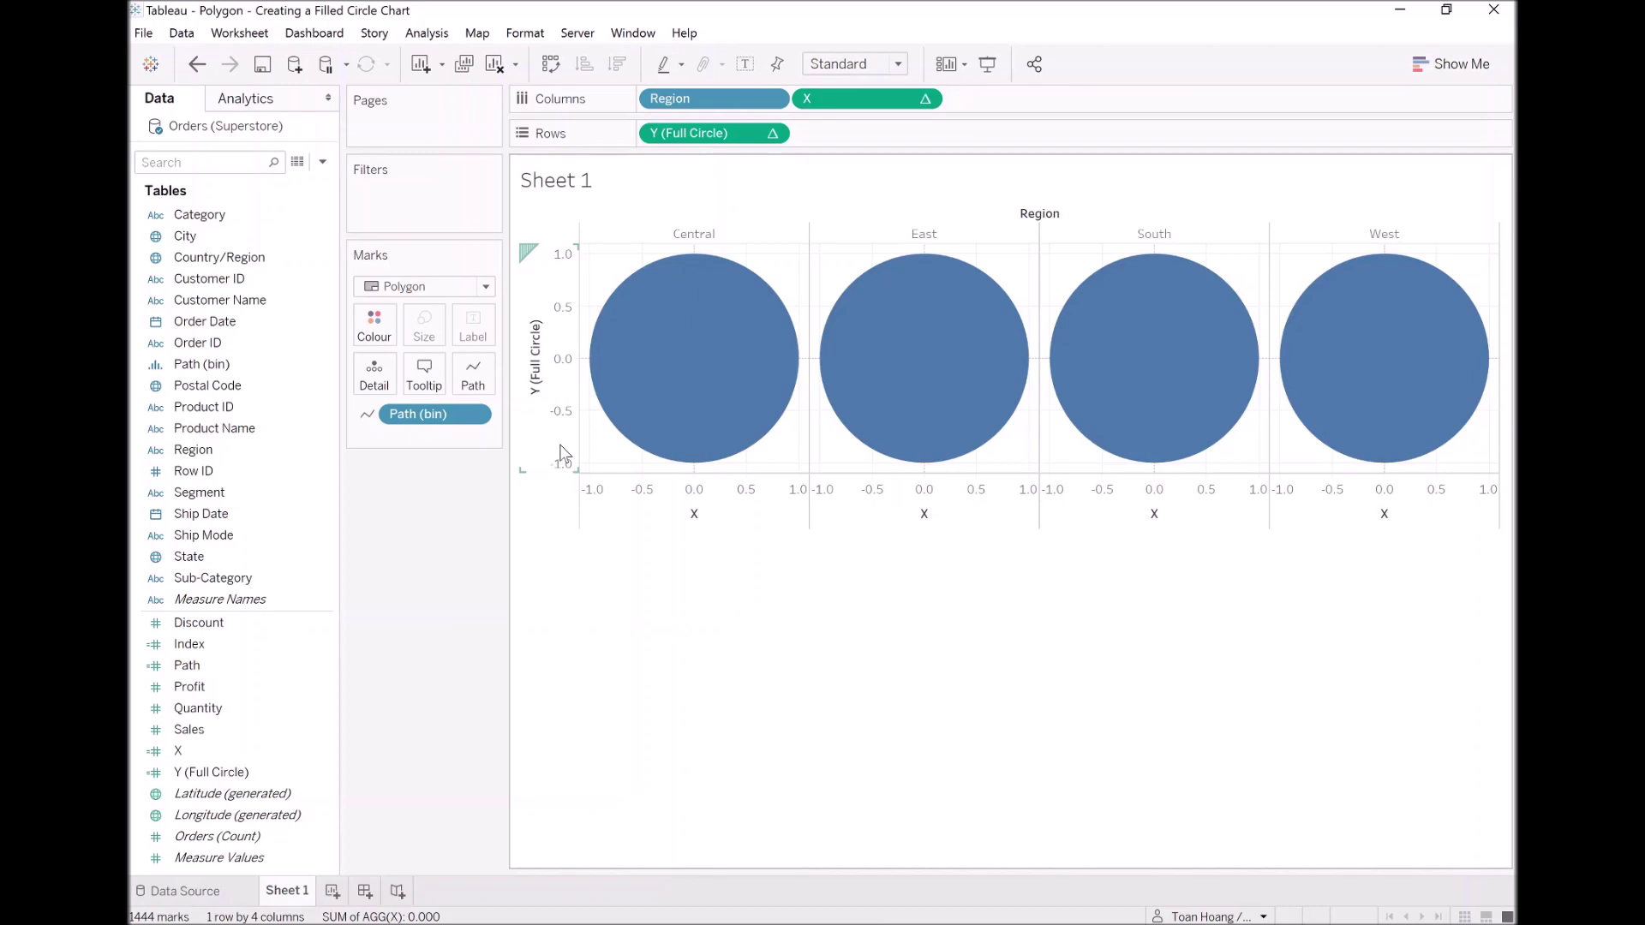
# Edit Y (Full Circle) to (COS(RADIANS([Index]))+1)/2 so circles range from 0 to 1
pyautogui.rightClick(222, 774)
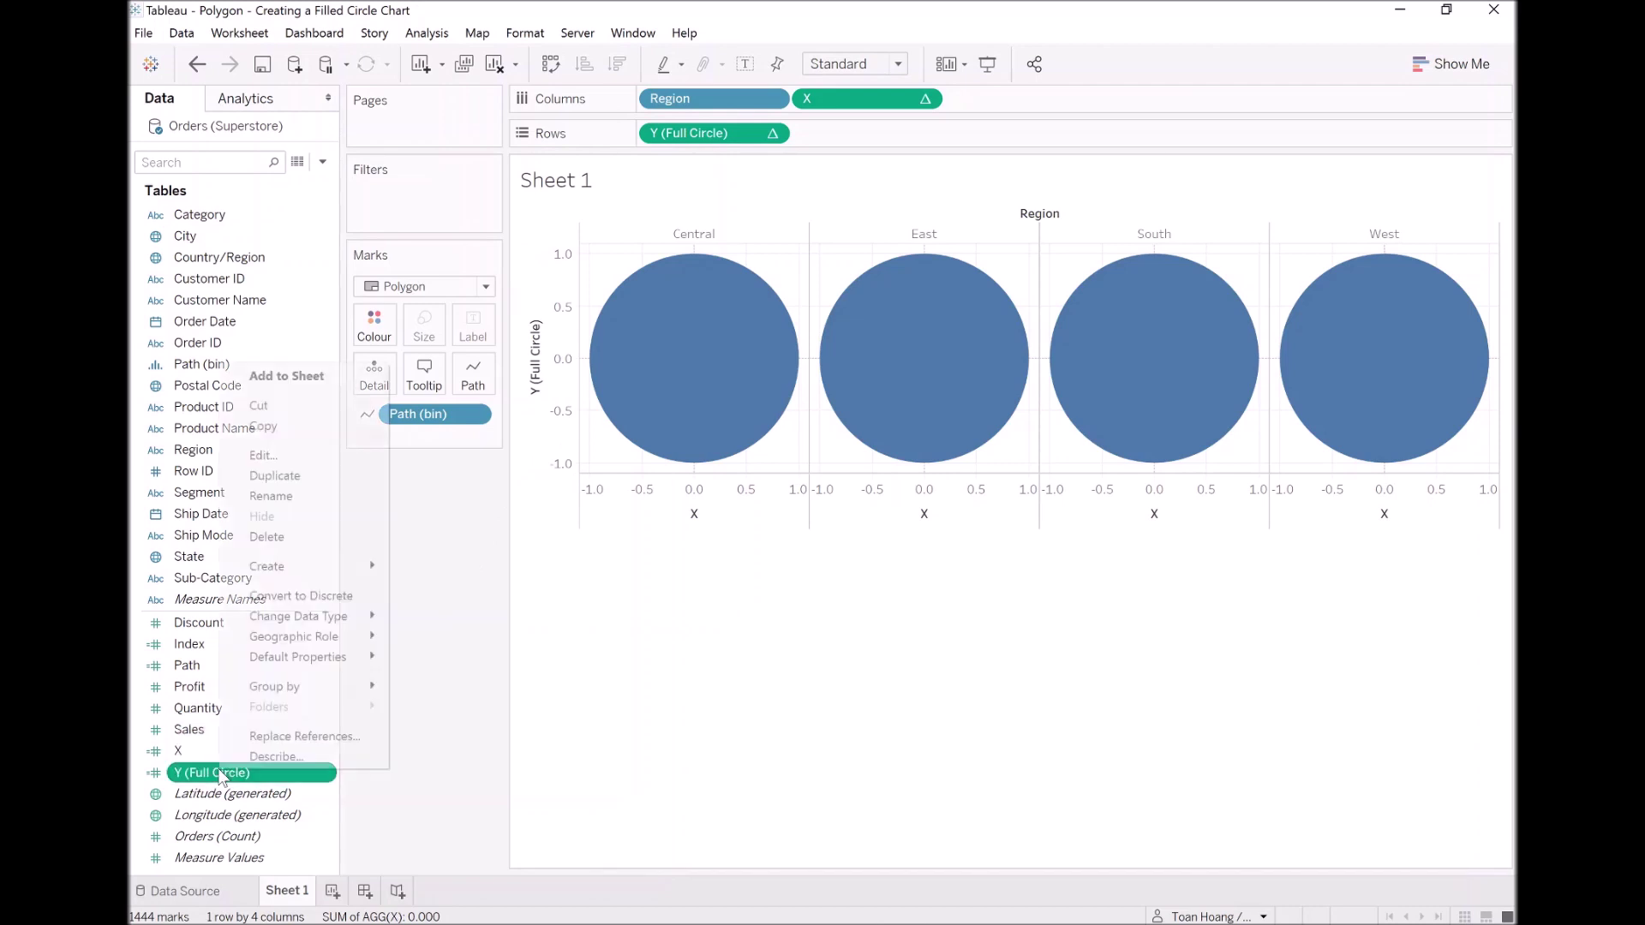
pyautogui.click(263, 455)
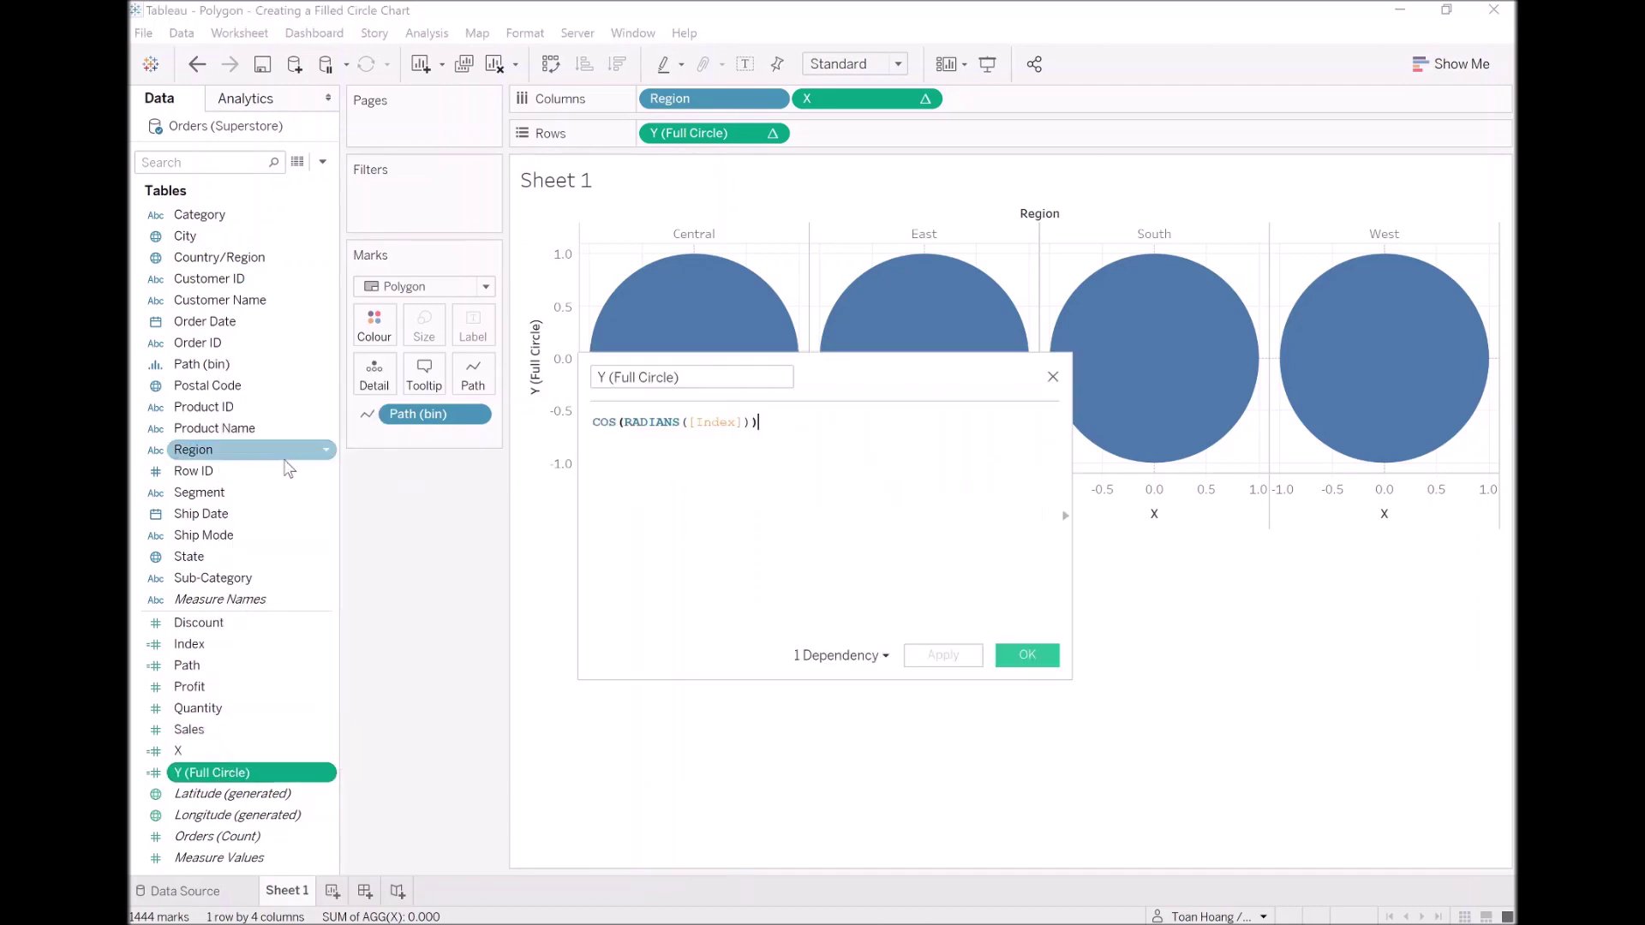
pyautogui.moveTo(822, 383); pyautogui.dragTo(812, 570)
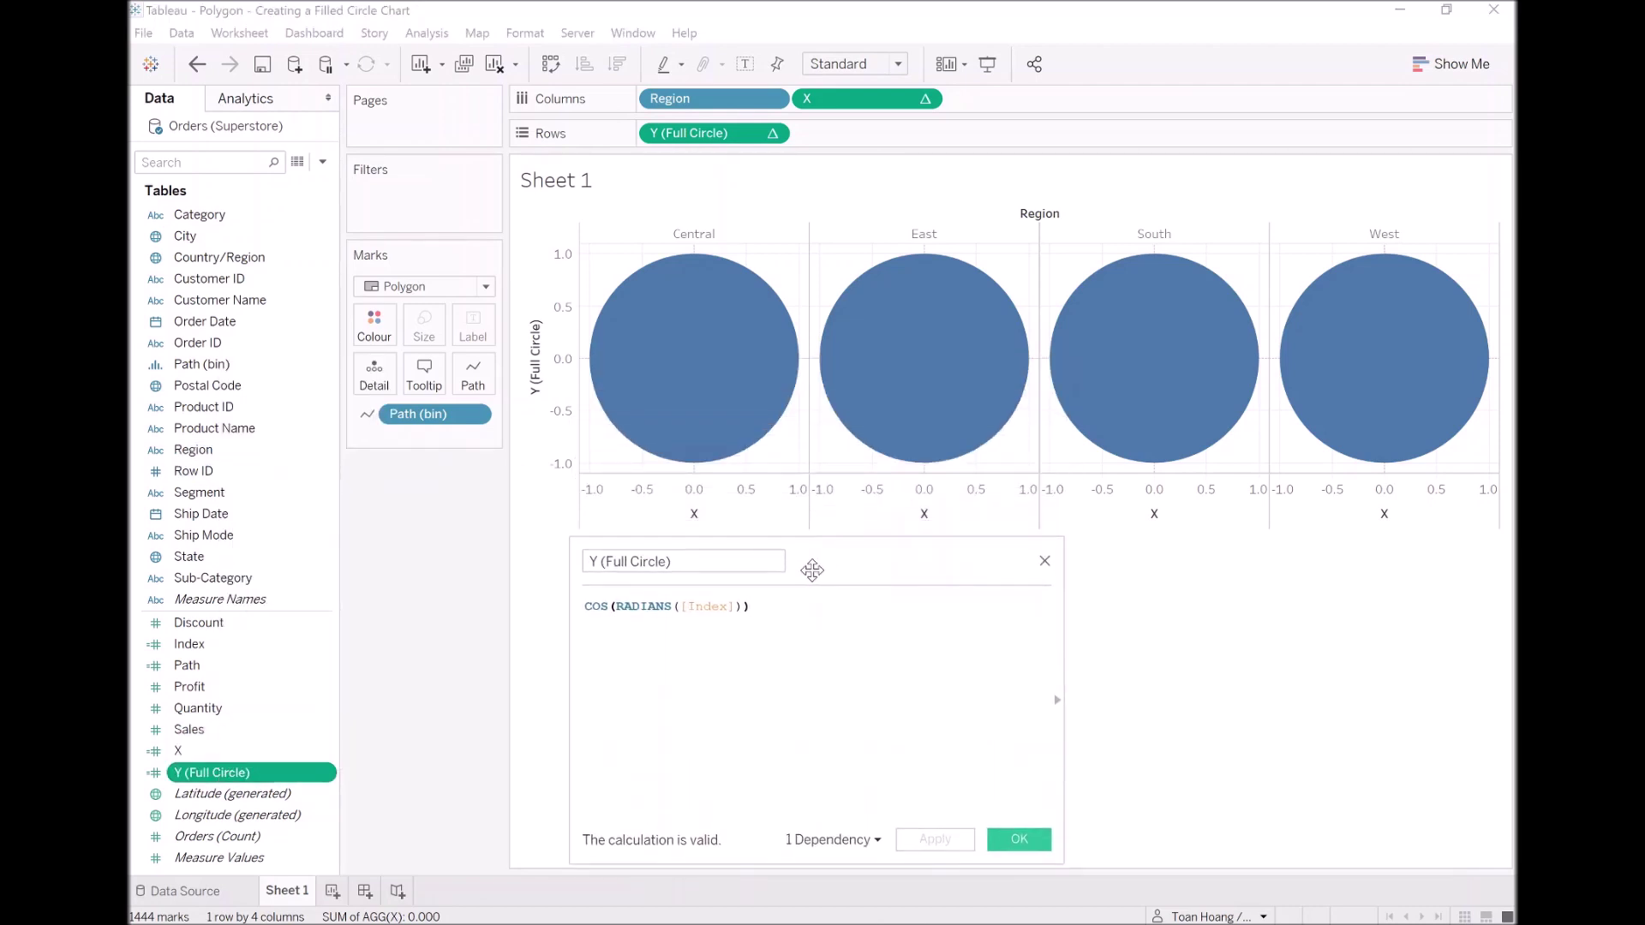
pyautogui.write('+1')
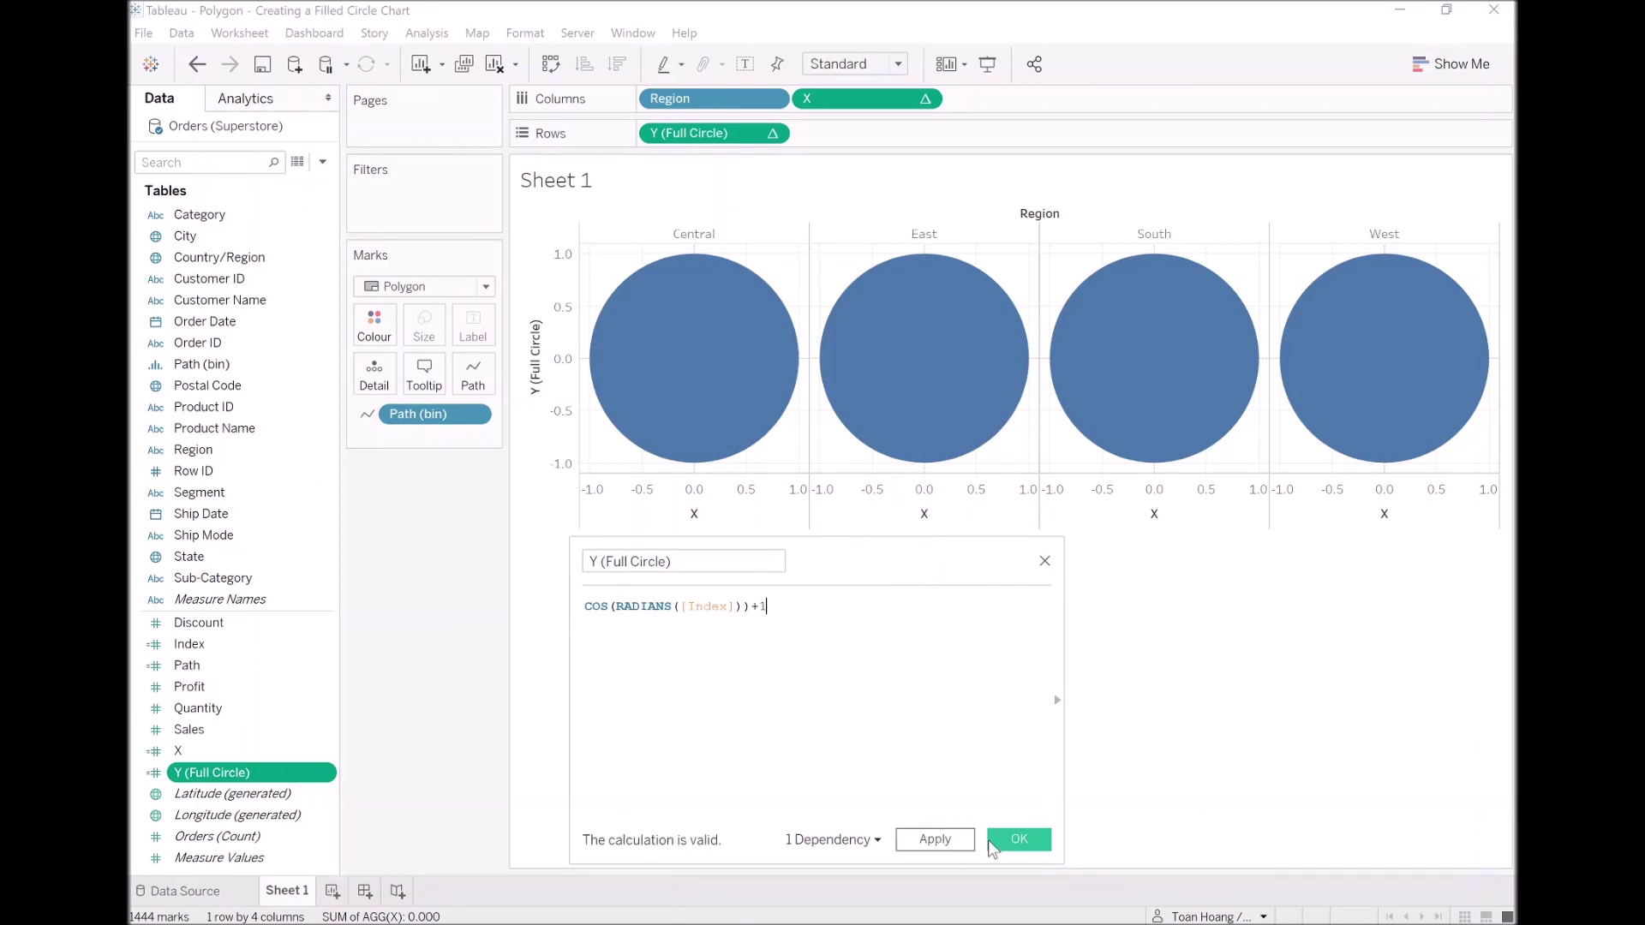
pyautogui.click(958, 844)
pyautogui.moveTo(753, 374)
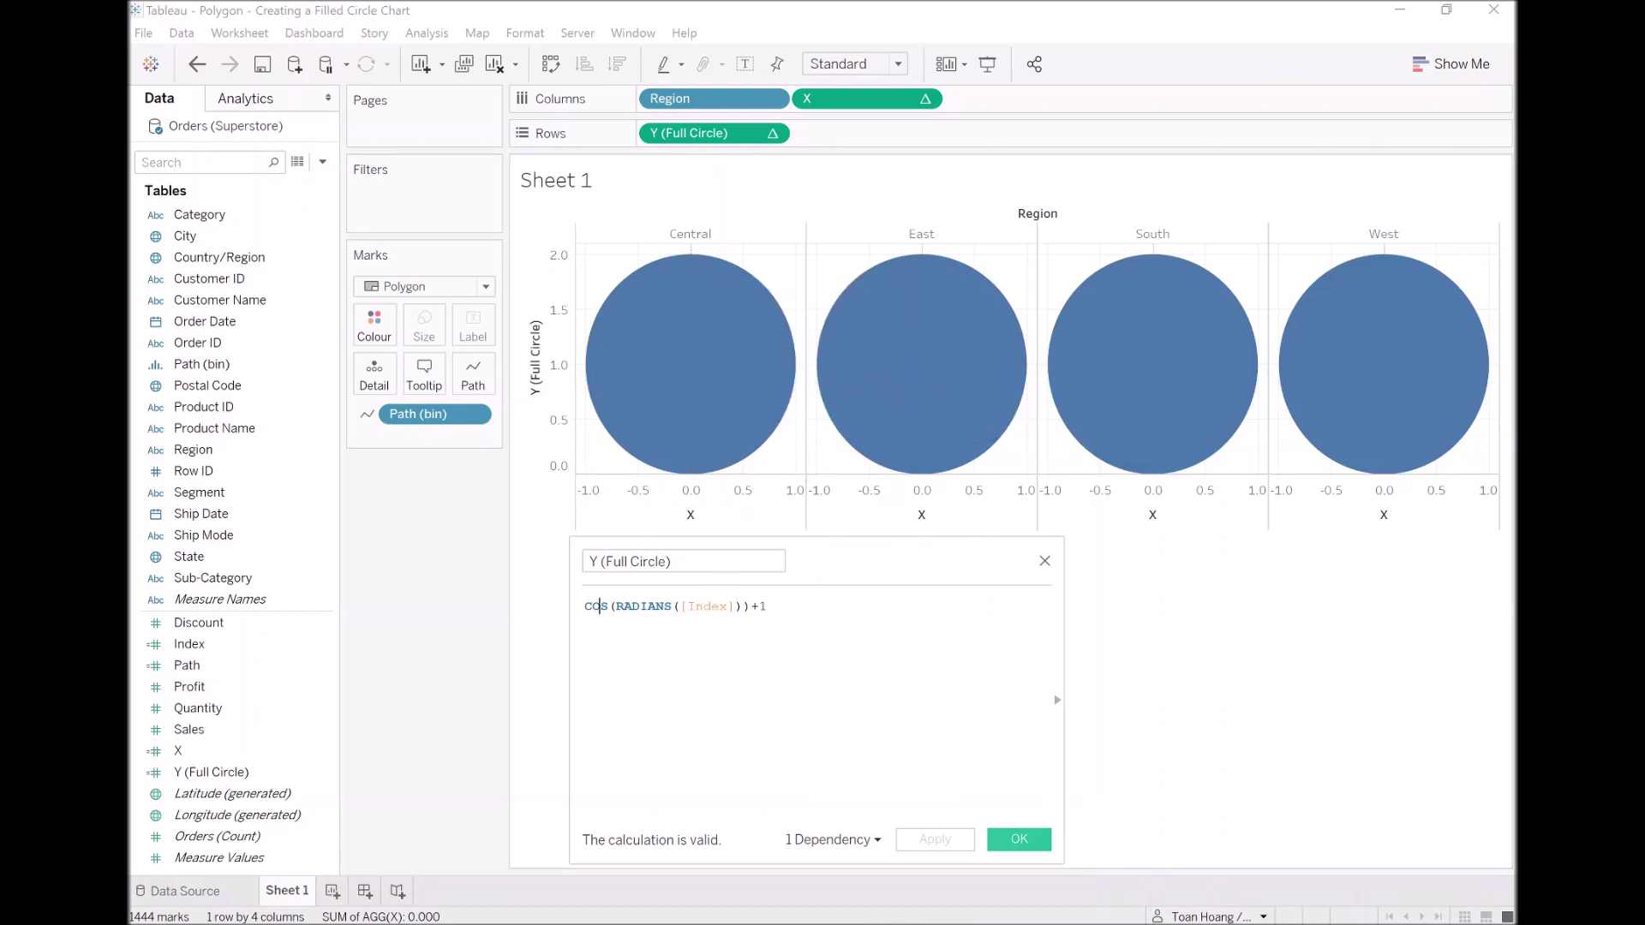
pyautogui.write('(')
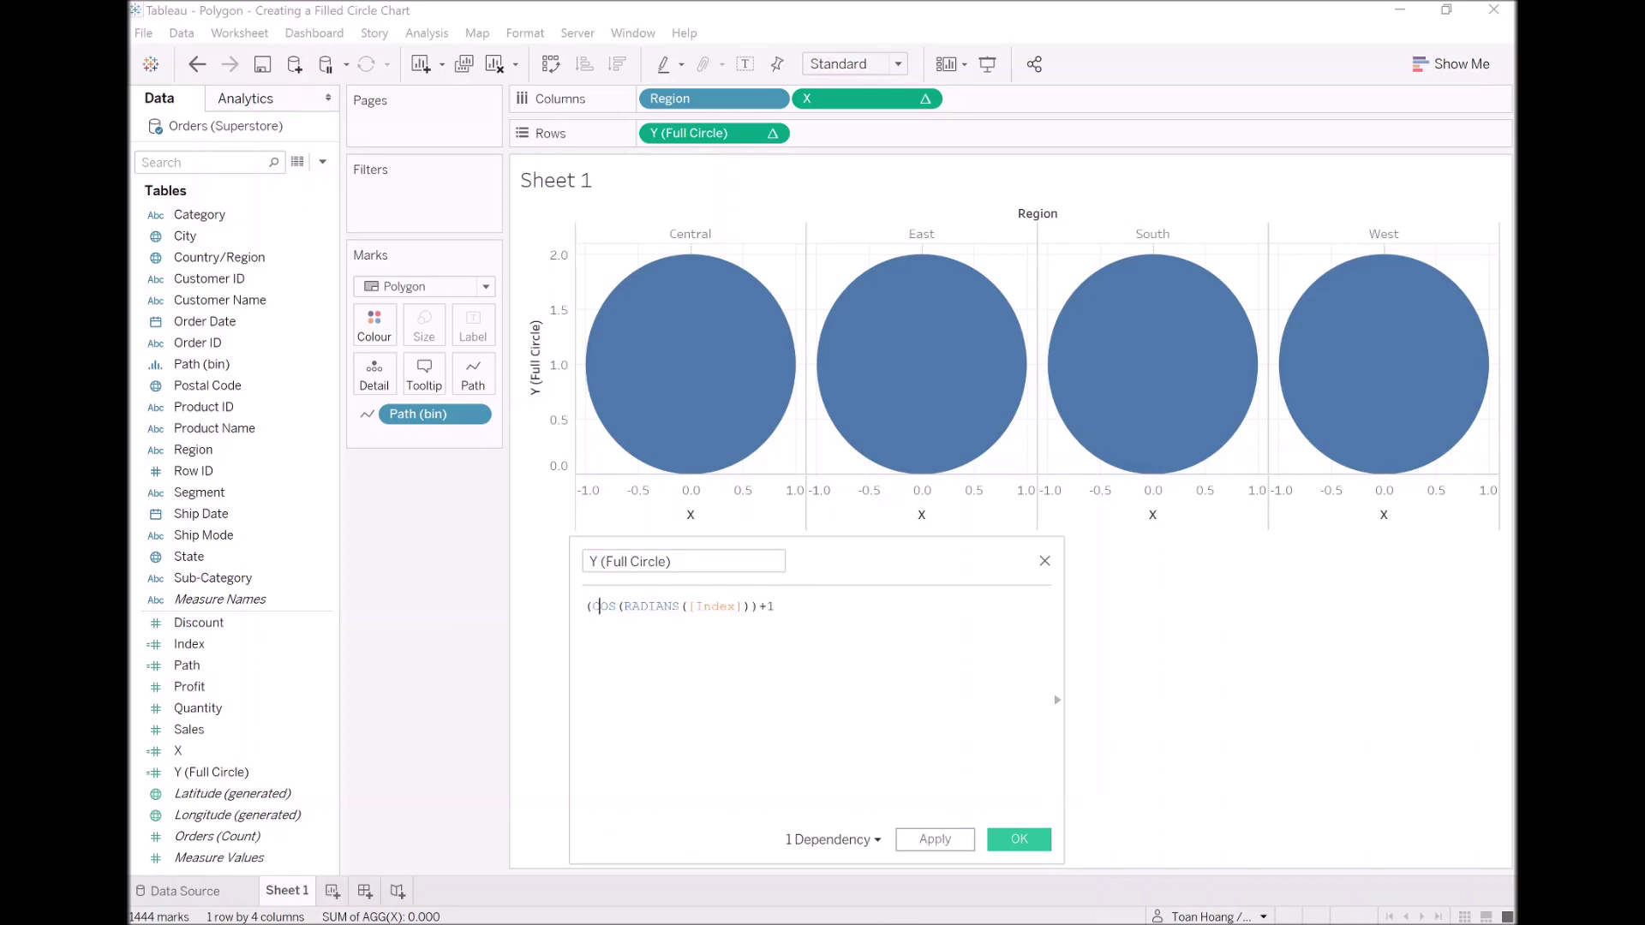
pyautogui.click(773, 606)
pyautogui.write(')/2')
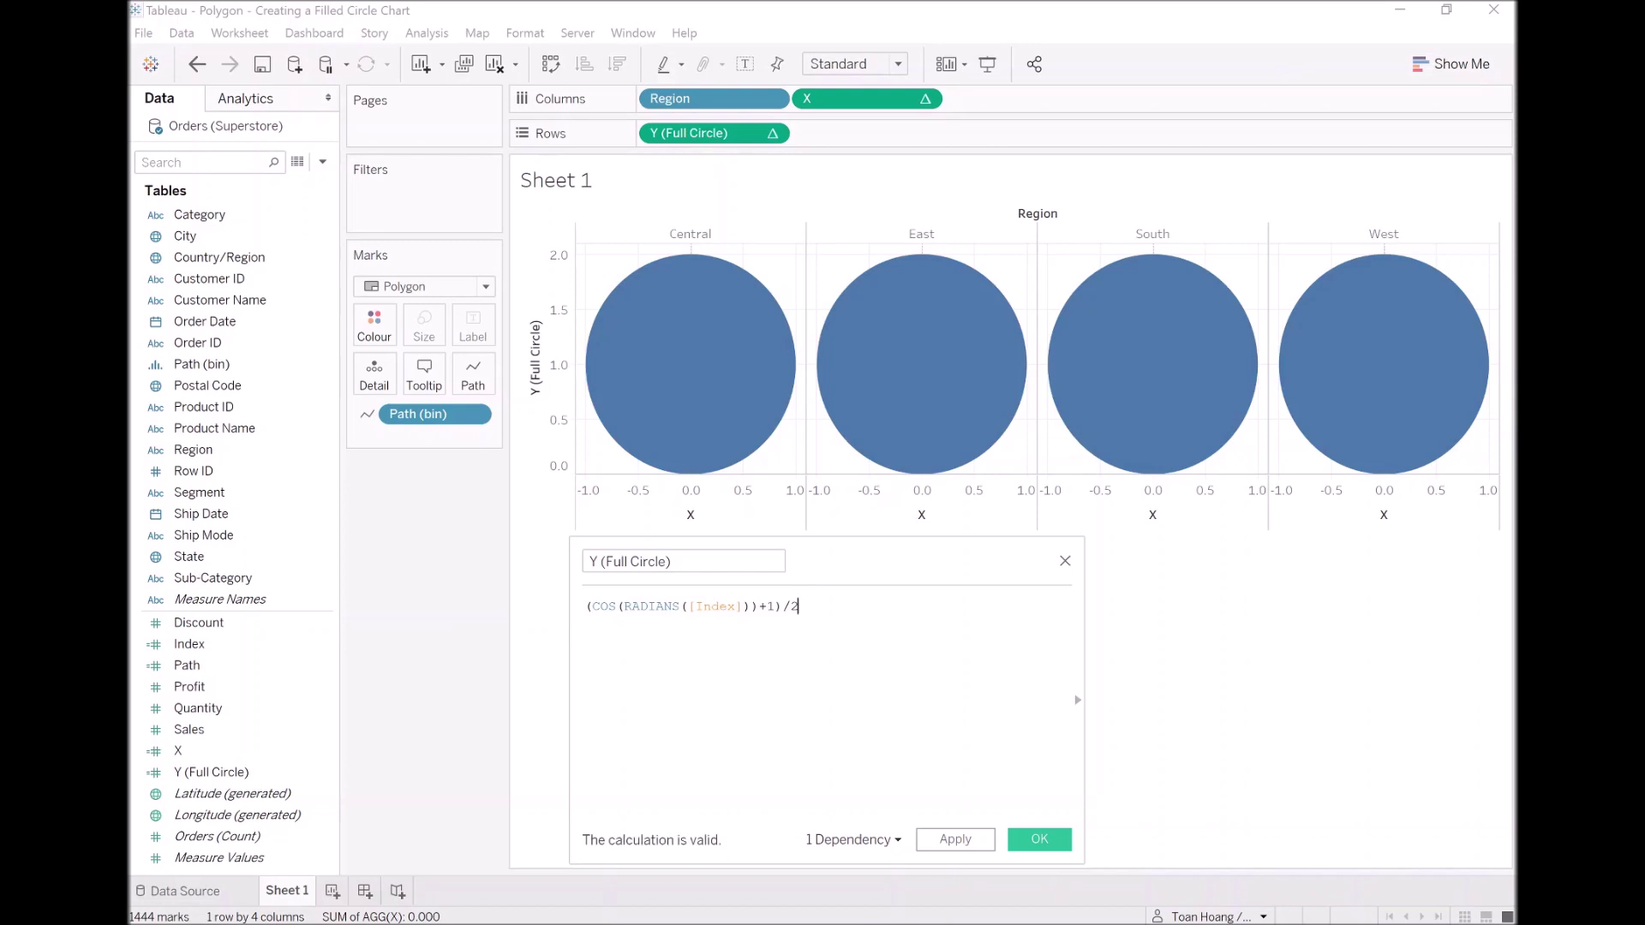
pyautogui.click(942, 838)
pyautogui.click(1032, 840)
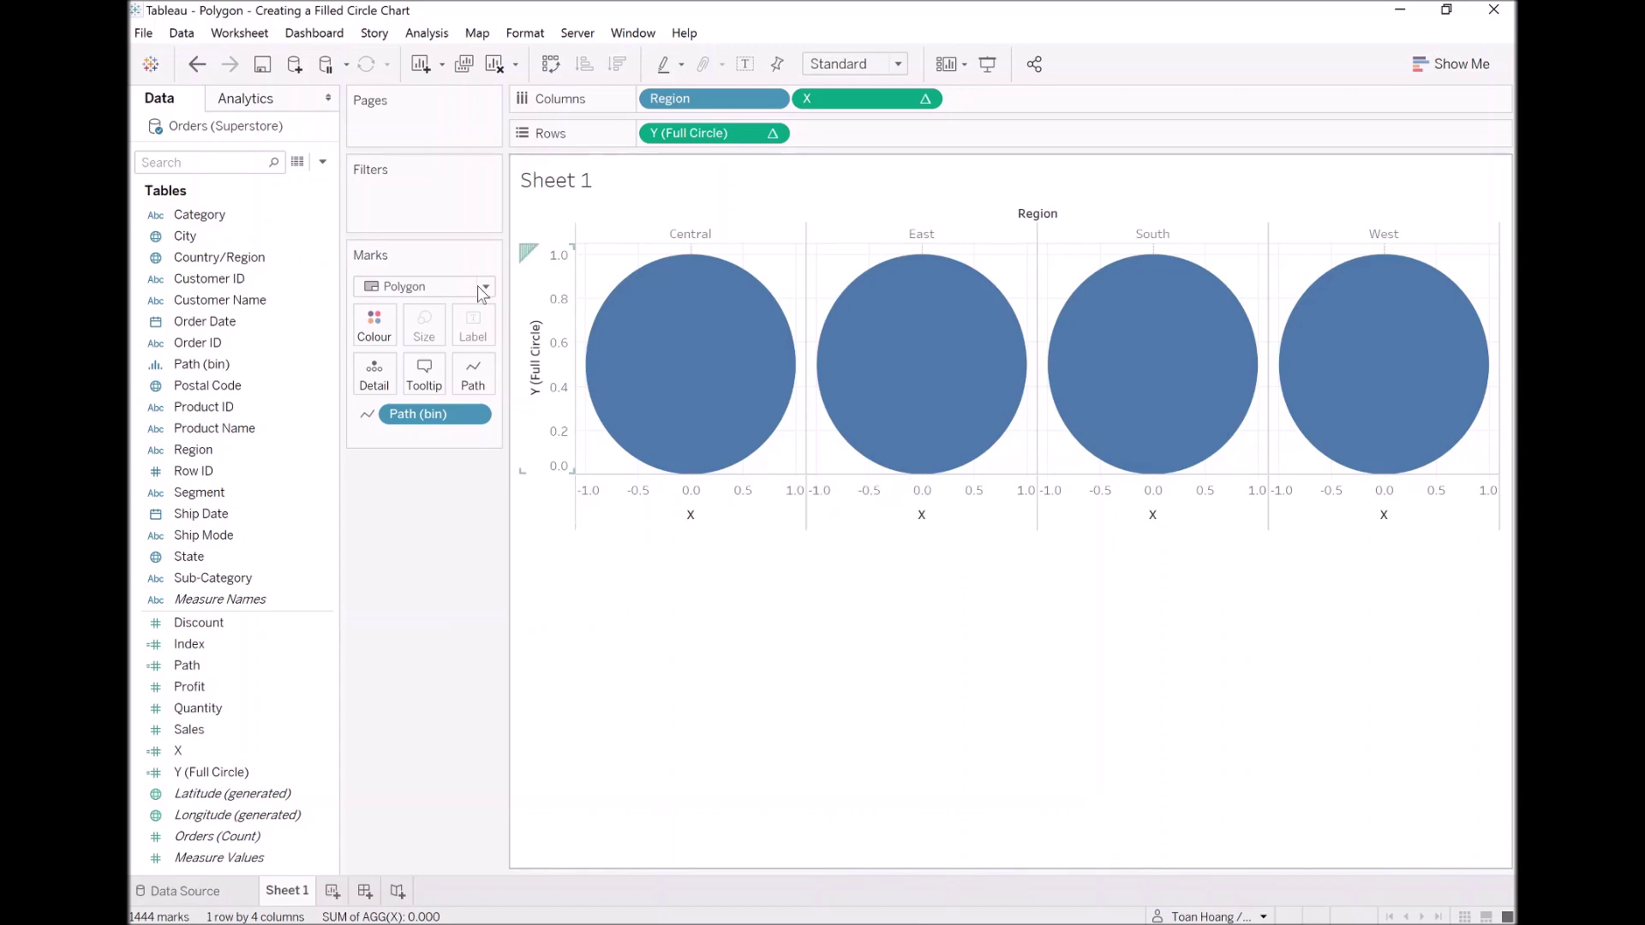
# Create a calculated field 'Y (Filled Circle)' defined as (COS(RADIANS([Index]))+1) / 2
pyautogui.click(323, 161)
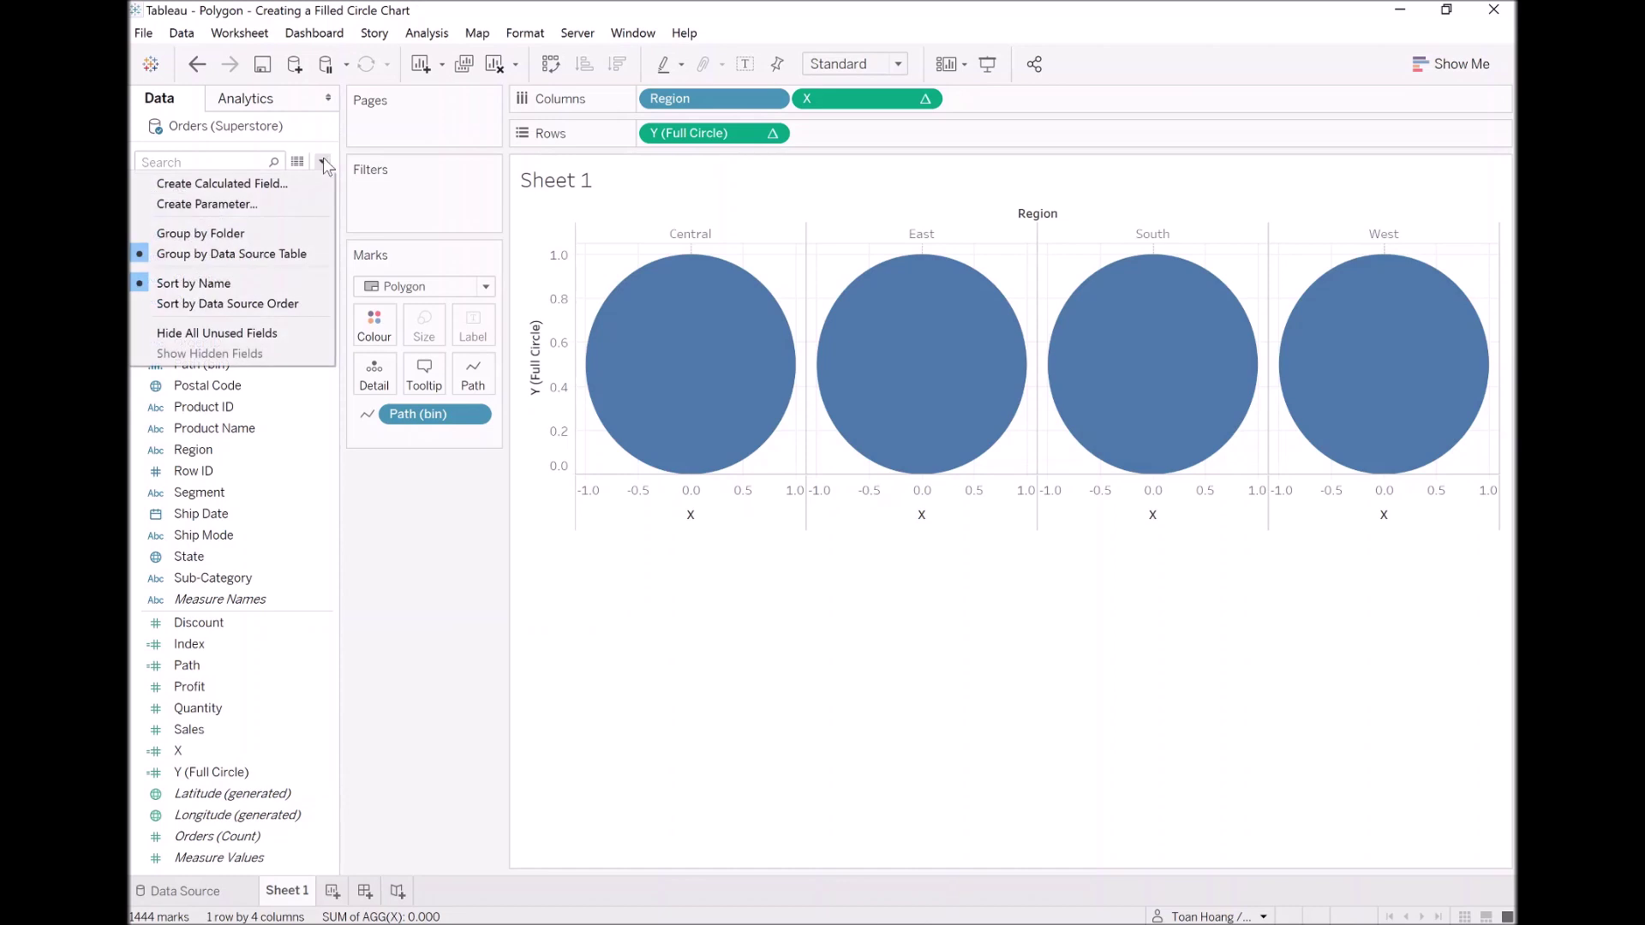
pyautogui.click(296, 176)
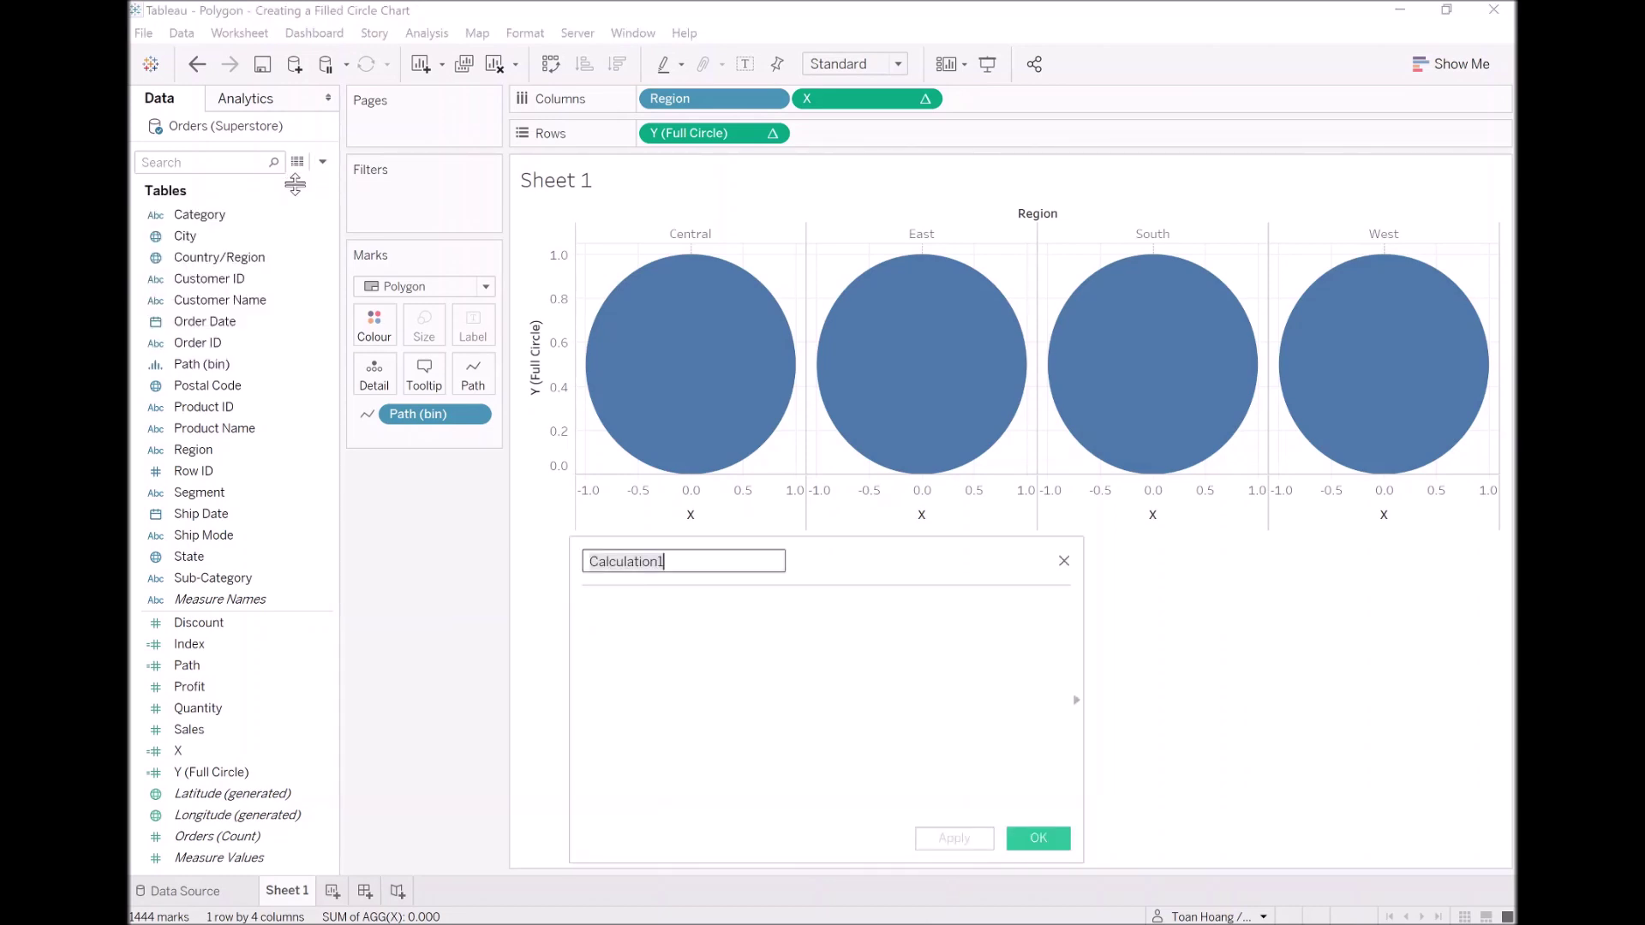
pyautogui.write('Y (Fille')
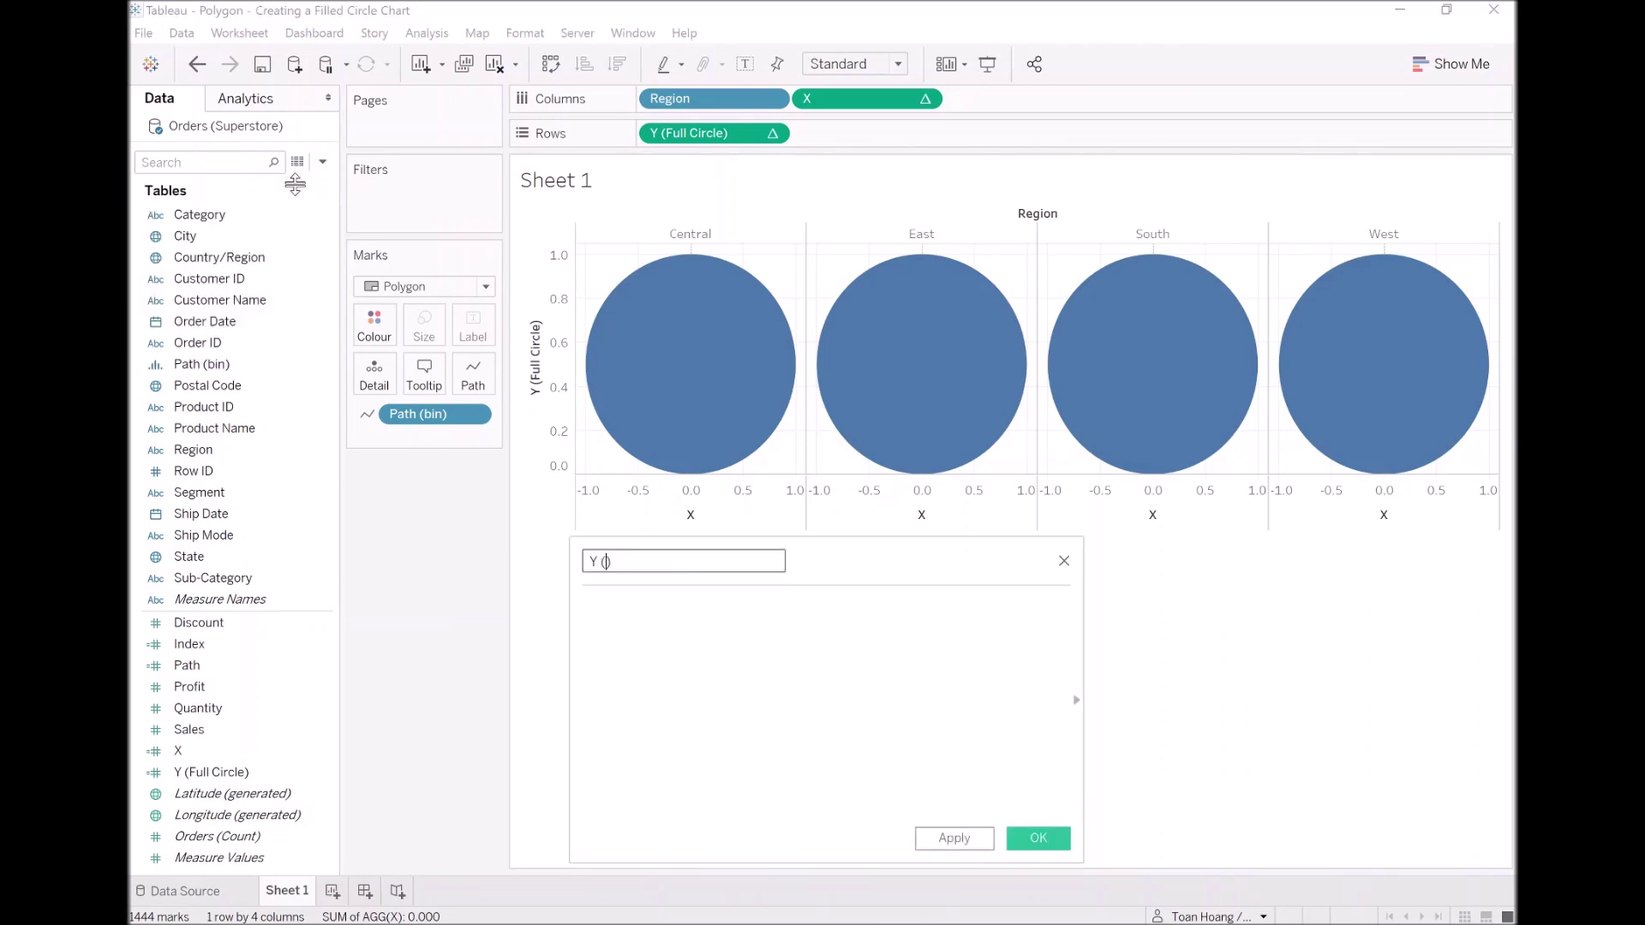
pyautogui.write('d Circle')
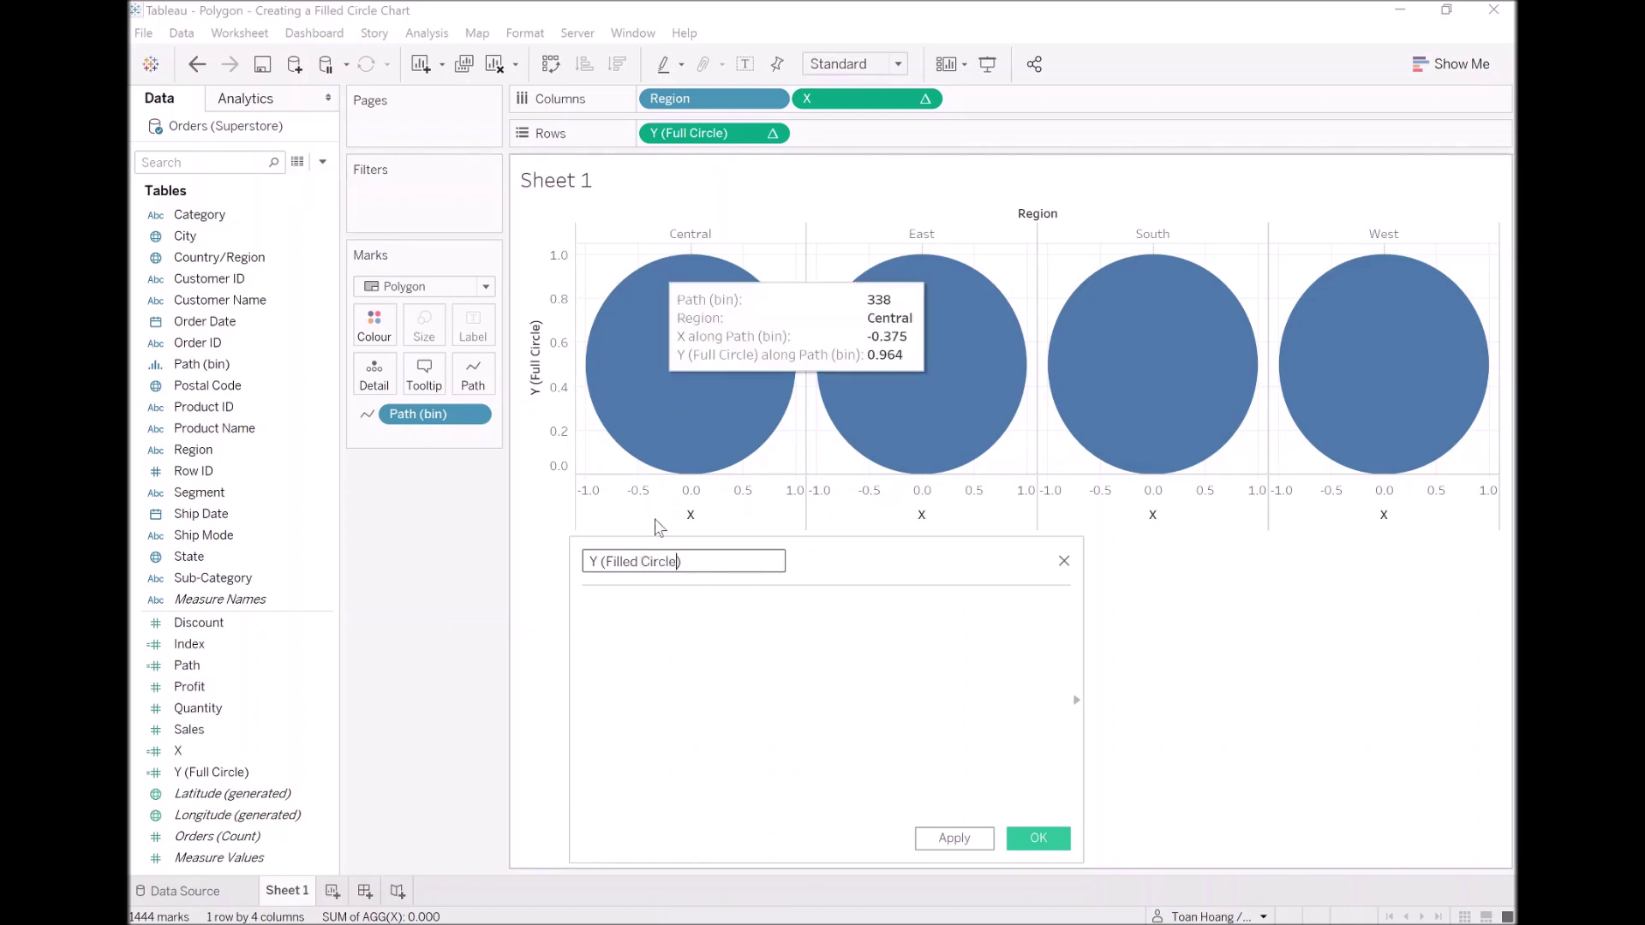
pyautogui.click(585, 605)
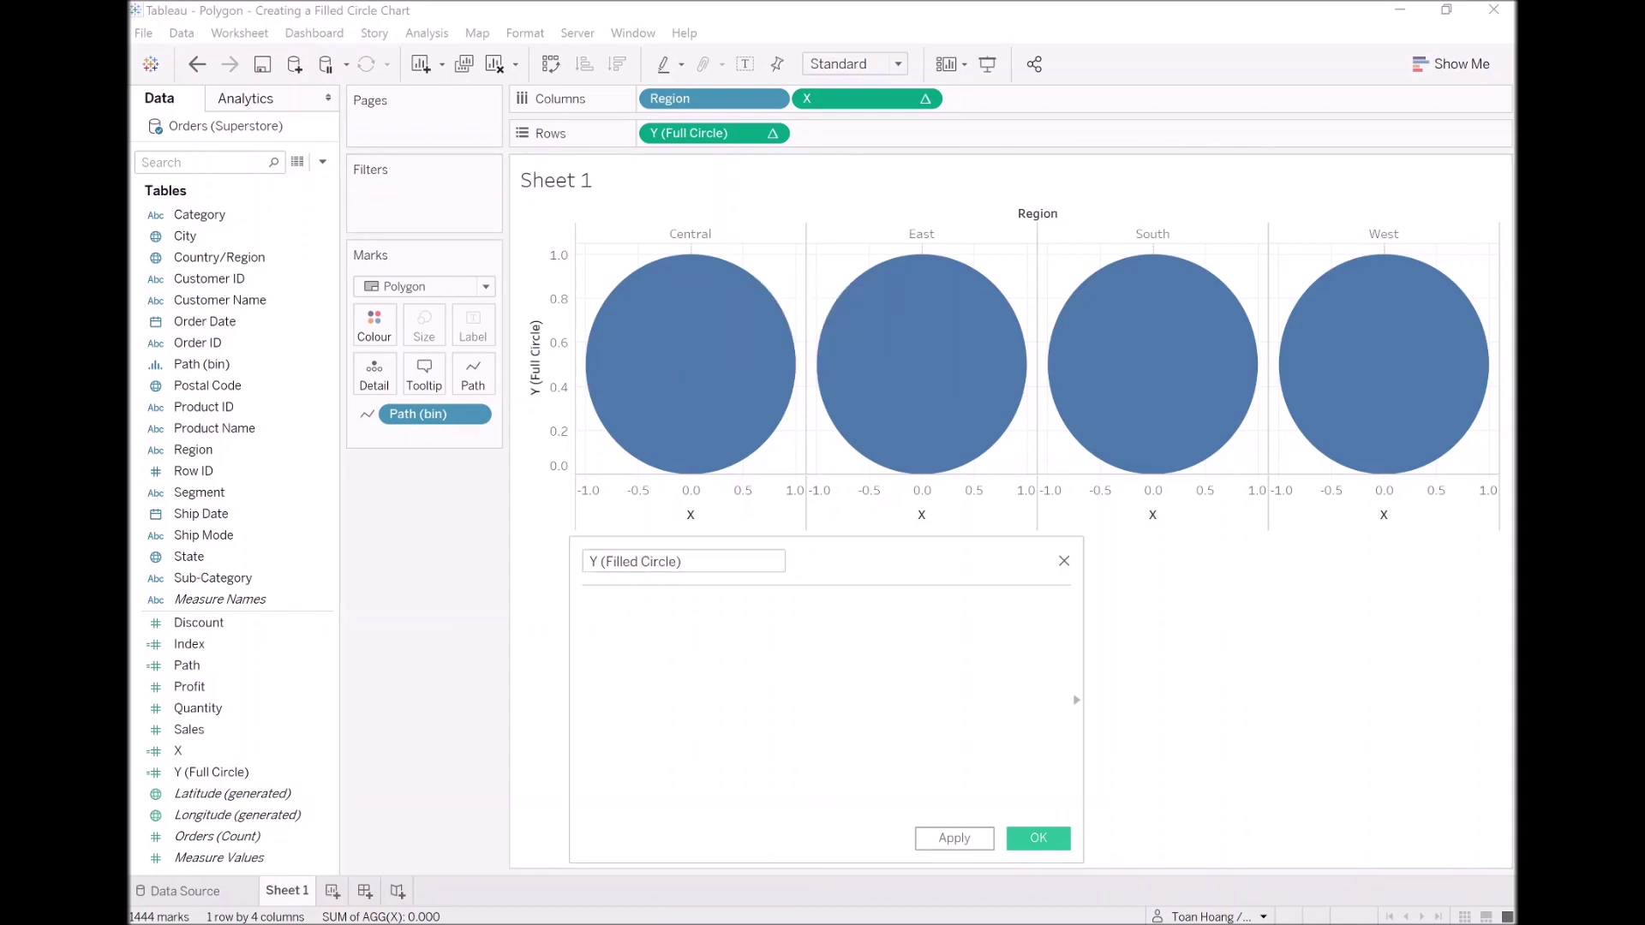
pyautogui.write('cos')
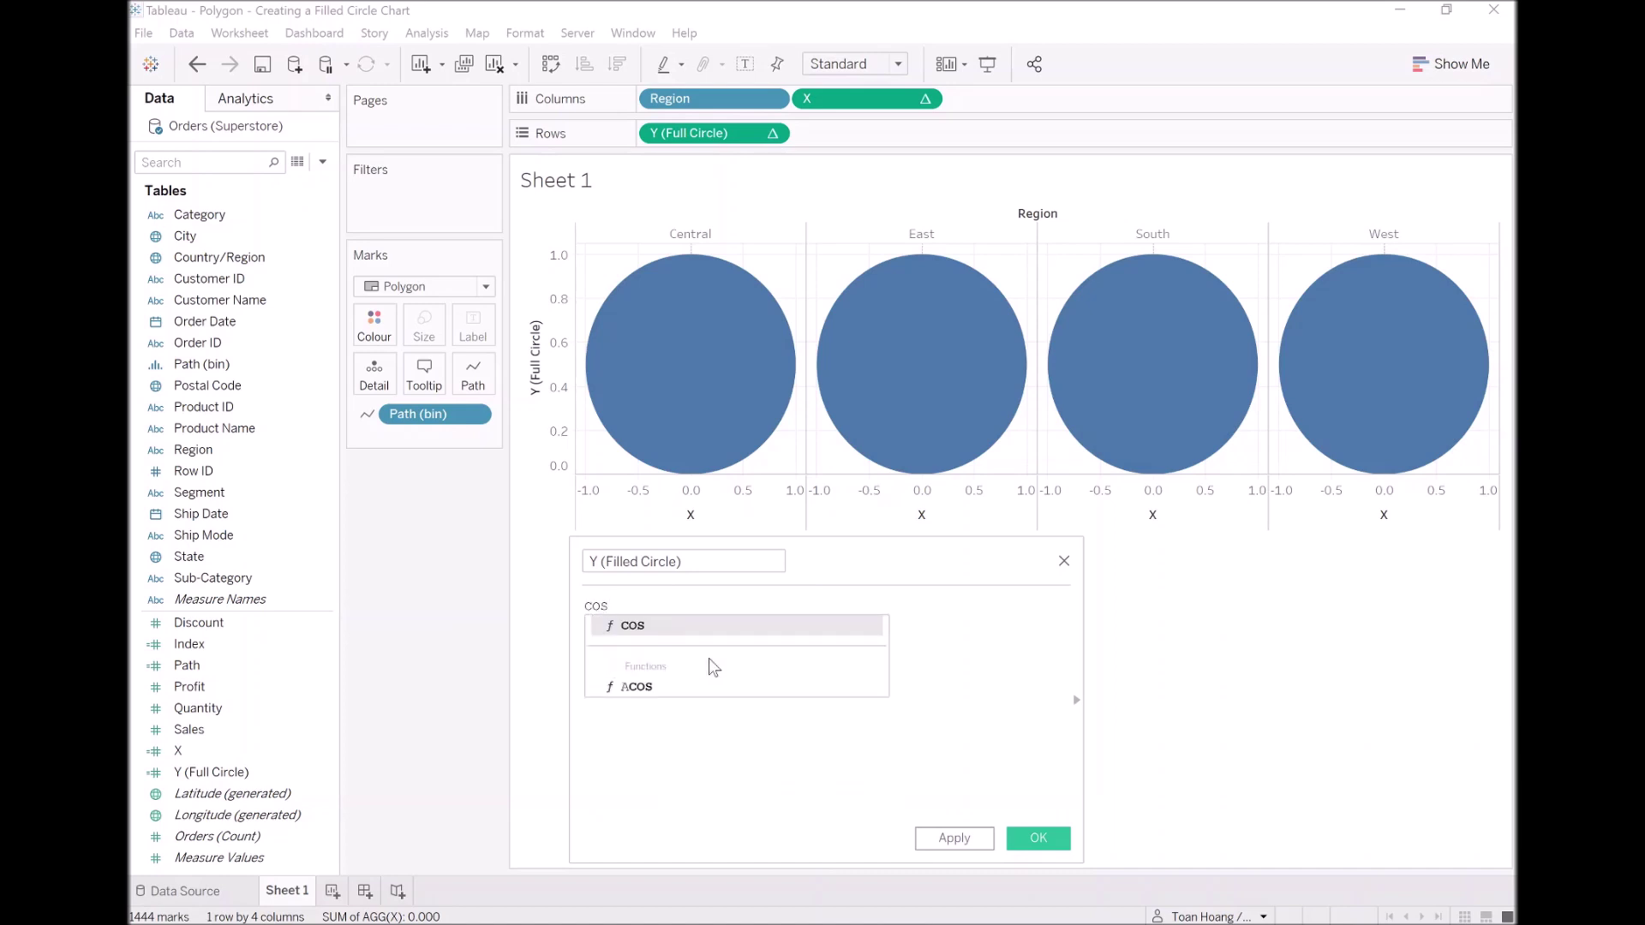
pyautogui.press('Return')
pyautogui.write('ra')
pyautogui.press('Return')
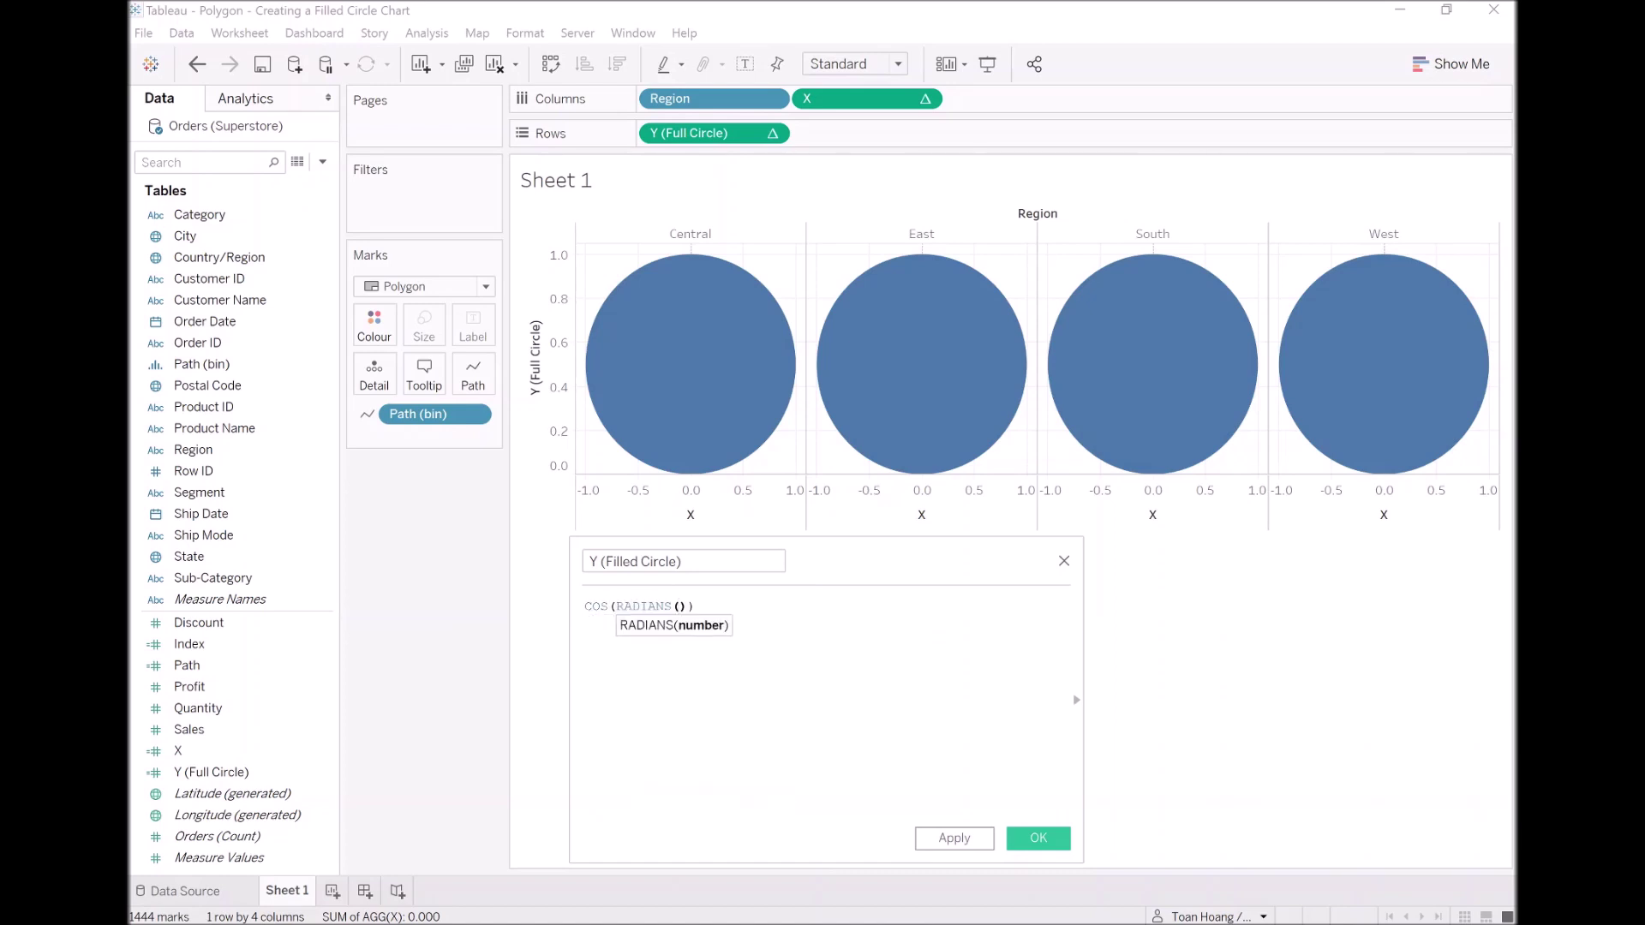
pyautogui.write('in')
pyautogui.press('Return')
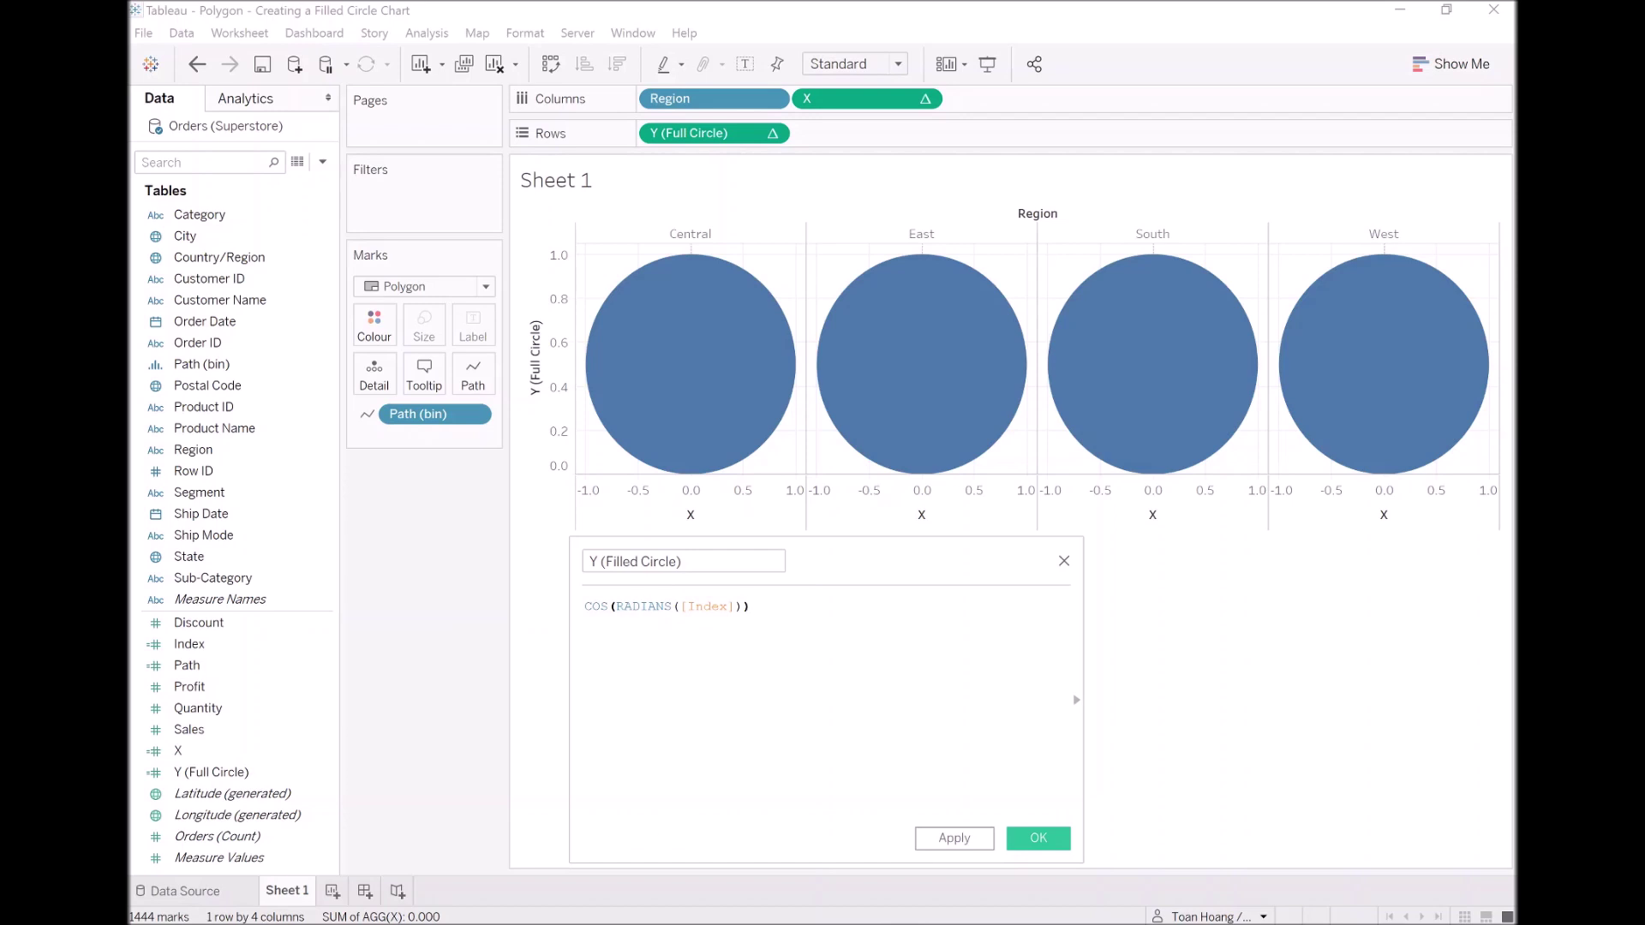
pyautogui.write('+1)')
pyautogui.write('(')
pyautogui.write('/ ')
pyautogui.write('2')
pyautogui.click(925, 838)
pyautogui.click(1037, 842)
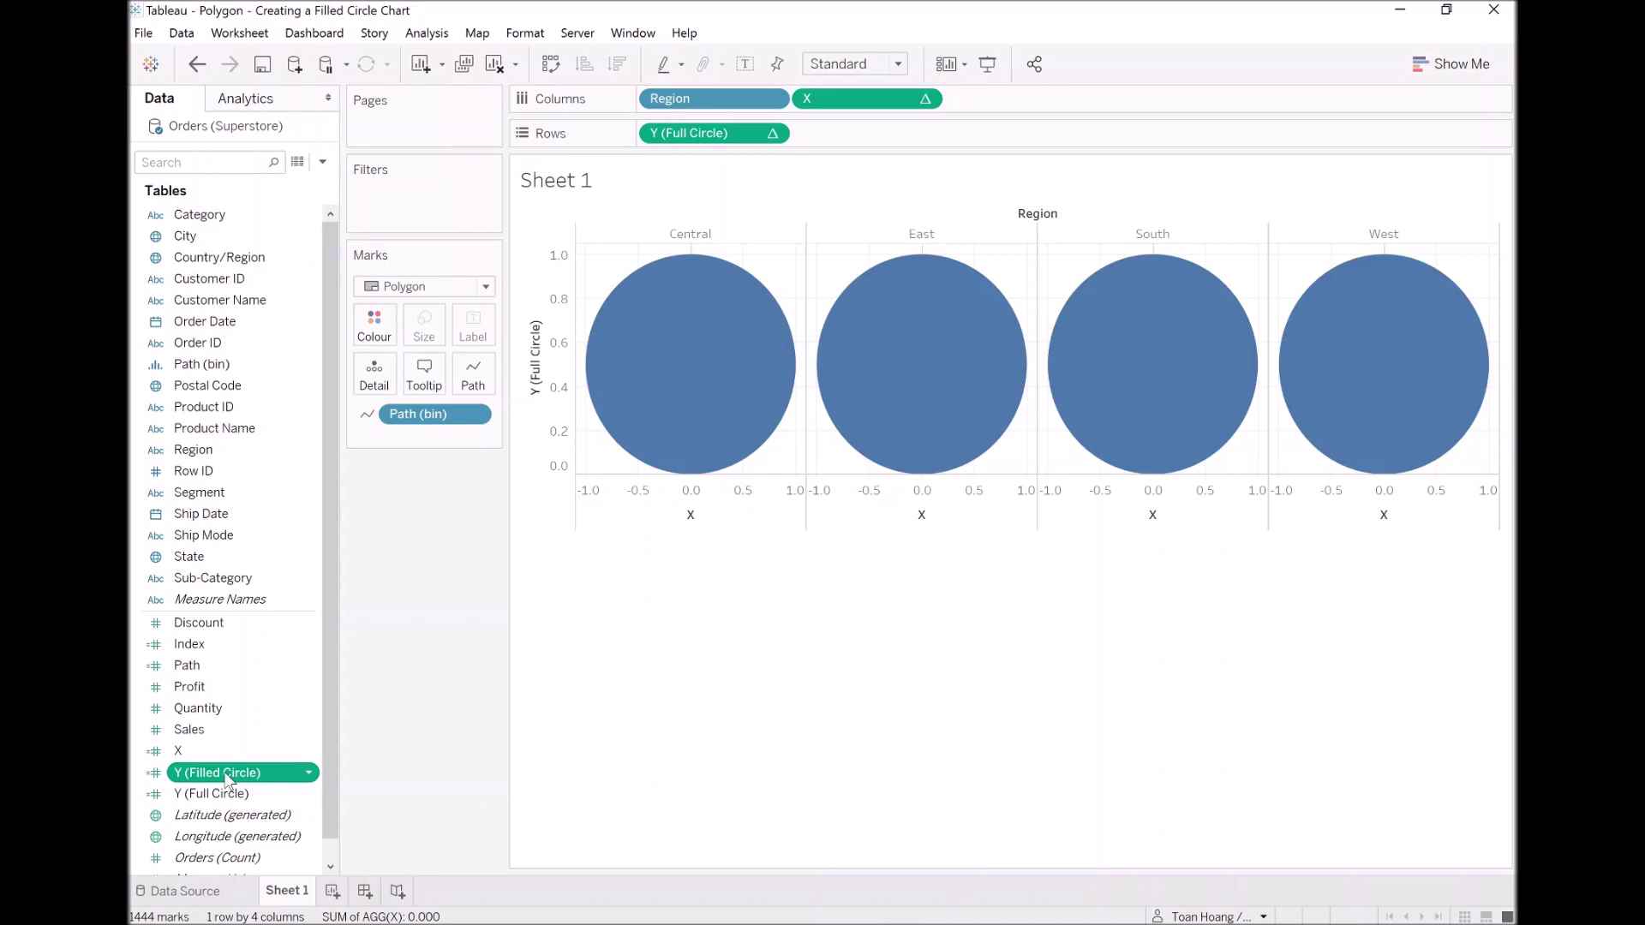
# Add Y (Filled Circle) to Rows and compute it using Path (bin)
pyautogui.moveTo(228, 777)
pyautogui.mouseDown()
pyautogui.moveTo(920, 223)
pyautogui.moveTo(893, 147)
pyautogui.mouseUp()
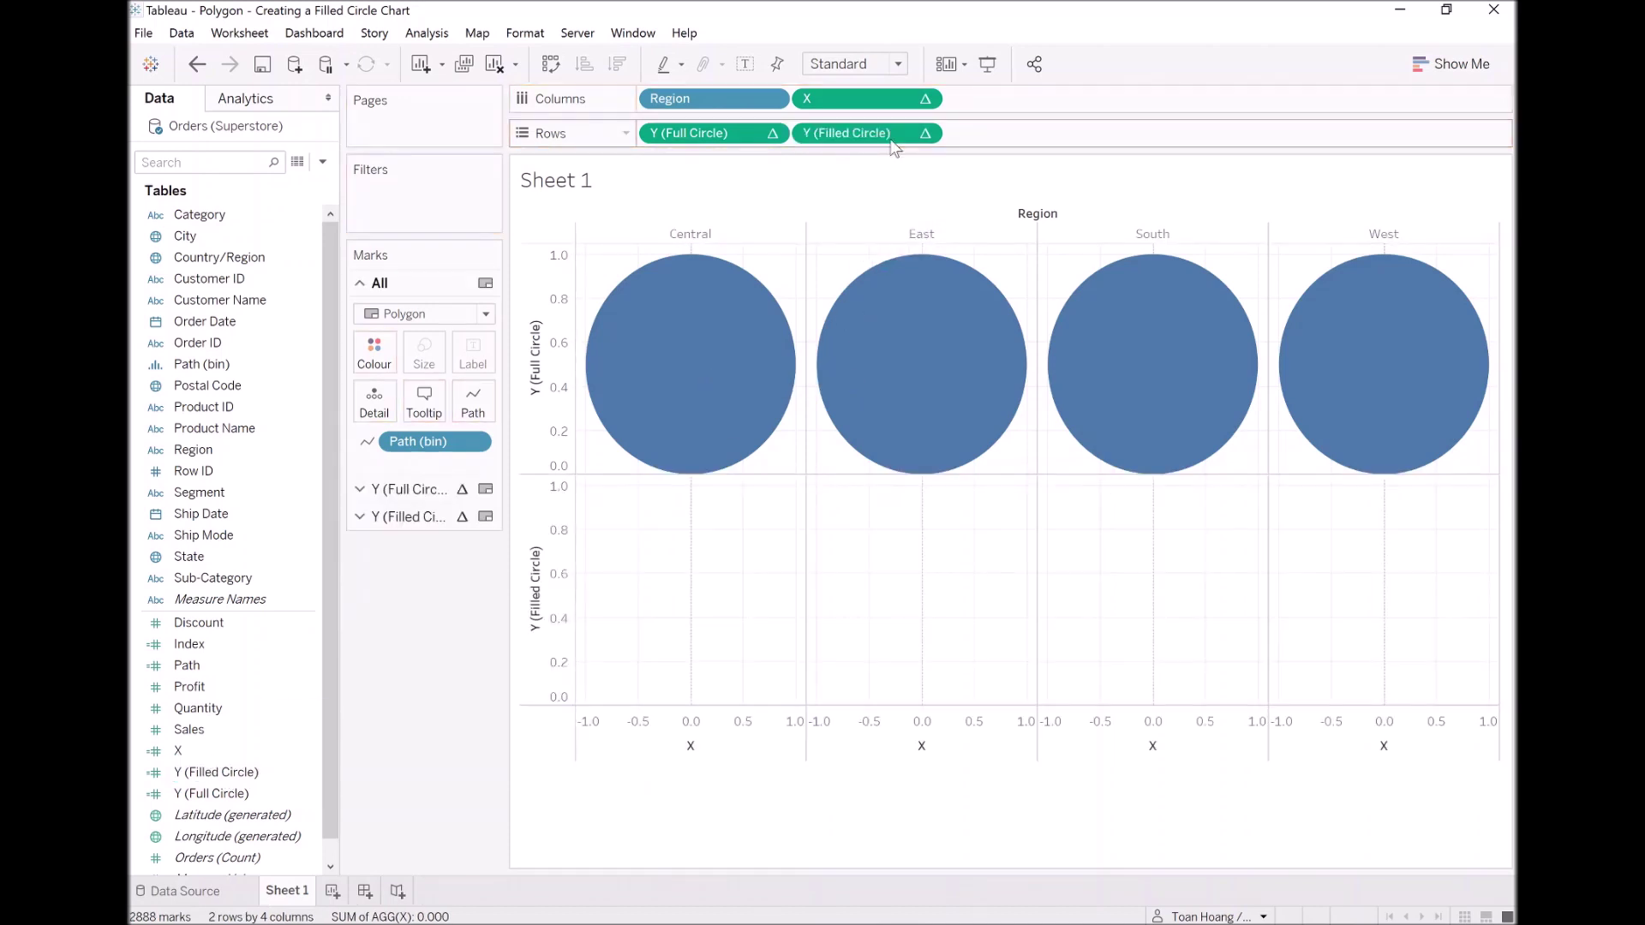
pyautogui.rightClick(869, 135)
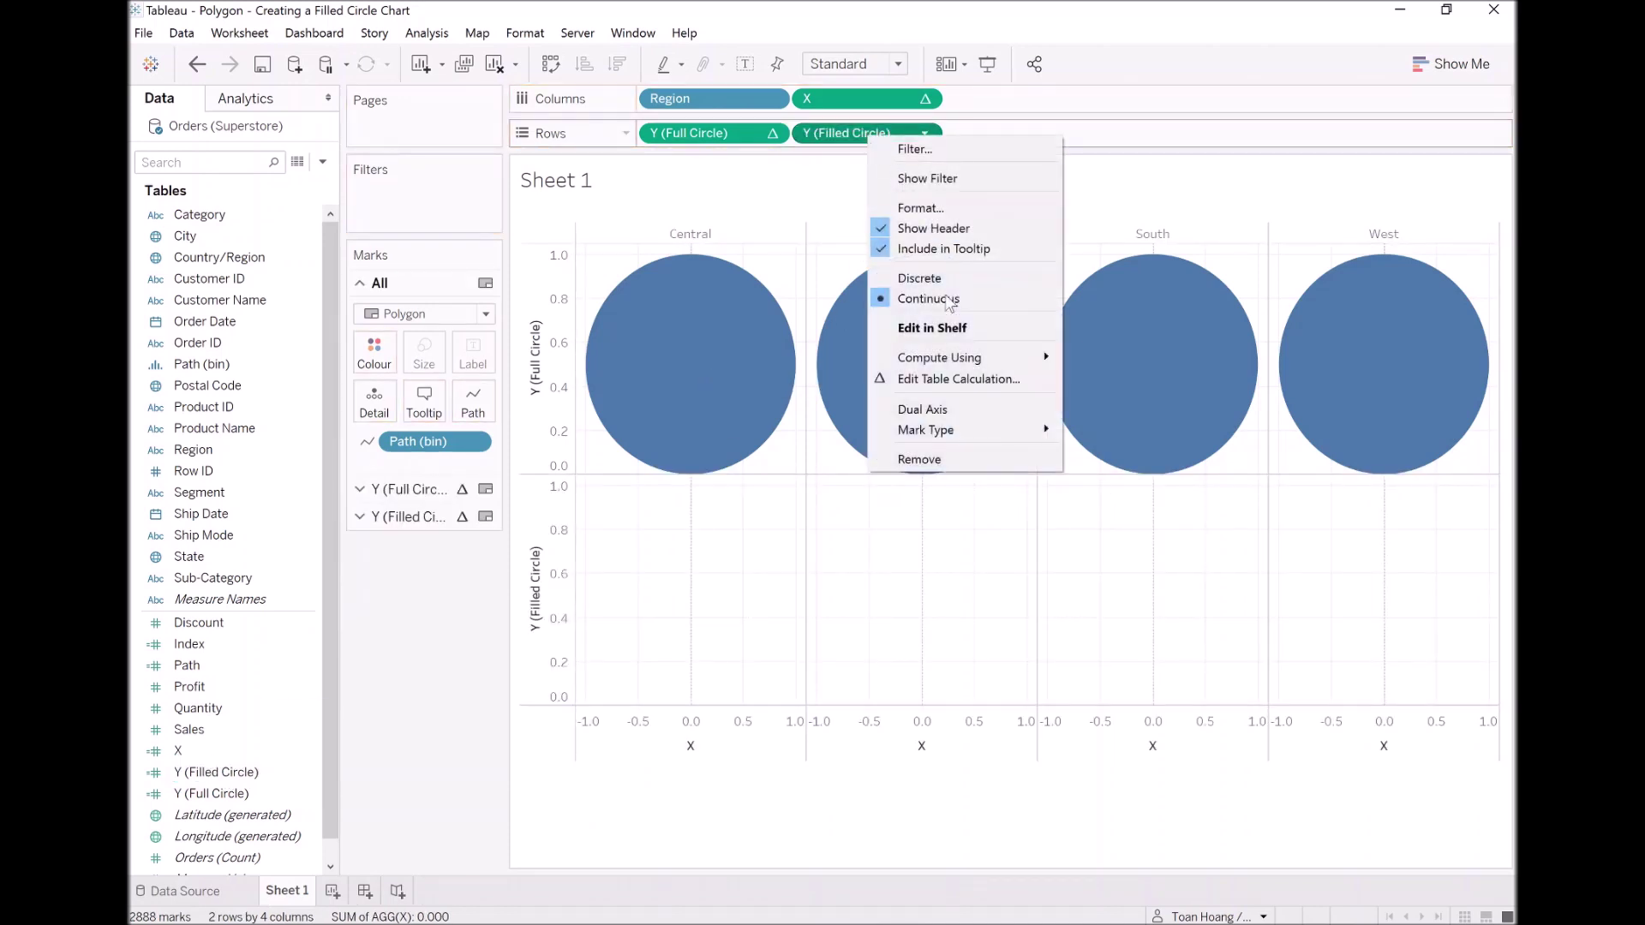
pyautogui.moveTo(950, 373)
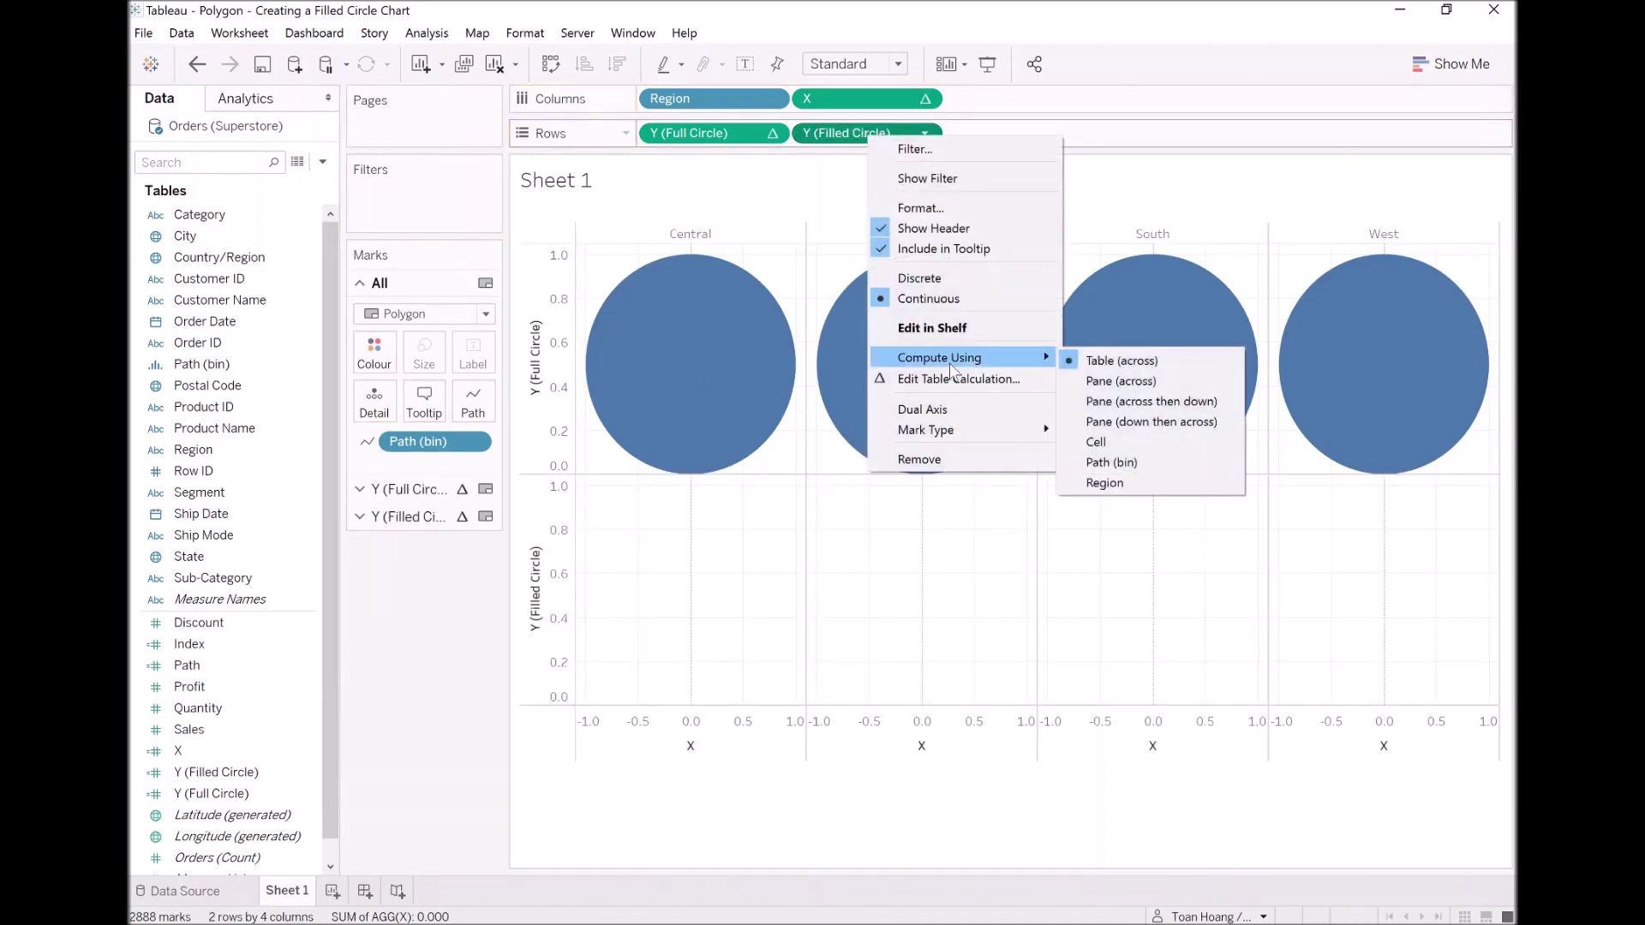
pyautogui.click(1144, 464)
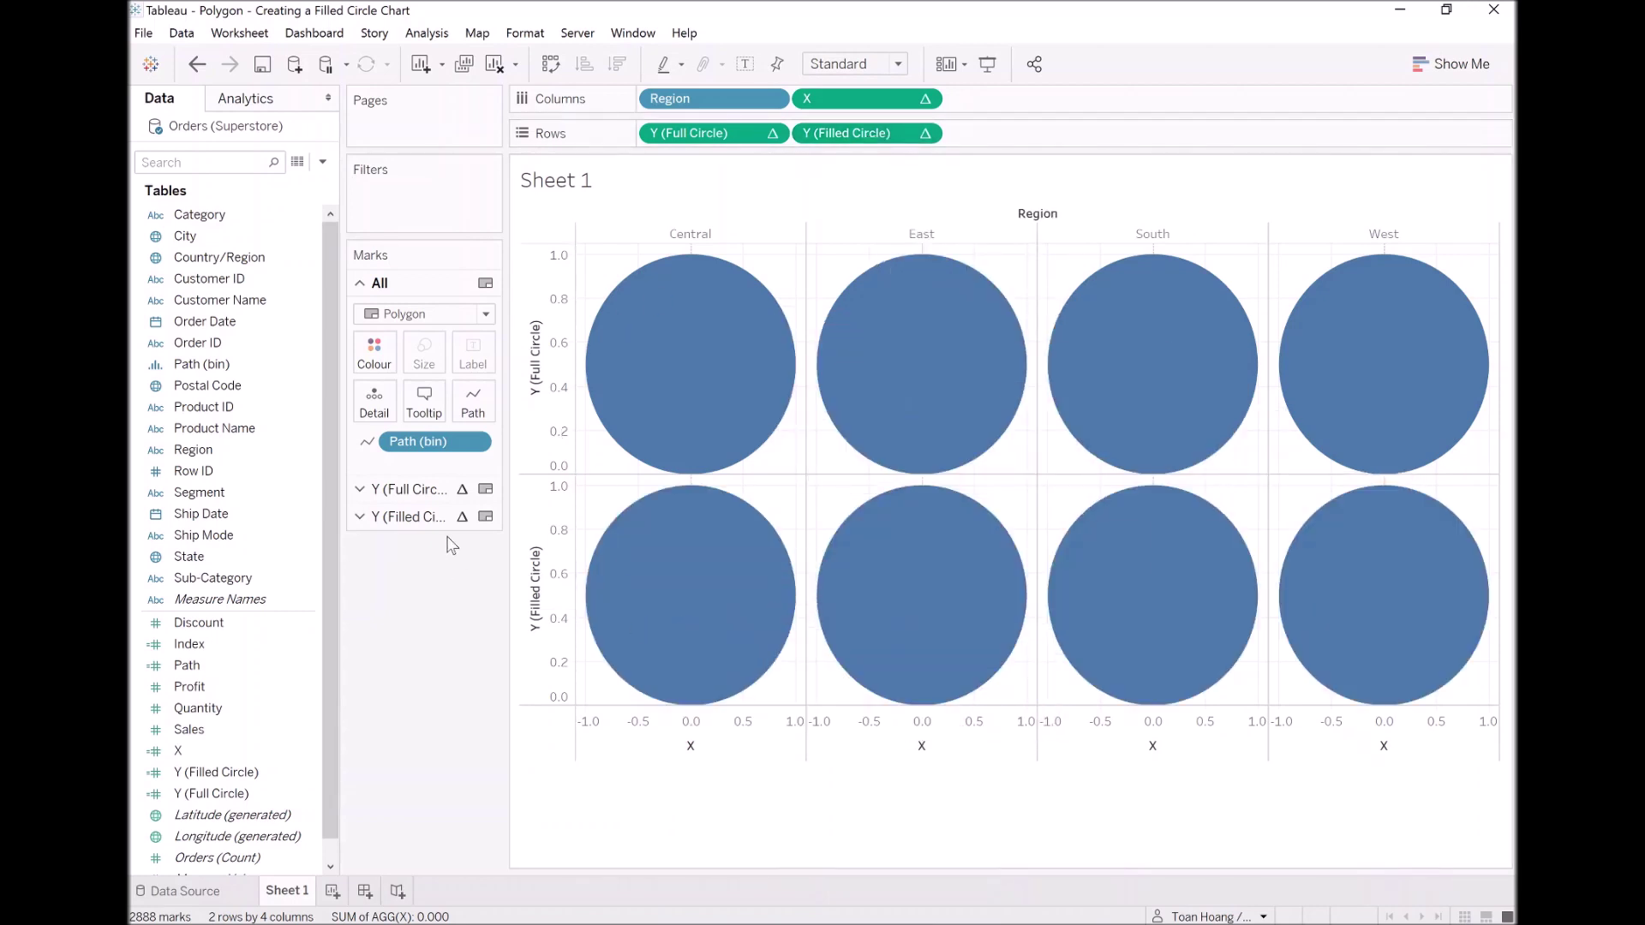
pyautogui.click(418, 492)
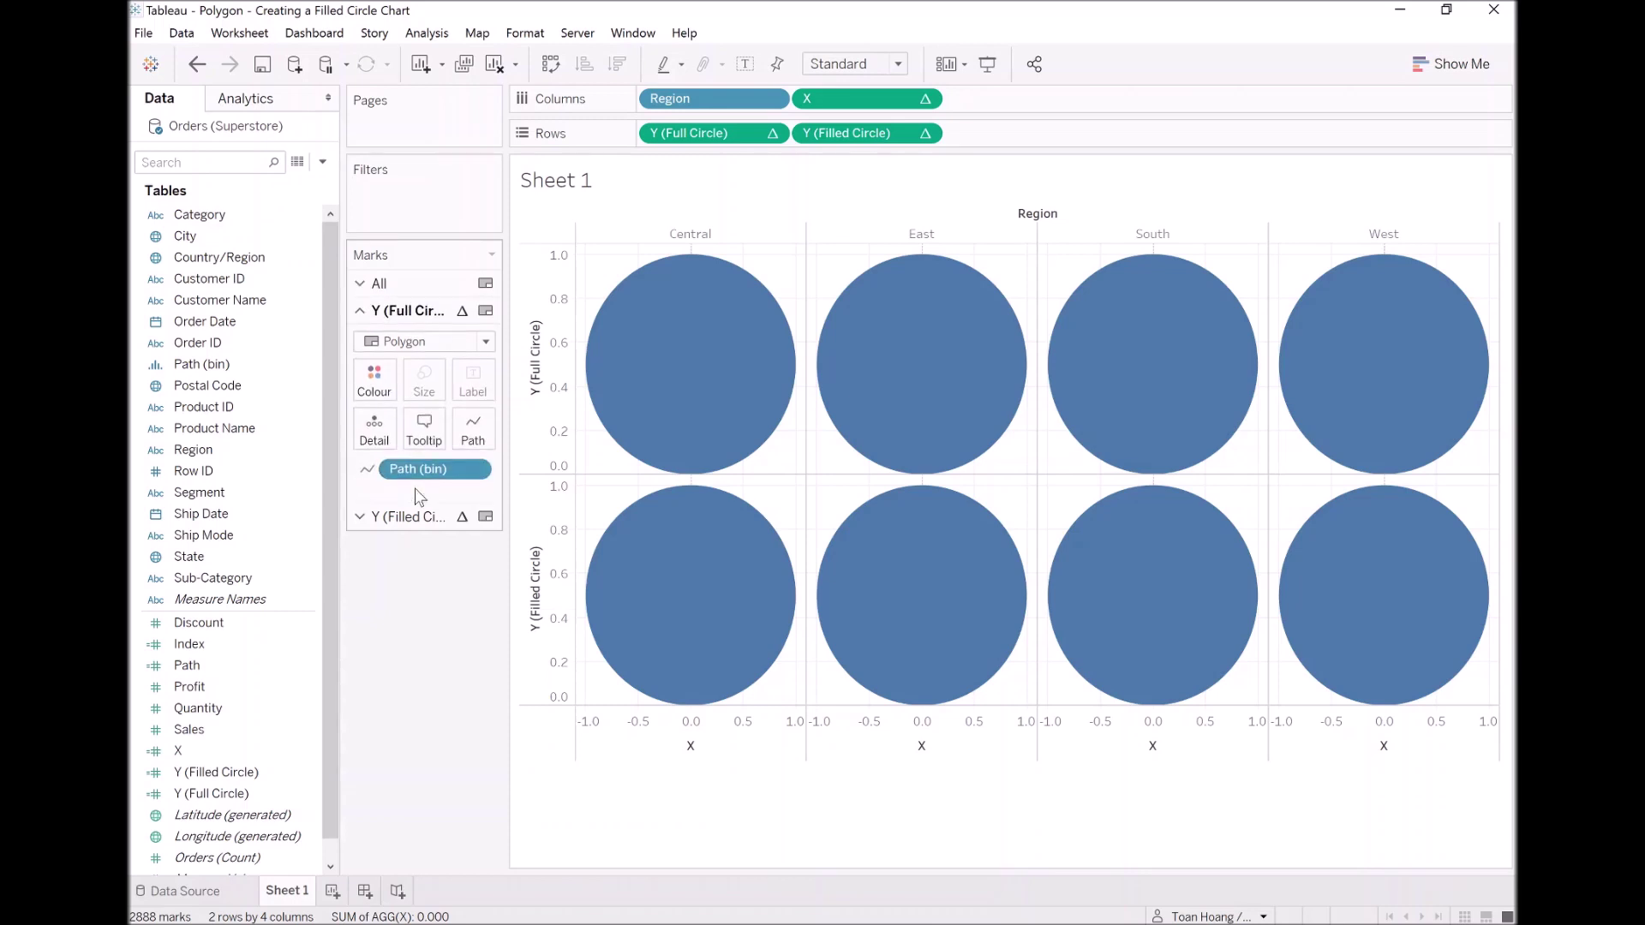
# Give the Y (Full Circle) marks a very light fill with dark grey borders
pyautogui.click(377, 382)
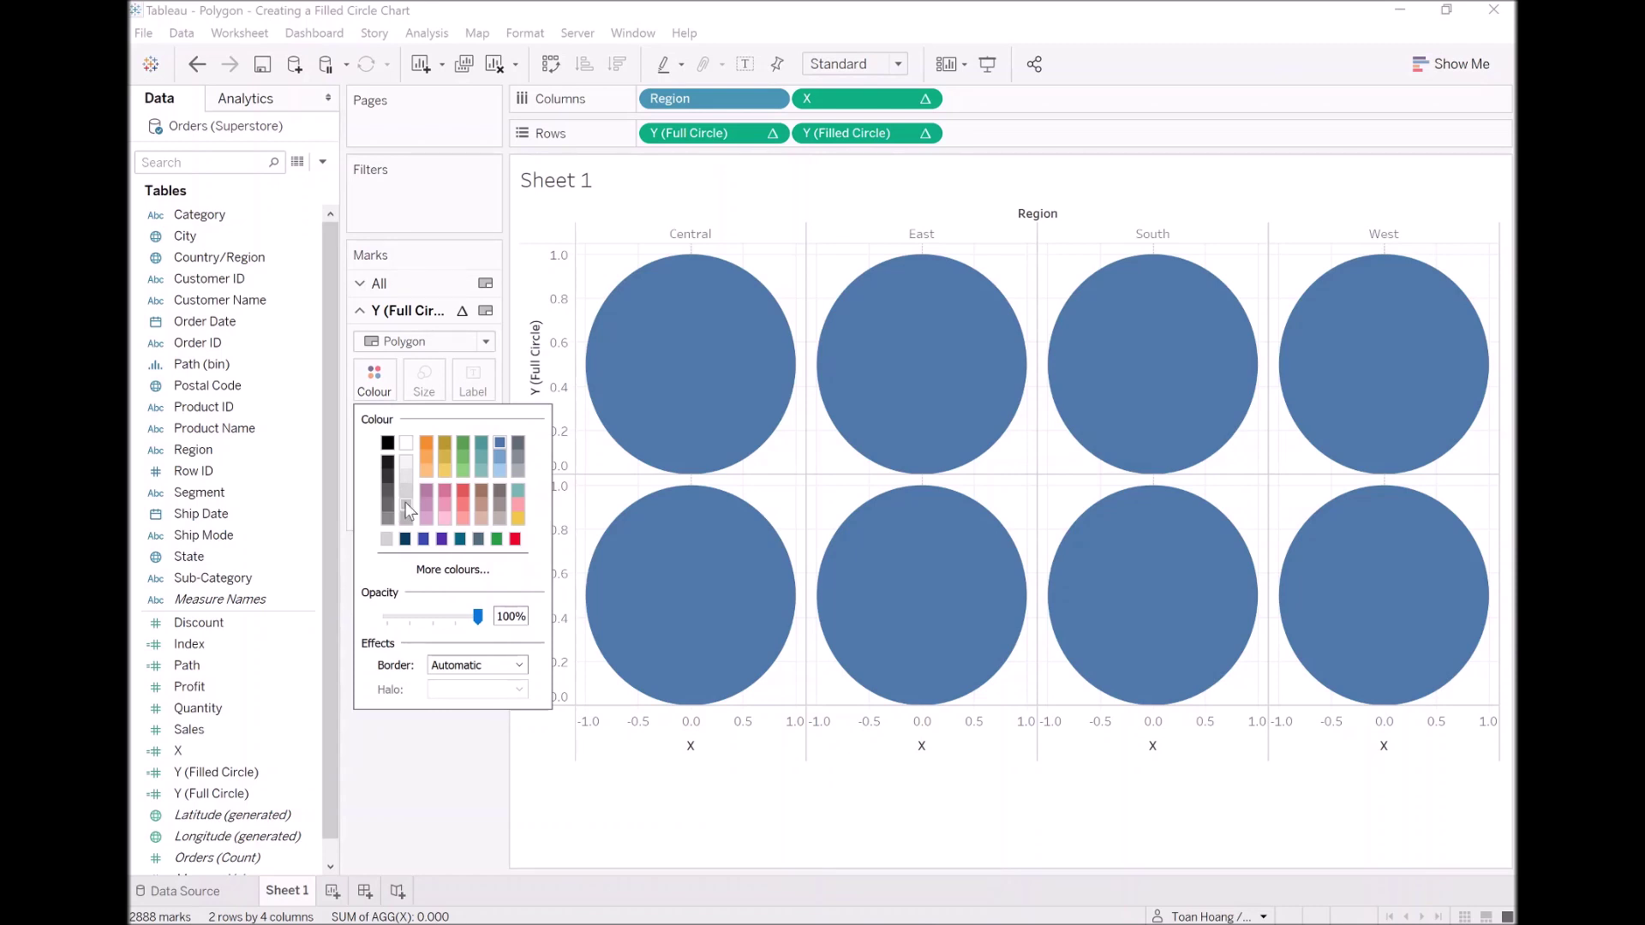
pyautogui.click(404, 463)
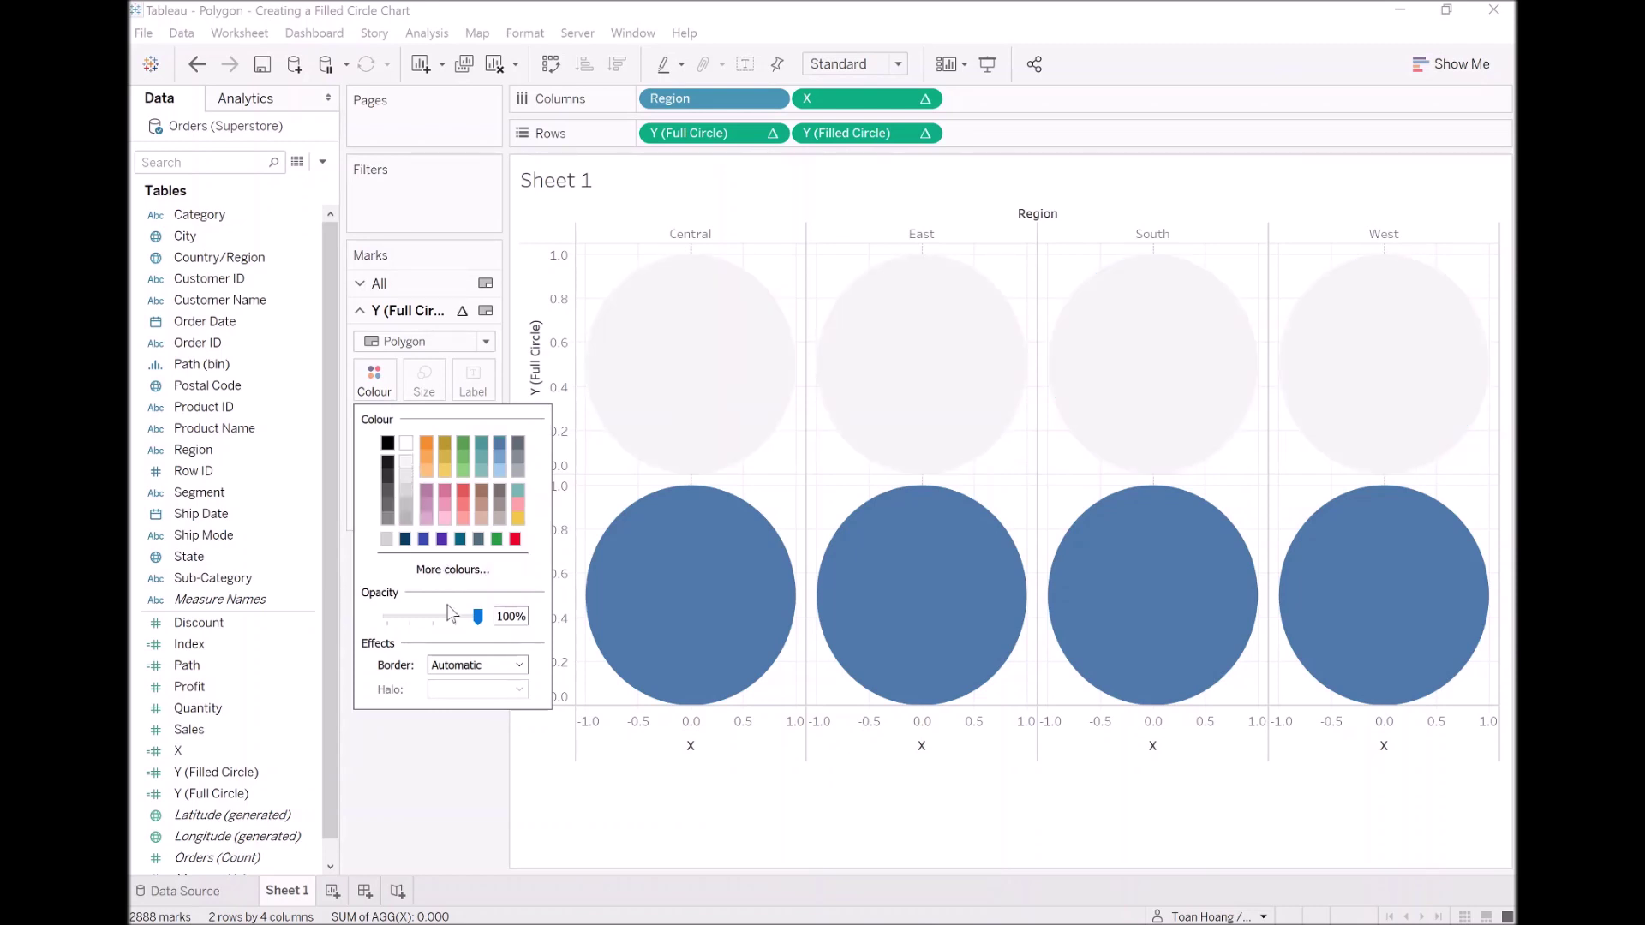
pyautogui.click(469, 666)
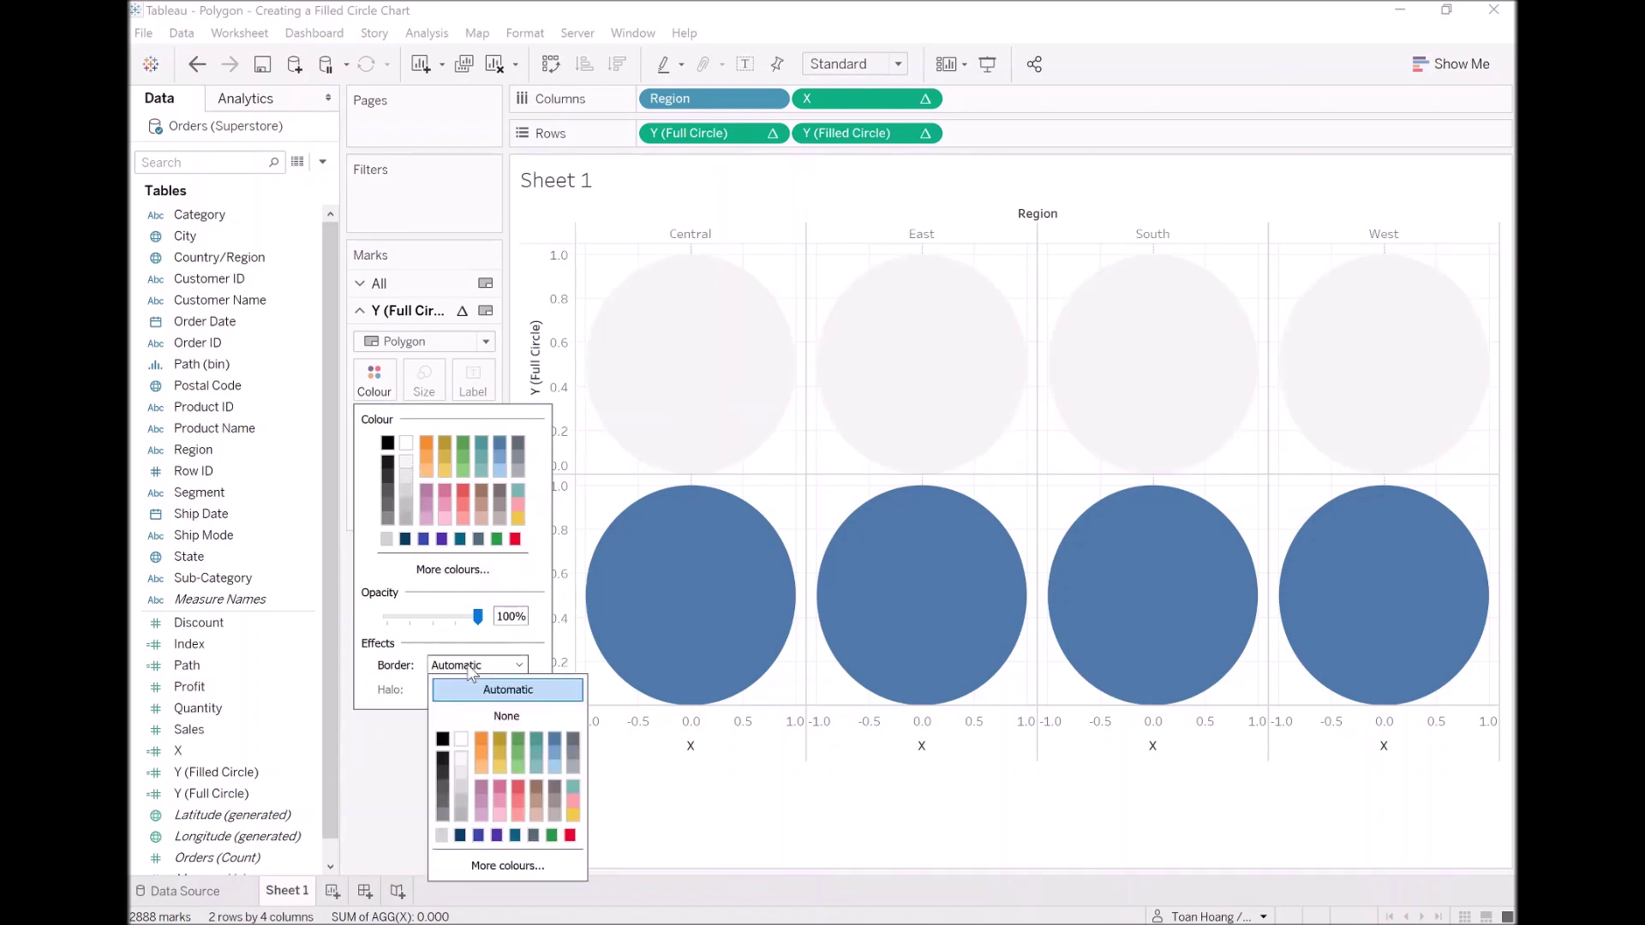
pyautogui.click(444, 765)
pyautogui.click(443, 788)
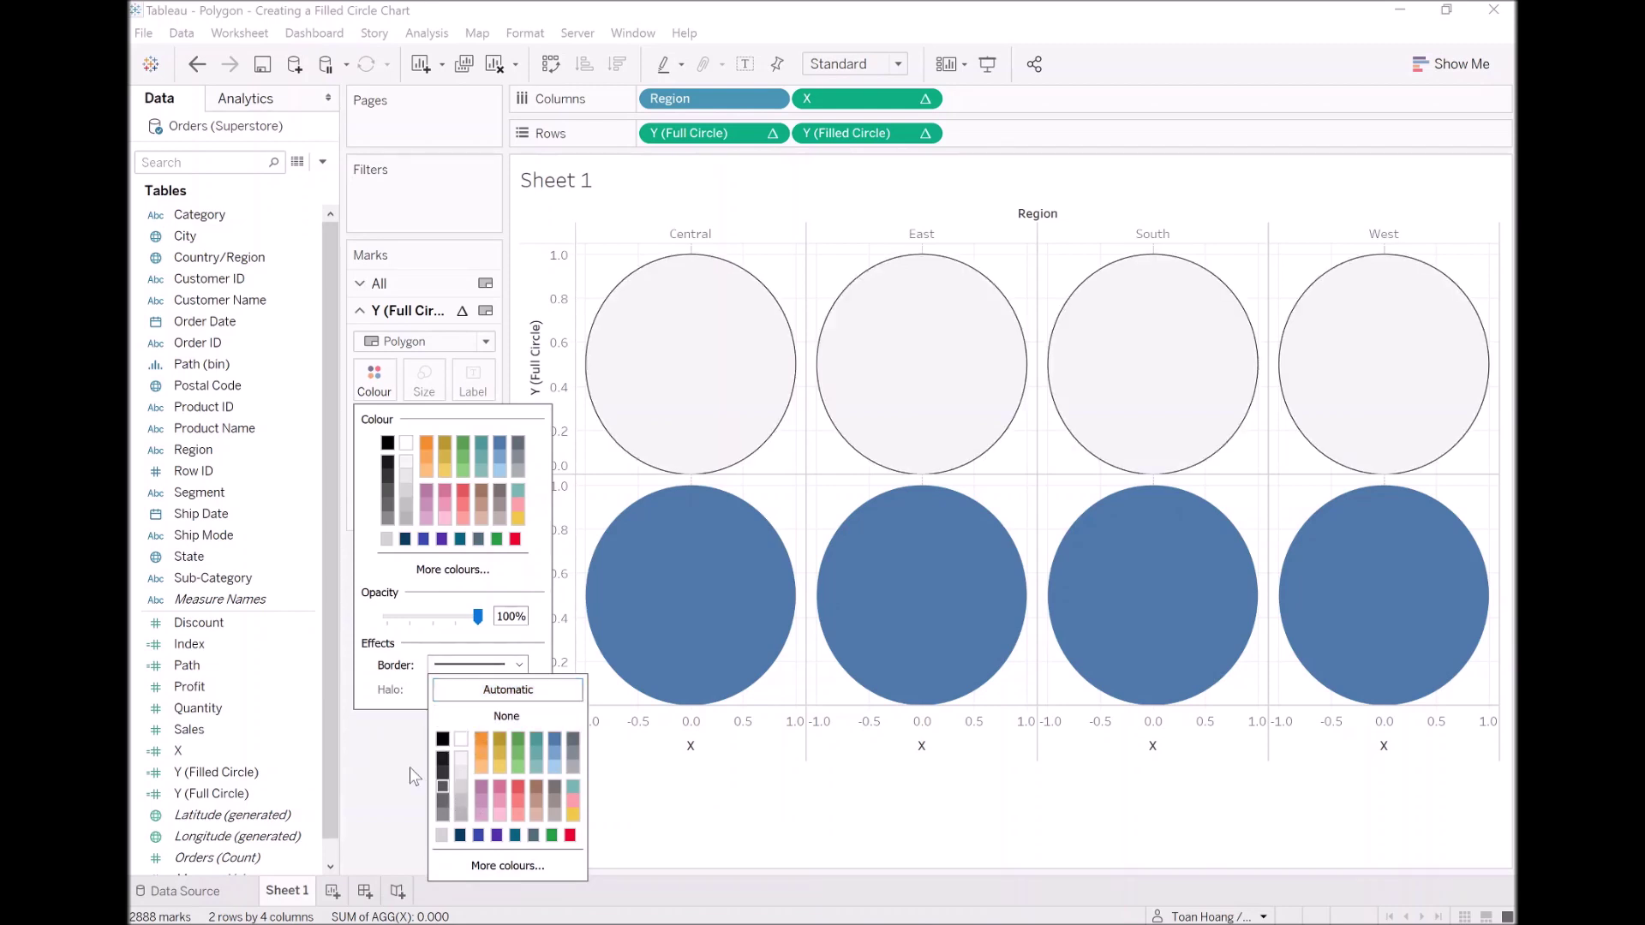
pyautogui.click(402, 771)
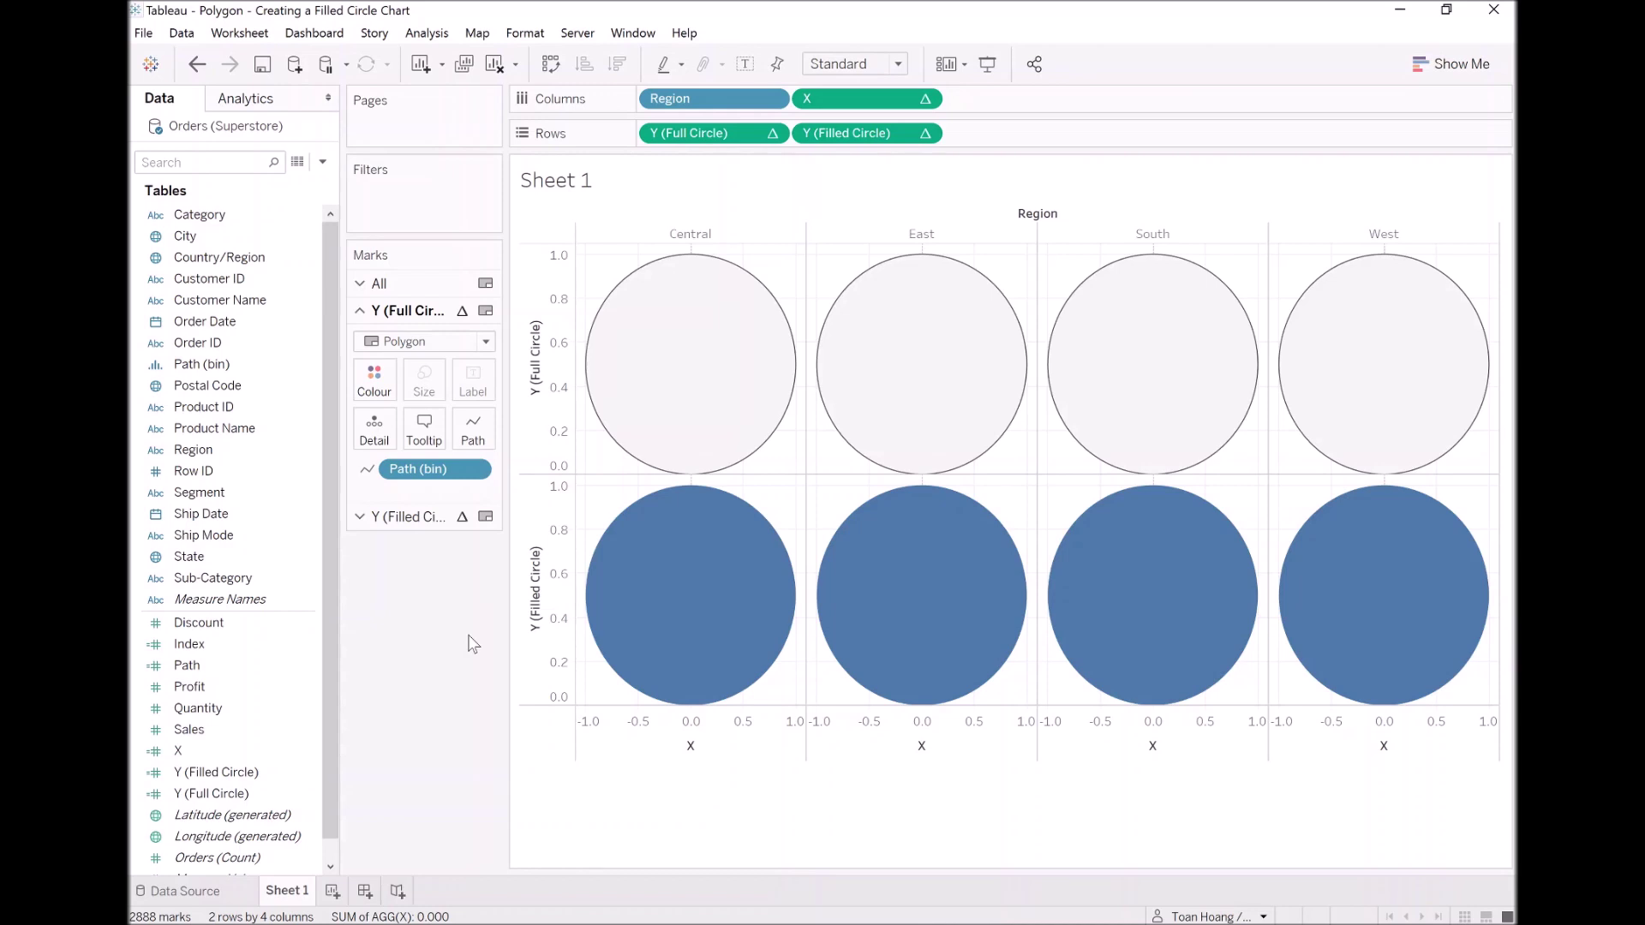
pyautogui.click(322, 162)
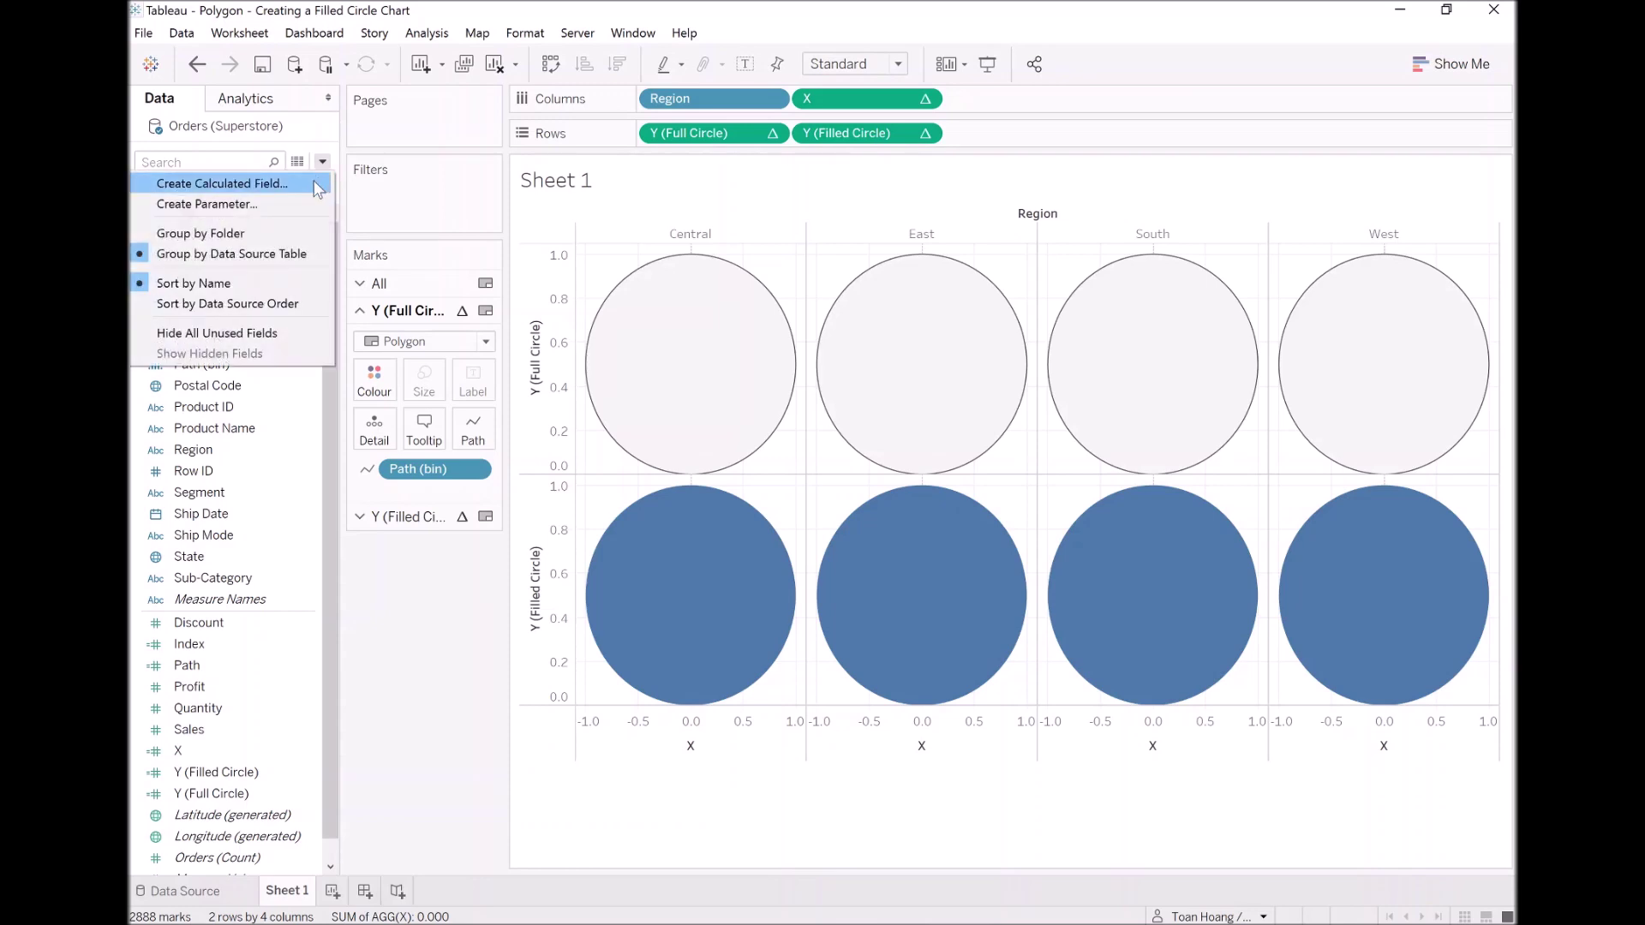
# Create a calculated field named TC_Sales with the formula WINDOW_SUM(SUM([Sales]))
pyautogui.click(315, 185)
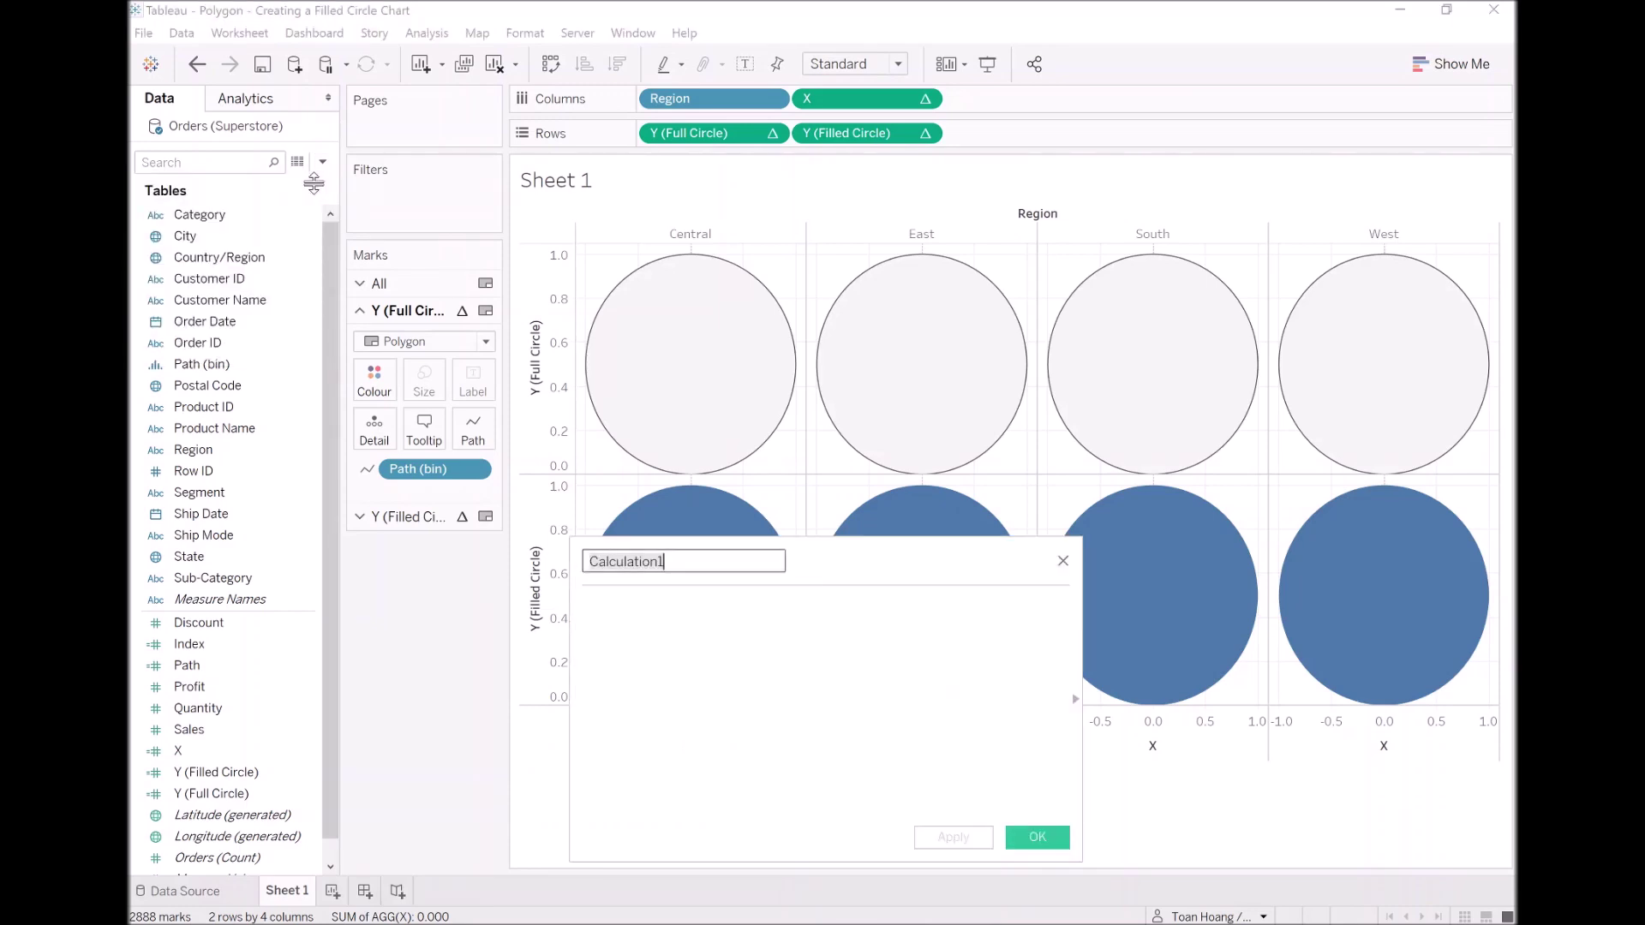
pyautogui.write('TC_S')
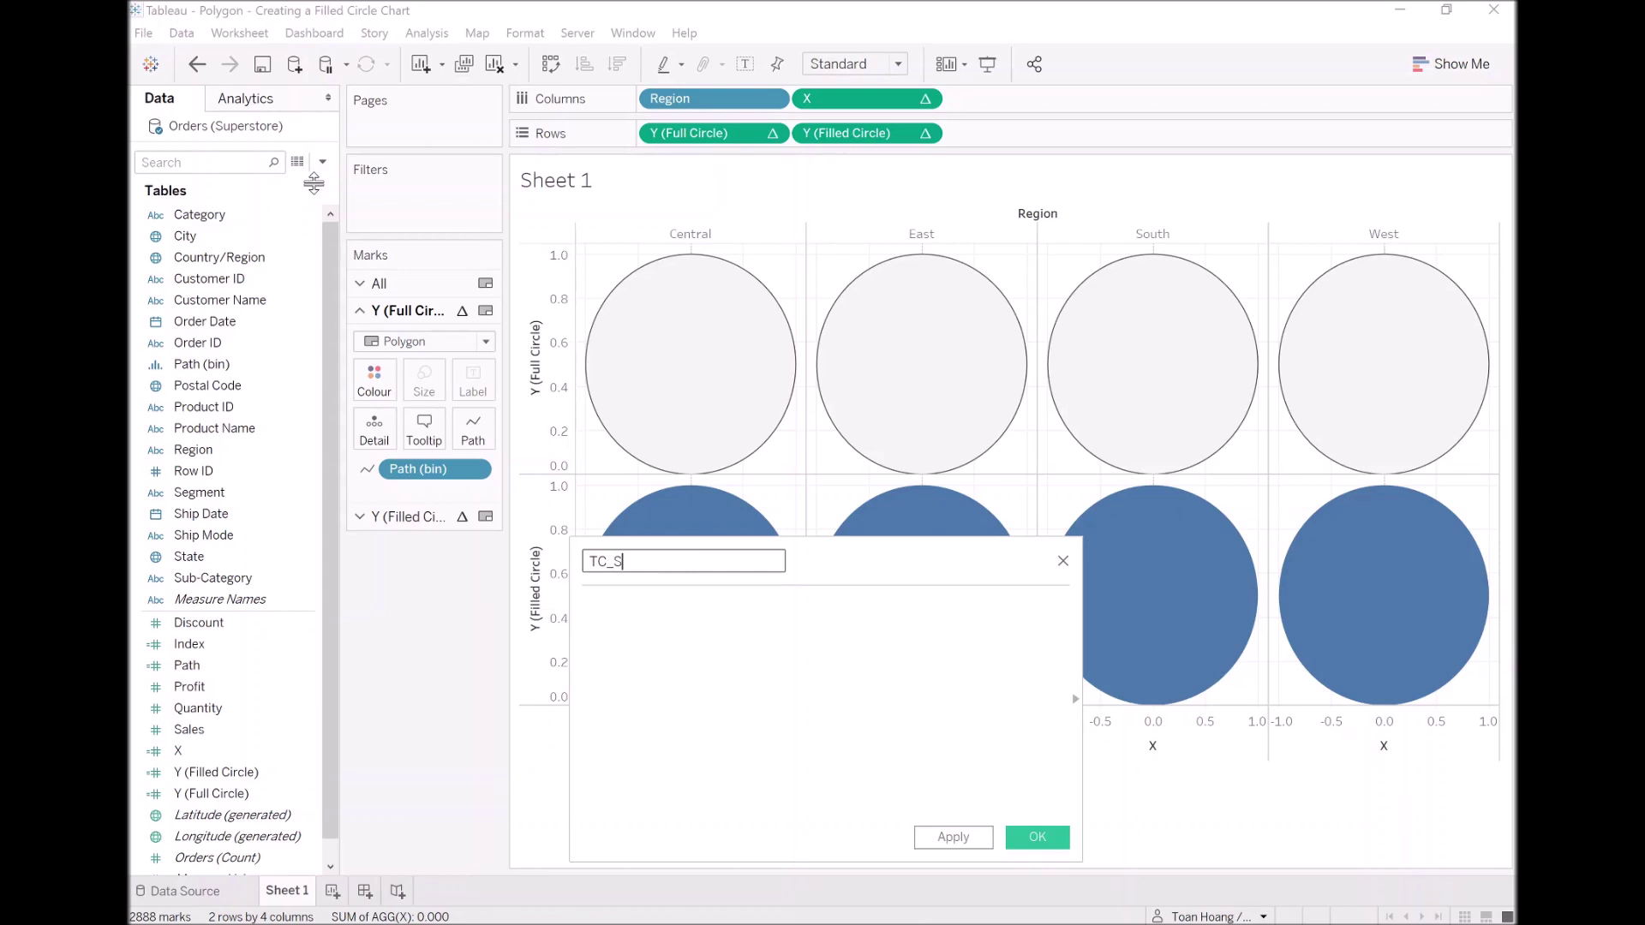
pyautogui.write('ales')
pyautogui.press('Tab')
pyautogui.write('window')
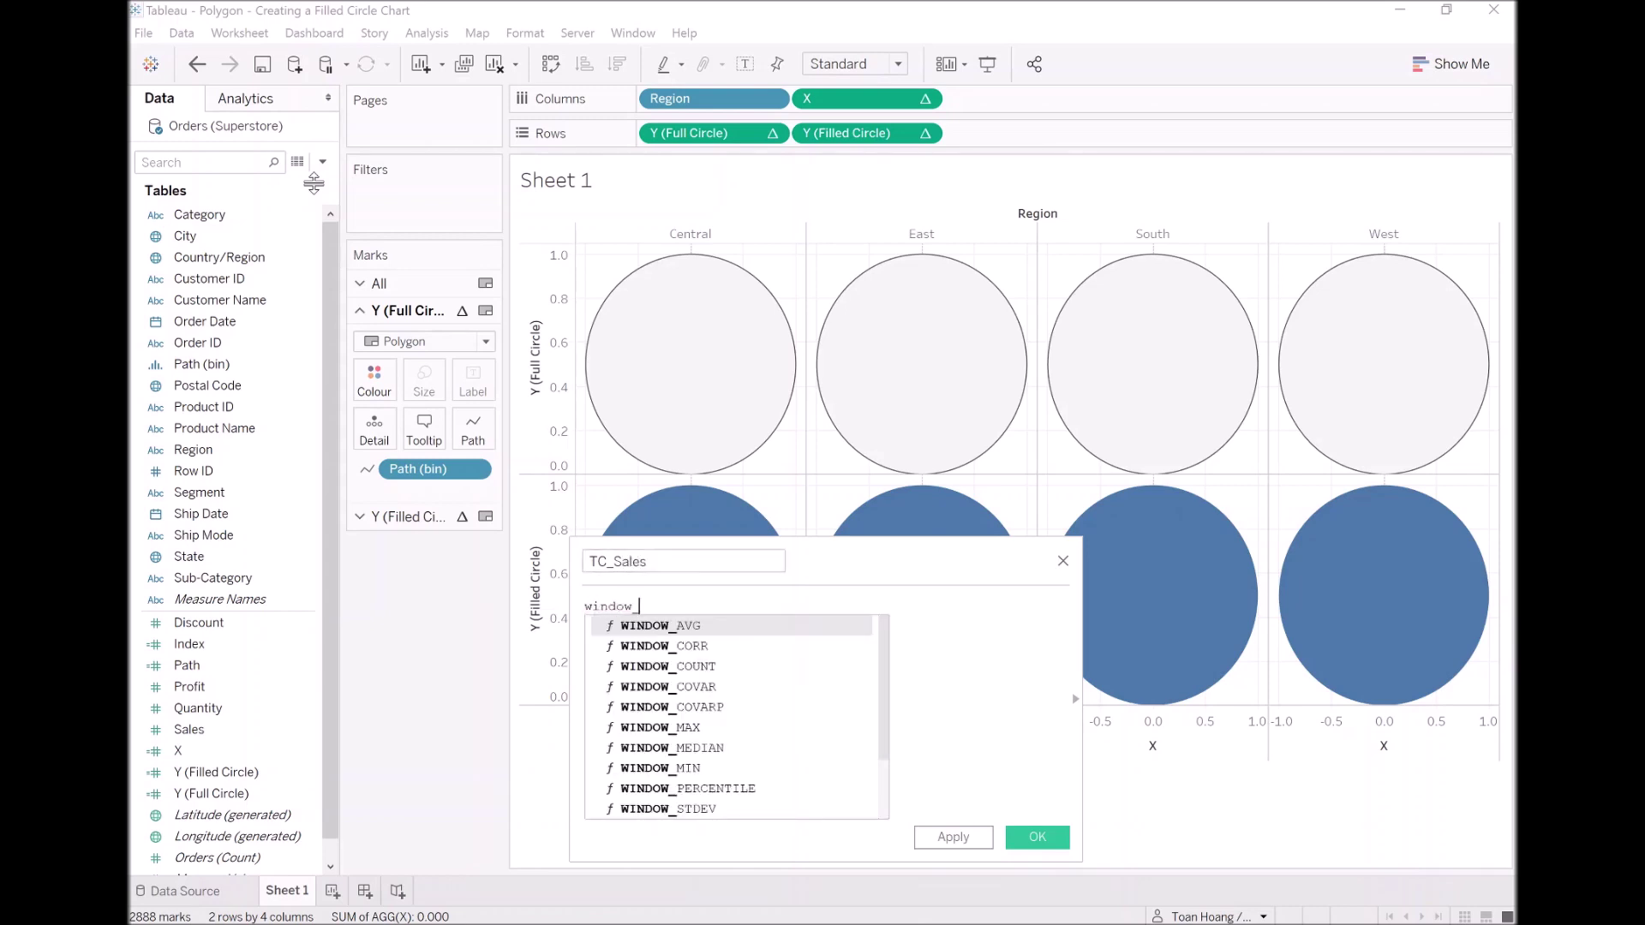
pyautogui.write('_sum')
pyautogui.press('Return')
pyautogui.write('SUM(SUM')
pyautogui.press('Return')
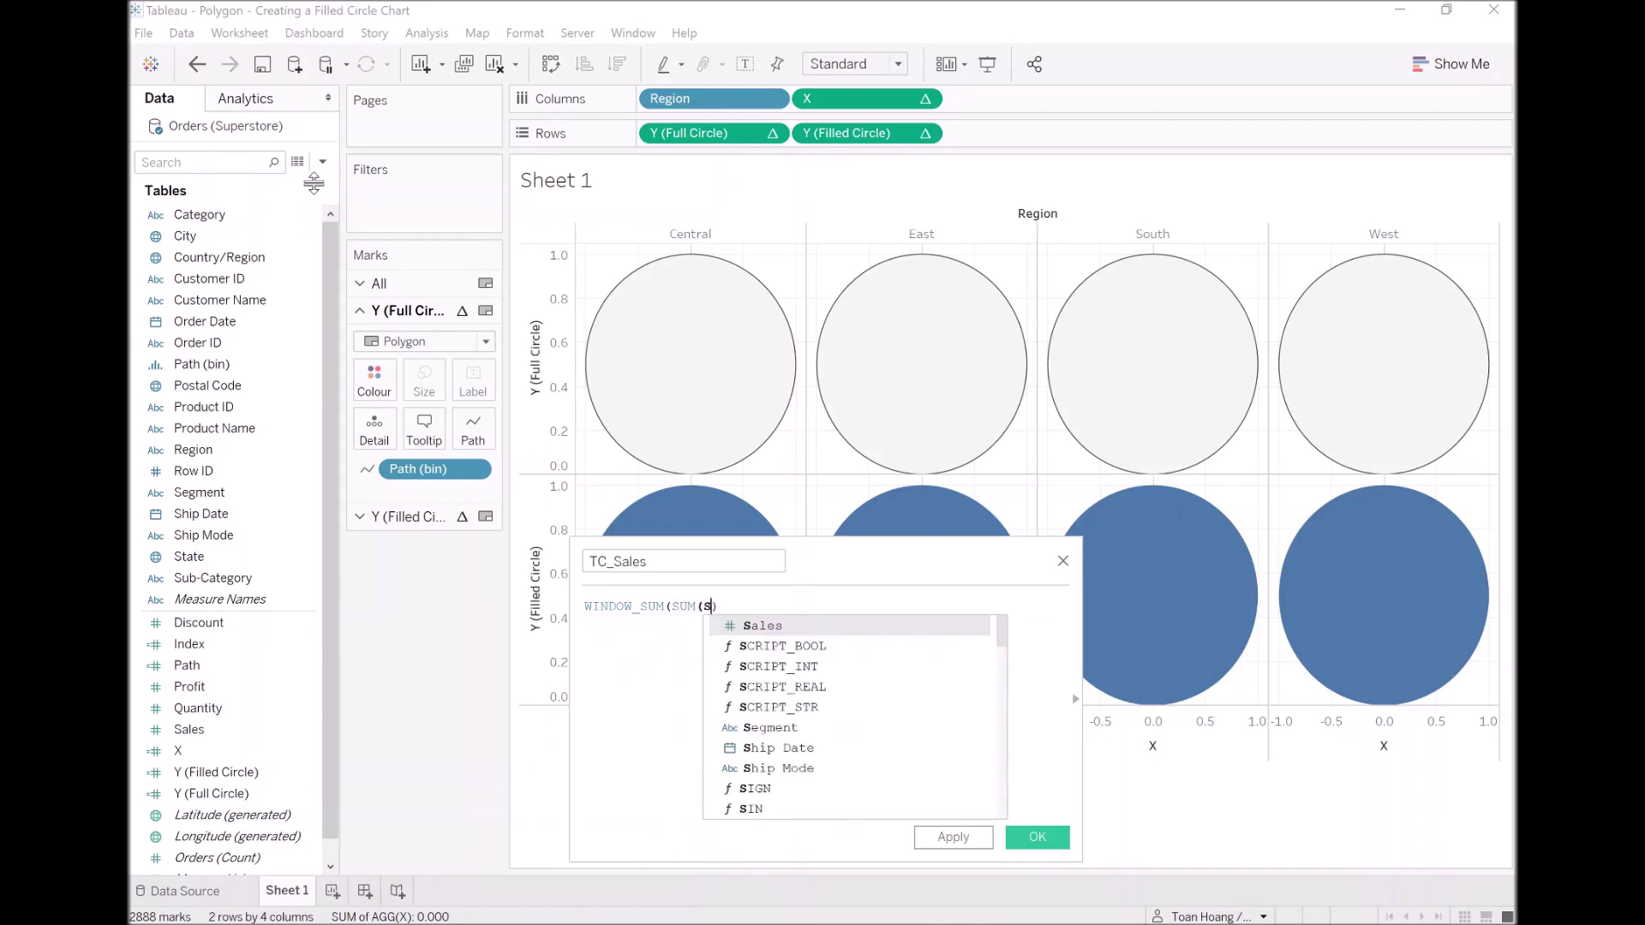
pyautogui.write('sa')
pyautogui.press('Return')
pyautogui.write(')')
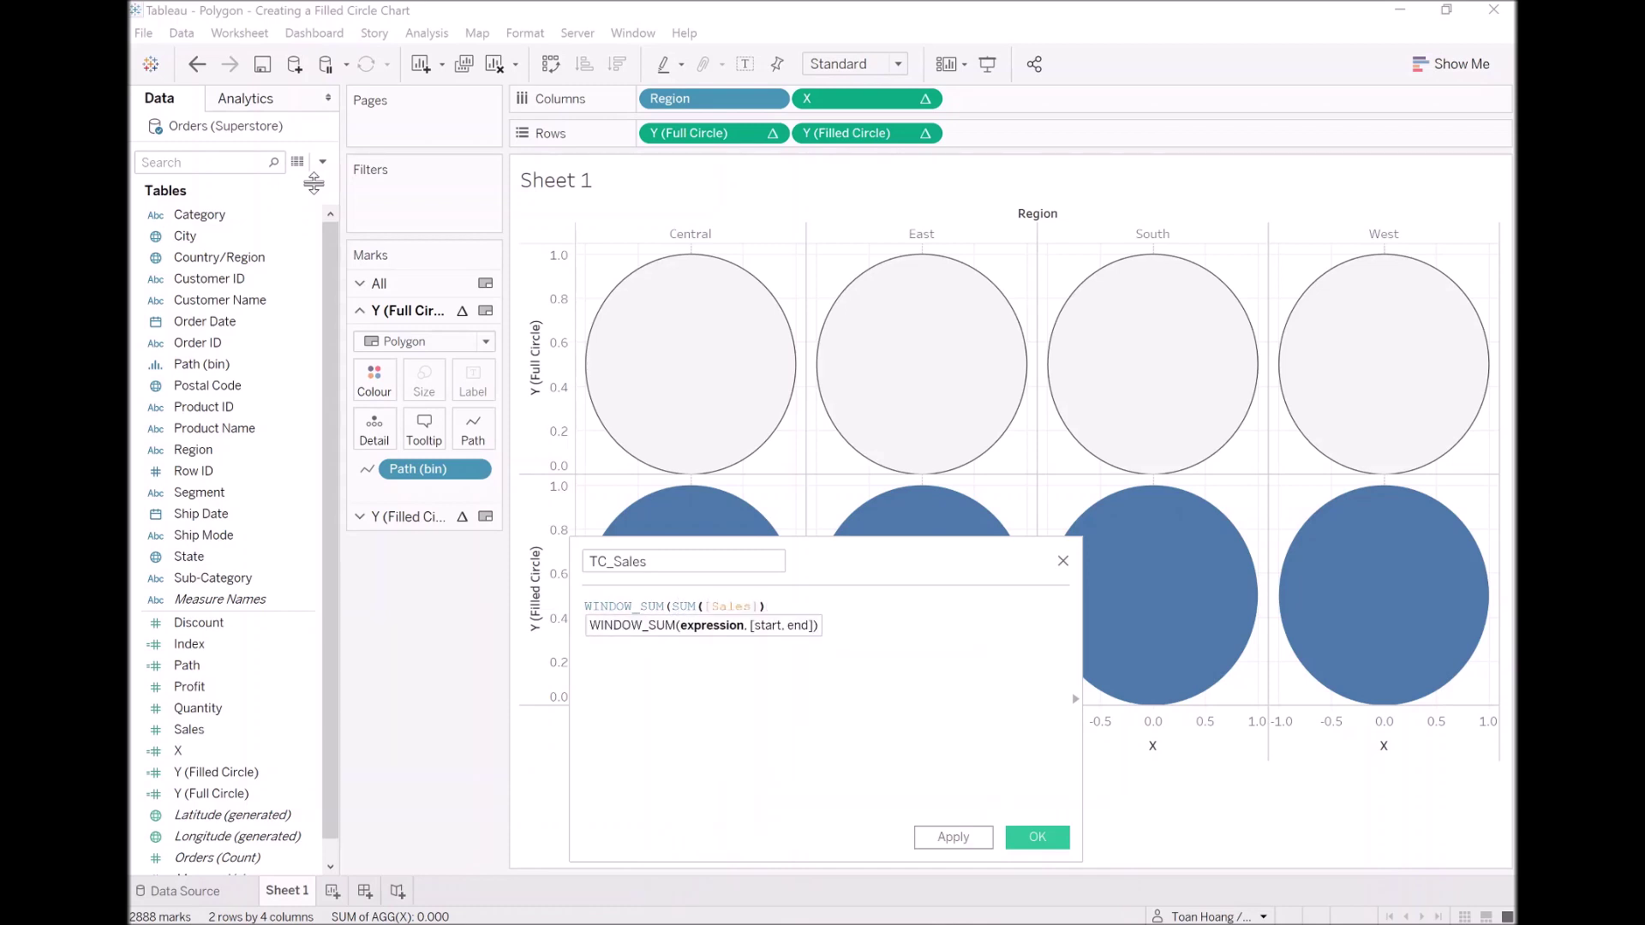
pyautogui.write(')')
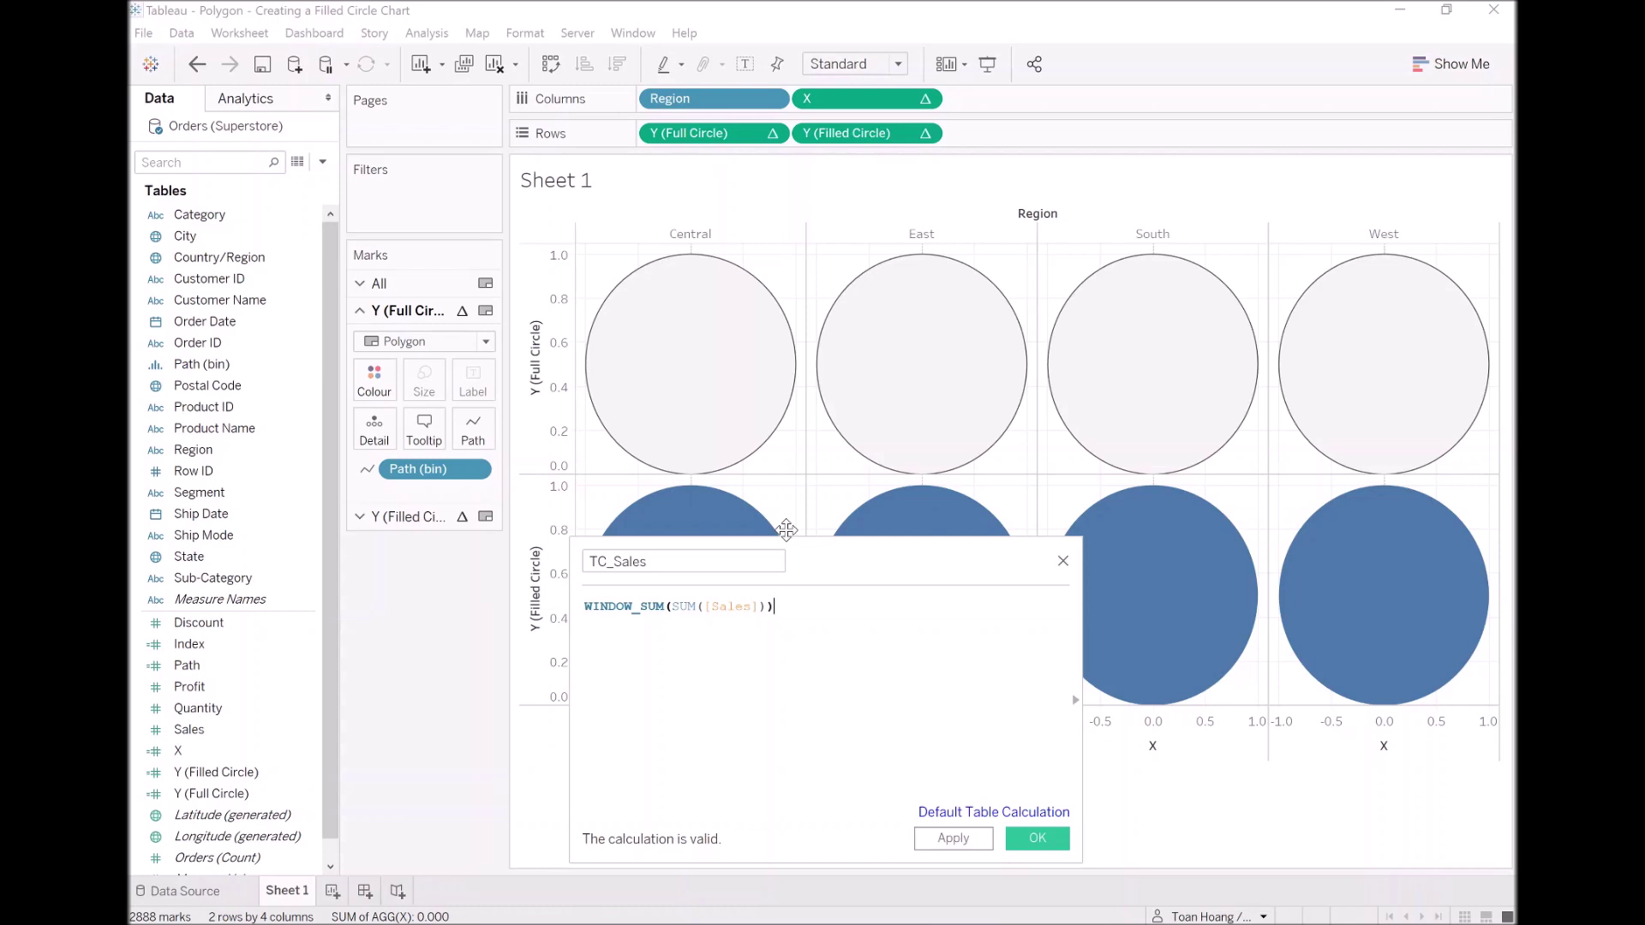
pyautogui.click(1025, 843)
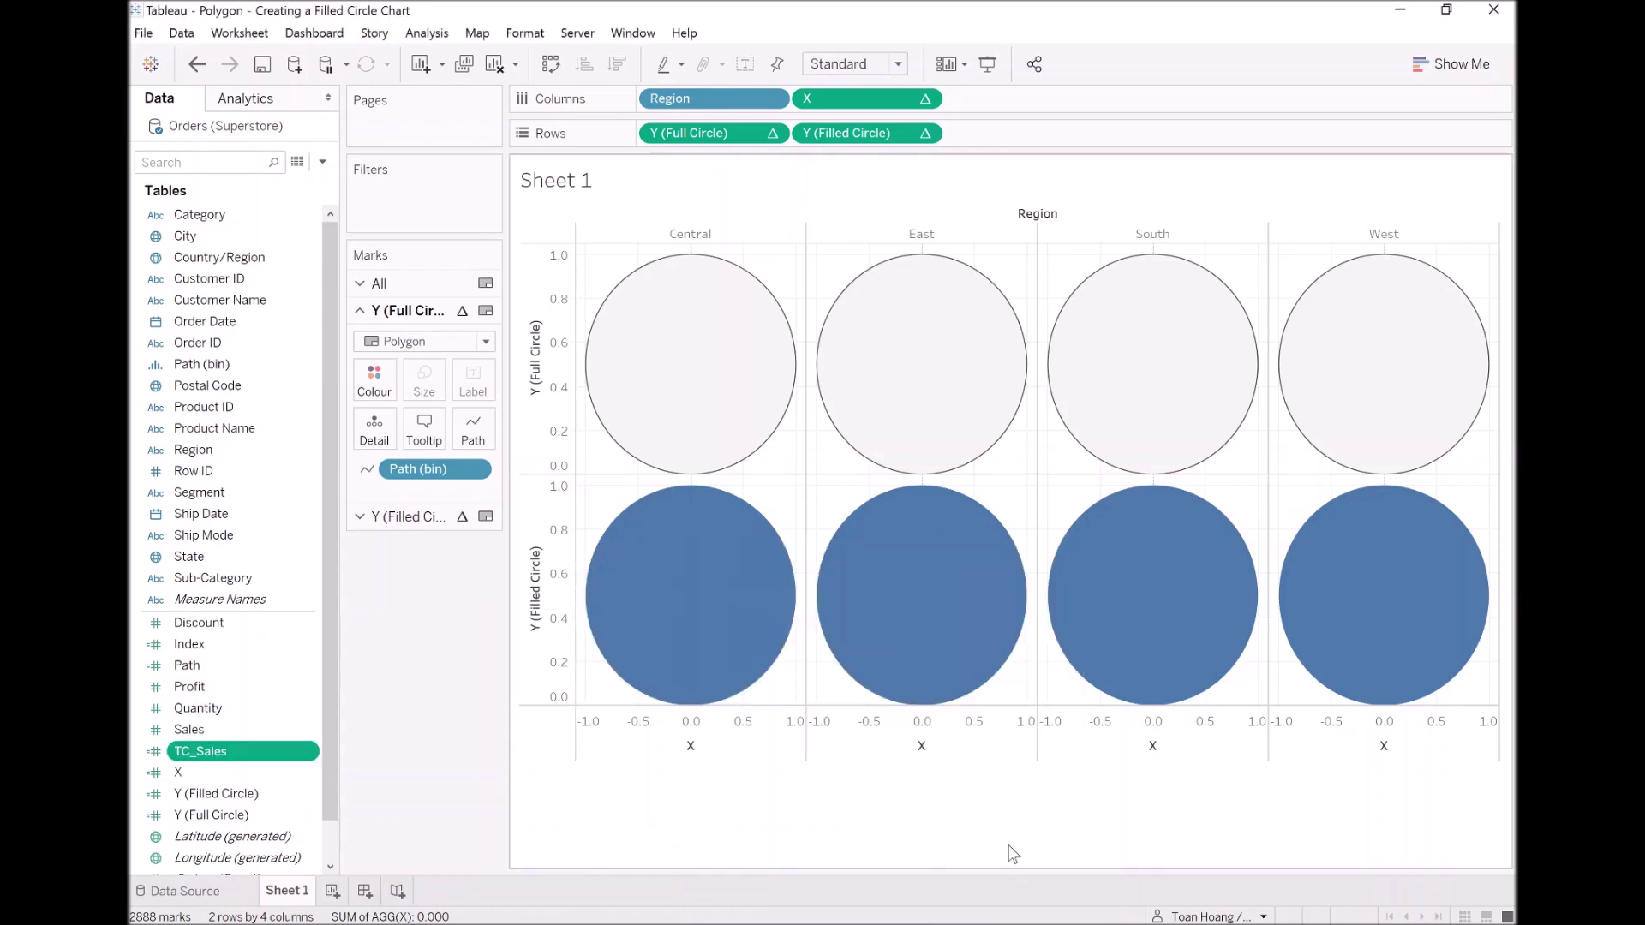
# Duplicate the TC_Sales field and rename the copy to TC_Total Sales
pyautogui.rightClick(262, 756)
pyautogui.click(310, 454)
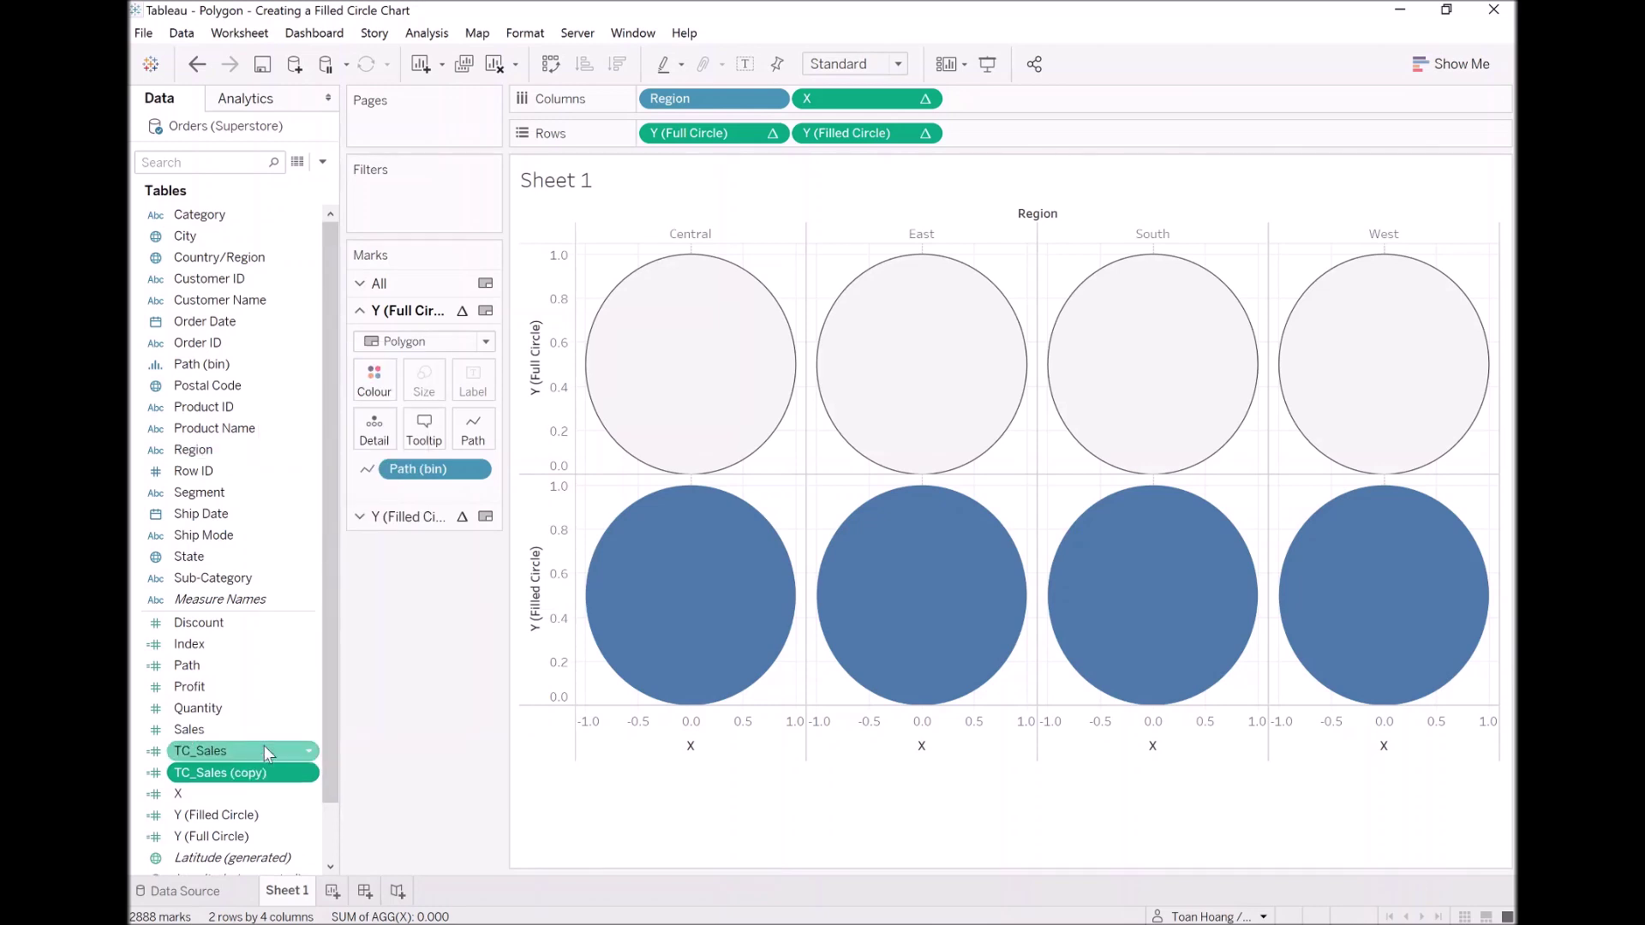
pyautogui.rightClick(250, 772)
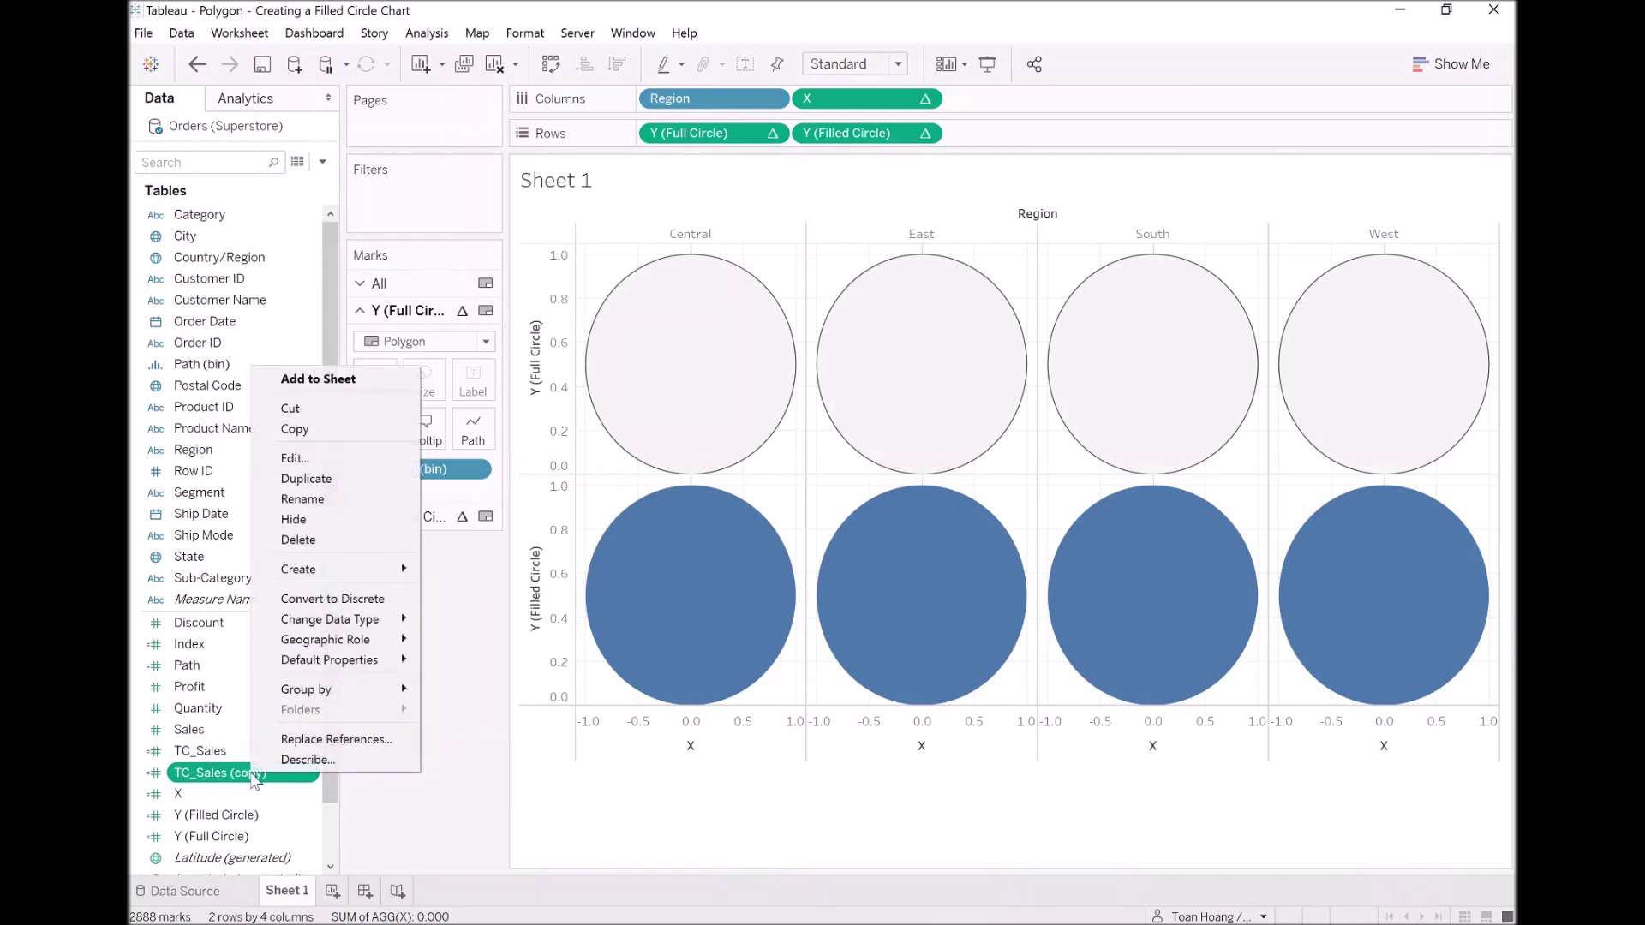
pyautogui.click(303, 499)
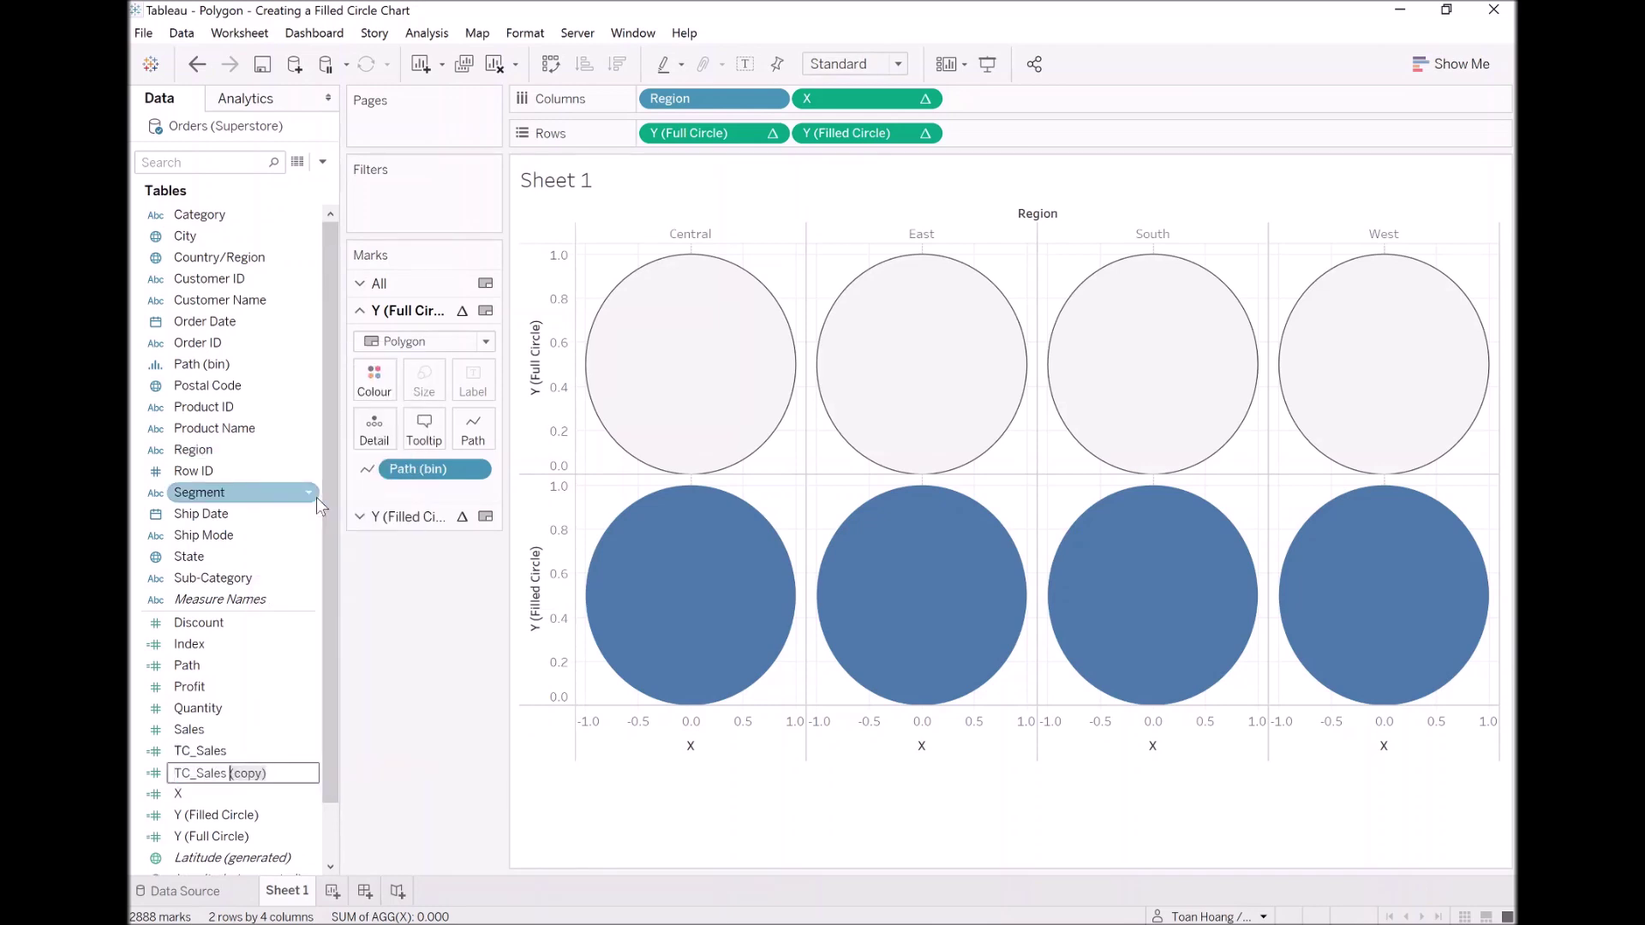
pyautogui.press('Delete')
pyautogui.write('Total')
pyautogui.press('Return')
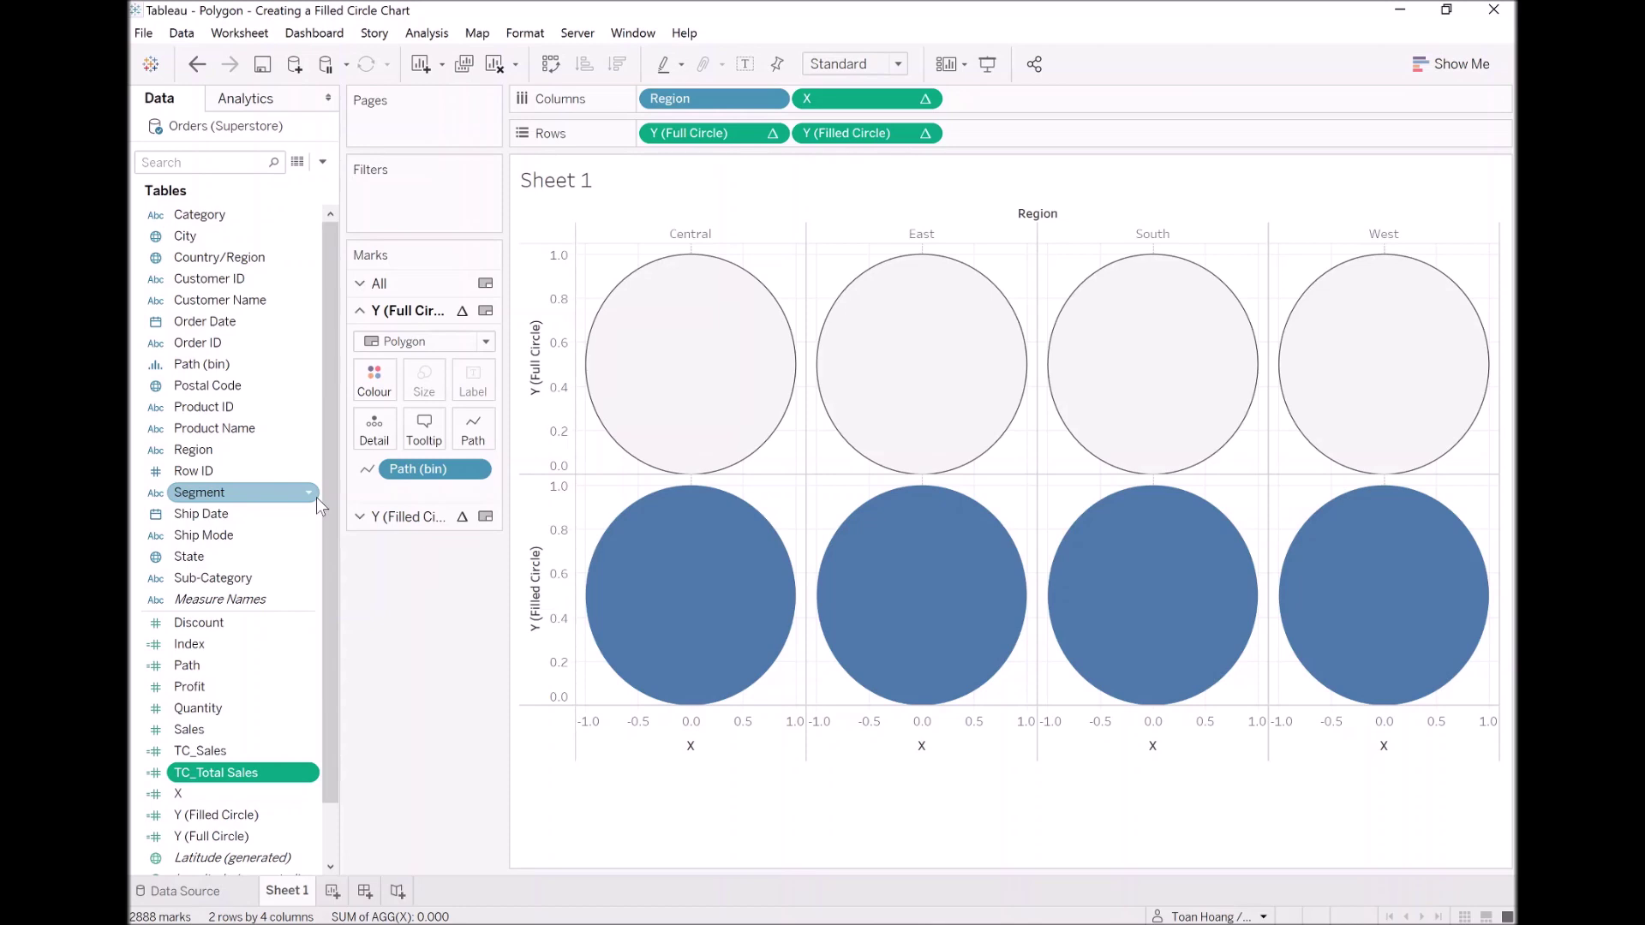
pyautogui.click(323, 162)
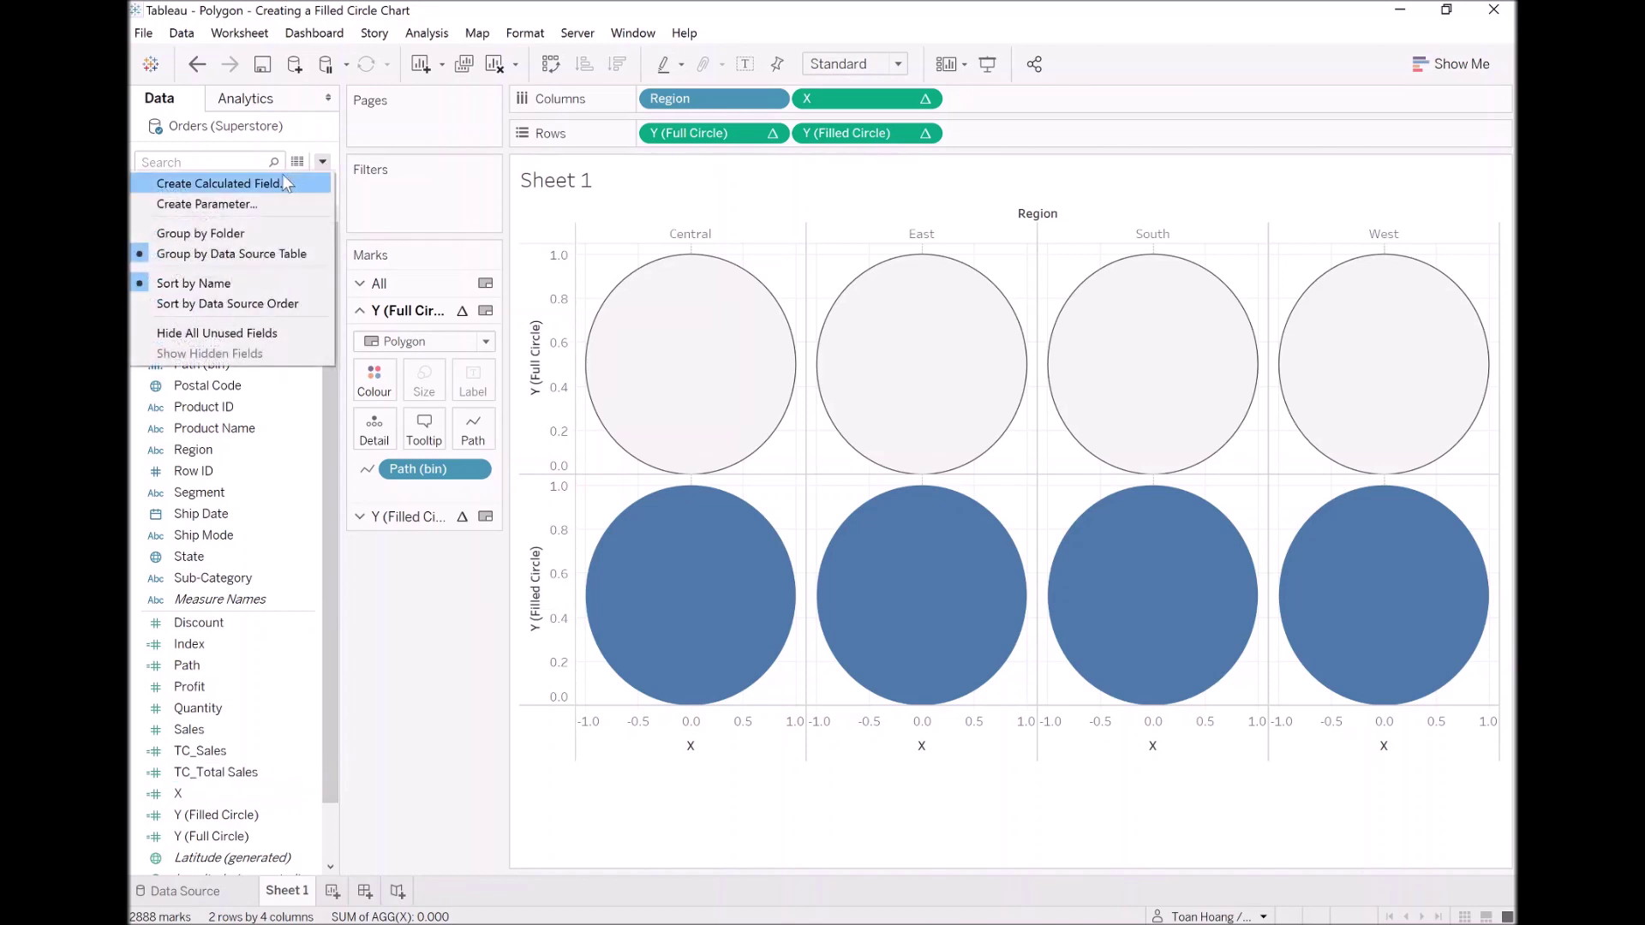
# Create a calculated field TC_Percentage with the formula [TC_Sales] / [TC_Total Sales]
pyautogui.click(281, 175)
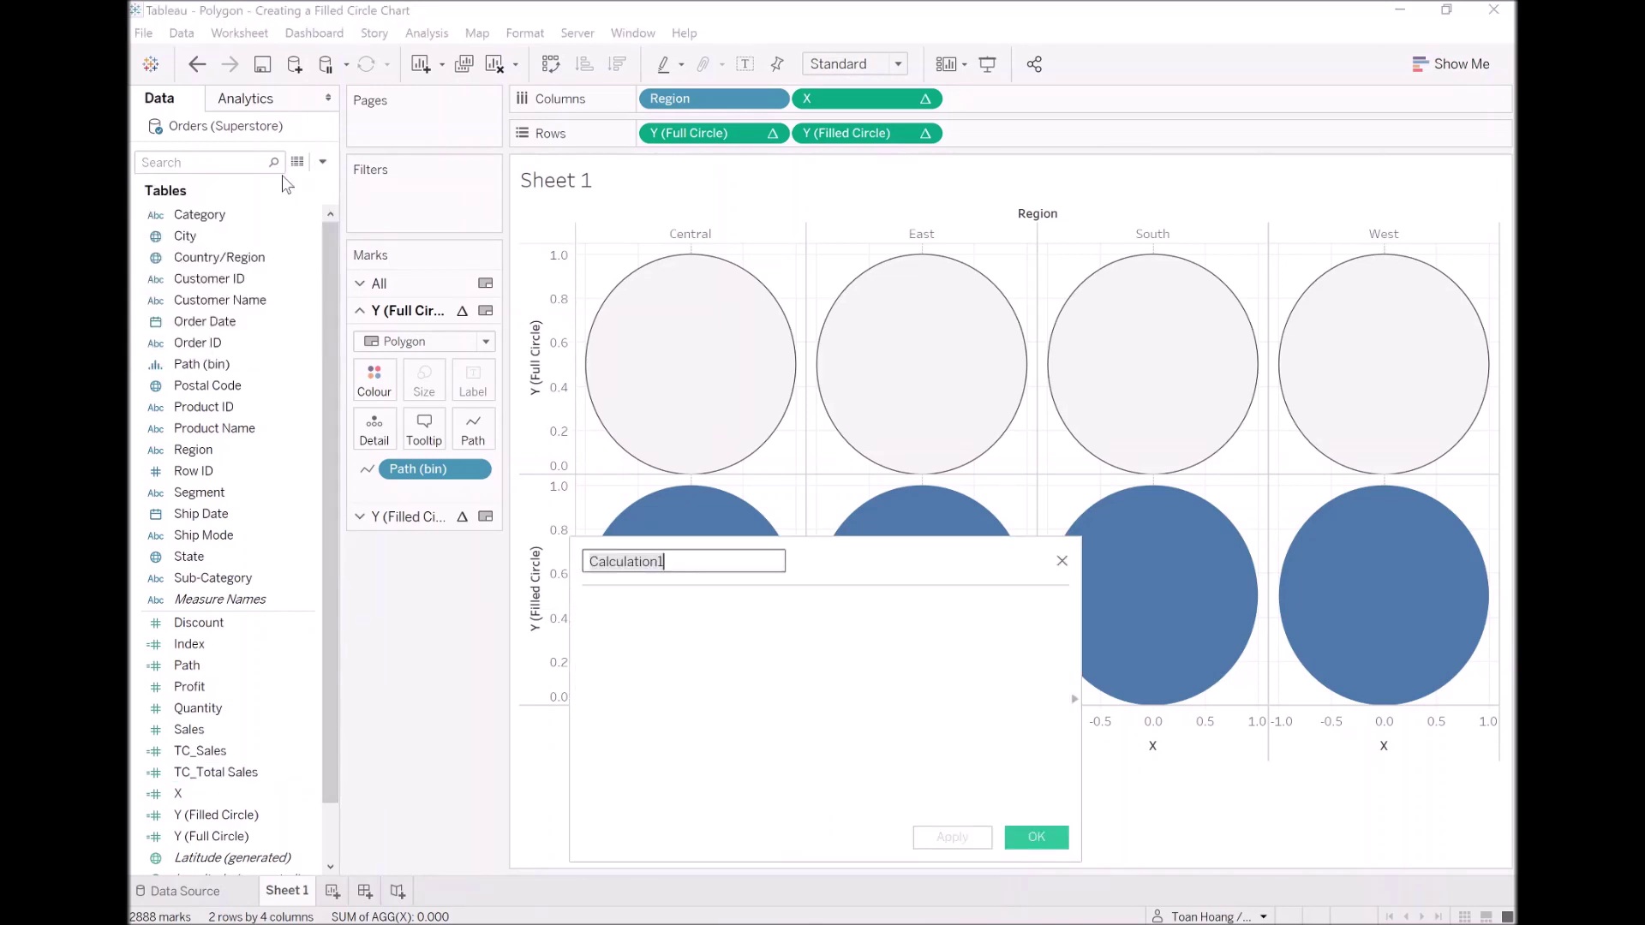
pyautogui.write('TC_P')
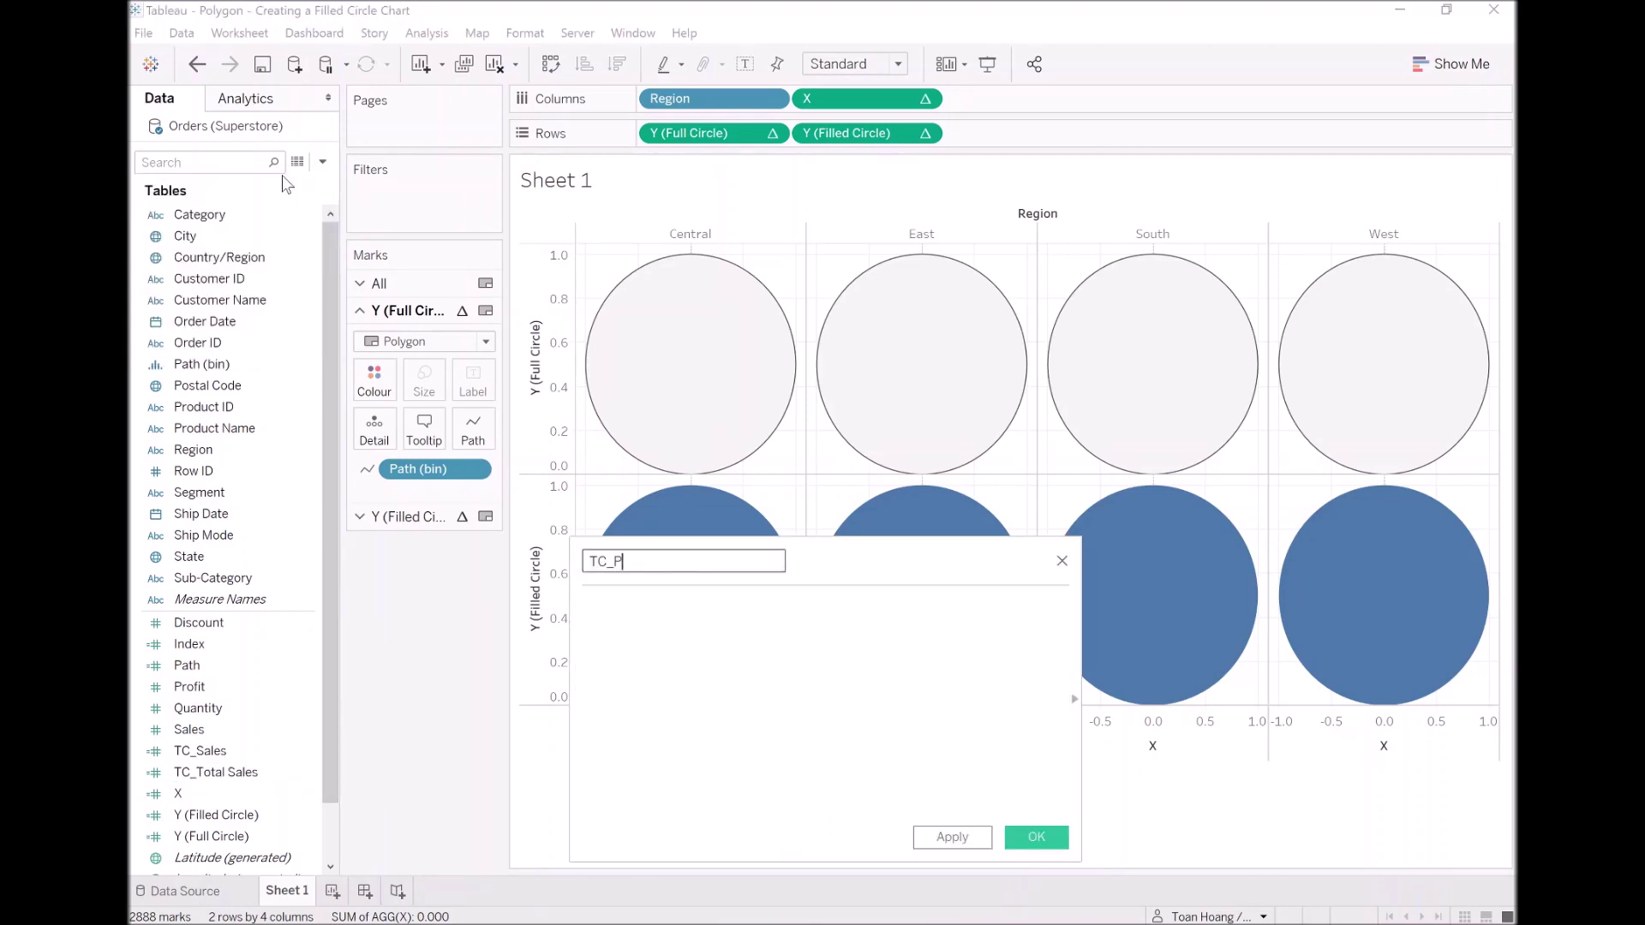
pyautogui.write('ercentage')
pyautogui.press('Tab')
pyautogui.write('TC')
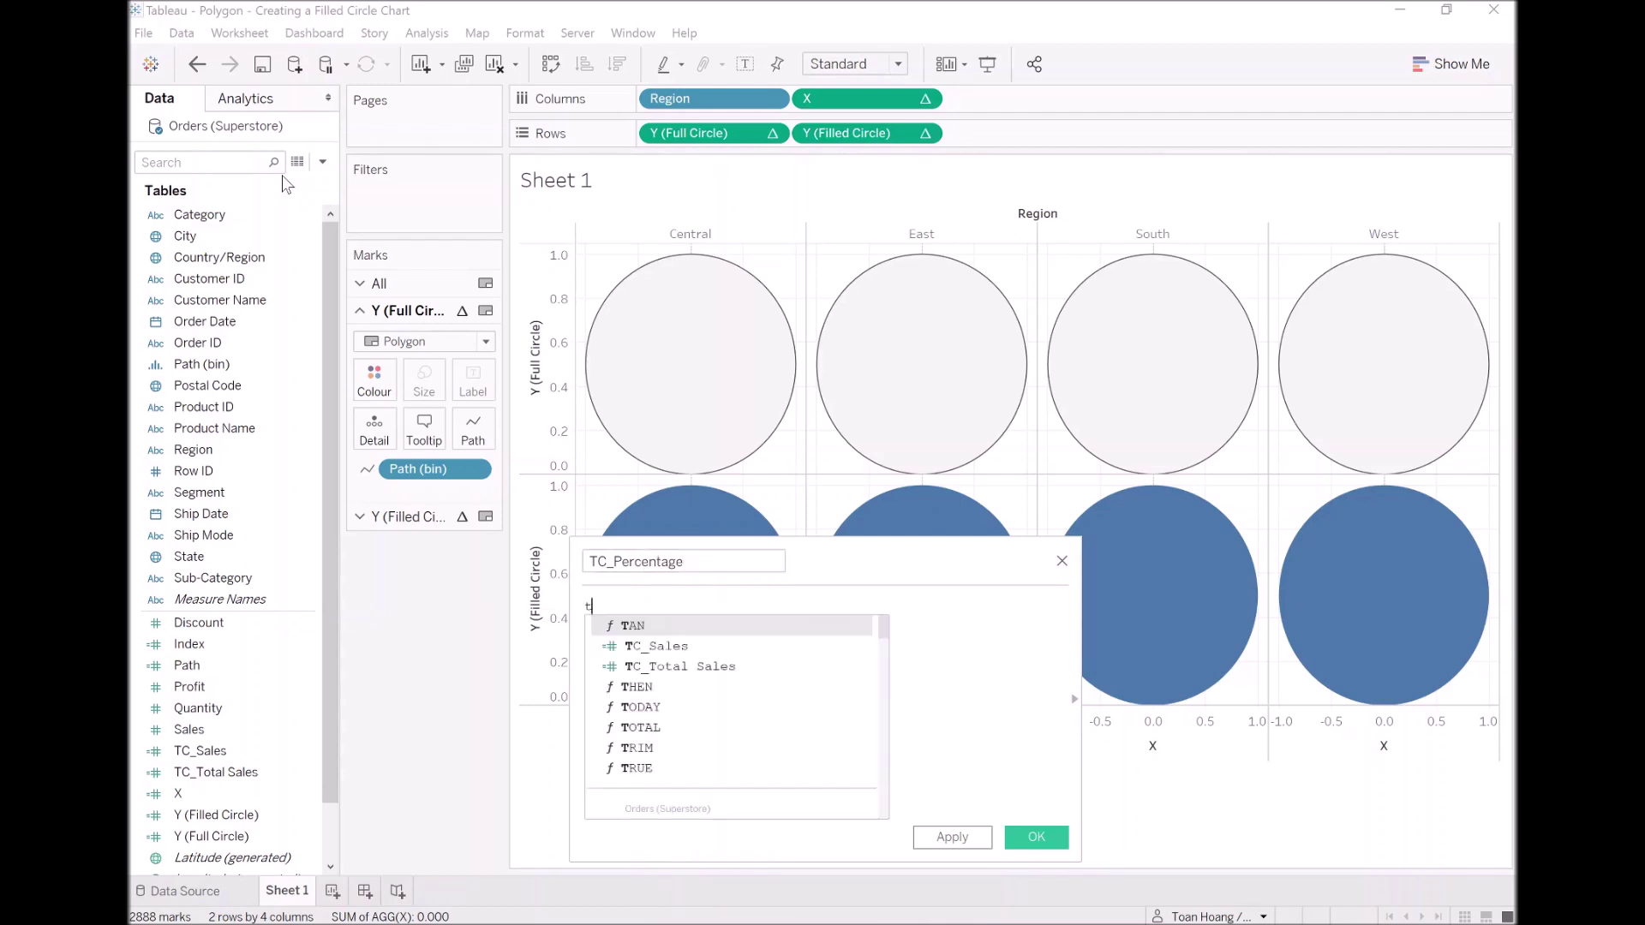
pyautogui.press('Return')
pyautogui.write('/ TC')
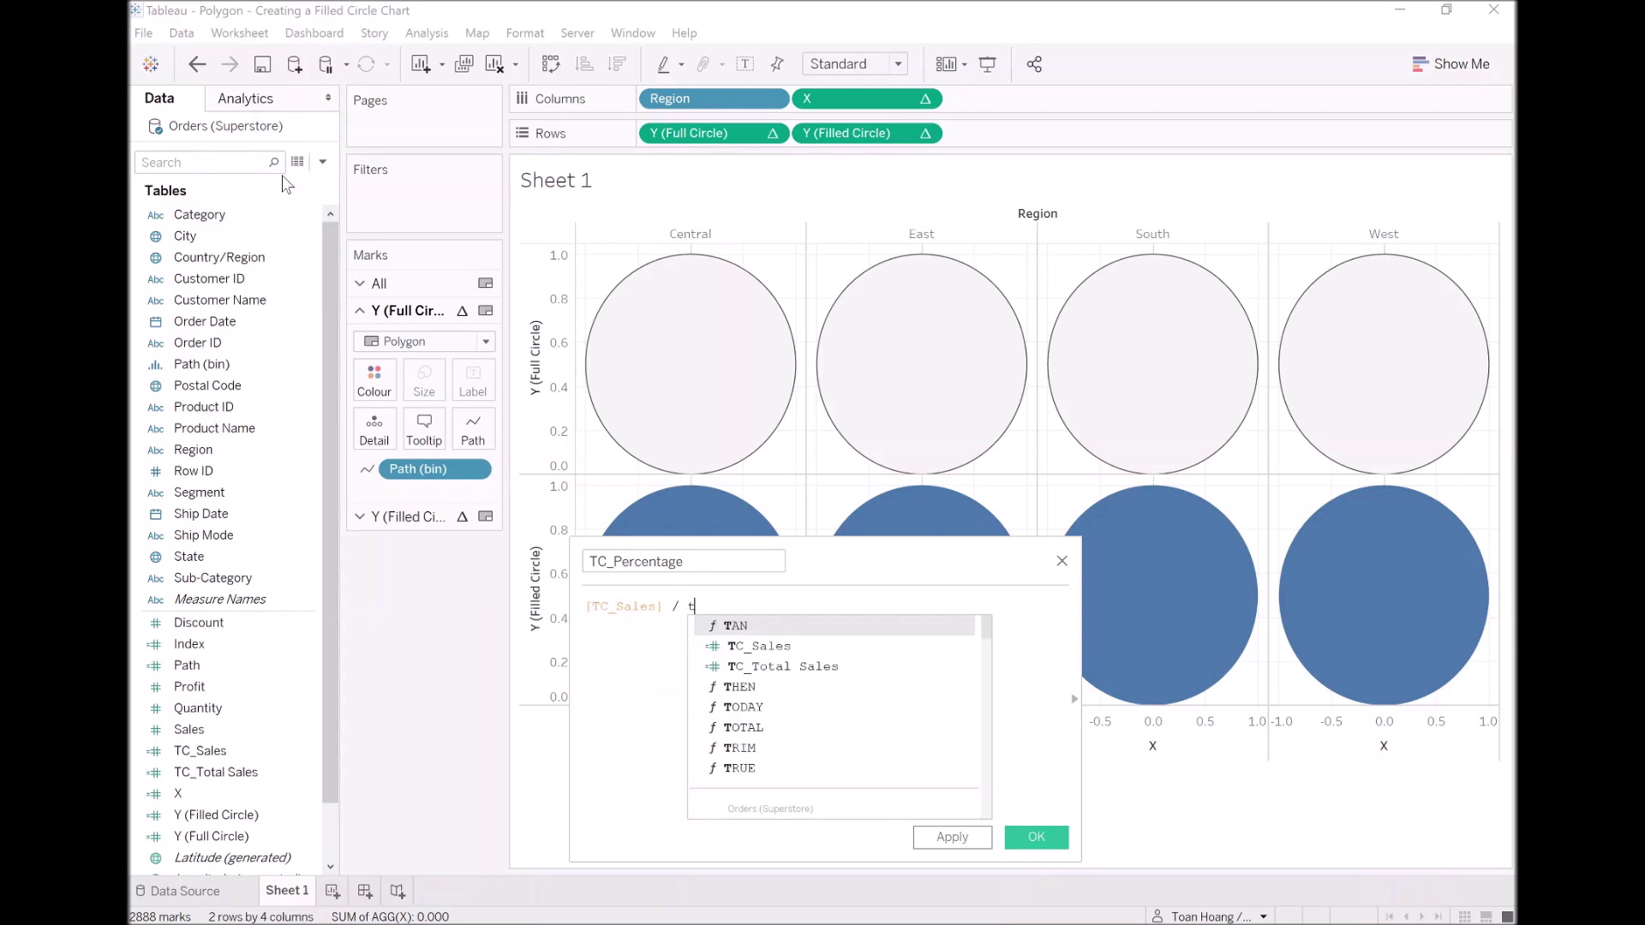
pyautogui.press('Down')
pyautogui.press('Return')
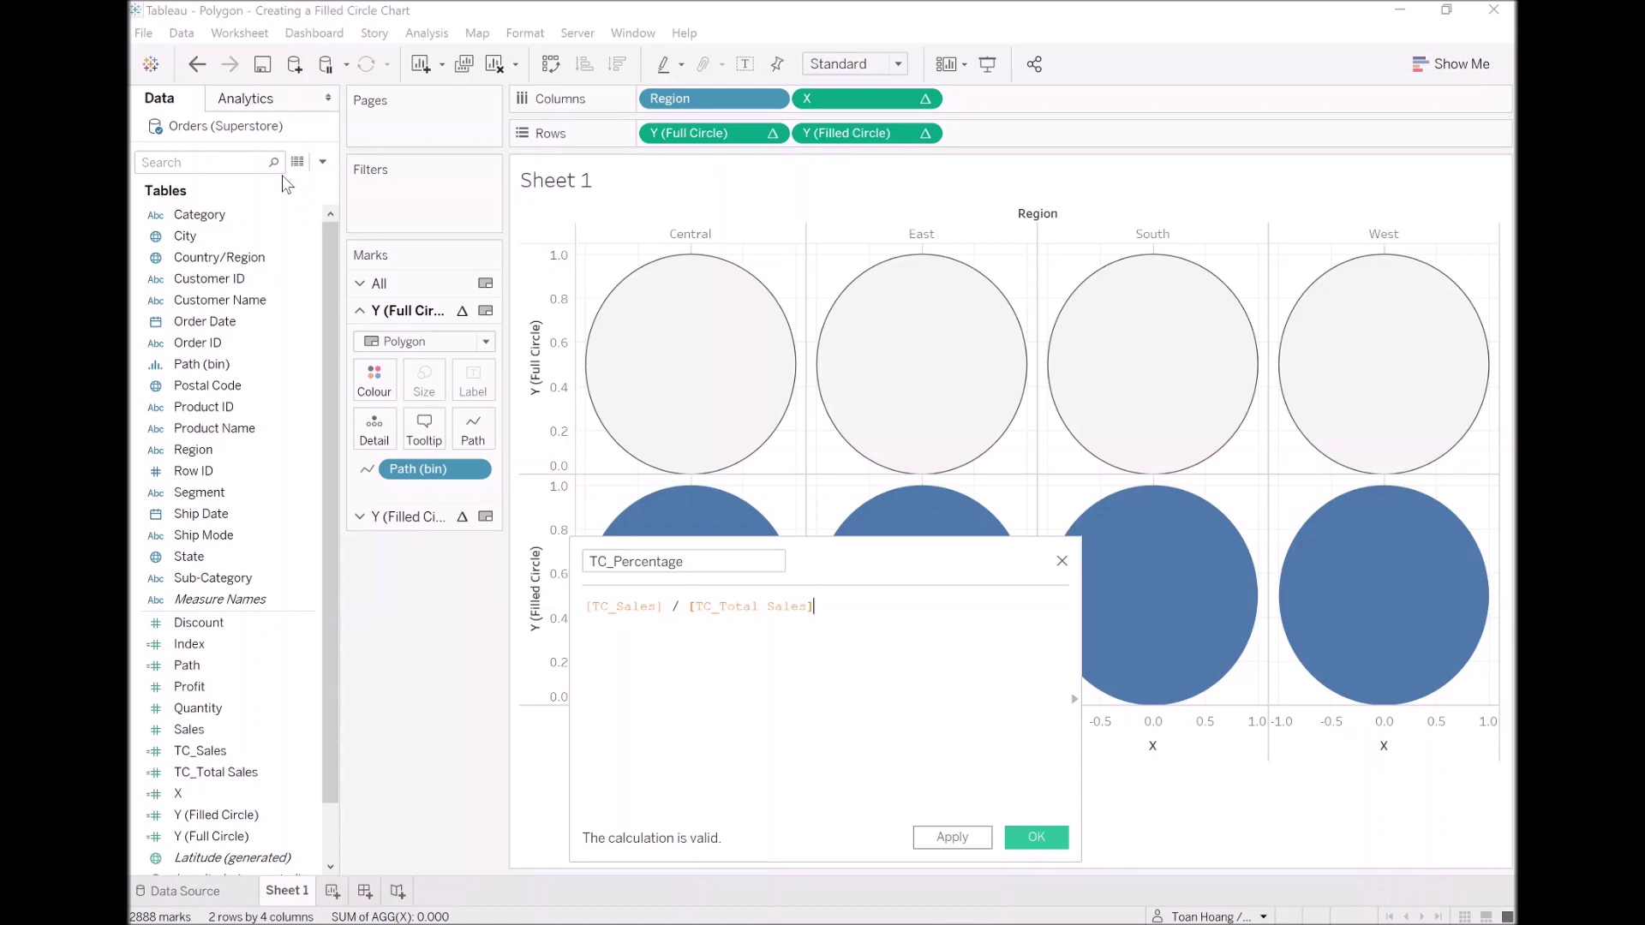
pyautogui.click(1034, 837)
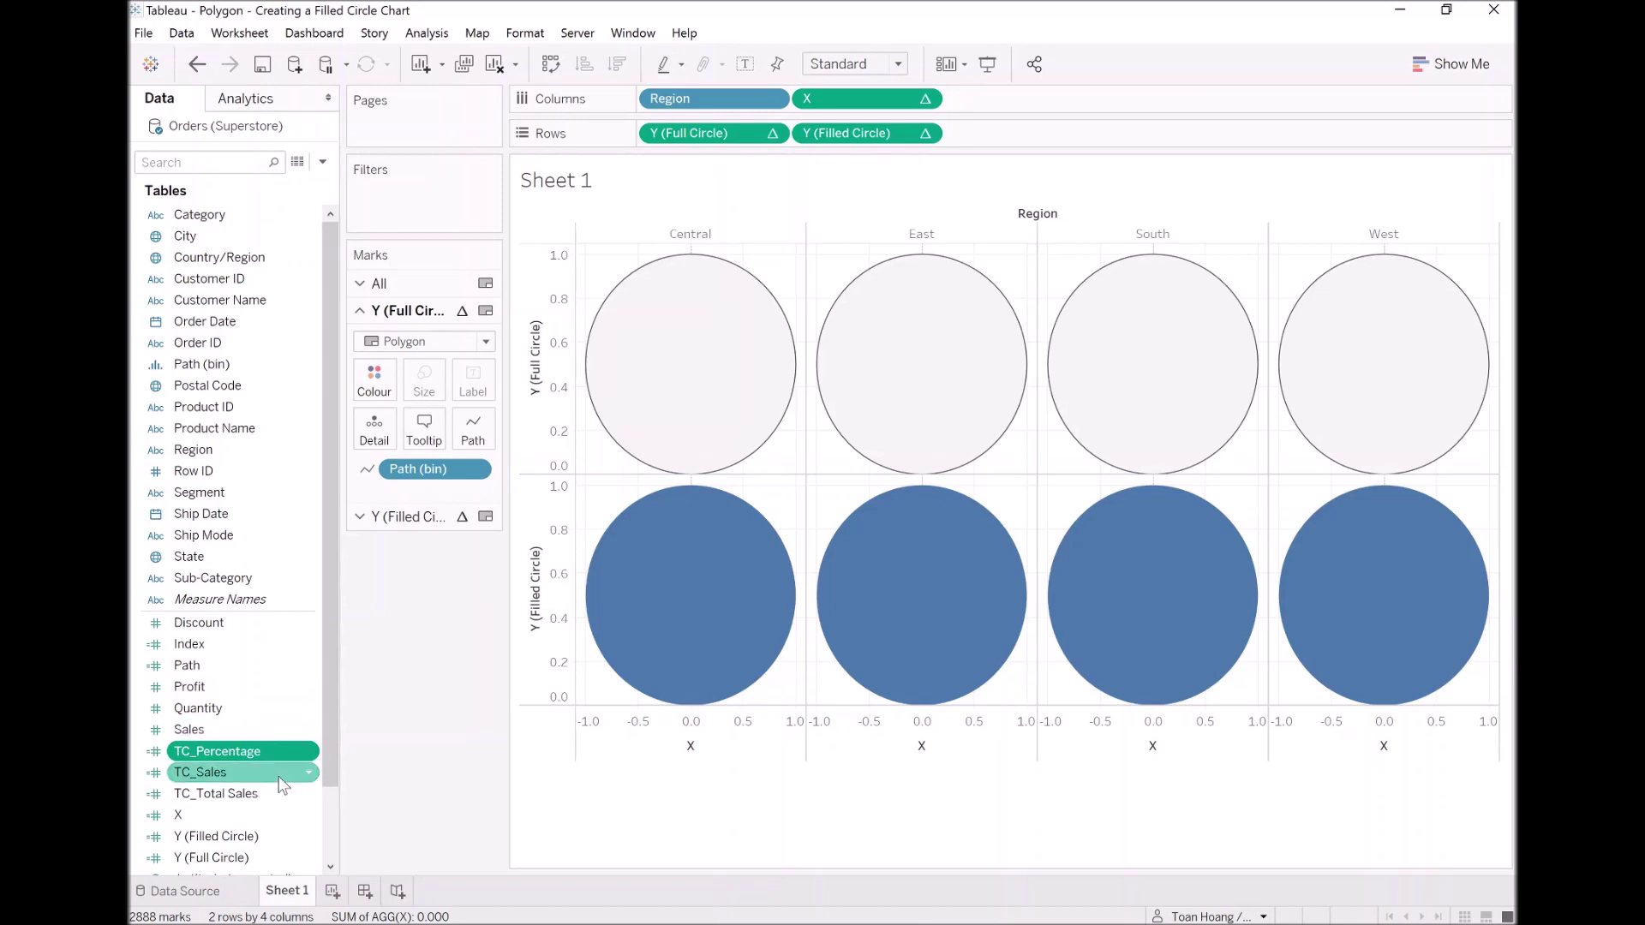
# Wrap the Y (Filled Circle) expression in an IF condition testing it < [TC_Percentage] THEN
pyautogui.rightClick(238, 844)
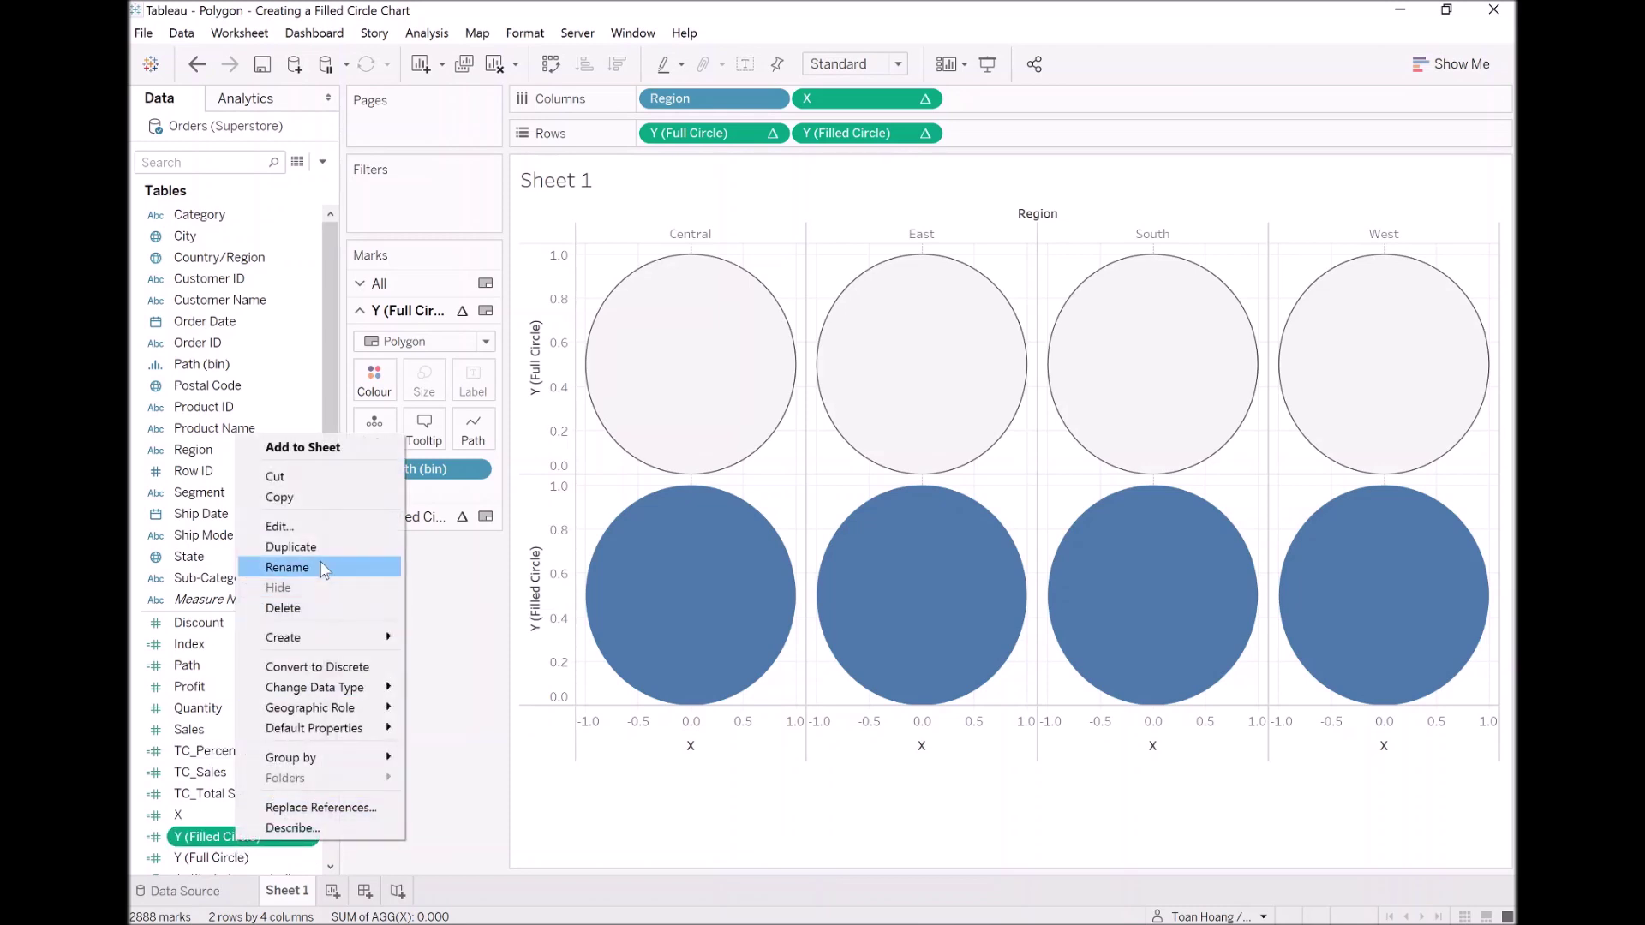
pyautogui.click(326, 525)
pyautogui.click(616, 605)
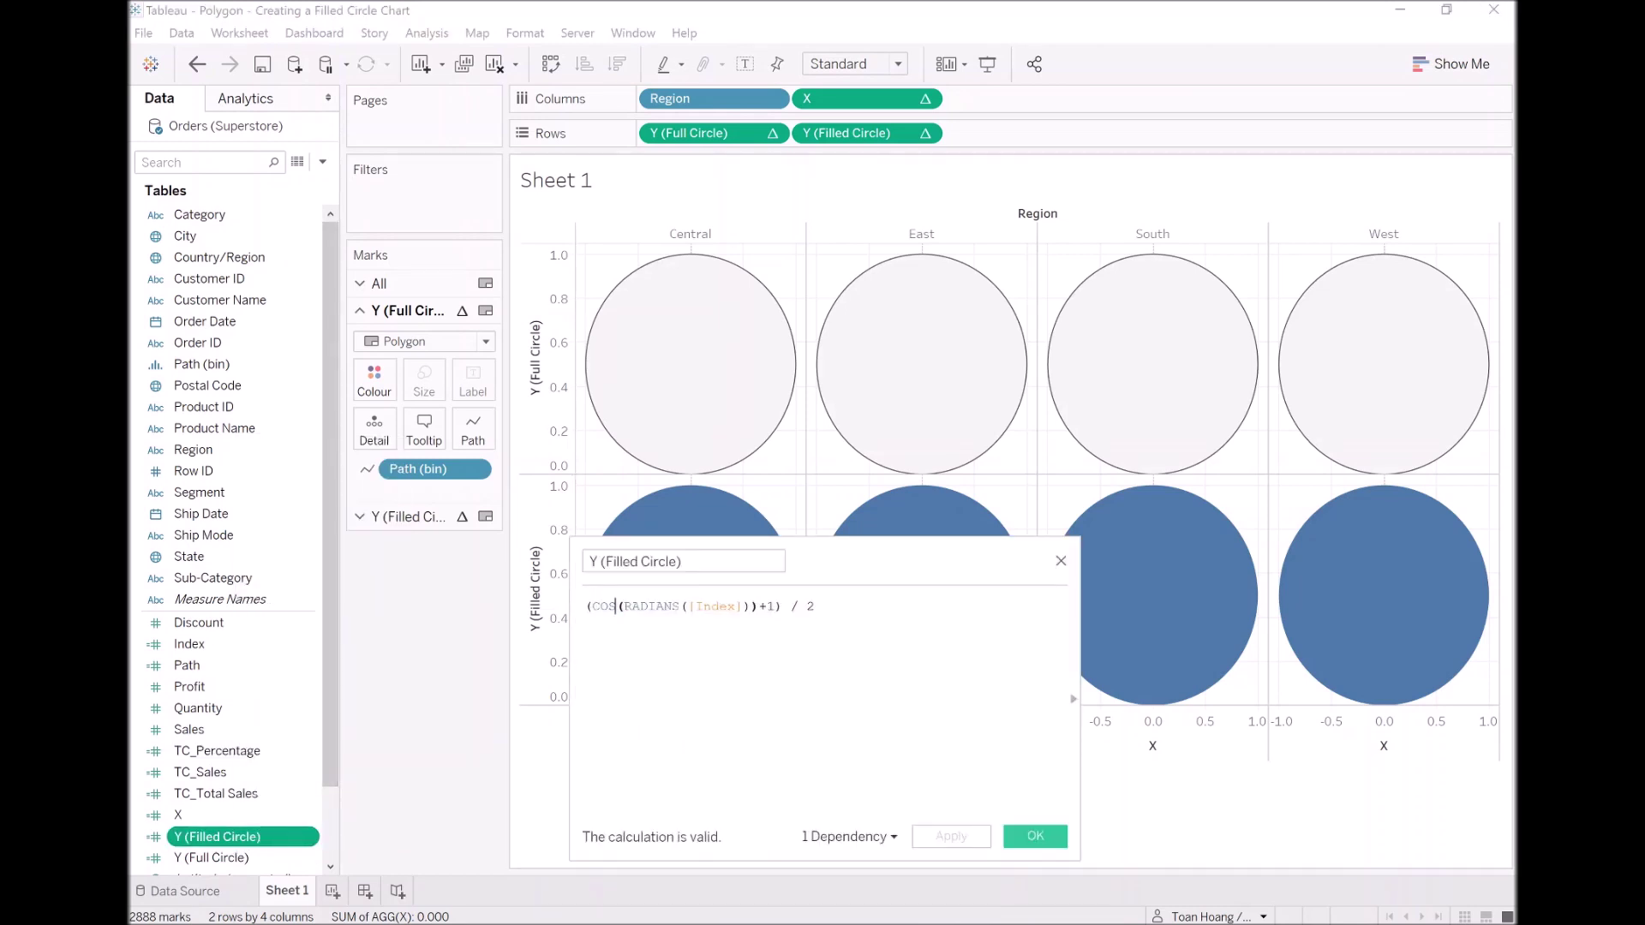
pyautogui.click(585, 605)
pyautogui.write('IF')
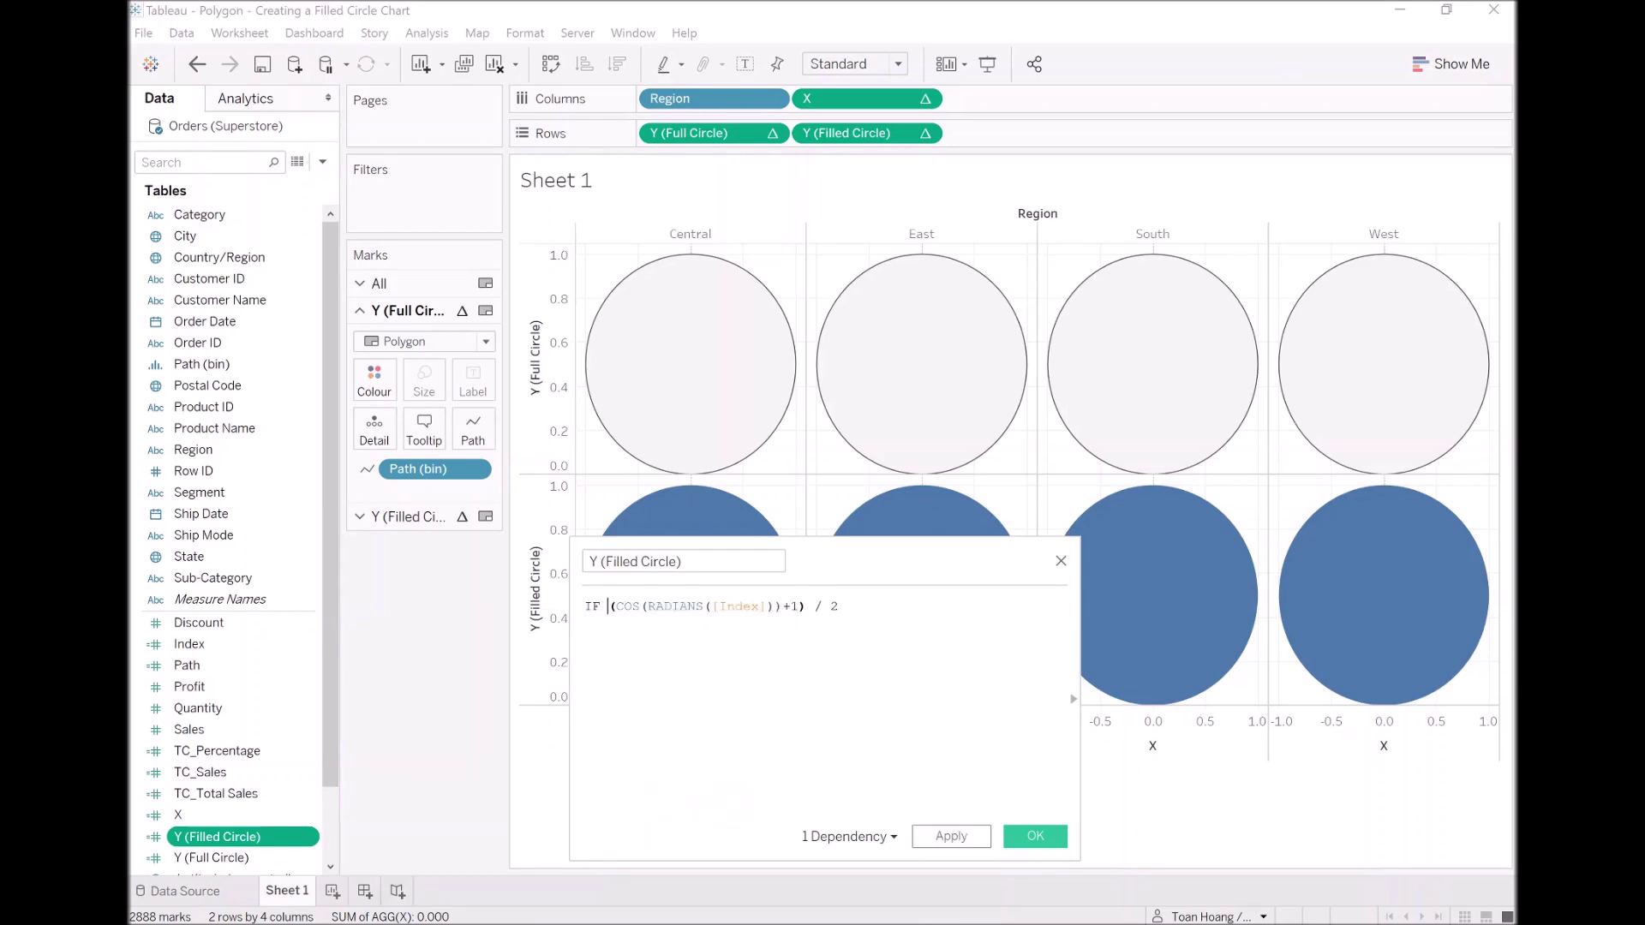
pyautogui.click(836, 606)
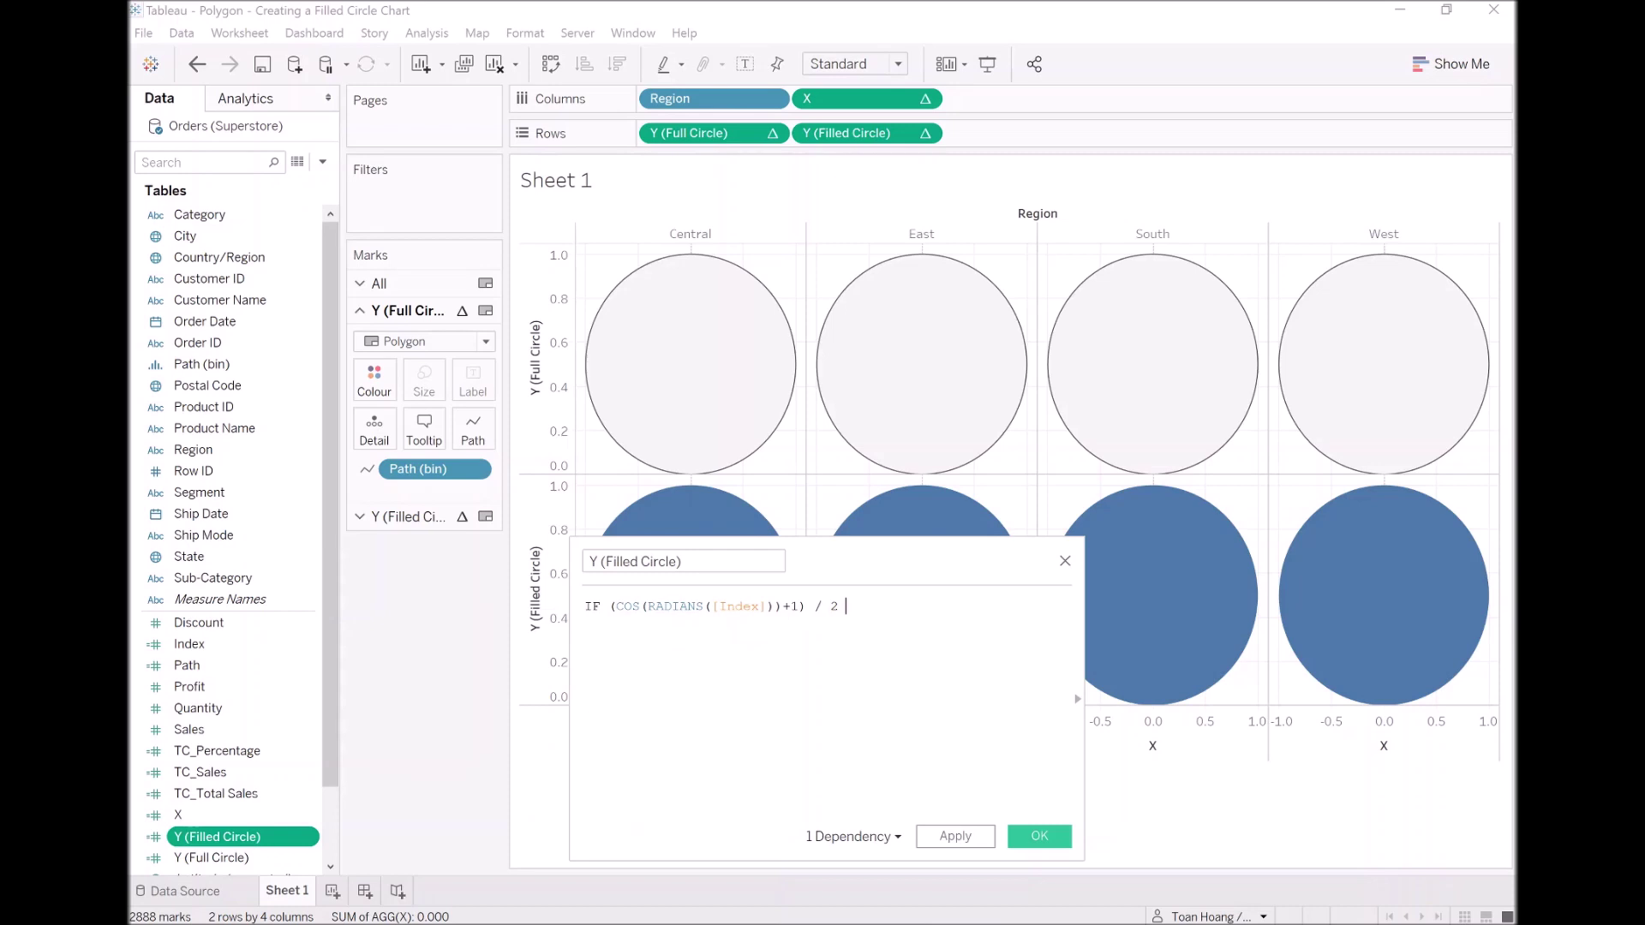
pyautogui.write('< tc')
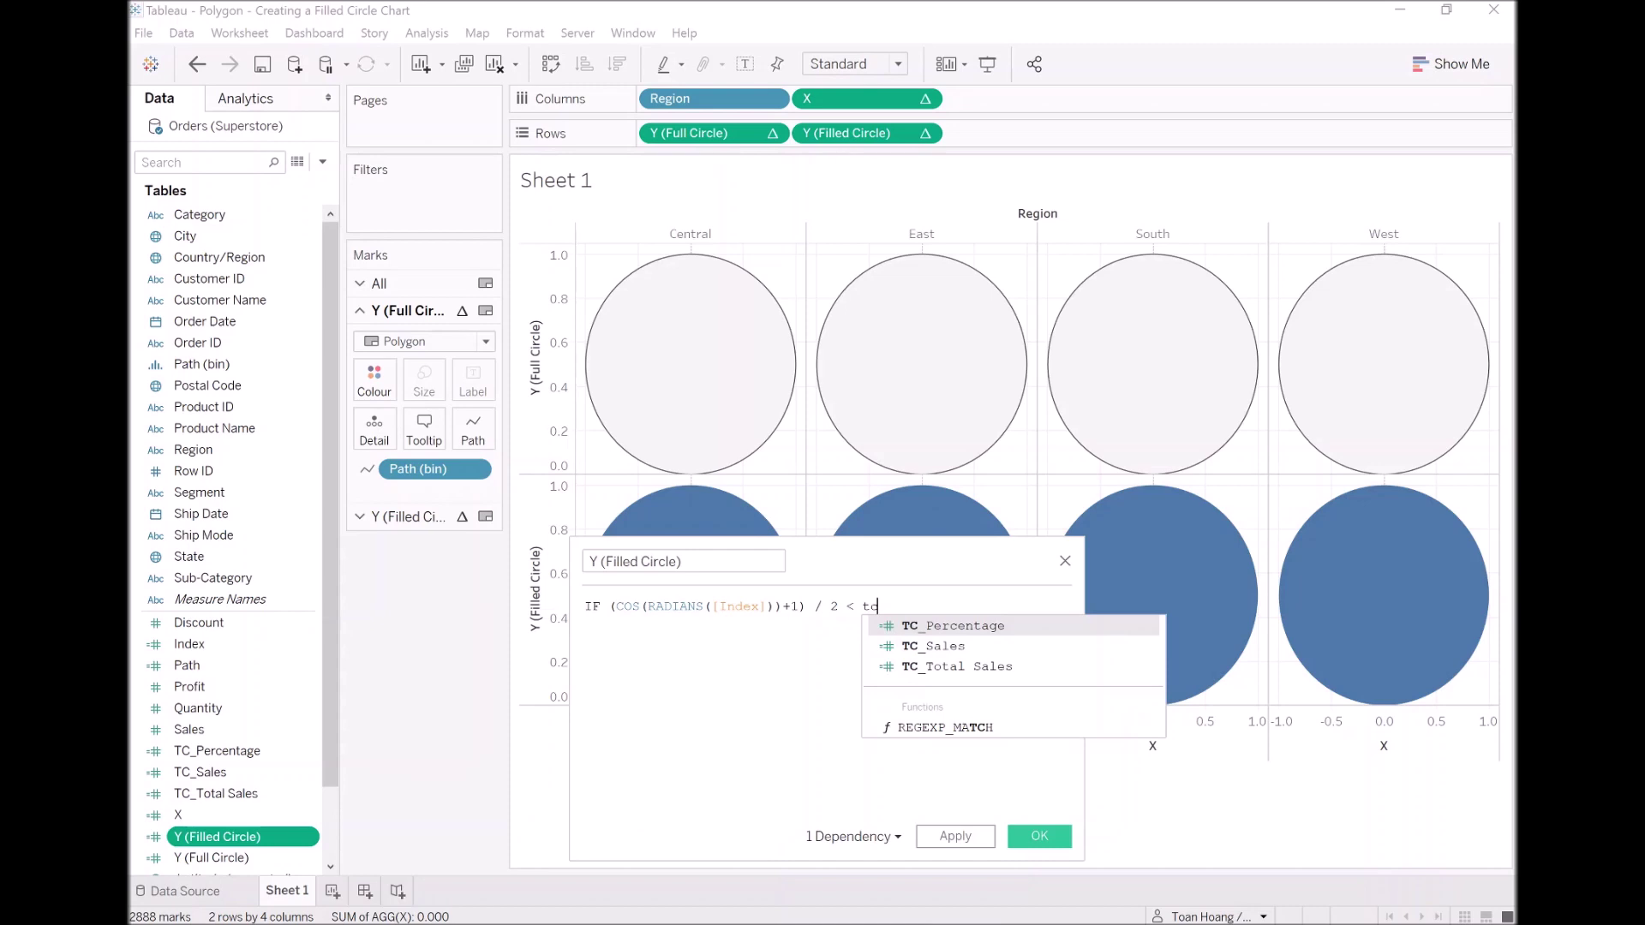
pyautogui.press('Return')
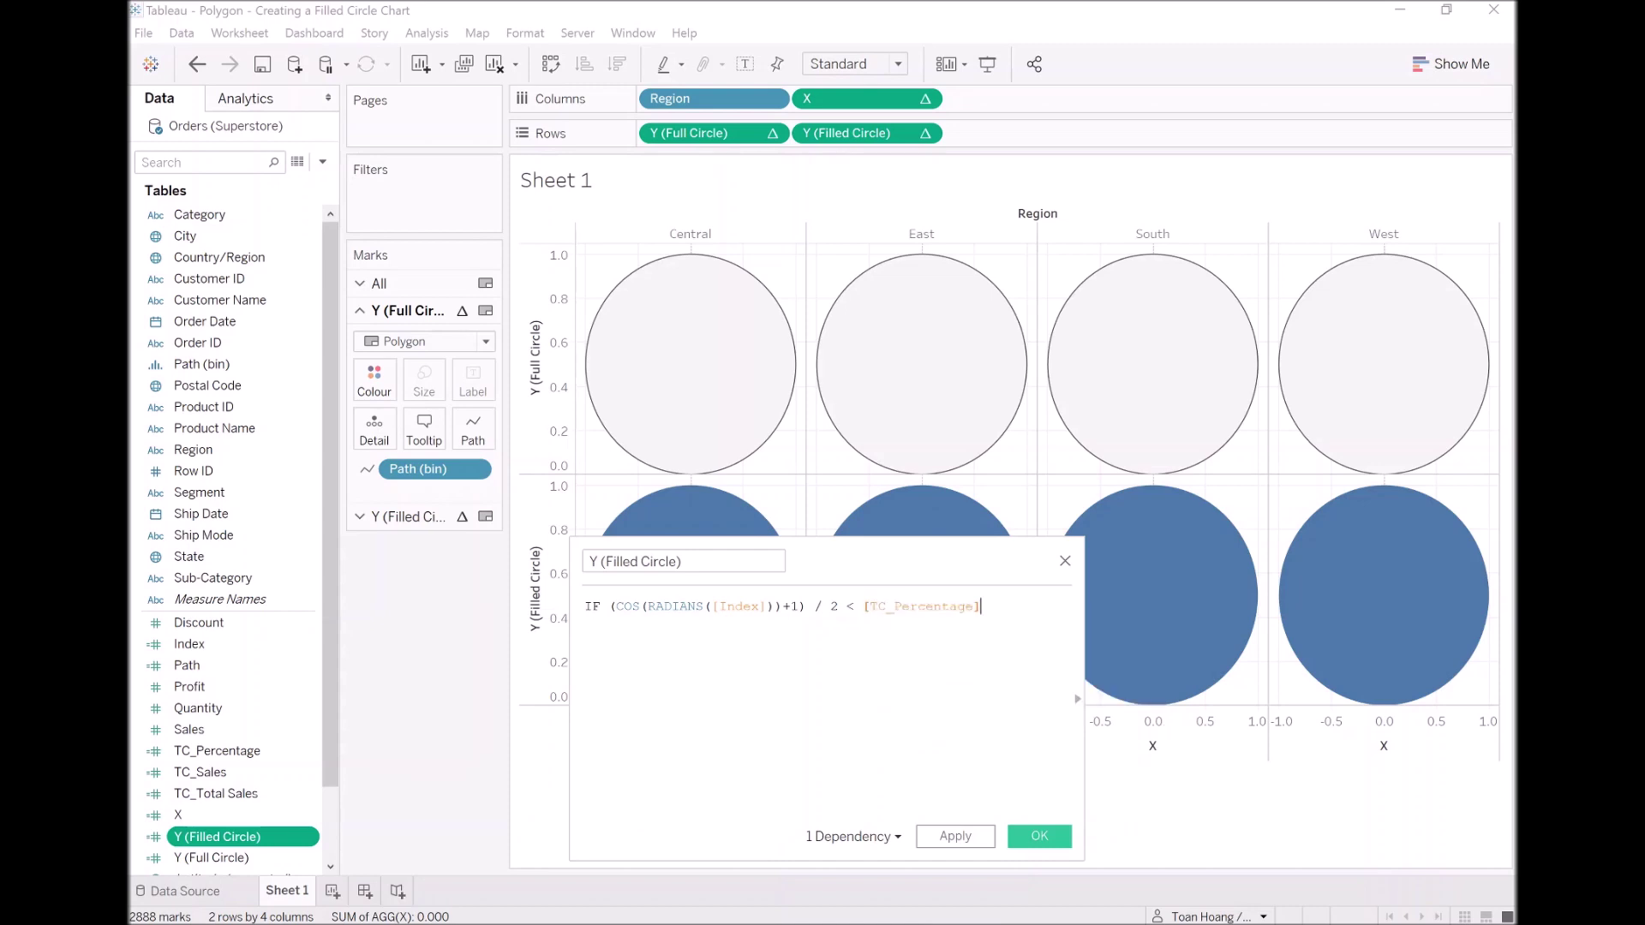
pyautogui.press('Return')
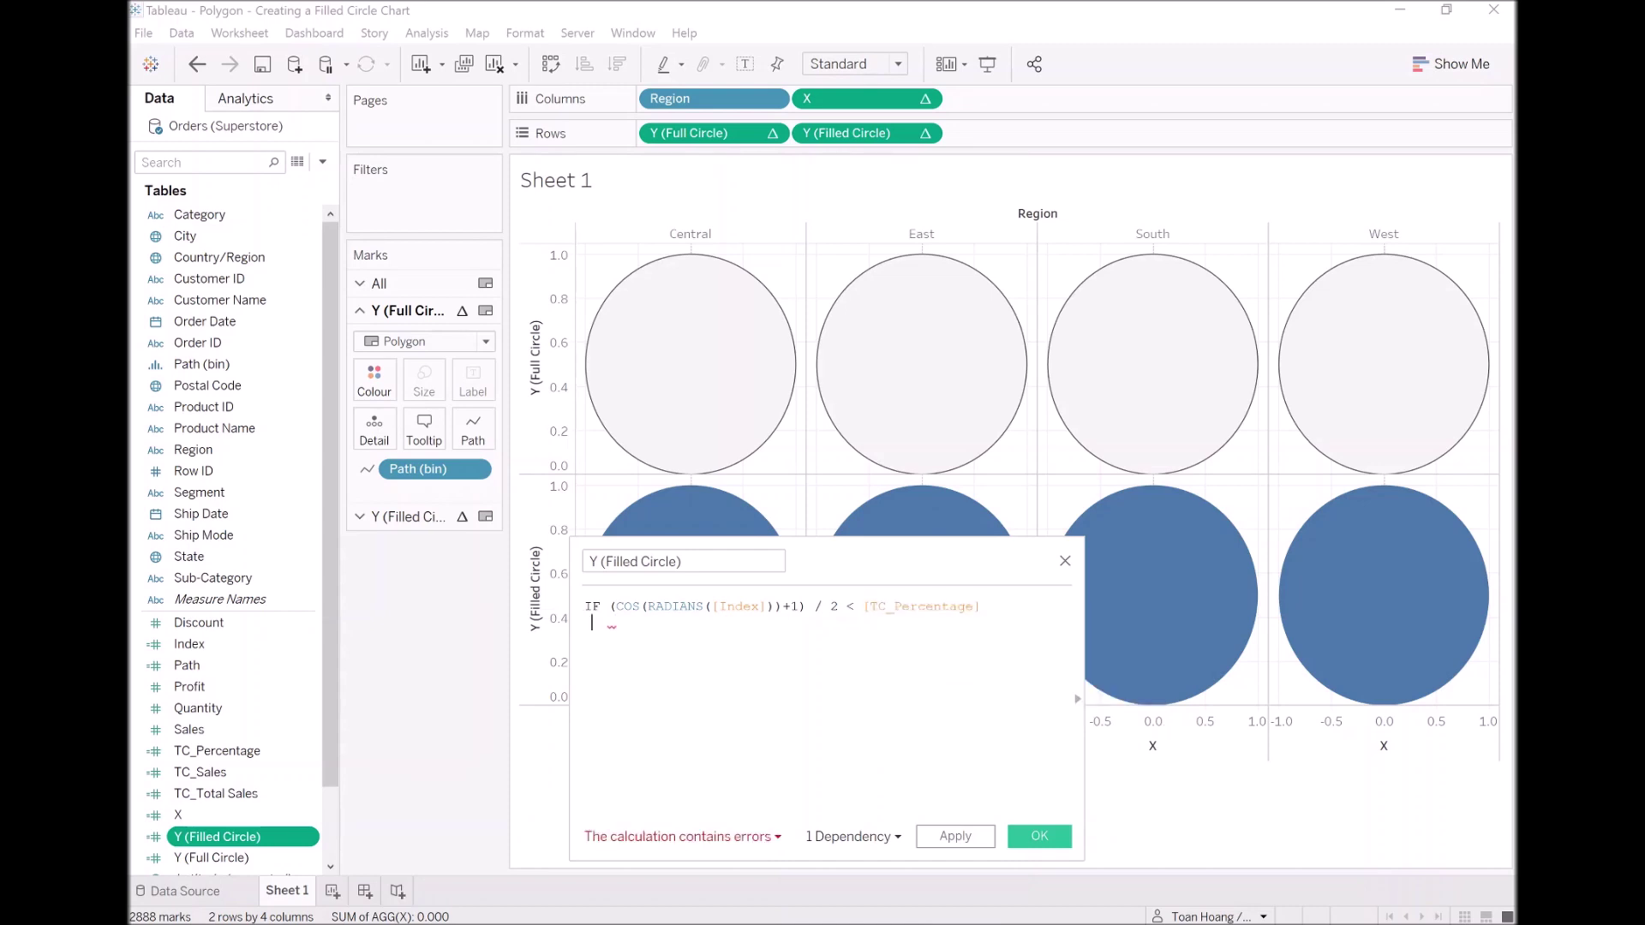
pyautogui.press('BackSpace')
pyautogui.write('T')
pyautogui.write('h')
pyautogui.press('Return')
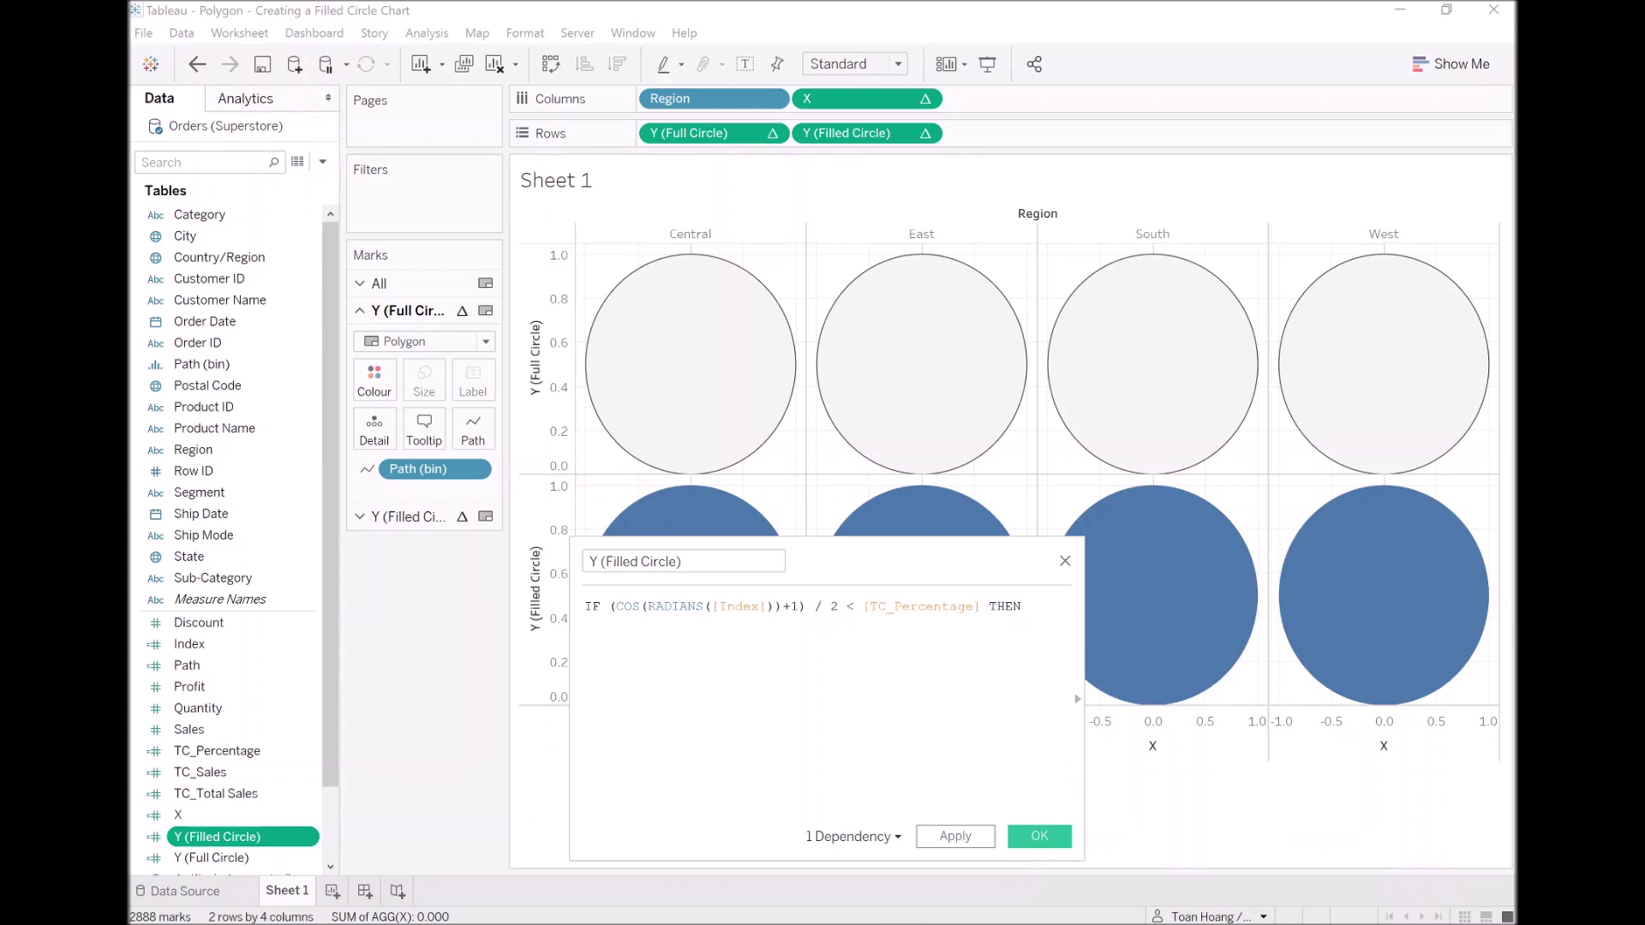
# Enter (COS(RADIANS([Index]))+1)/2 on an indented THEN line, replacing a mistaken Postal Code insert
pyautogui.press('Return')
pyautogui.press('Tab')
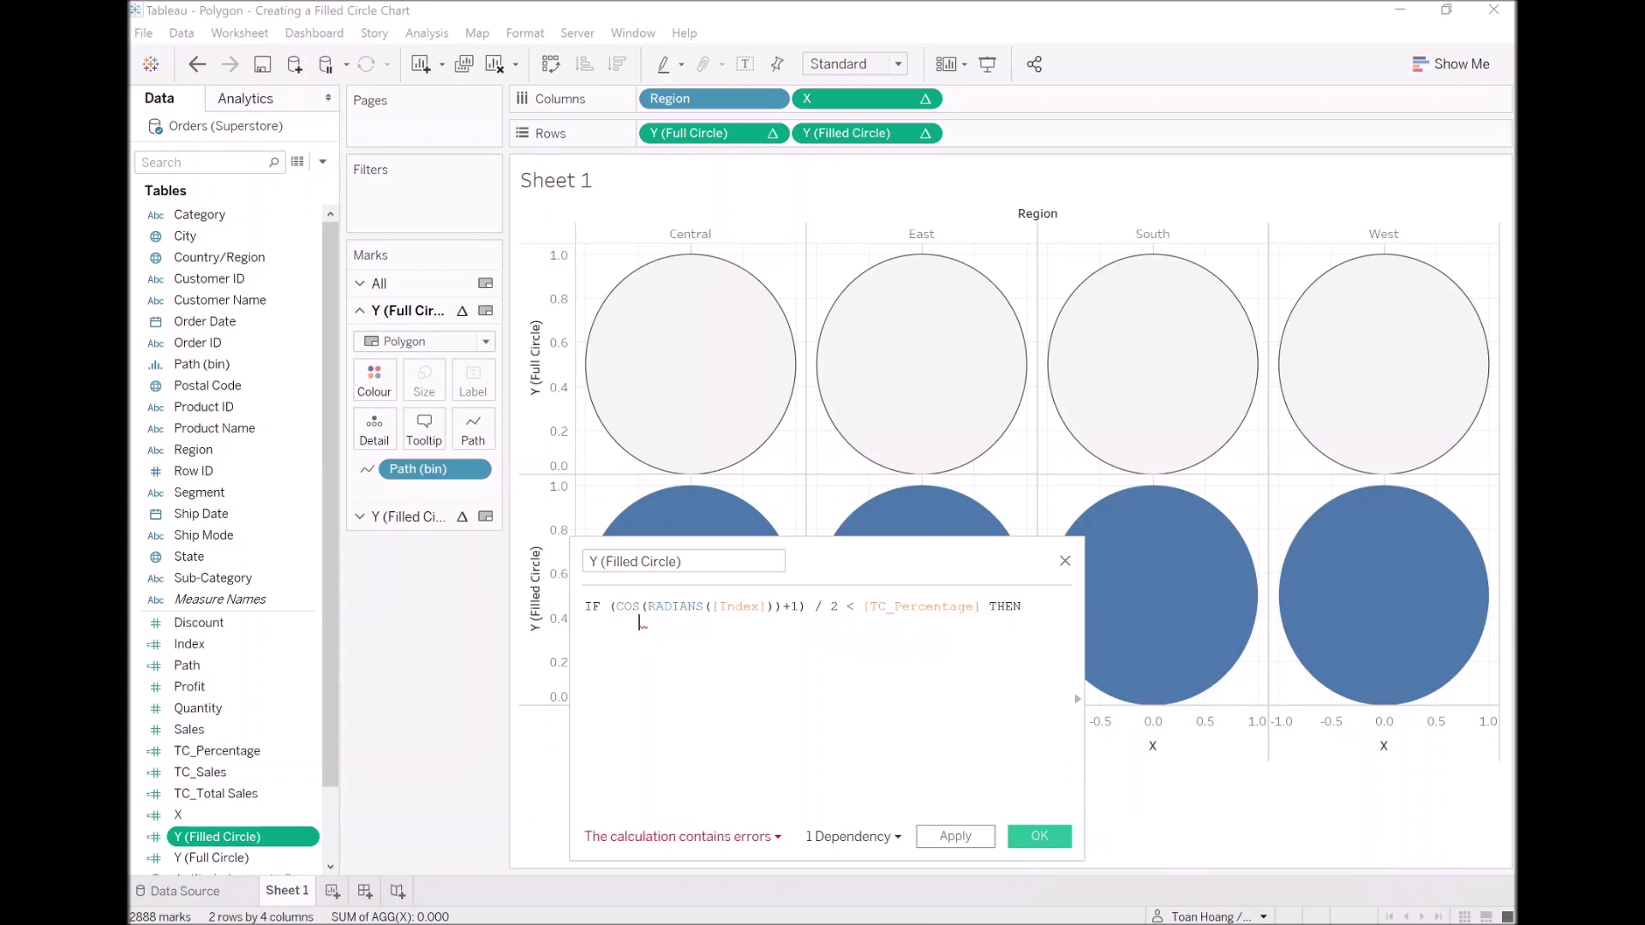
pyautogui.press('Tab')
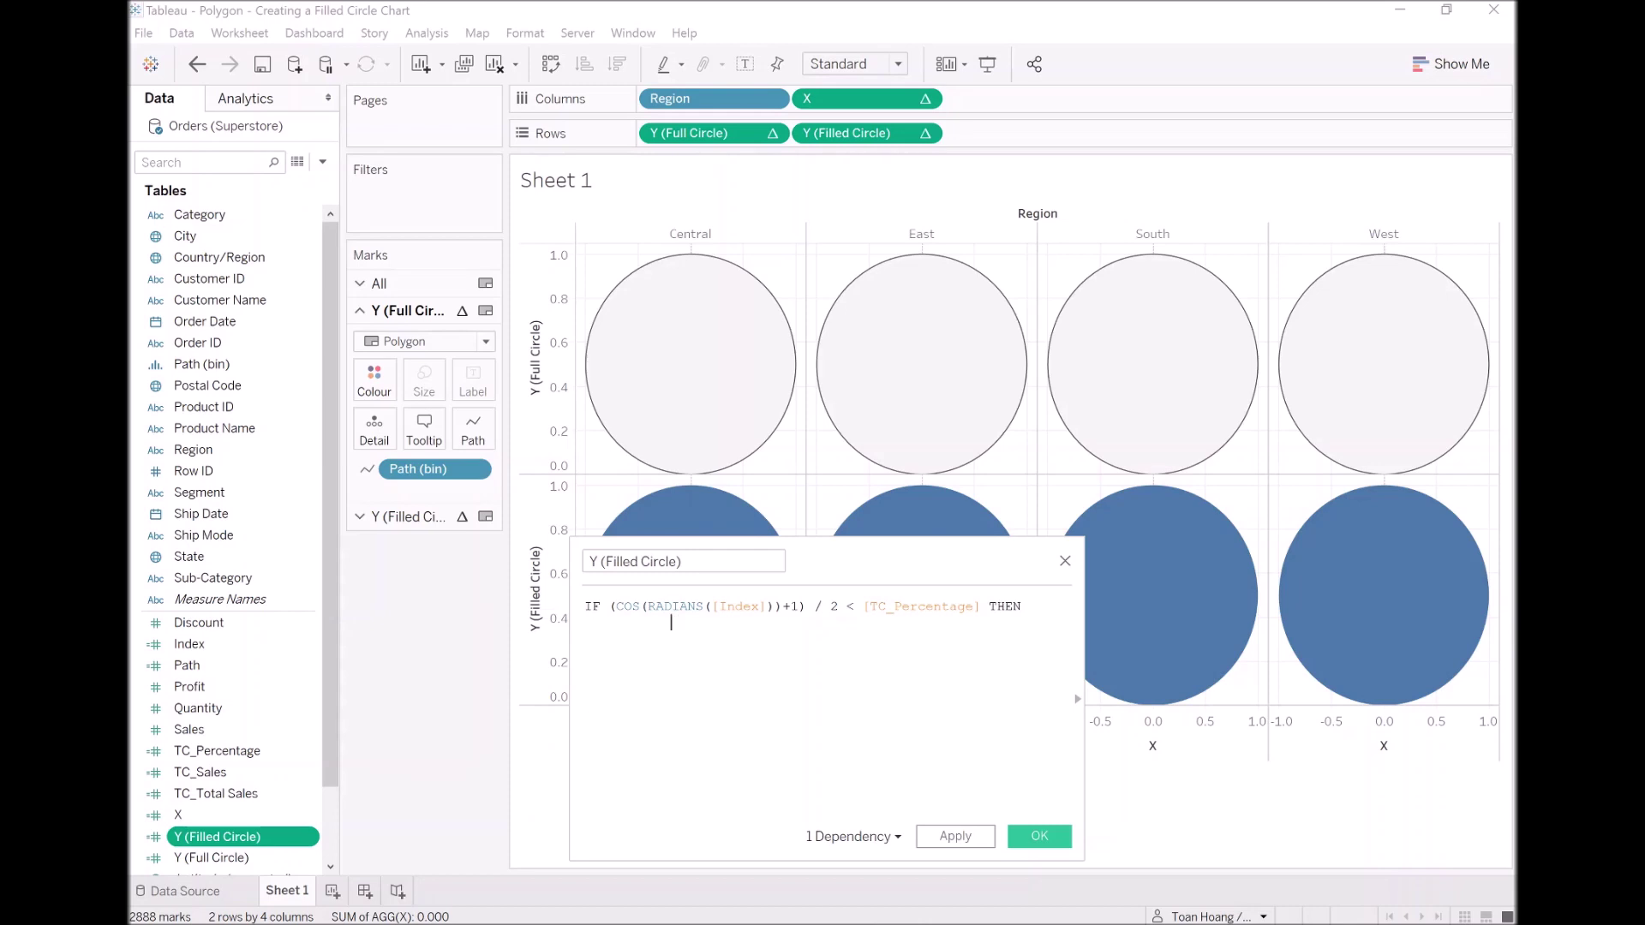
pyautogui.press('BackSpace')
pyautogui.write('(')
pyautogui.write('[Postal Code]')
pyautogui.press('Return')
pyautogui.hotkey('ctrl', 'shift', 'Left')
pyautogui.write('cos')
pyautogui.press('Return')
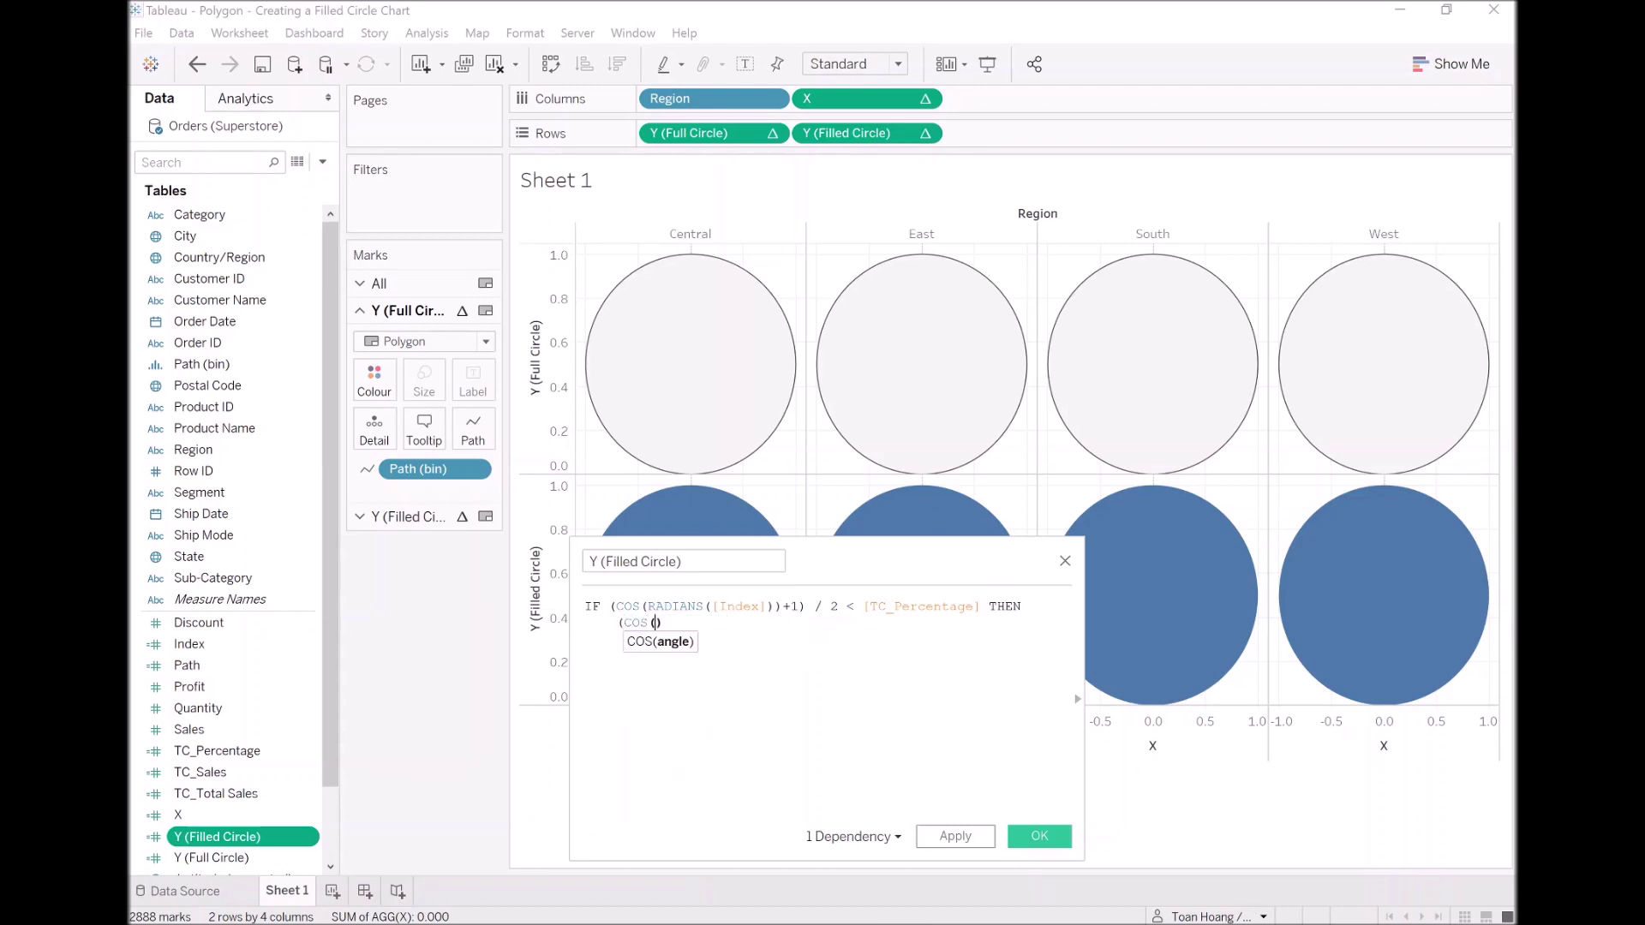
pyautogui.write('ra')
pyautogui.press('Return')
pyautogui.write('in')
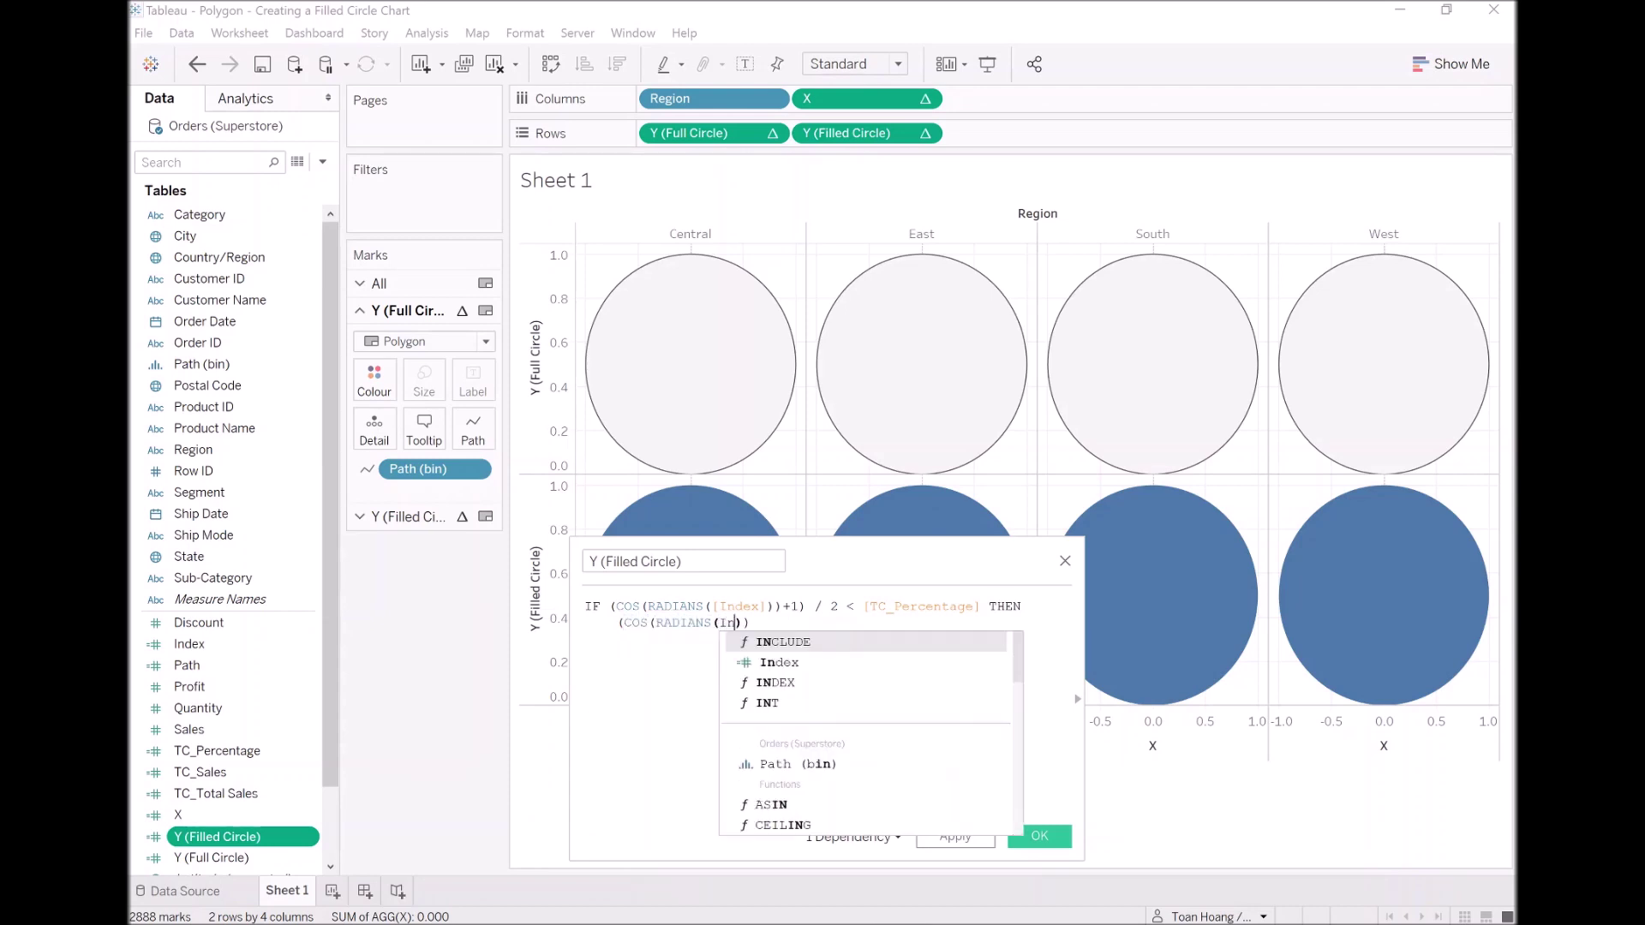
pyautogui.press('Return')
pyautogui.press('End')
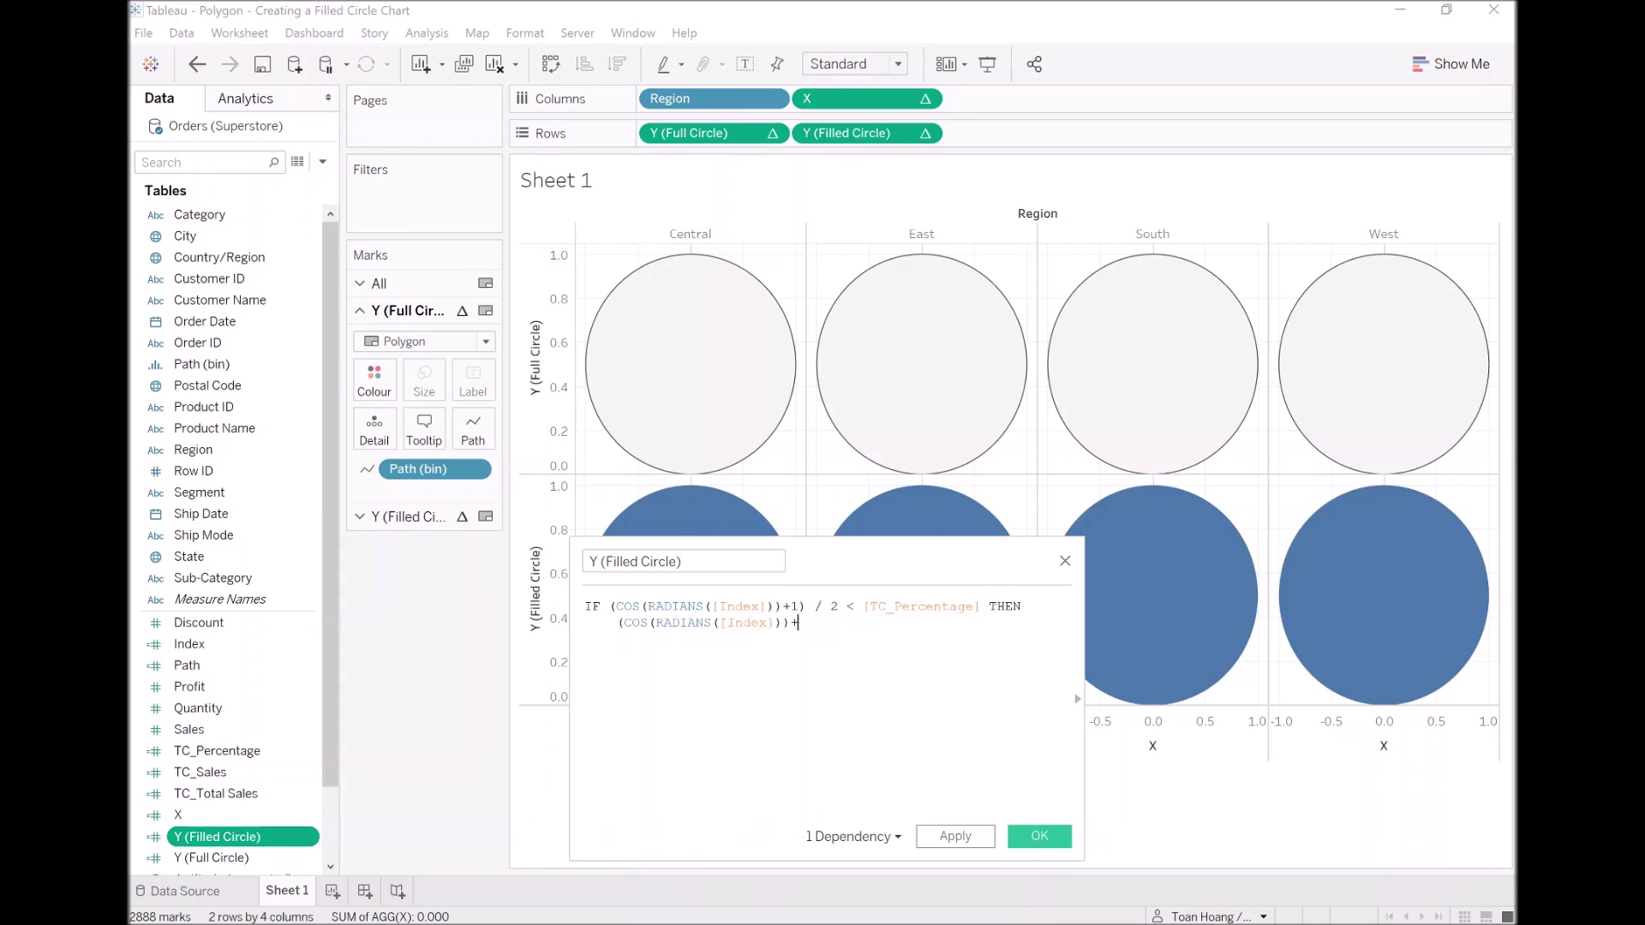
pyautogui.write('+1) / 2')
# Add an ELSE branch returning [TC_Percentage] and close the block with END
pyautogui.press('Return')
pyautogui.write('ELSE')
pyautogui.press('Return')
pyautogui.press('Return')
pyautogui.write('tc')
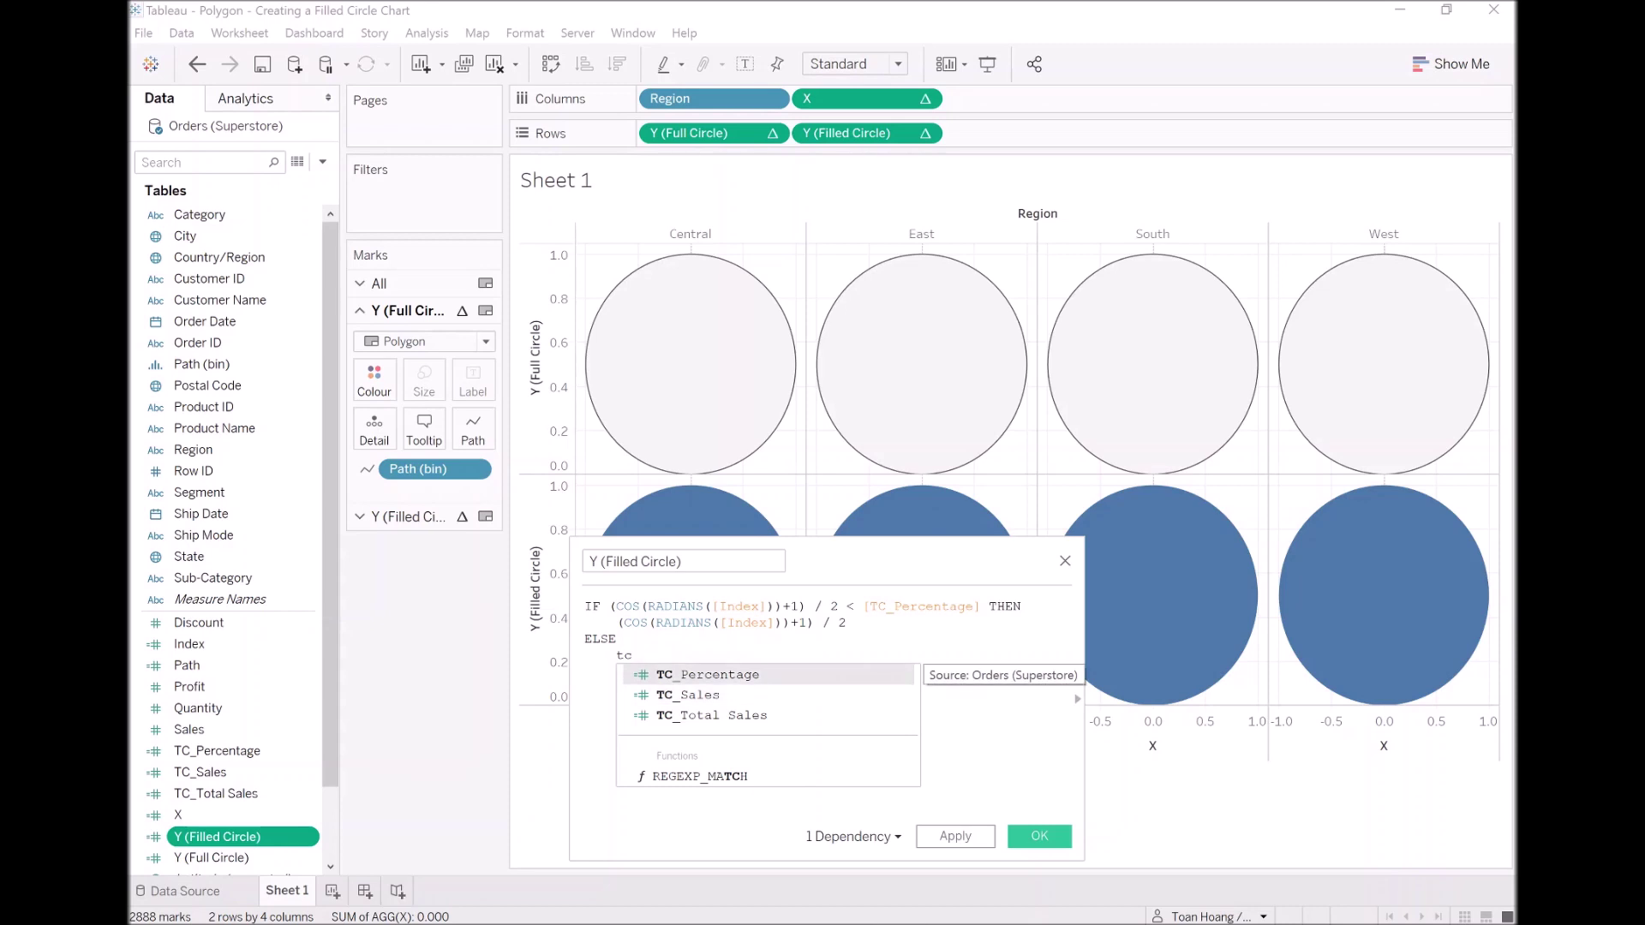
pyautogui.press('Return')
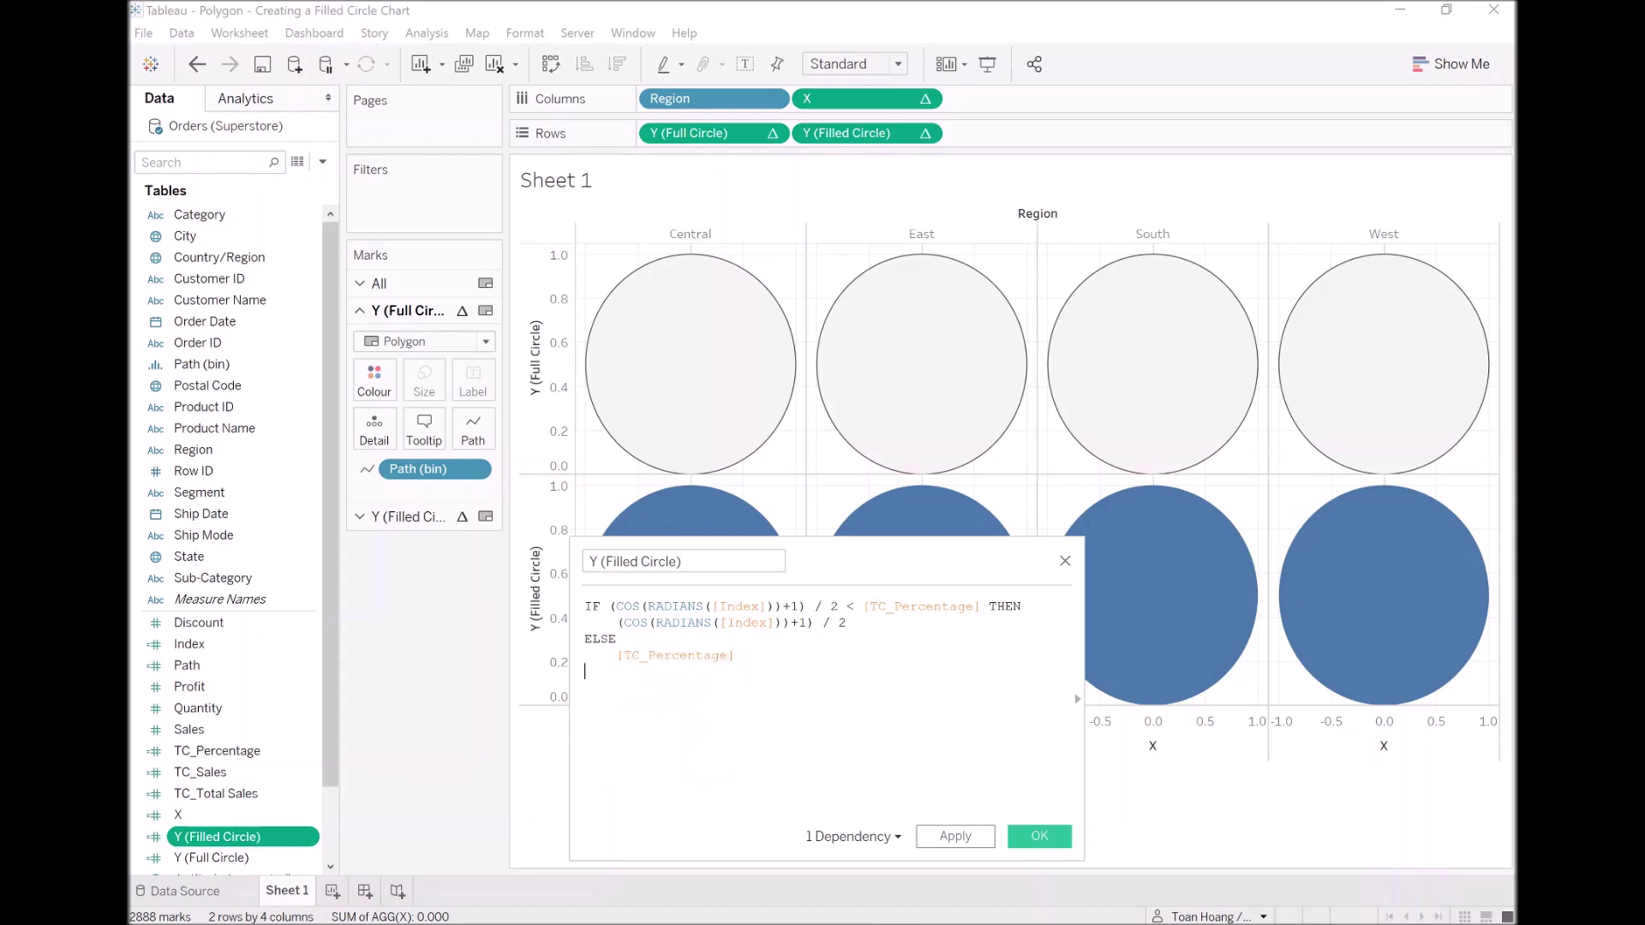
pyautogui.press('Return')
pyautogui.write('END')
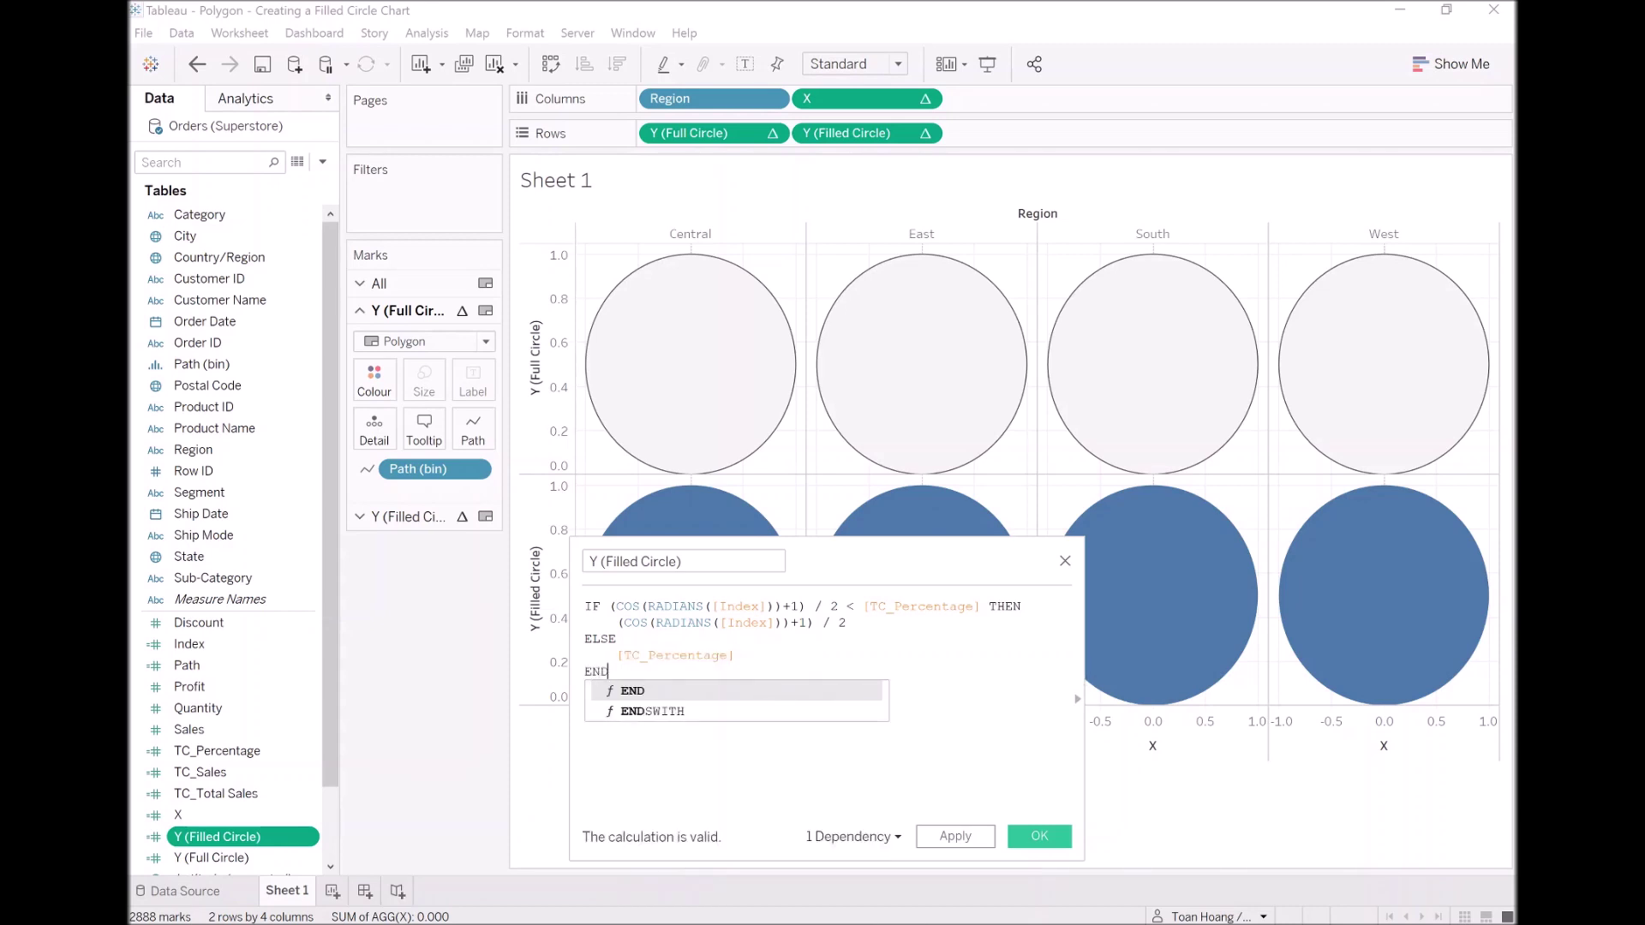
pyautogui.click(616, 639)
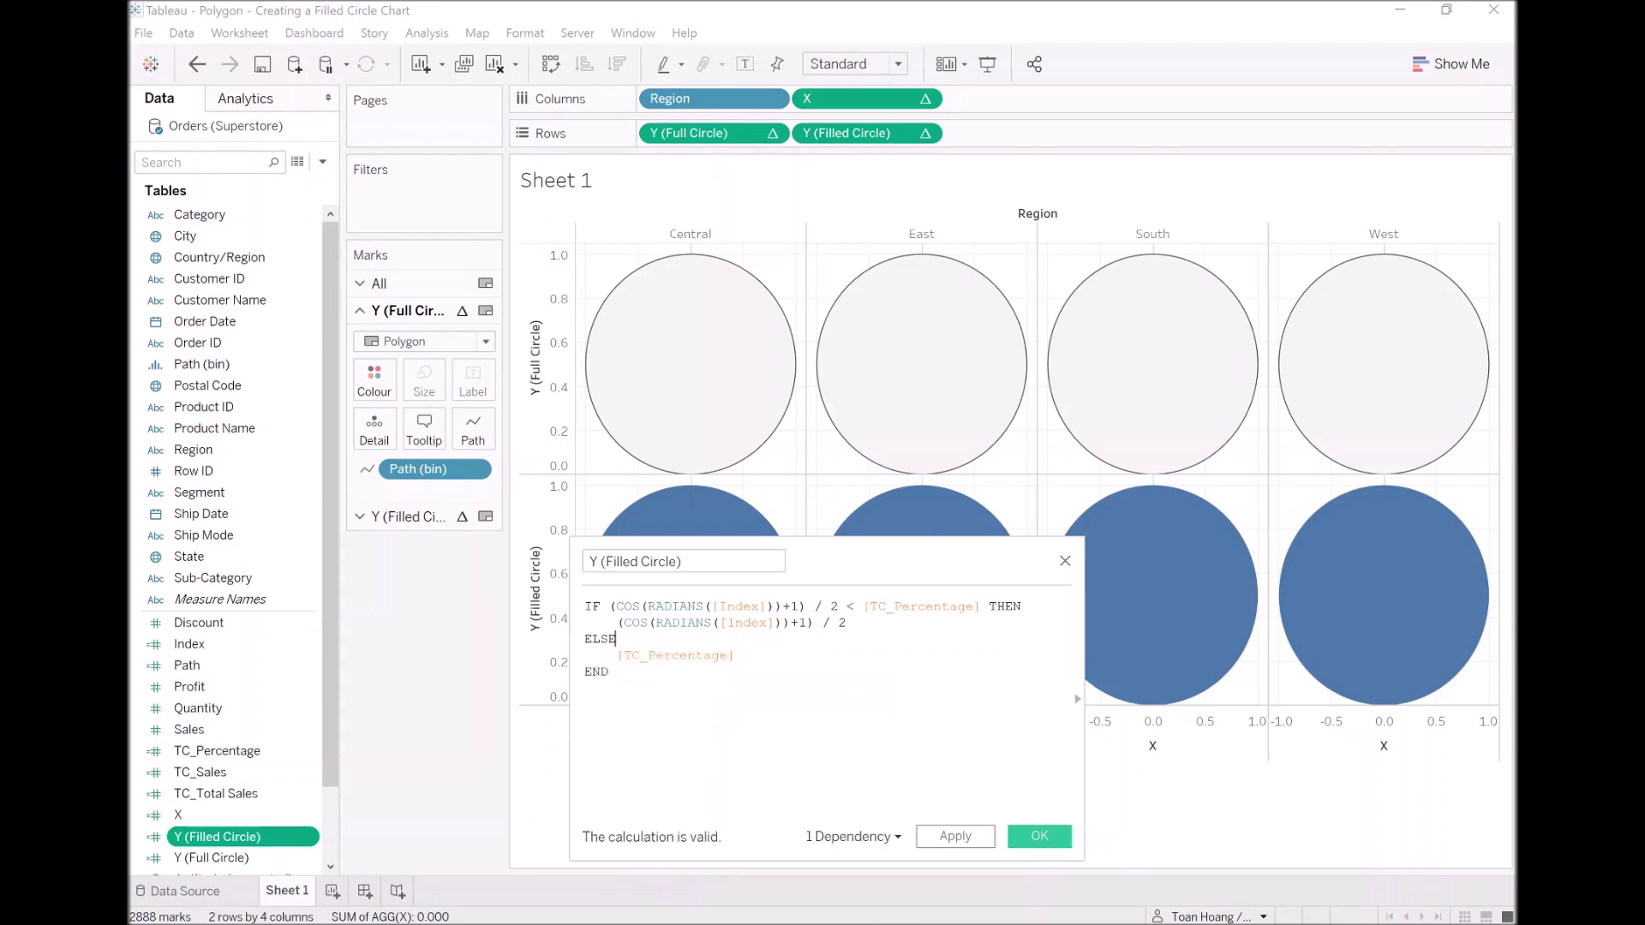
# Save the revised Y (Filled Circle) formula, leaving the lower row empty with over 1K nulls
pyautogui.hotkey('shift', 'Right')
pyautogui.hotkey('shift', 'Right')
pyautogui.hotkey('shift', 'Right')
pyautogui.hotkey('shift', 'Right')
pyautogui.hotkey('shift', 'Right')
pyautogui.hotkey('shift', 'Right')
pyautogui.hotkey('shift', 'Right')
pyautogui.hotkey('shift', 'Right')
pyautogui.hotkey('shift', 'Right')
pyautogui.hotkey('shift', 'Right')
pyautogui.hotkey('shift', 'Right')
pyautogui.hotkey('shift', 'Right')
pyautogui.hotkey('shift', 'Right')
pyautogui.hotkey('shift', 'Right')
pyautogui.hotkey('shift', 'Right')
pyautogui.hotkey('shift', 'Right')
pyautogui.hotkey('shift', 'Right')
pyautogui.hotkey('shift', 'Right')
pyautogui.hotkey('shift', 'Right')
pyautogui.hotkey('shift', 'Right')
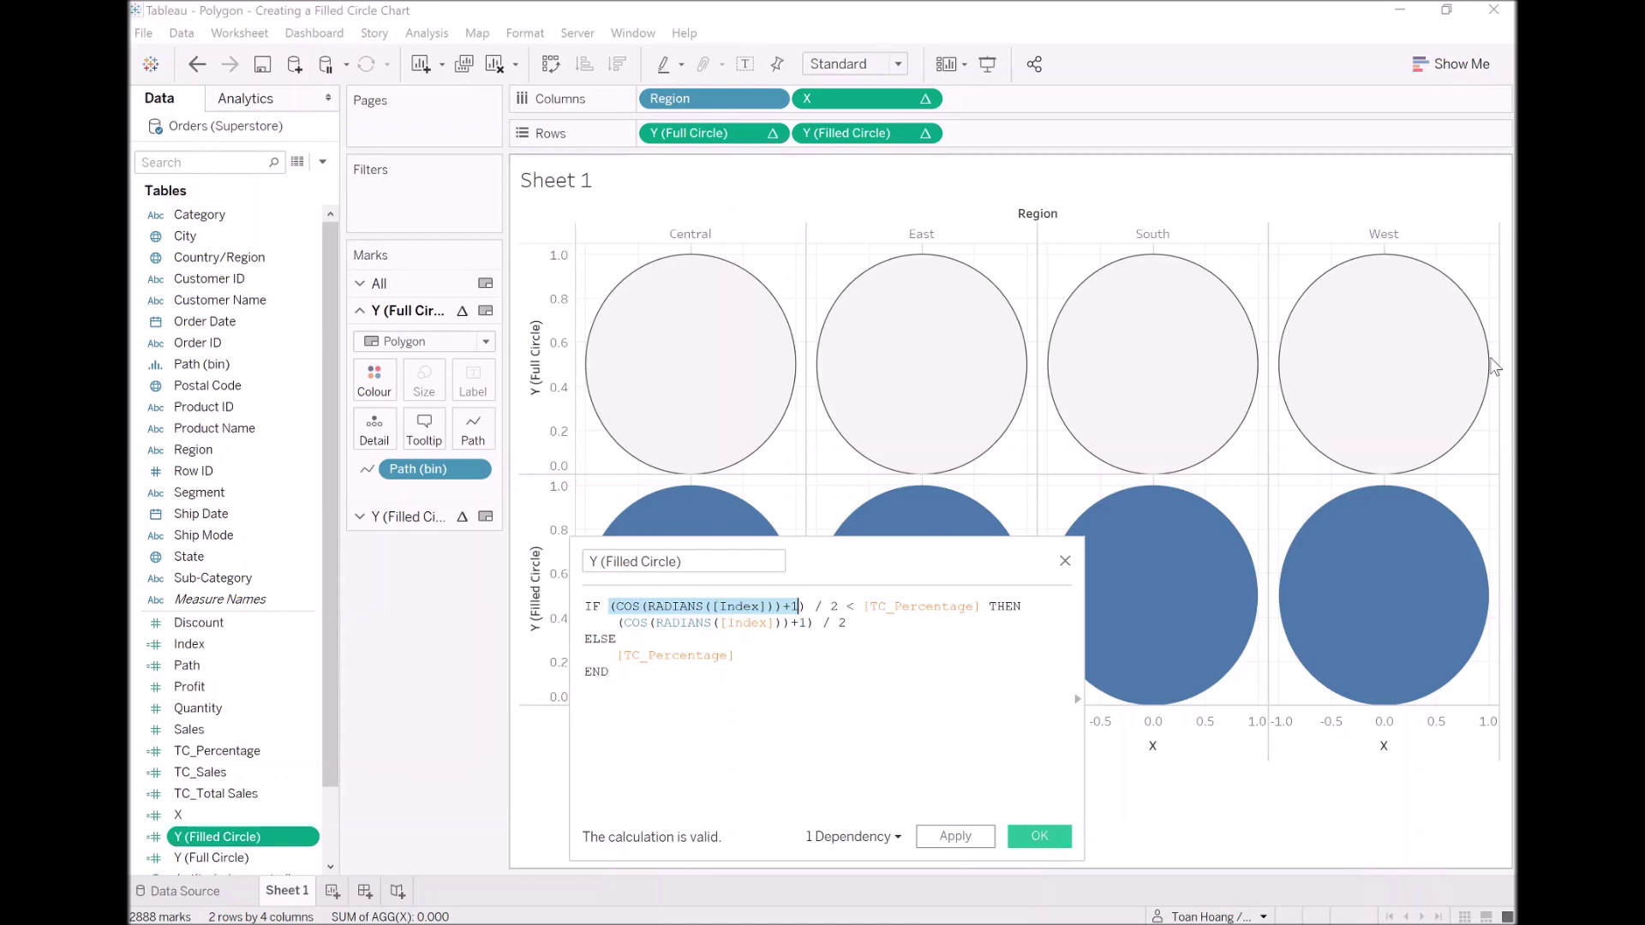
pyautogui.click(1039, 835)
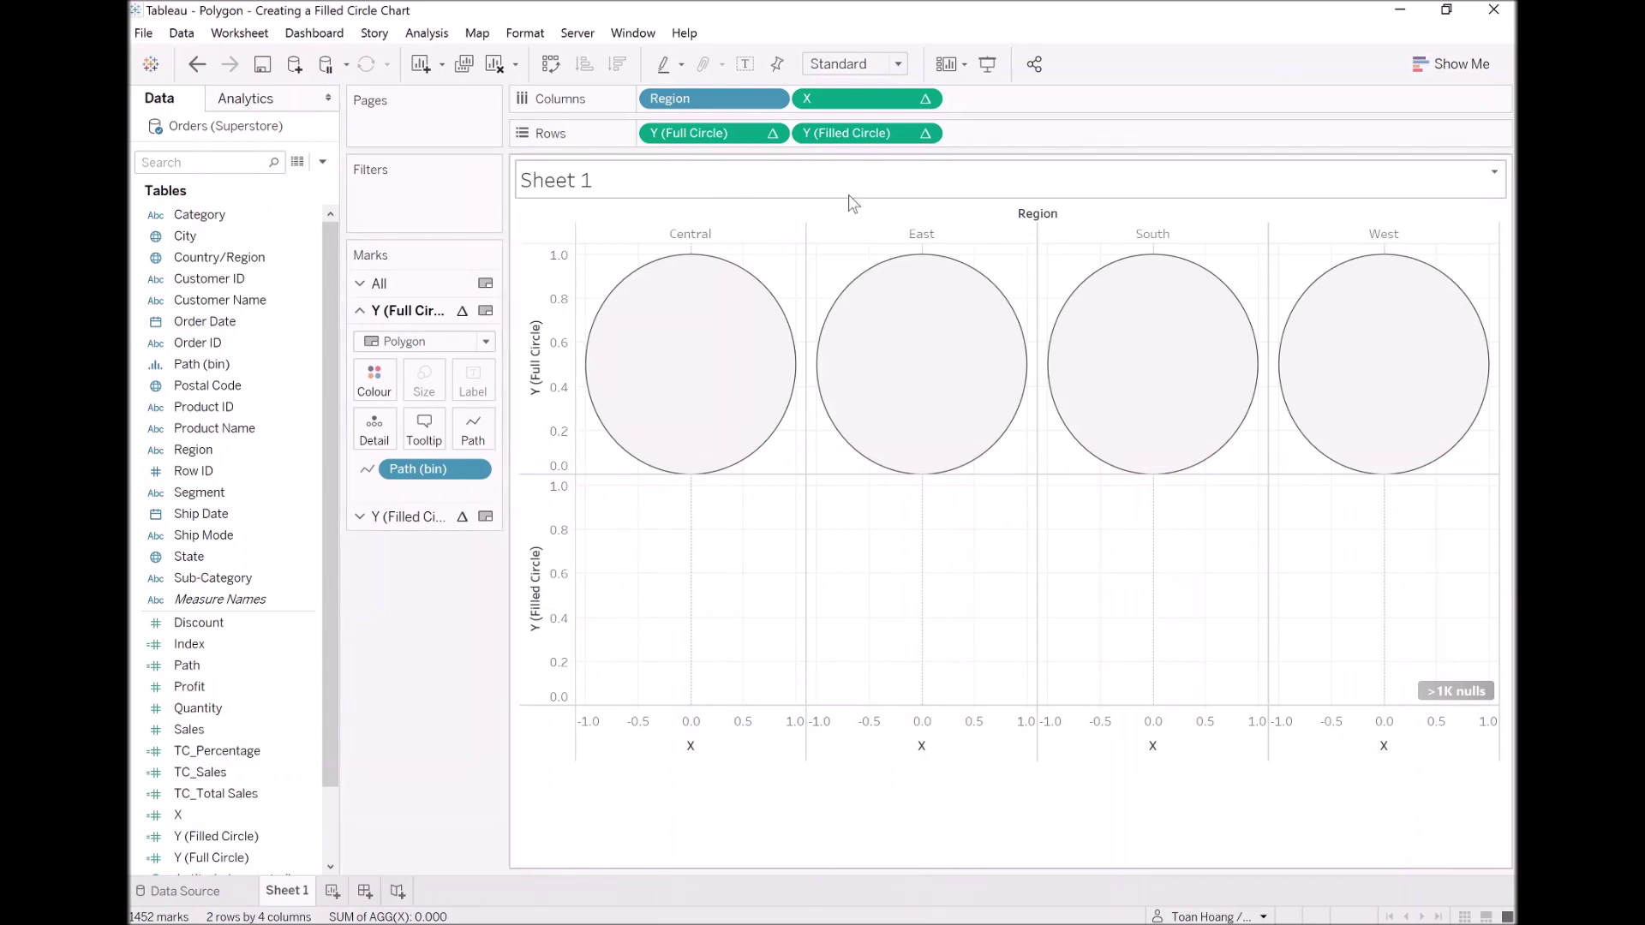
# Compute the Y (Filled Circle) table calculation along Path (bin)
pyautogui.rightClick(873, 137)
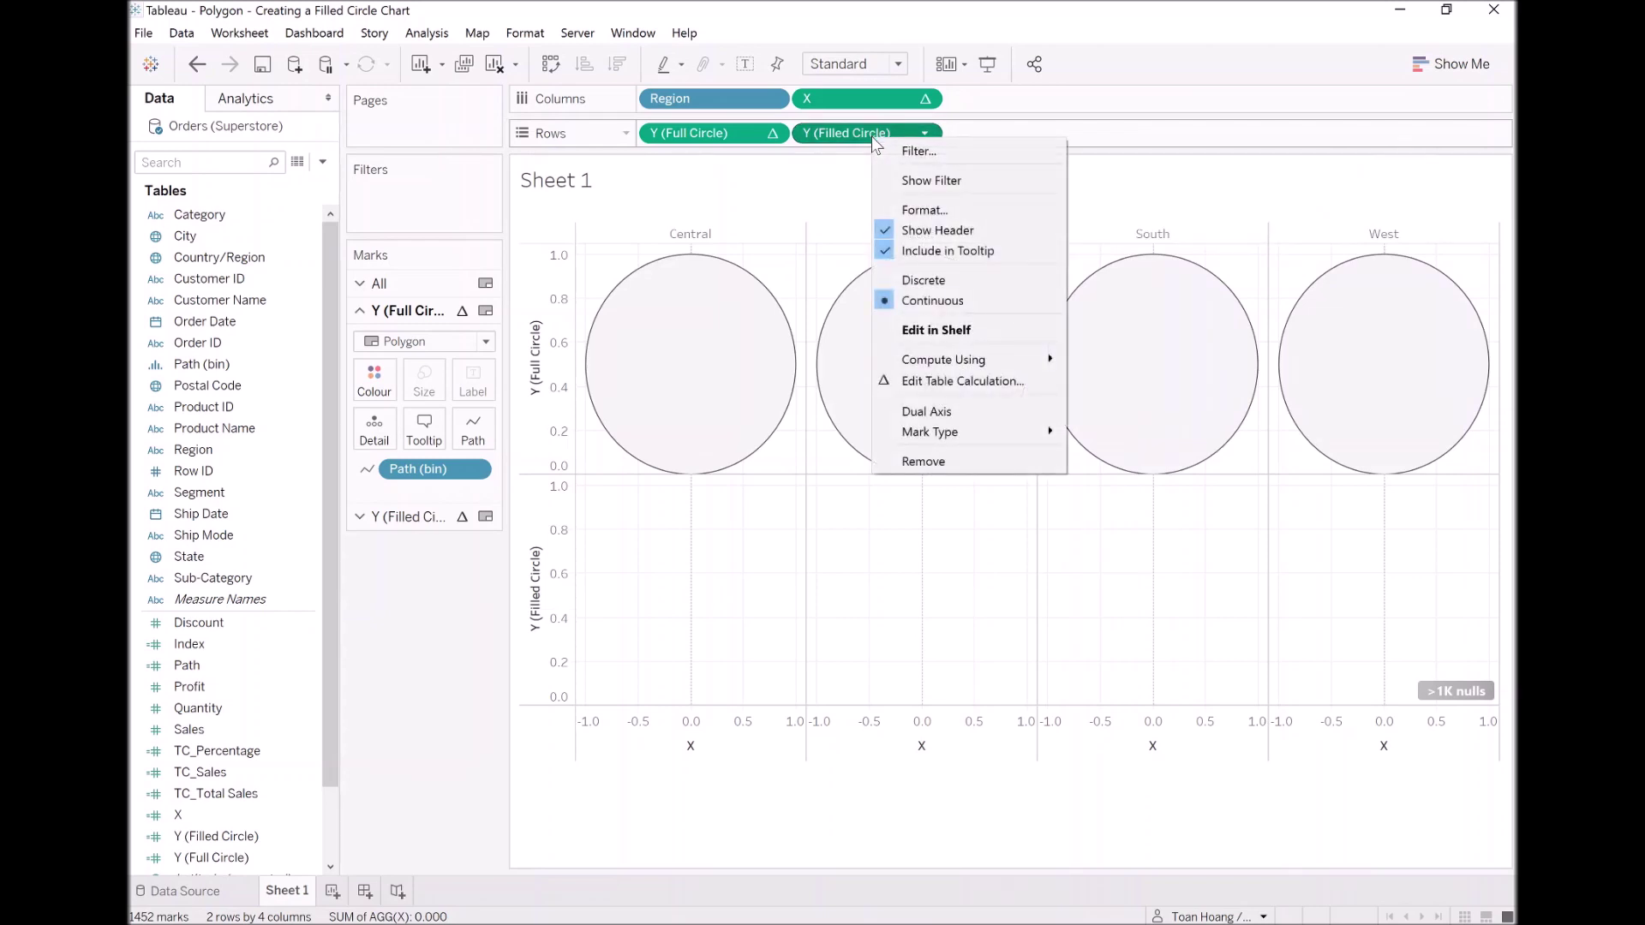
pyautogui.moveTo(985, 361)
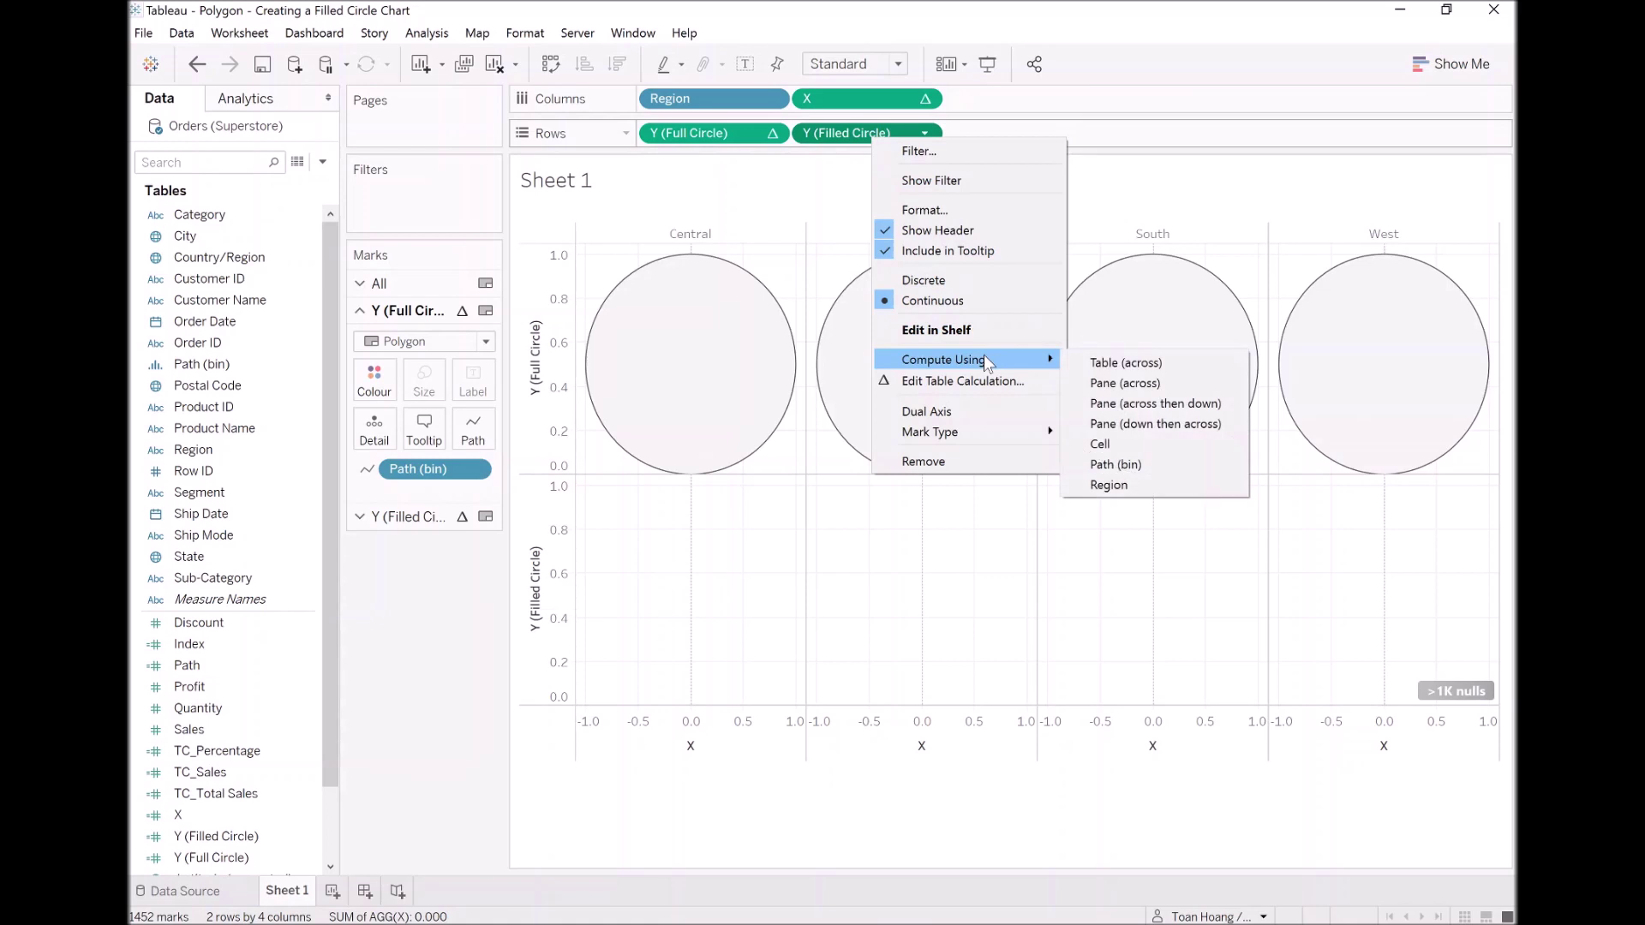
pyautogui.click(1148, 464)
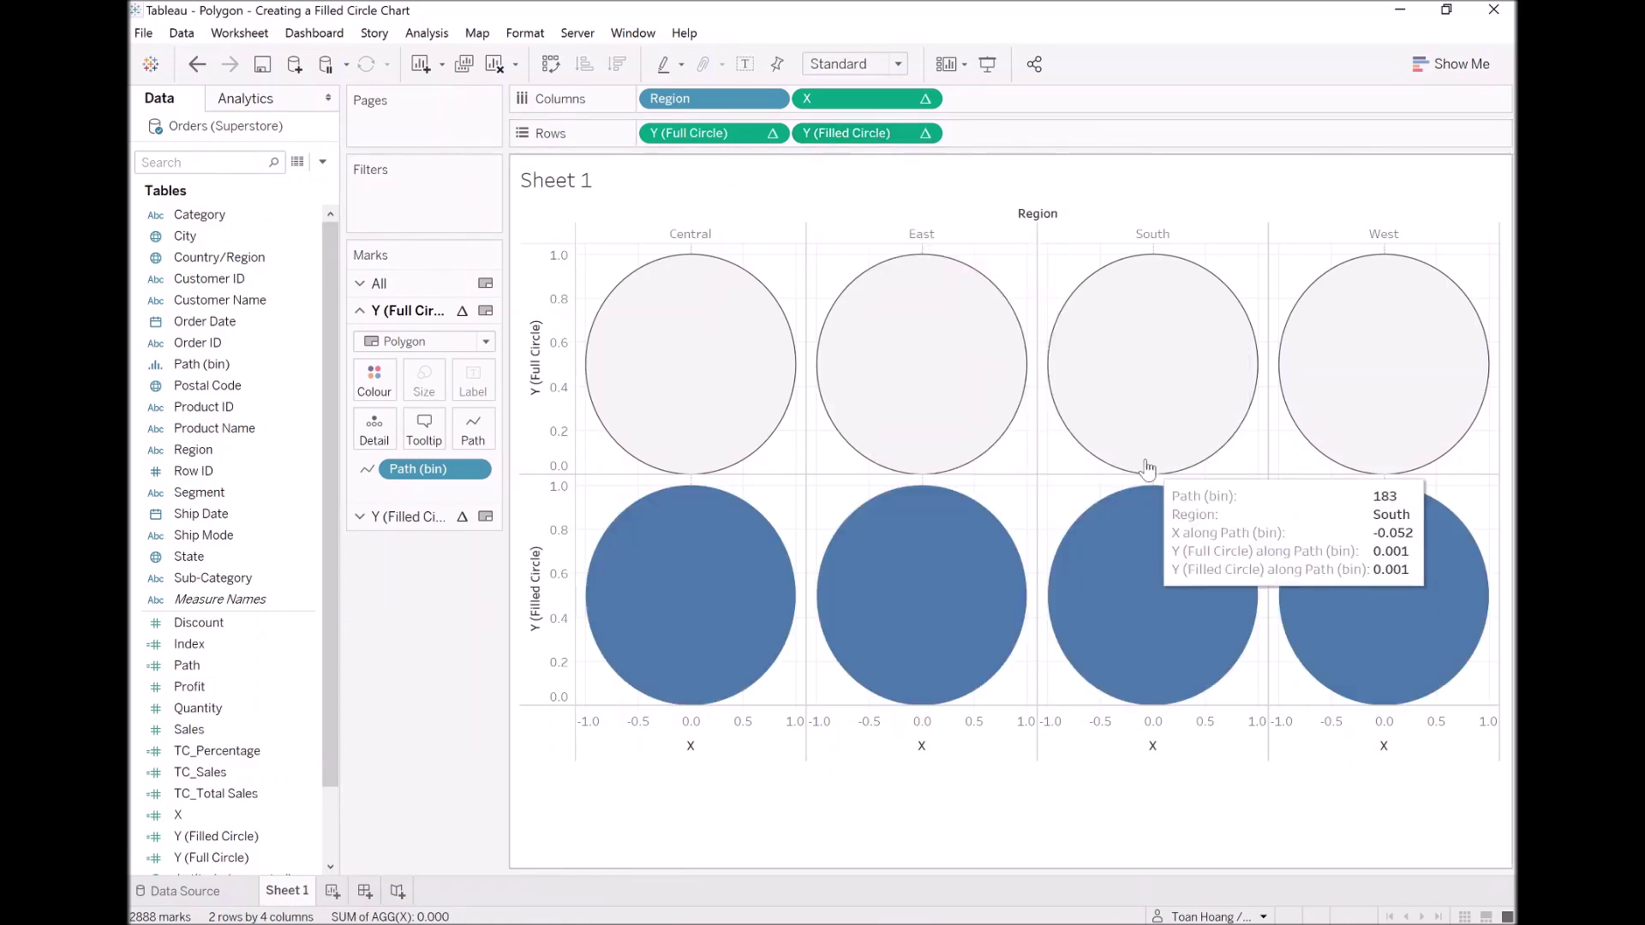
# Make the nested TC_Total Sales calculation also compute across Region
pyautogui.rightClick(859, 141)
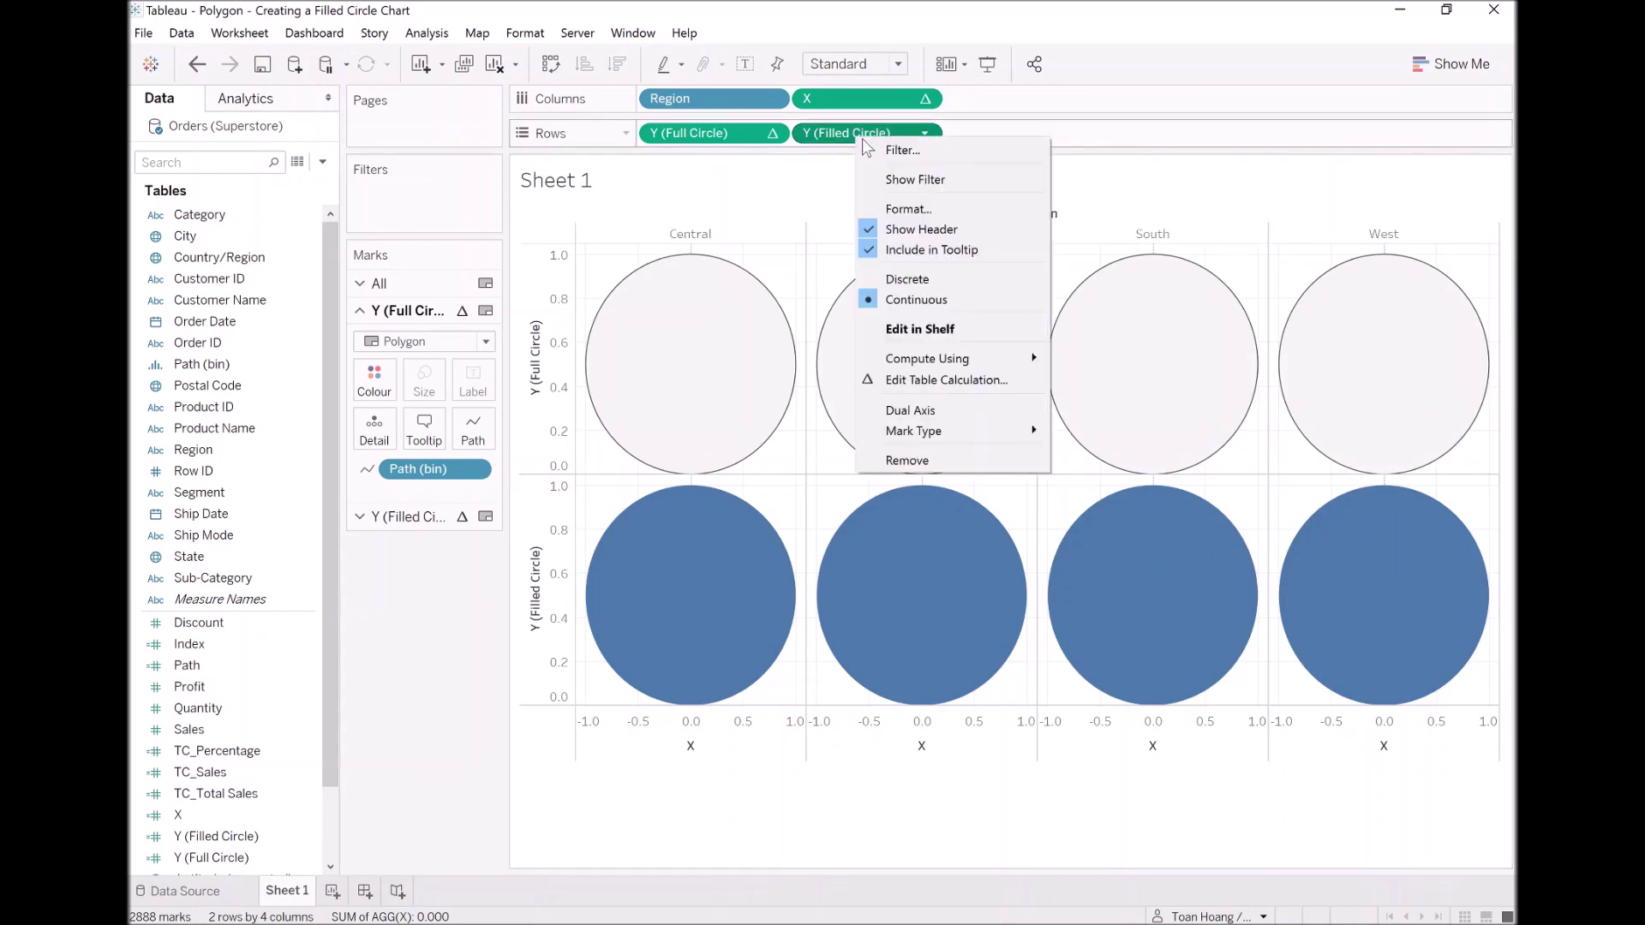
pyautogui.click(944, 377)
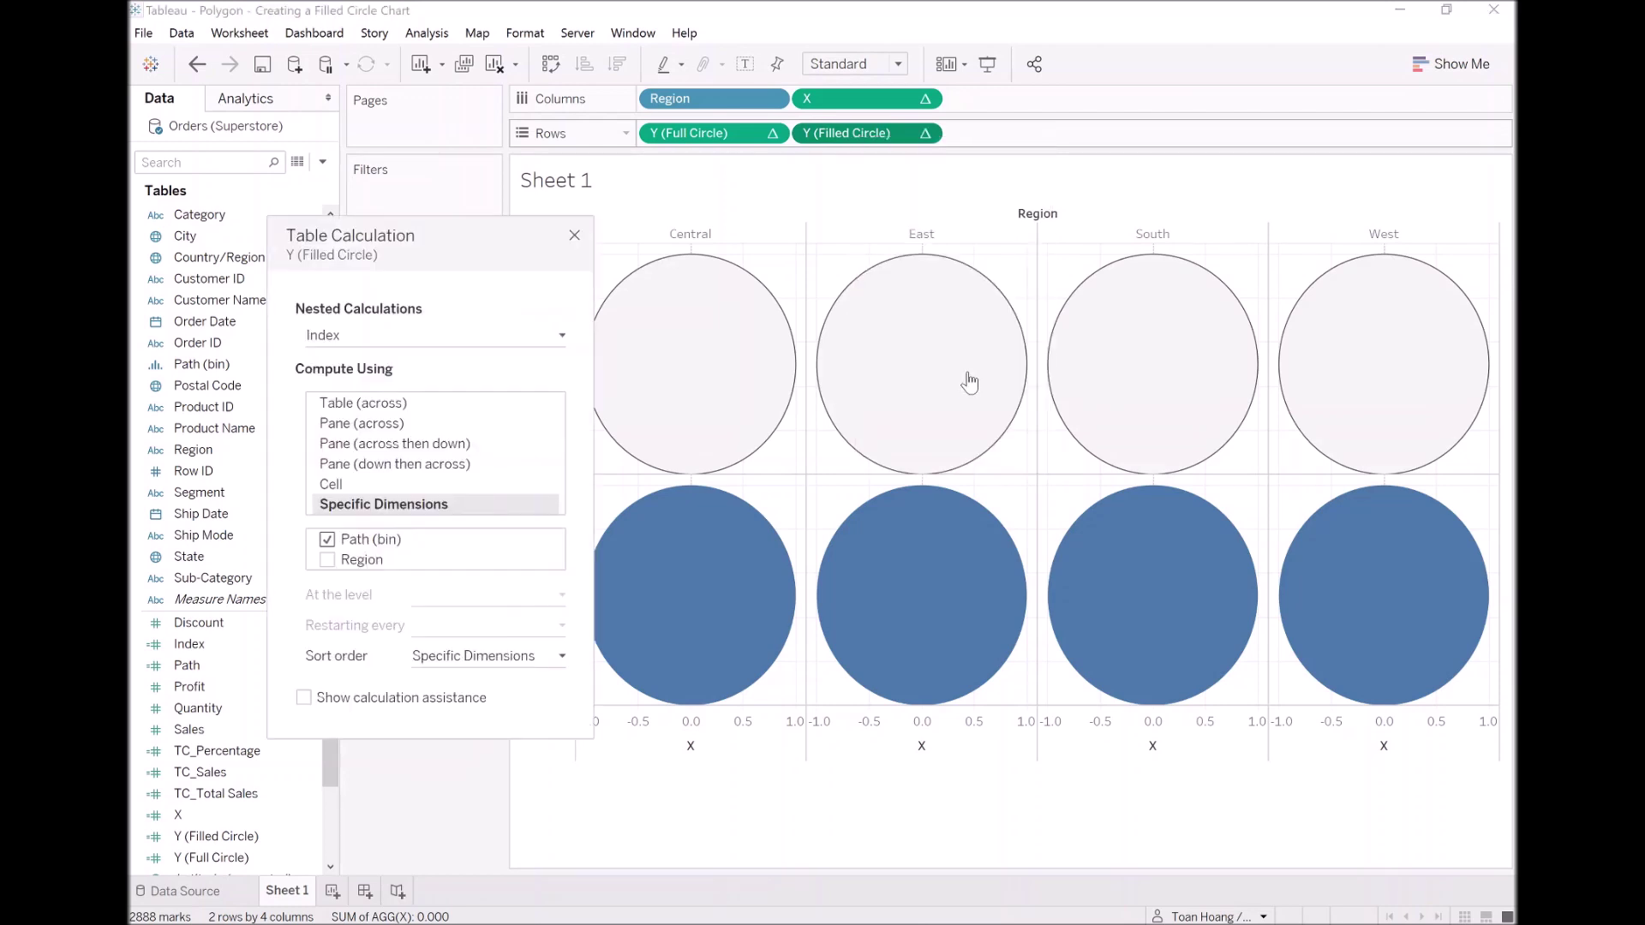
pyautogui.moveTo(975, 369)
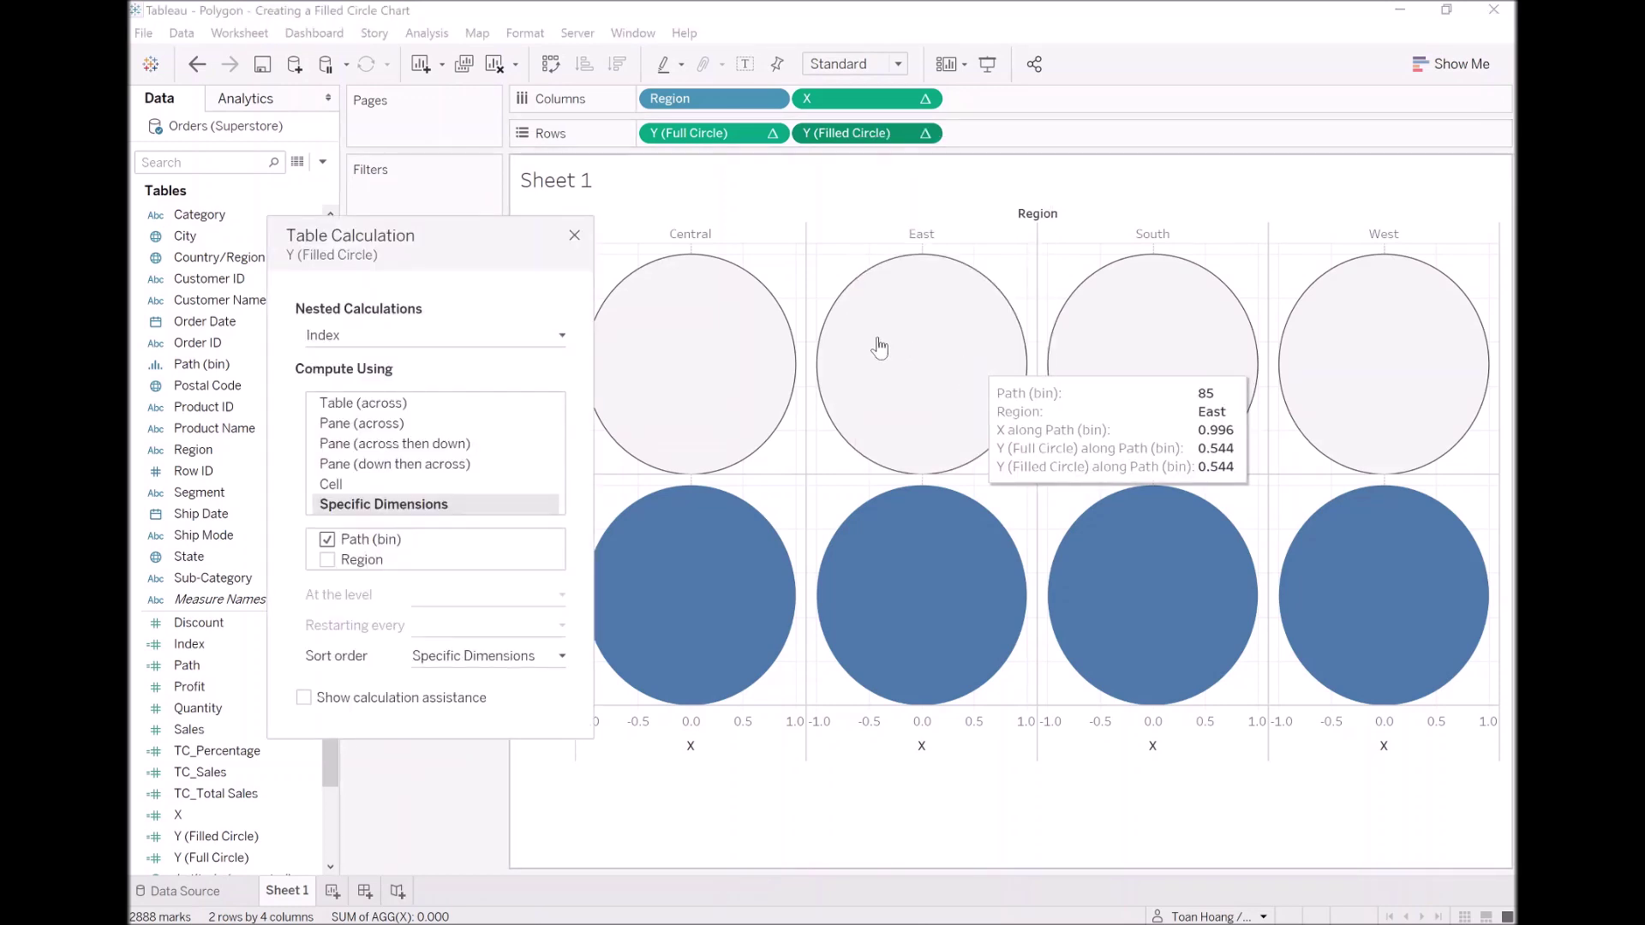
pyautogui.click(533, 339)
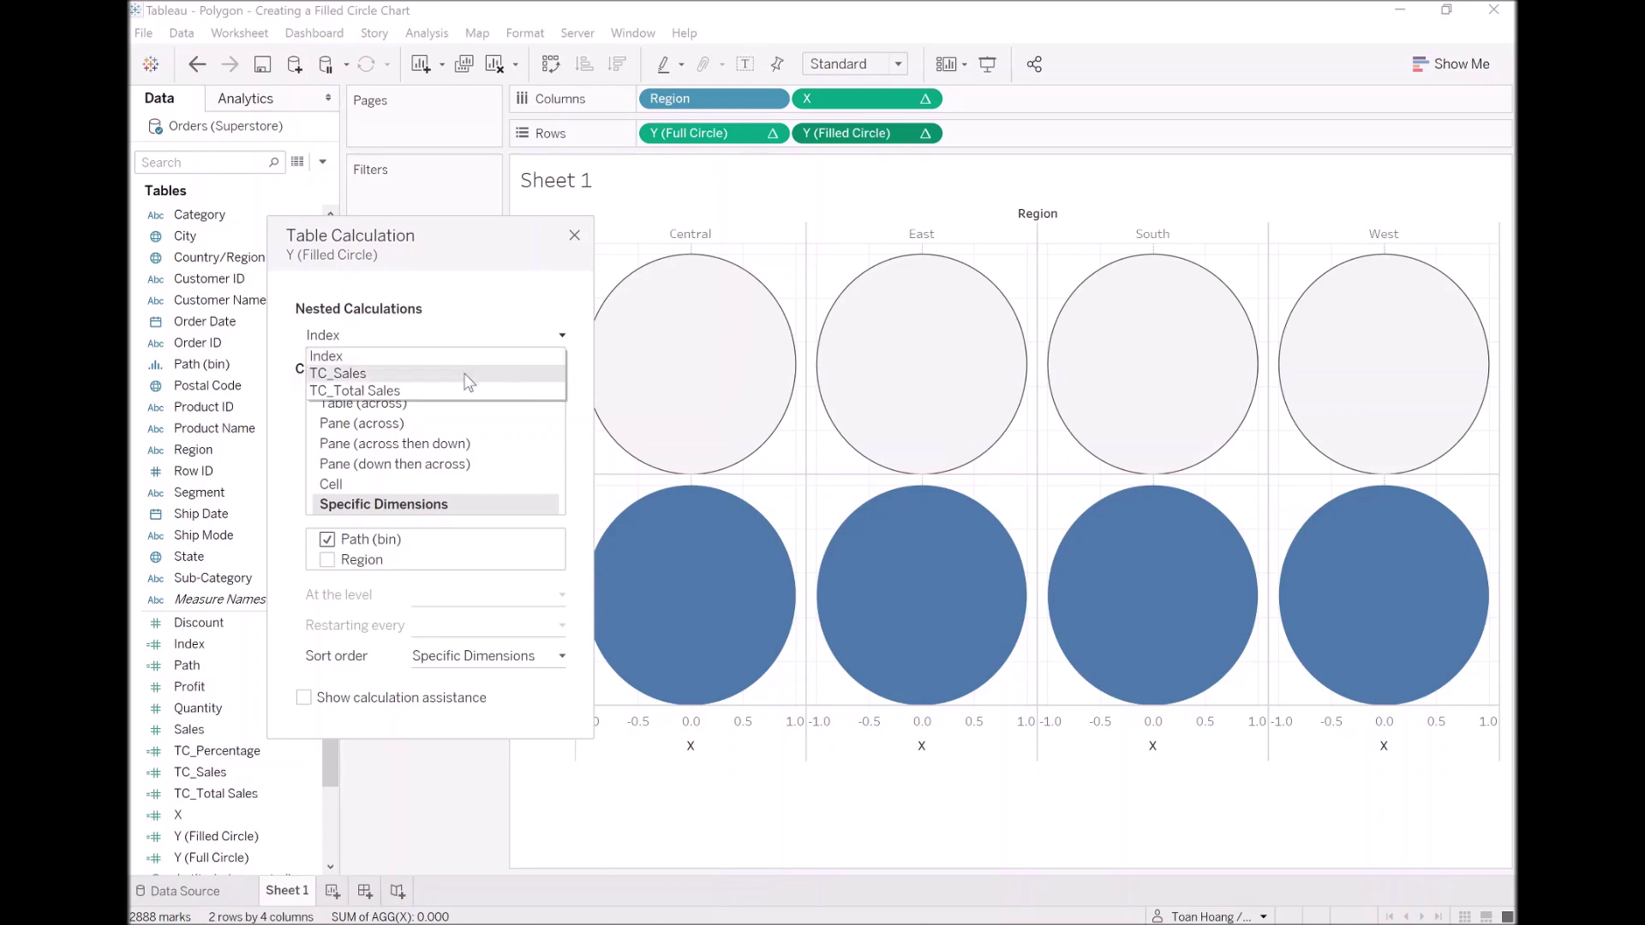
pyautogui.click(420, 396)
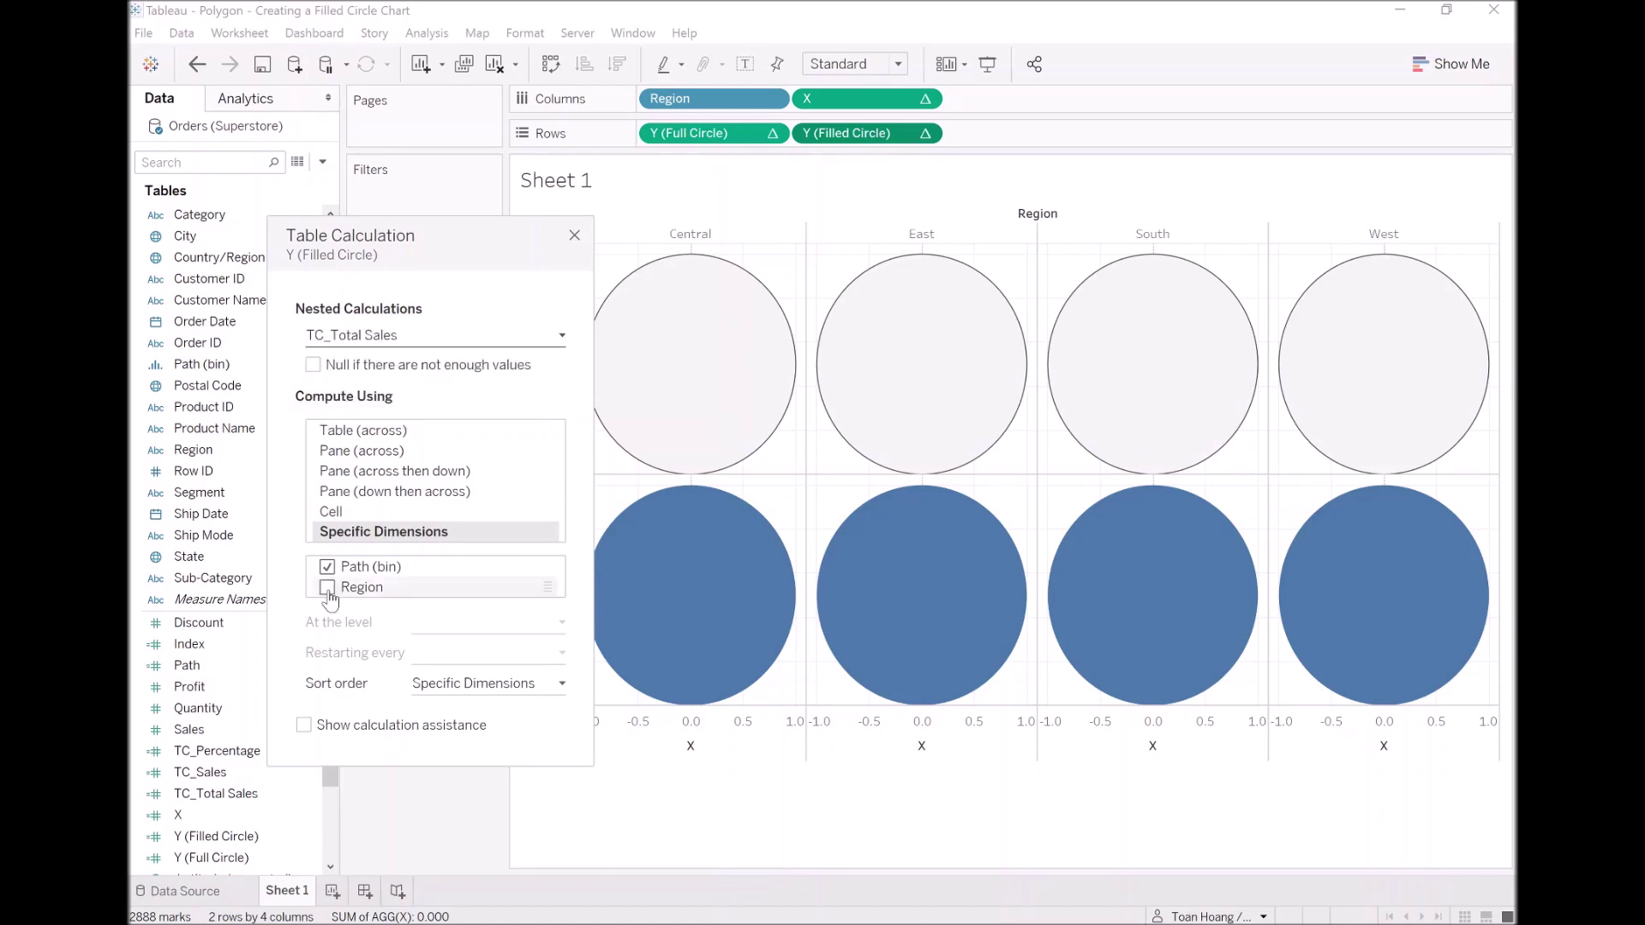
pyautogui.click(328, 588)
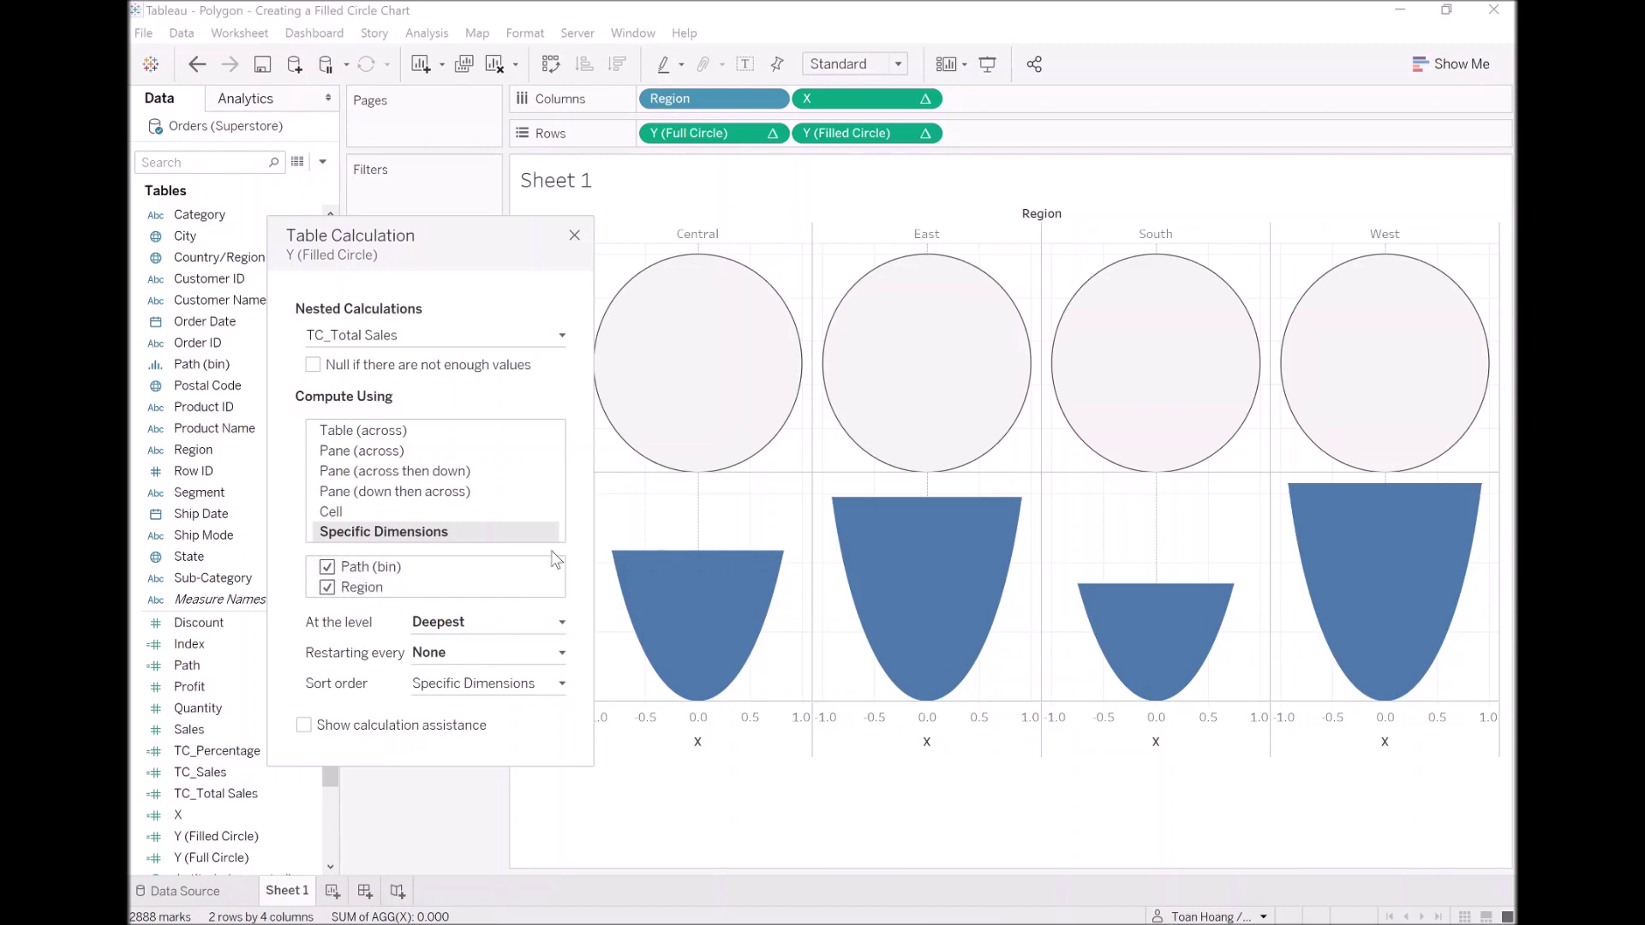
pyautogui.click(573, 235)
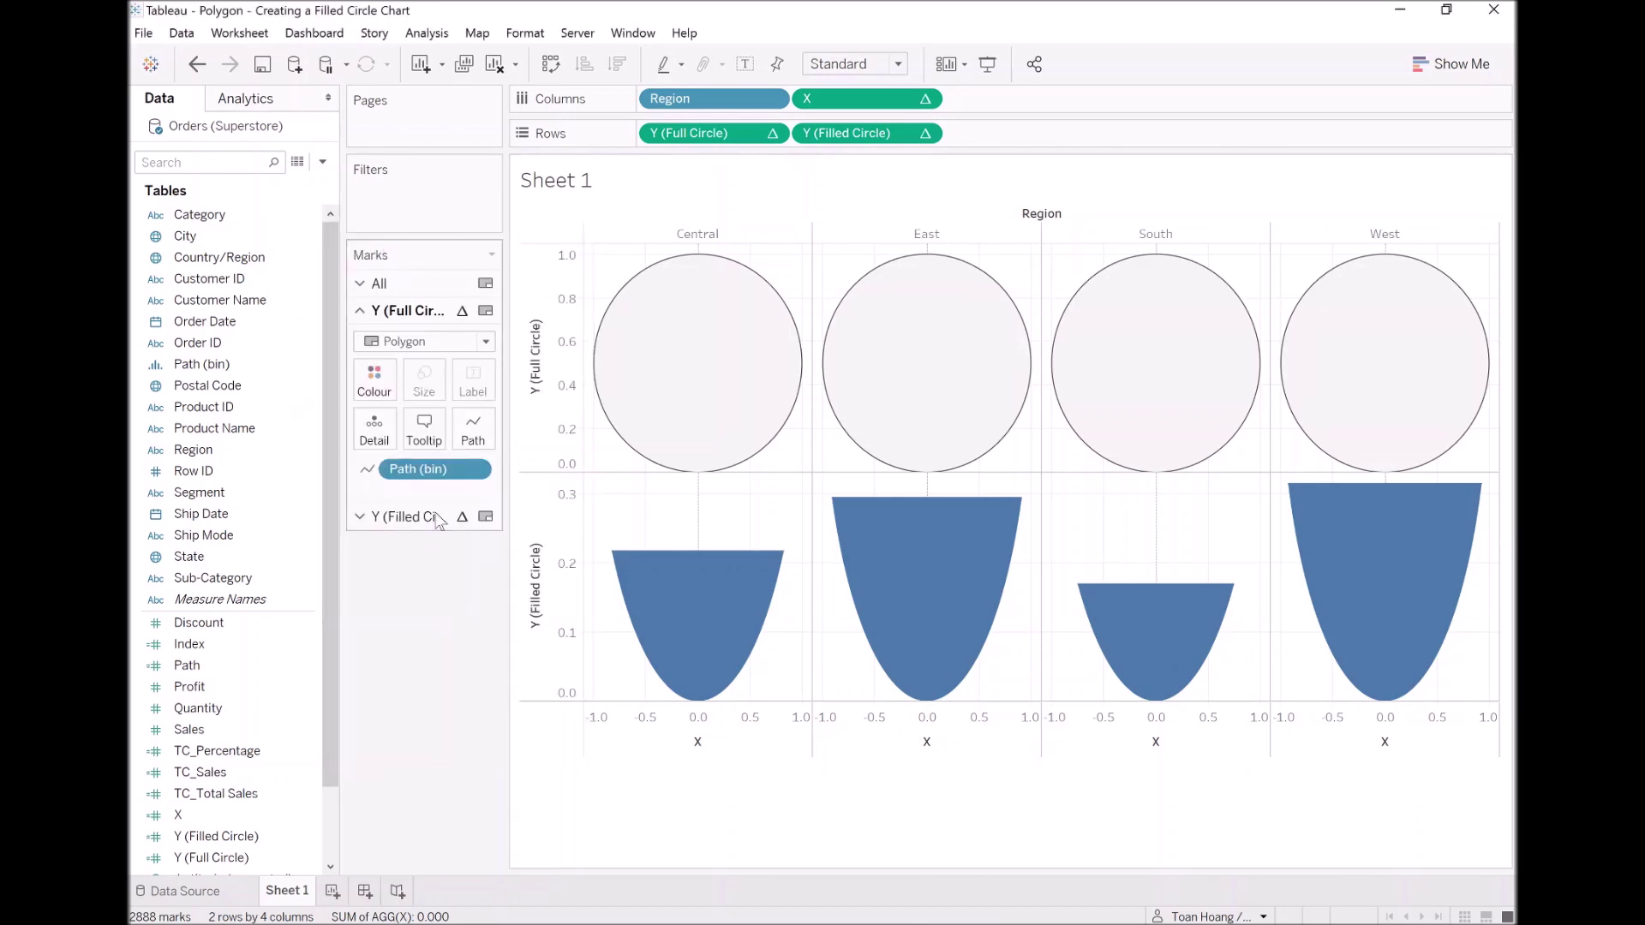
# Put Y (Filled Circle) on a dual axis and synchronise it with the full-circle axis
pyautogui.moveTo(511, 411); pyautogui.dragTo(597, 400)
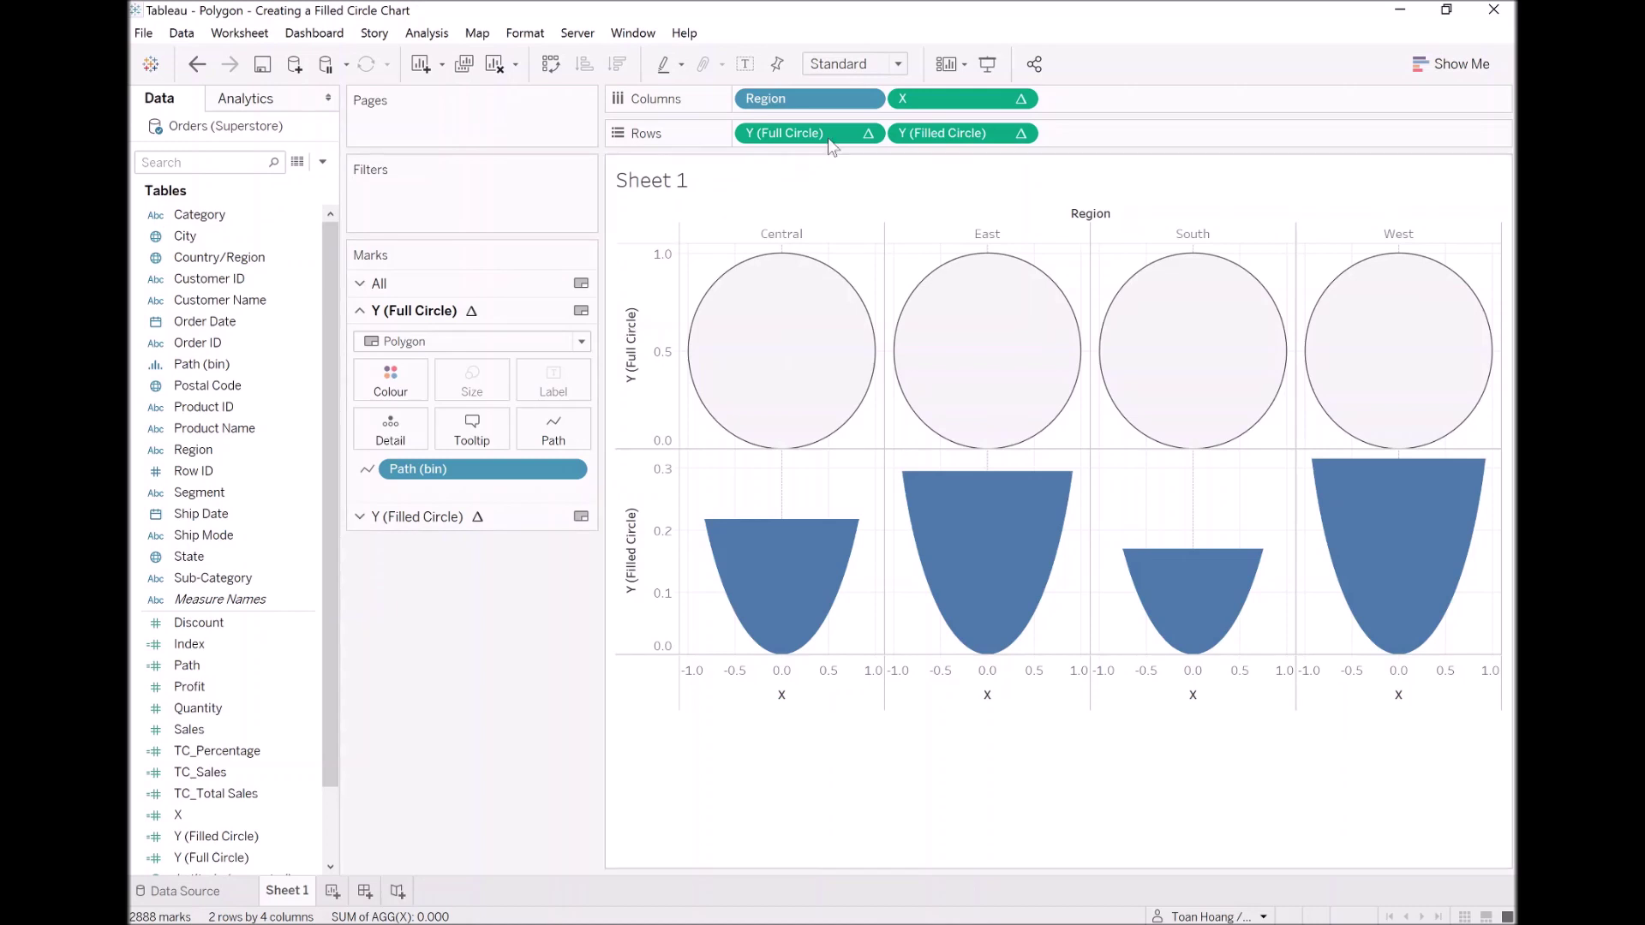
pyautogui.rightClick(958, 137)
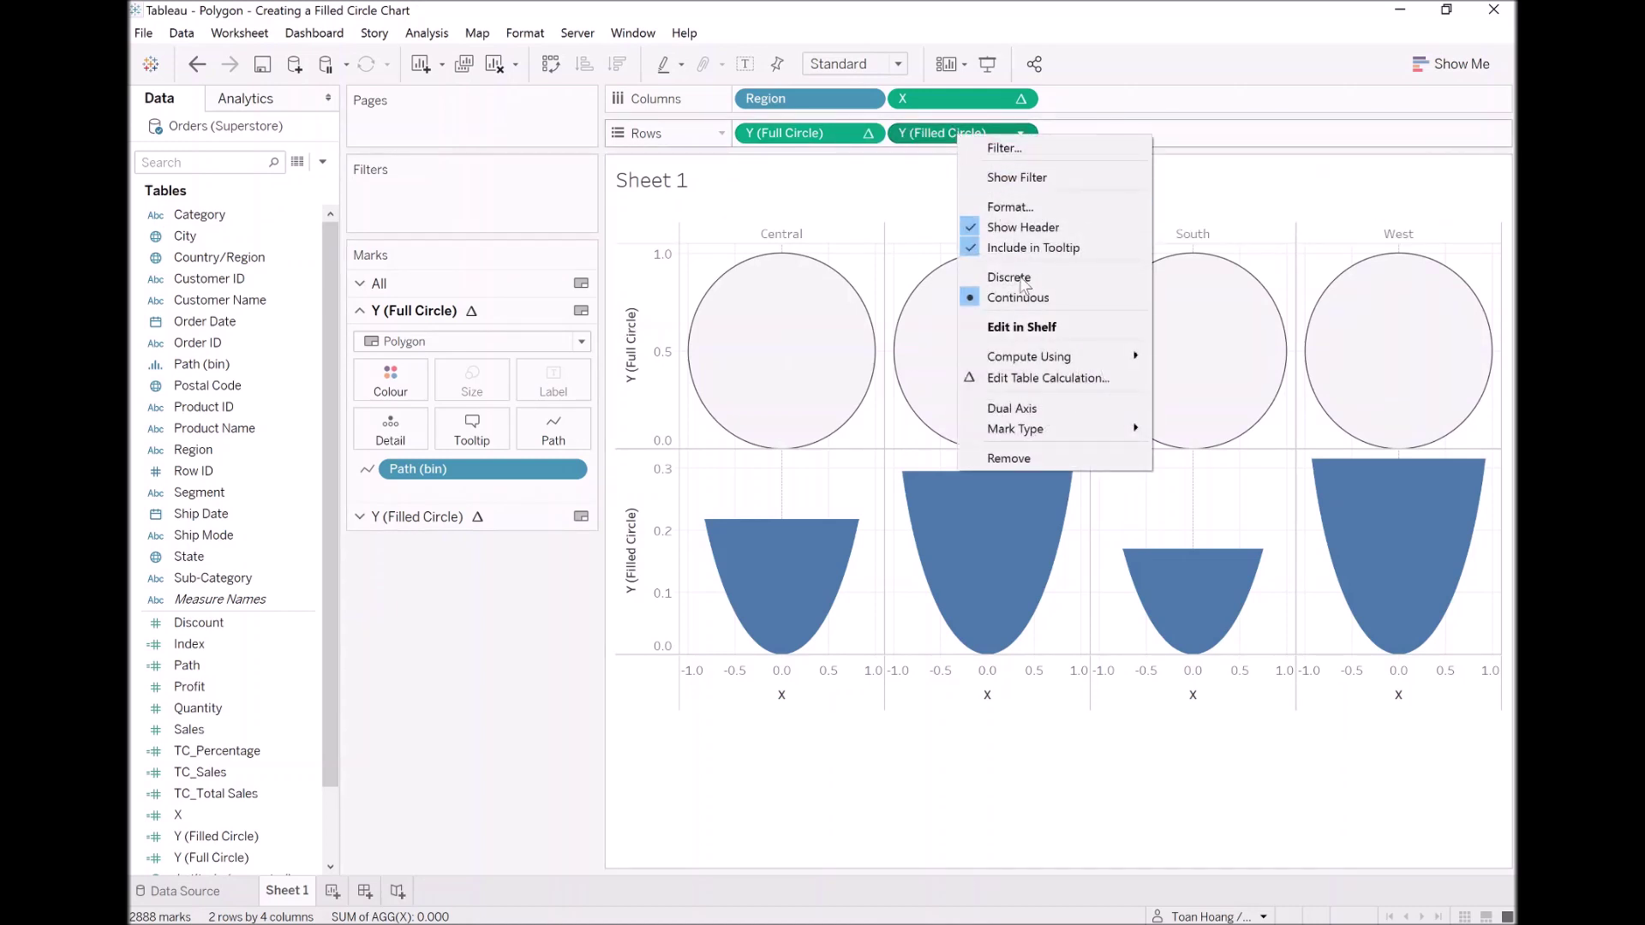
pyautogui.click(1040, 407)
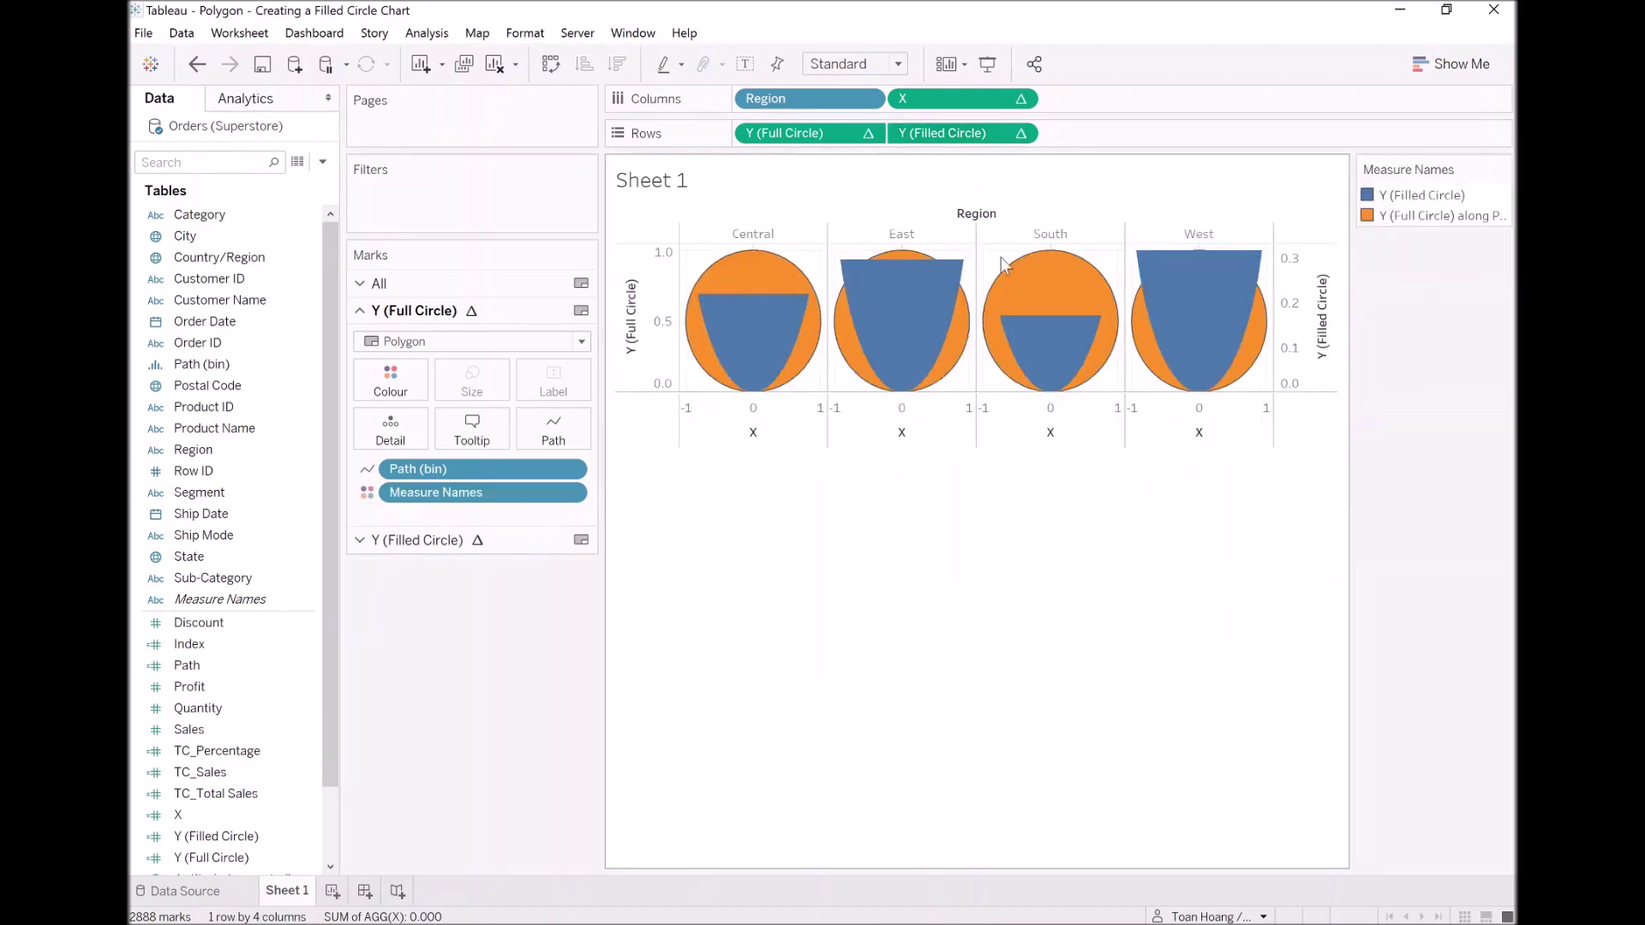
pyautogui.rightClick(1325, 290)
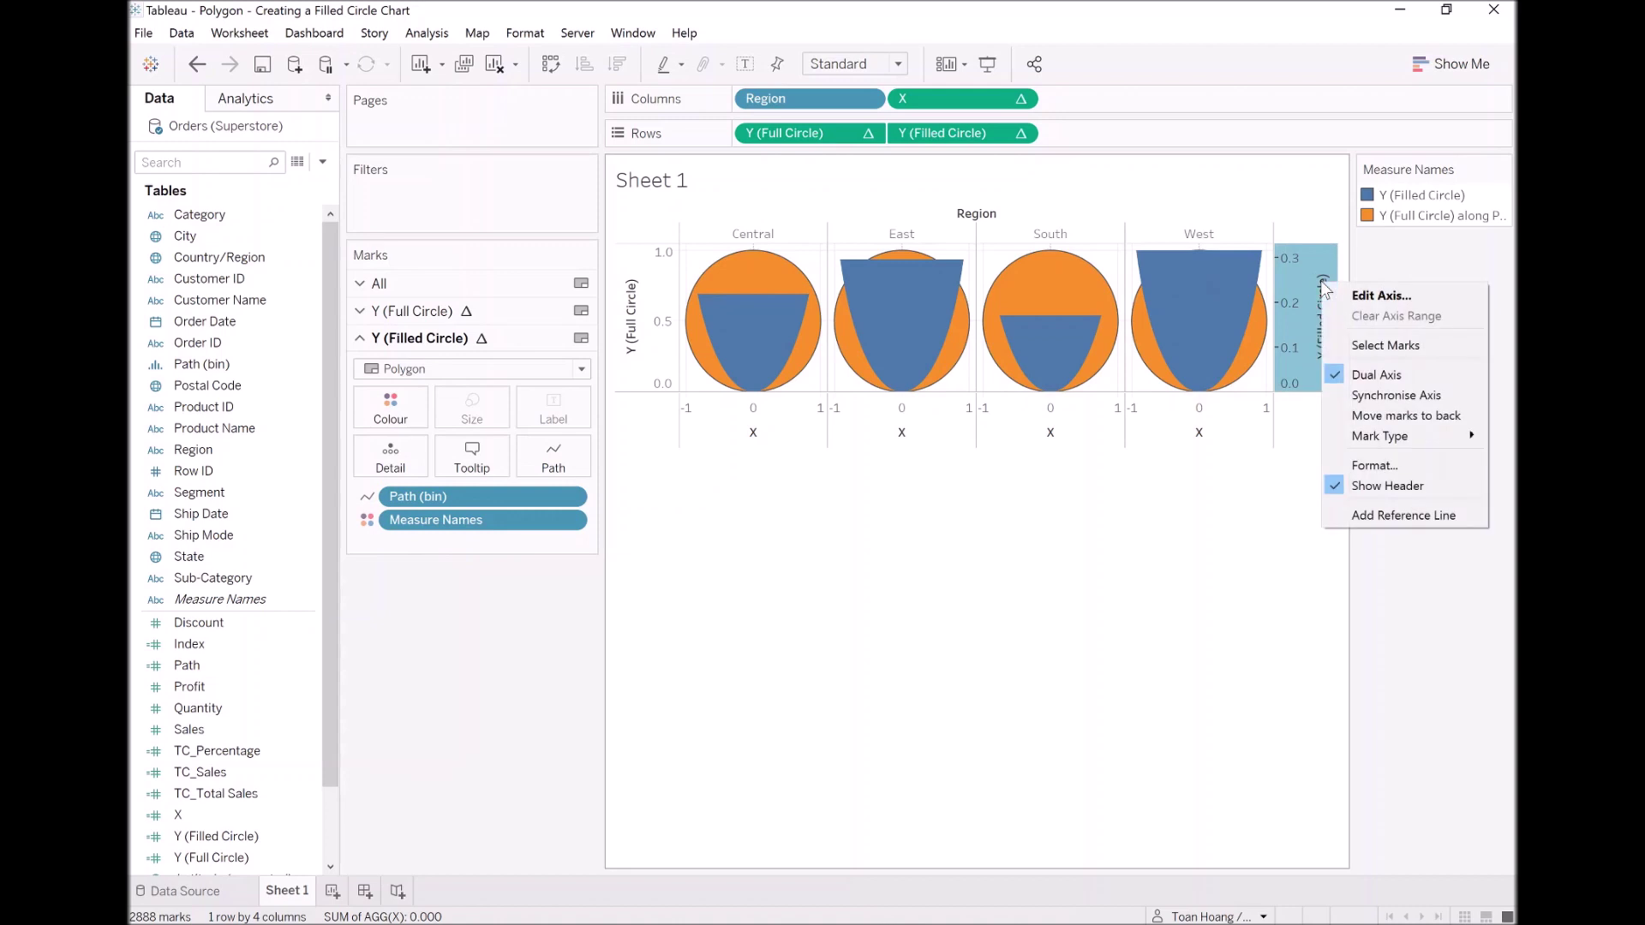
pyautogui.click(1392, 402)
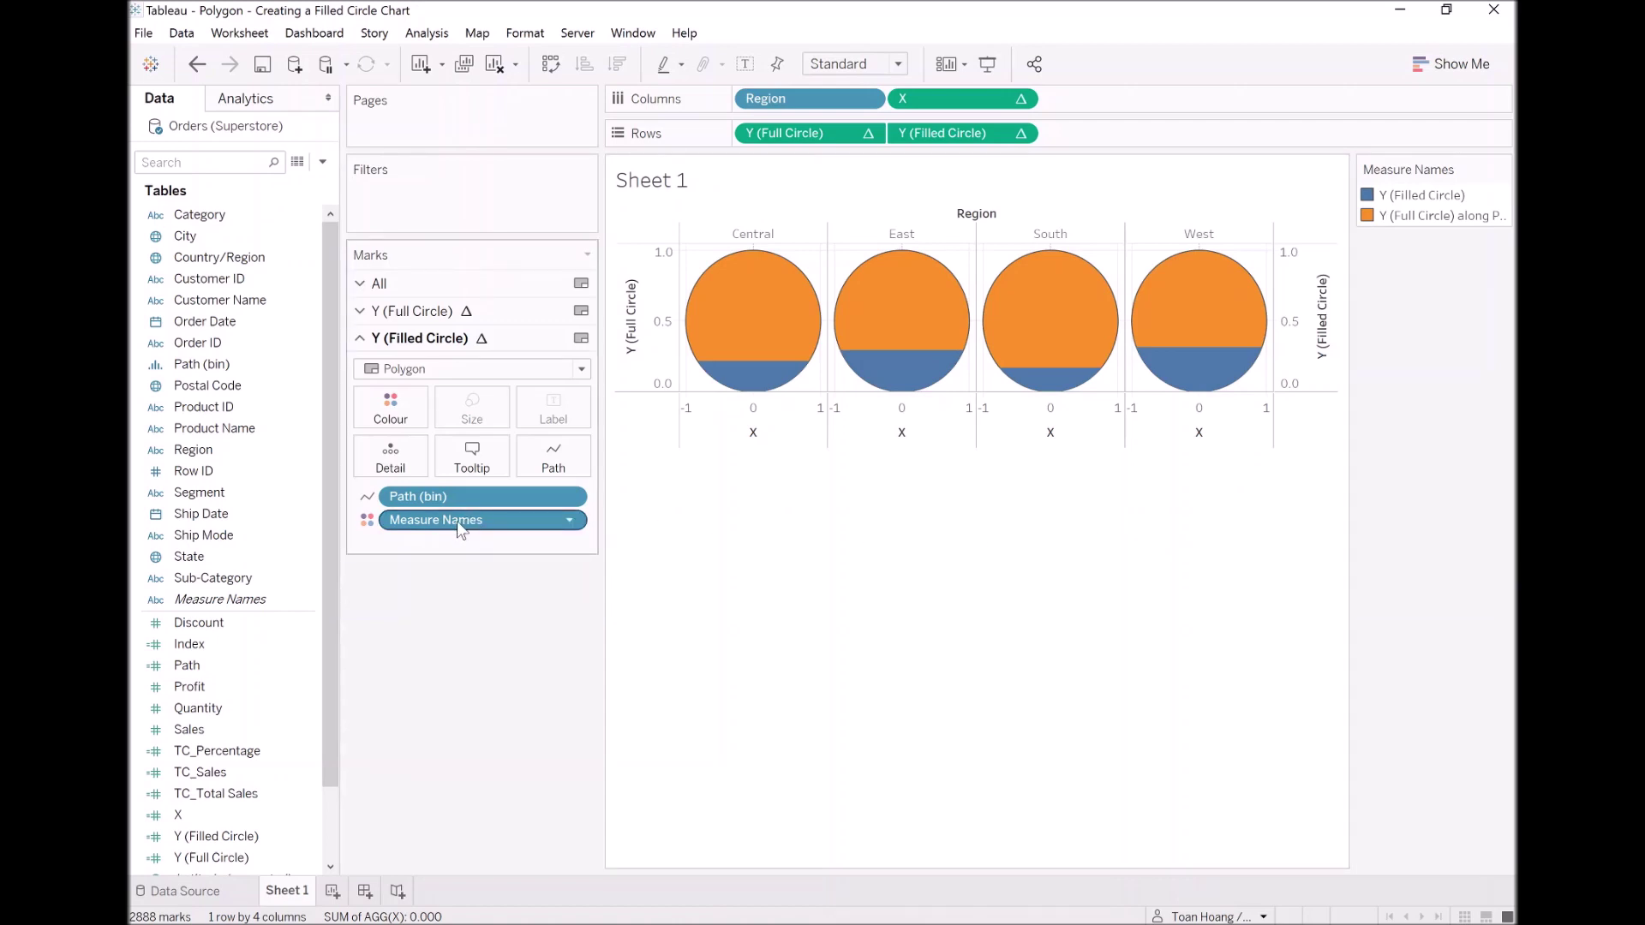
# Remove Measure Names colouring from both the filled-circle and full-circle Marks cards
pyautogui.moveTo(438, 520); pyautogui.dragTo(495, 319)
pyautogui.click(495, 313)
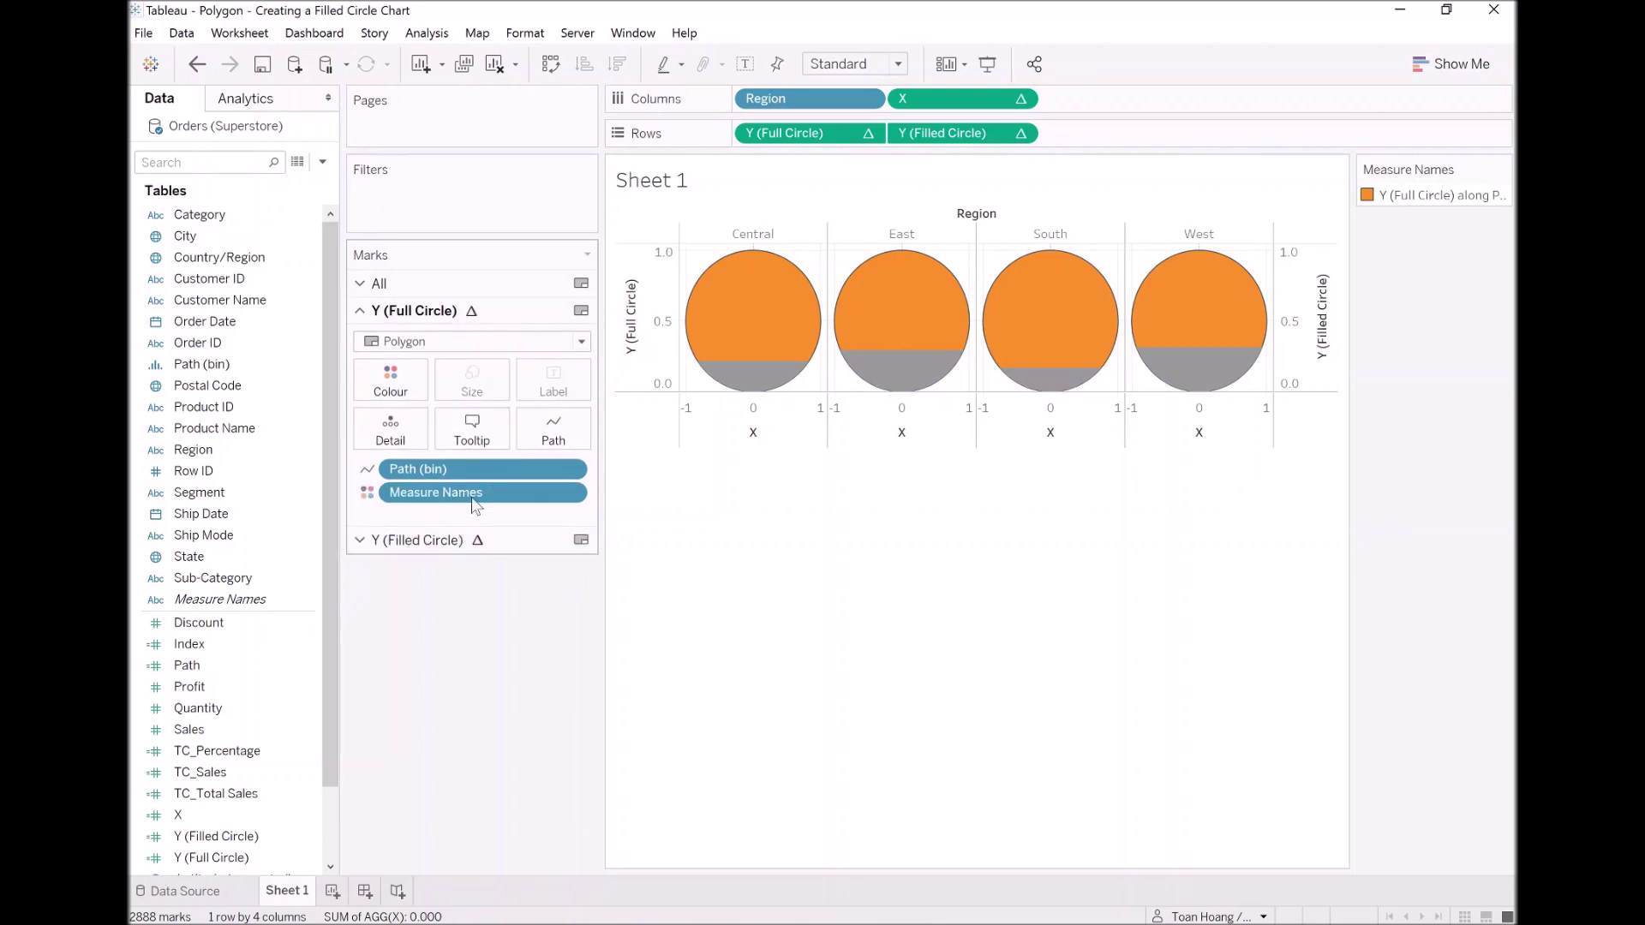
pyautogui.moveTo(472, 506); pyautogui.dragTo(472, 632)
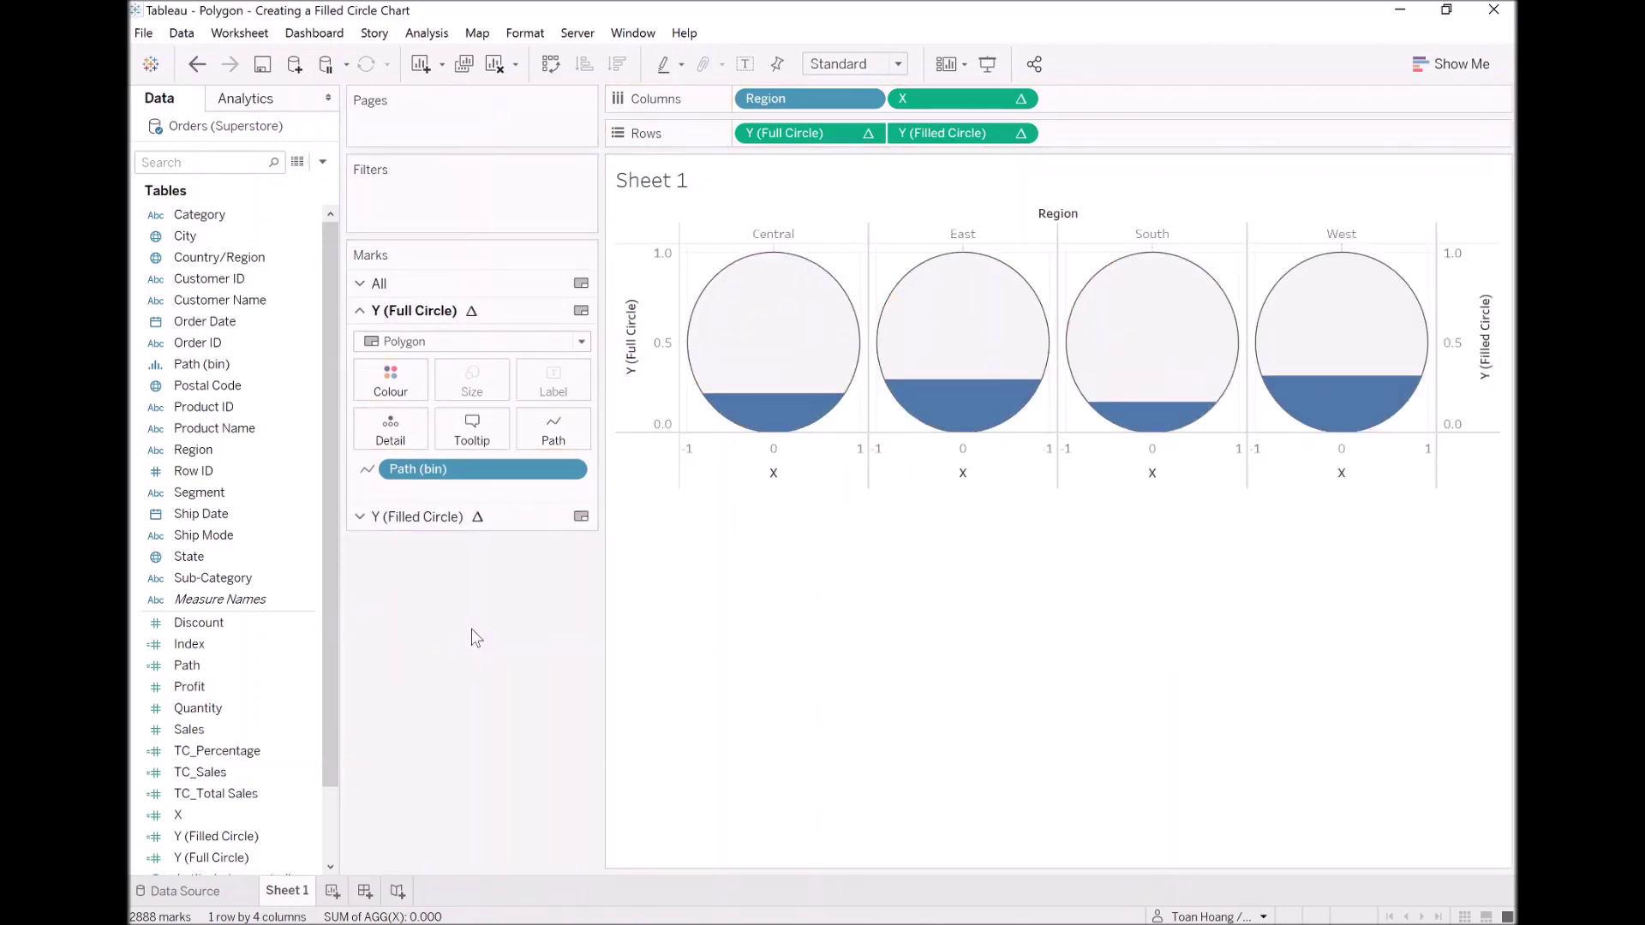
# Colour the filled-circle marks by Region and hide the Region colour legend
pyautogui.click(447, 516)
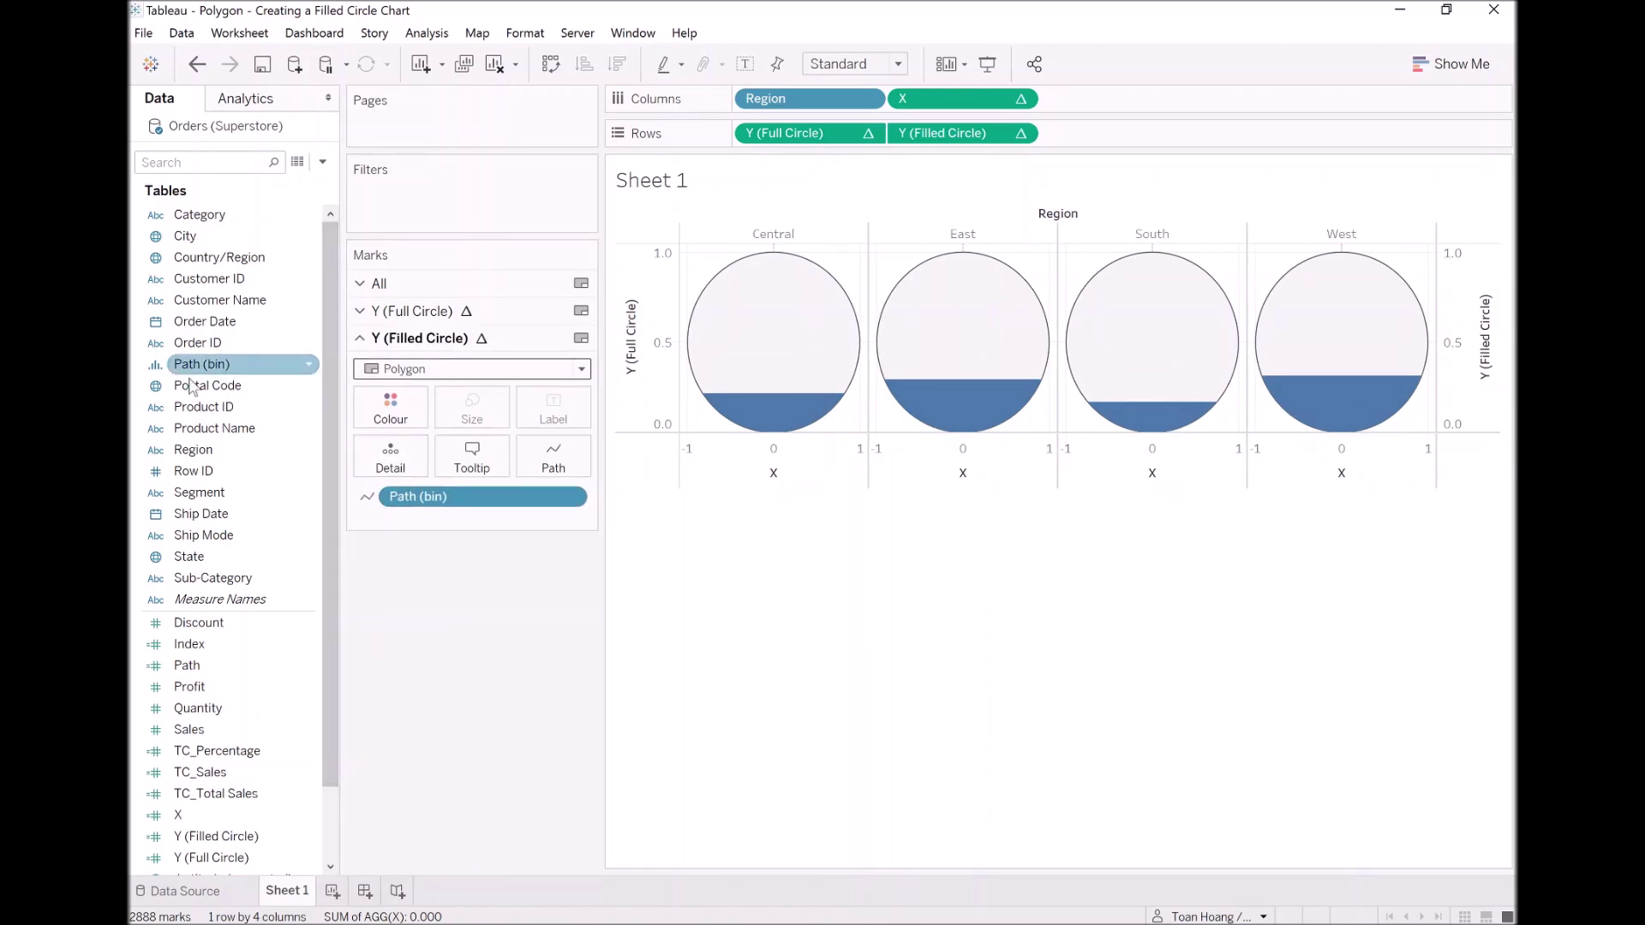
pyautogui.click(195, 452)
pyautogui.moveTo(200, 466); pyautogui.dragTo(397, 414)
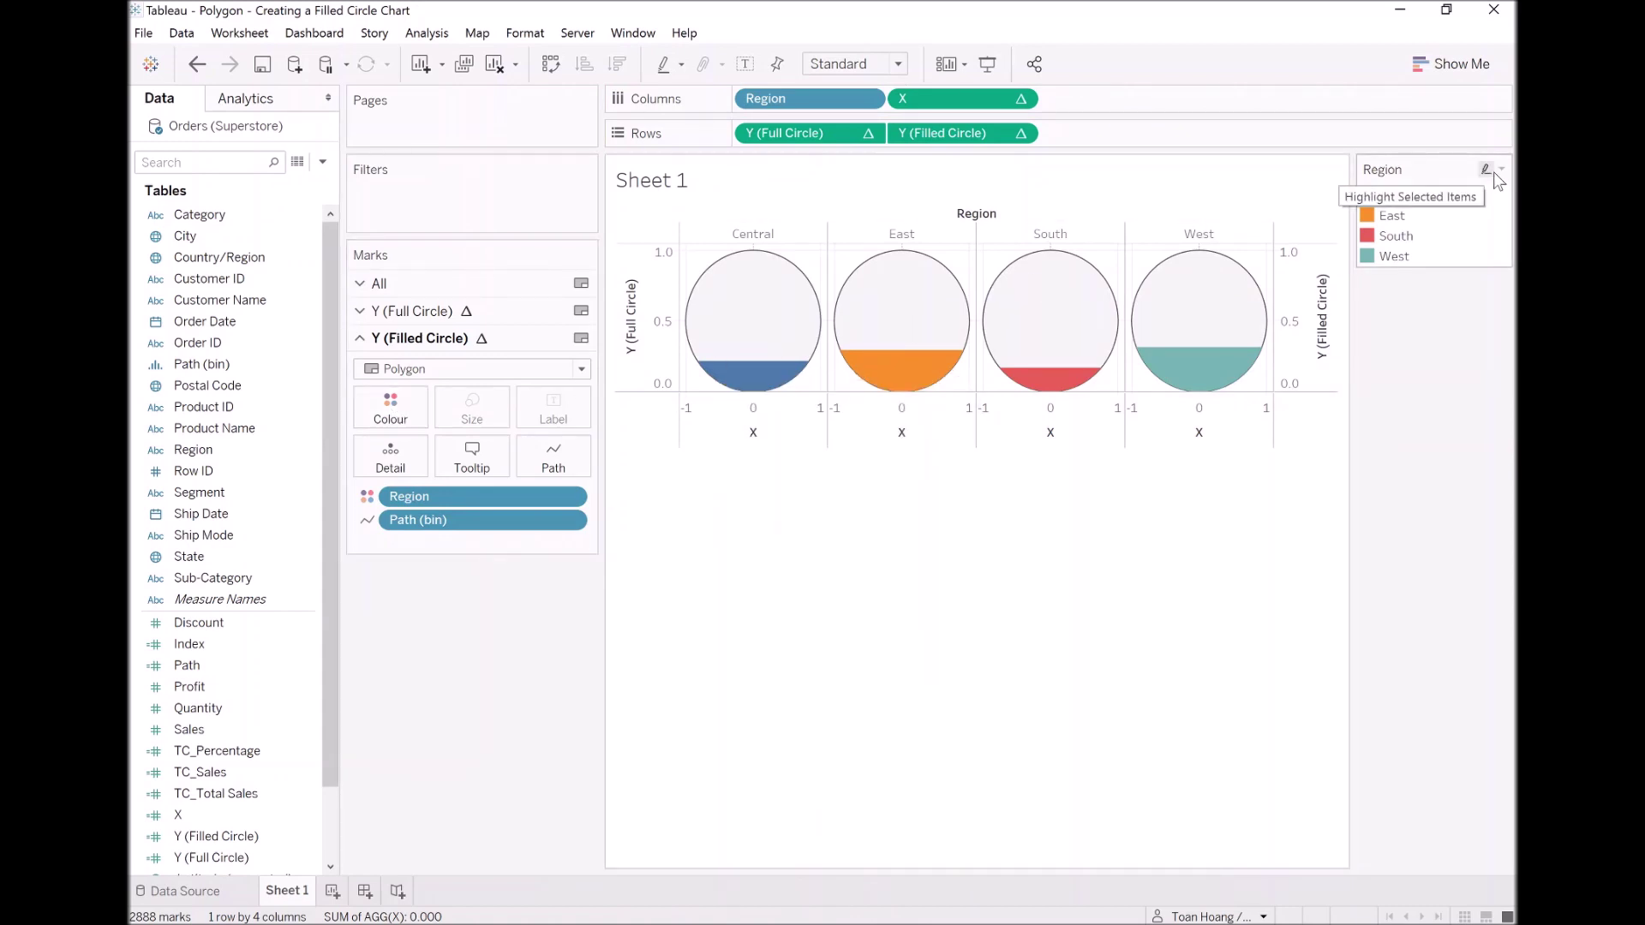
pyautogui.click(1500, 170)
pyautogui.click(1386, 331)
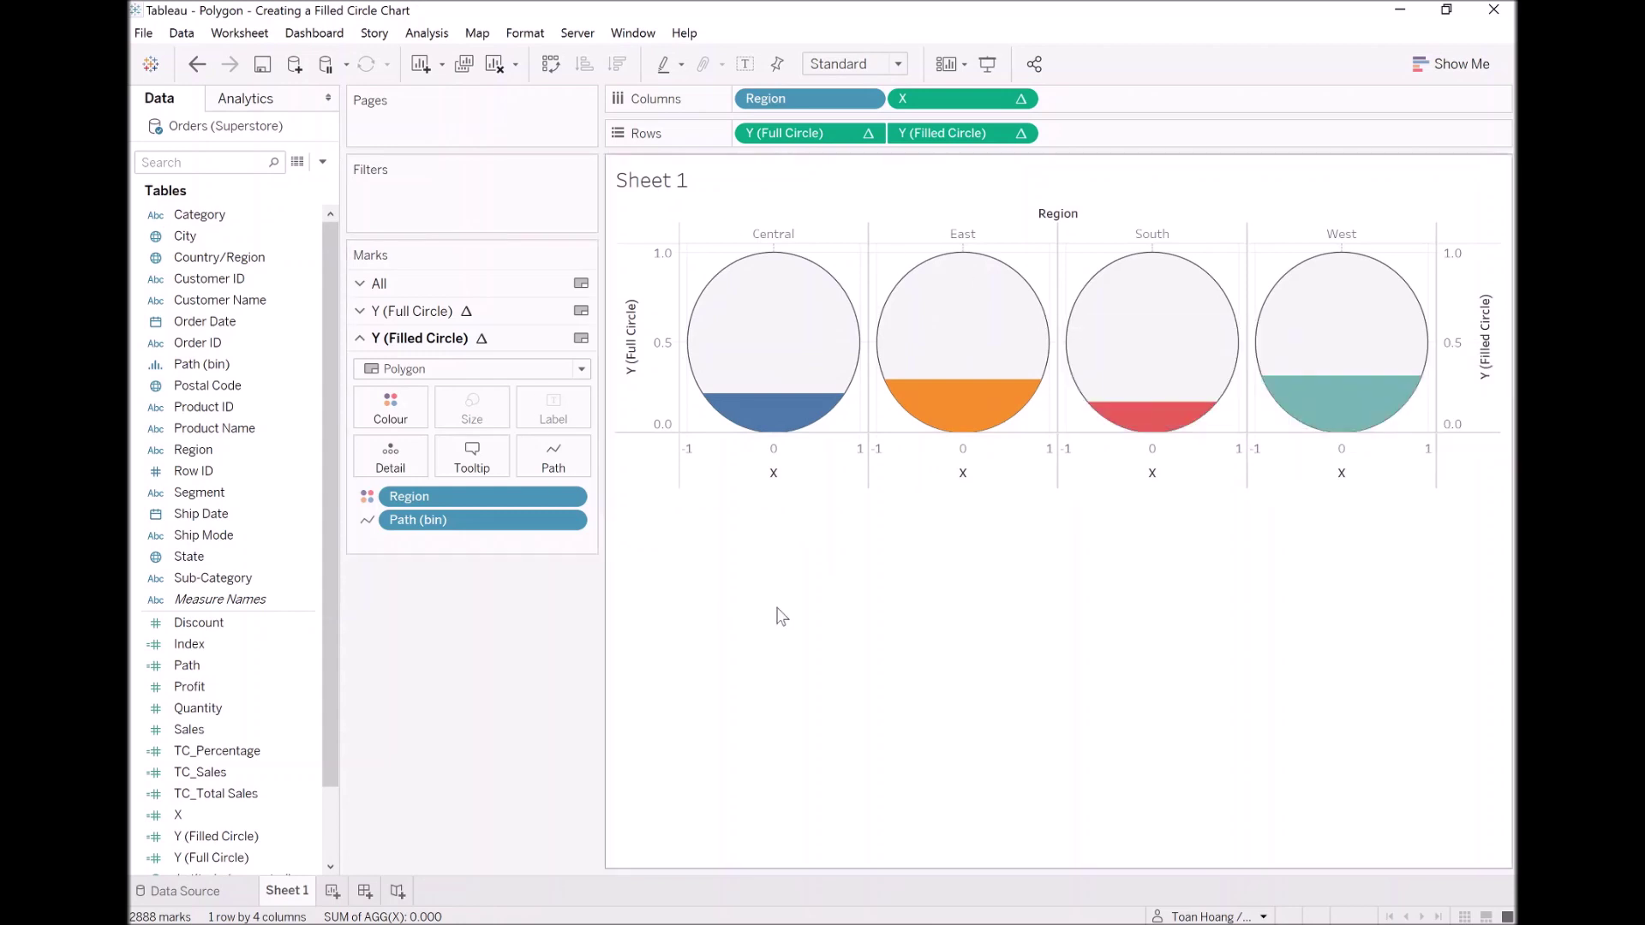
# Hide the headers of the Y (Full Circle) vertical axis and the X axis
pyautogui.rightClick(655, 282)
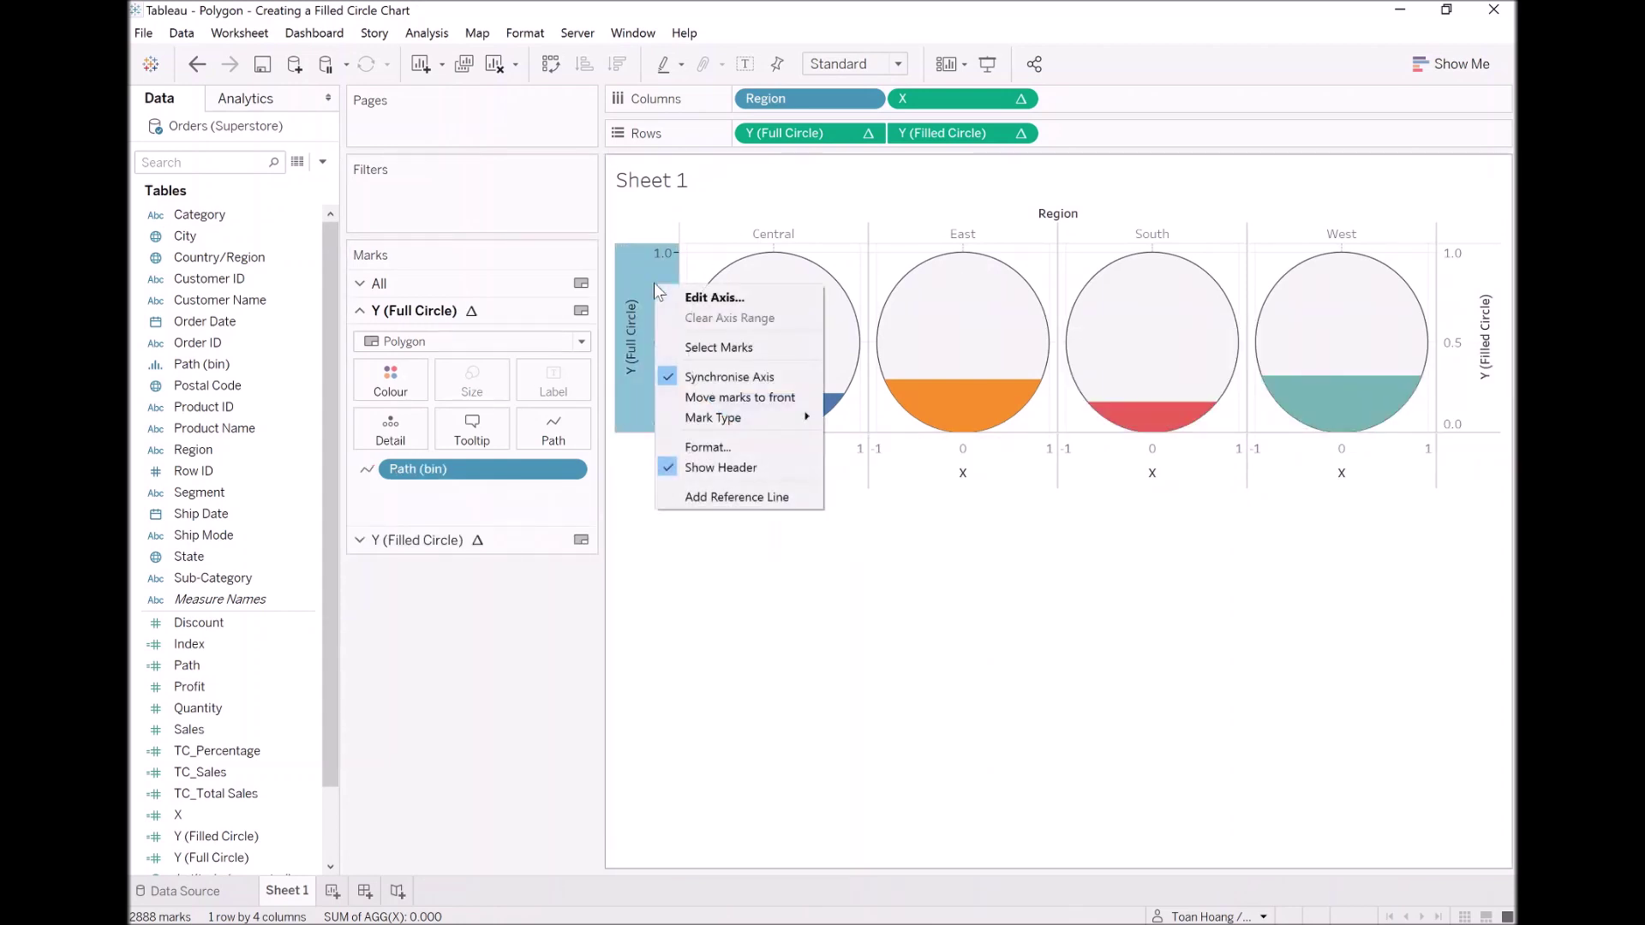
pyautogui.click(726, 468)
pyautogui.rightClick(718, 474)
pyautogui.click(797, 589)
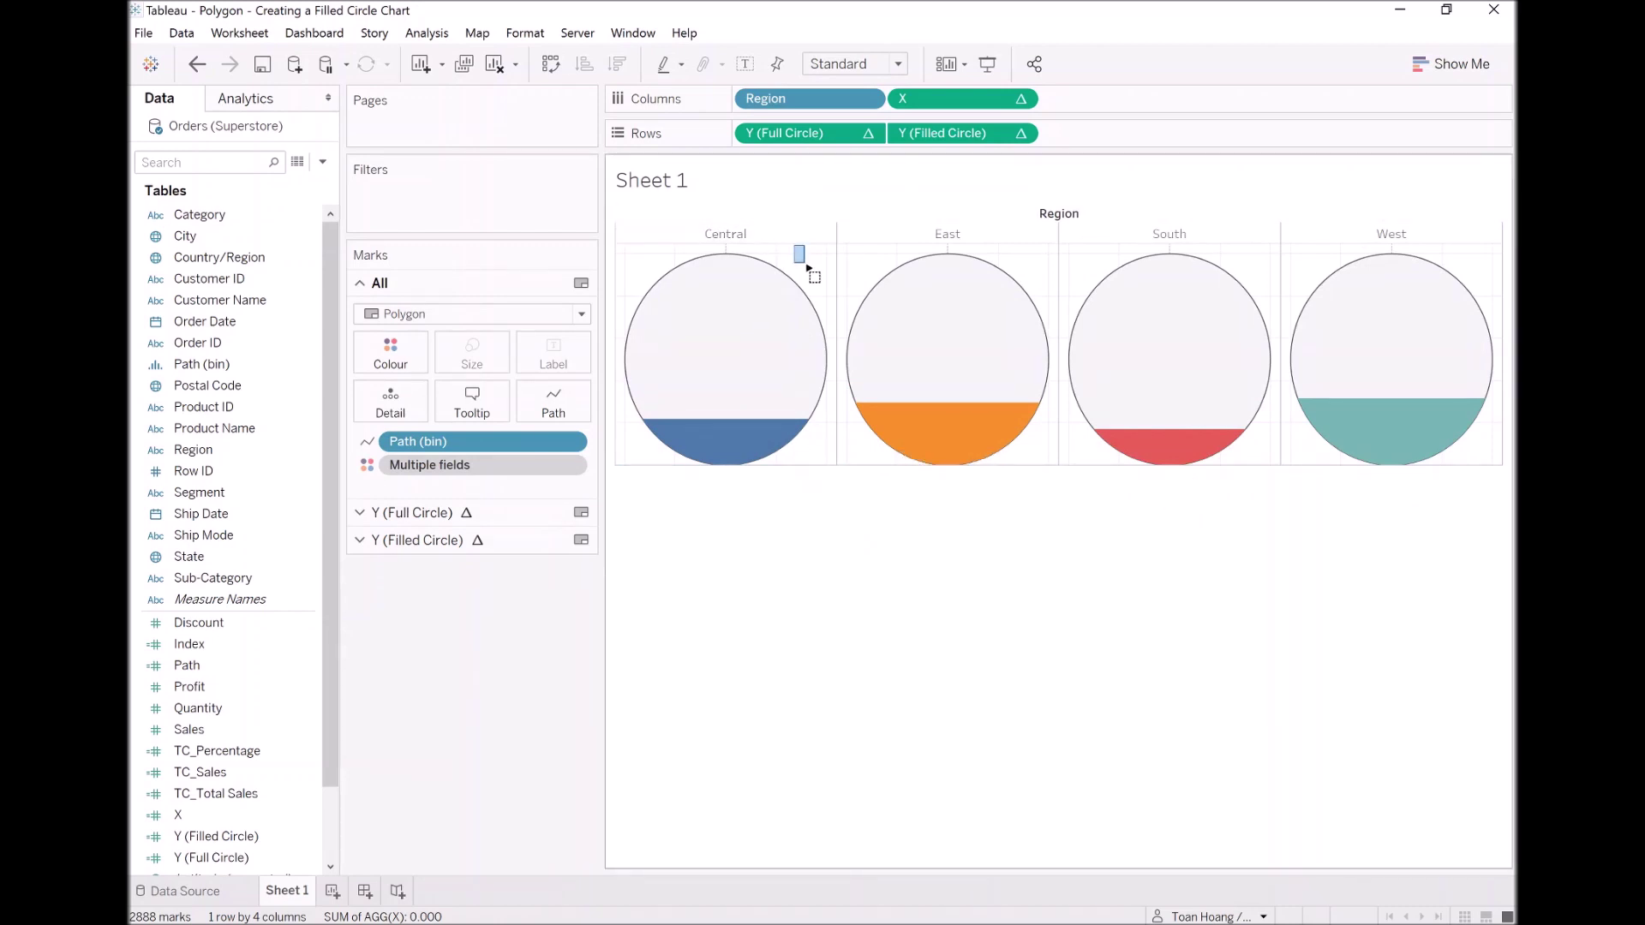
# Make the region header row taller, hide the Region field label, and add TC_Sales to Columns
pyautogui.moveTo(807, 266); pyautogui.dragTo(807, 235)
pyautogui.click(803, 259)
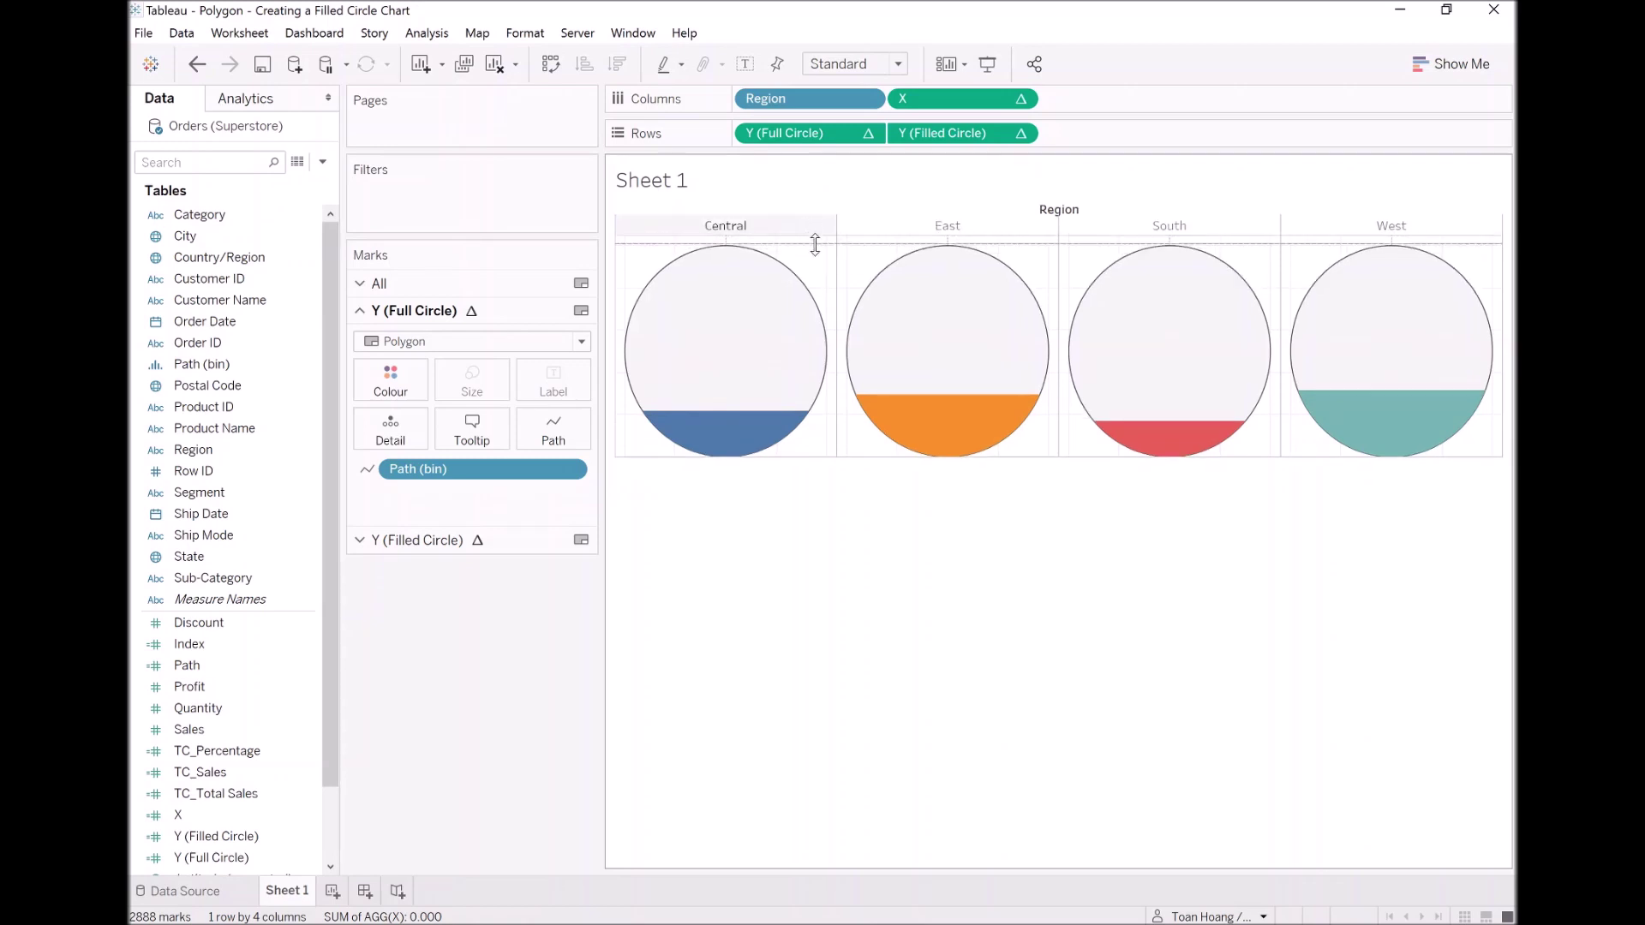
pyautogui.moveTo(815, 242); pyautogui.dragTo(820, 263)
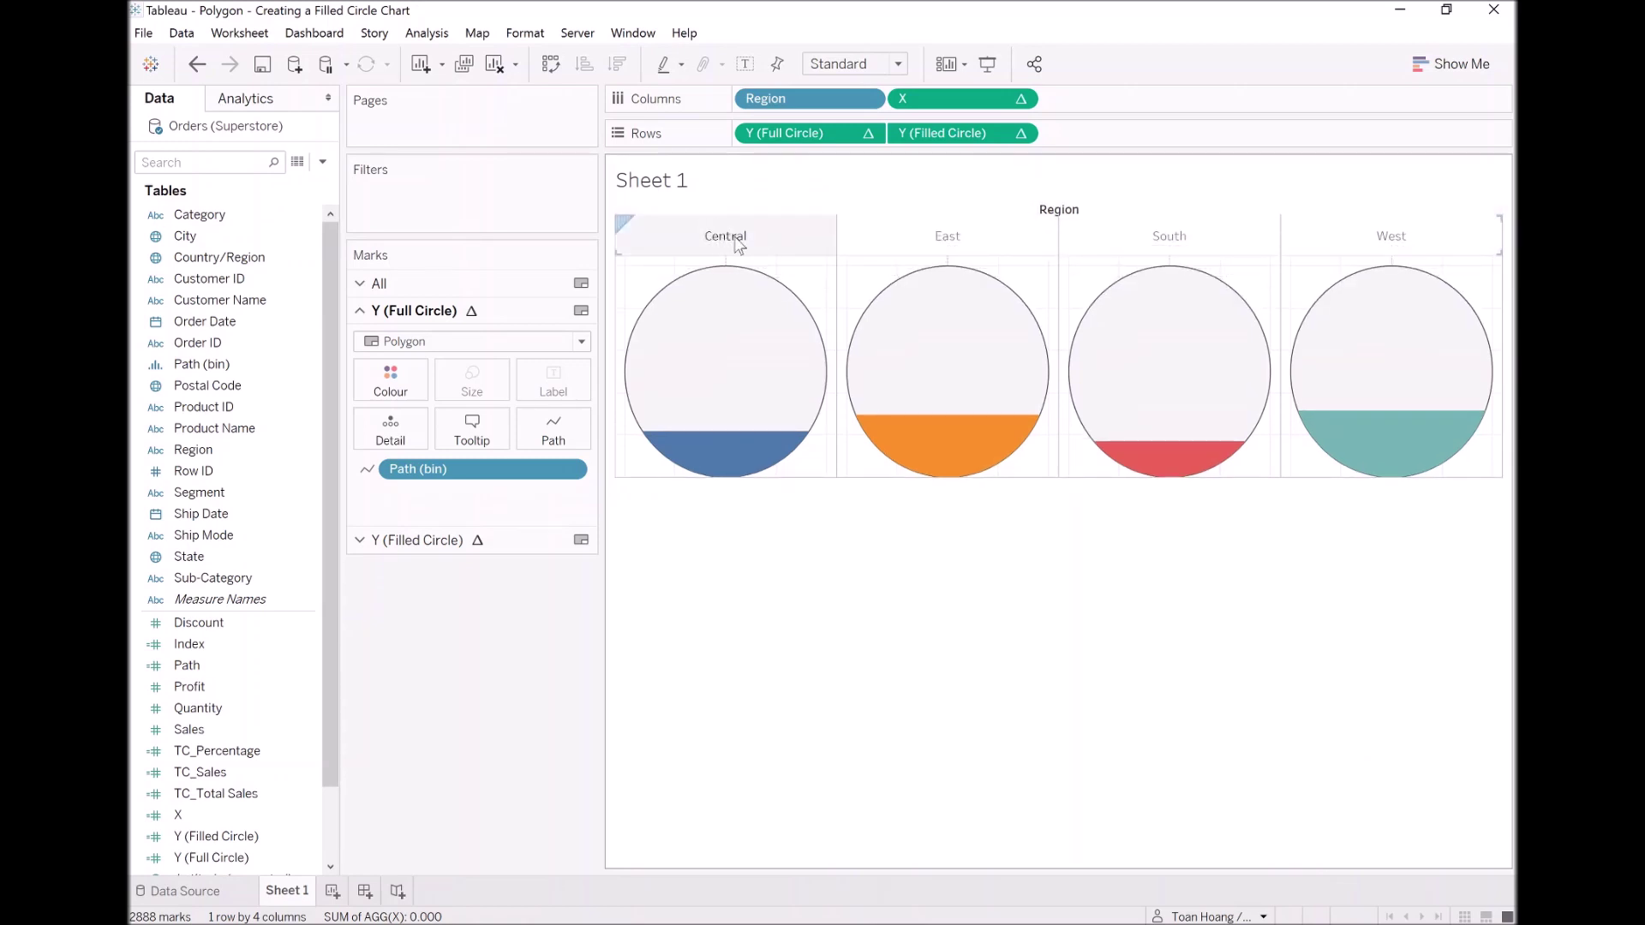
pyautogui.rightClick(808, 209)
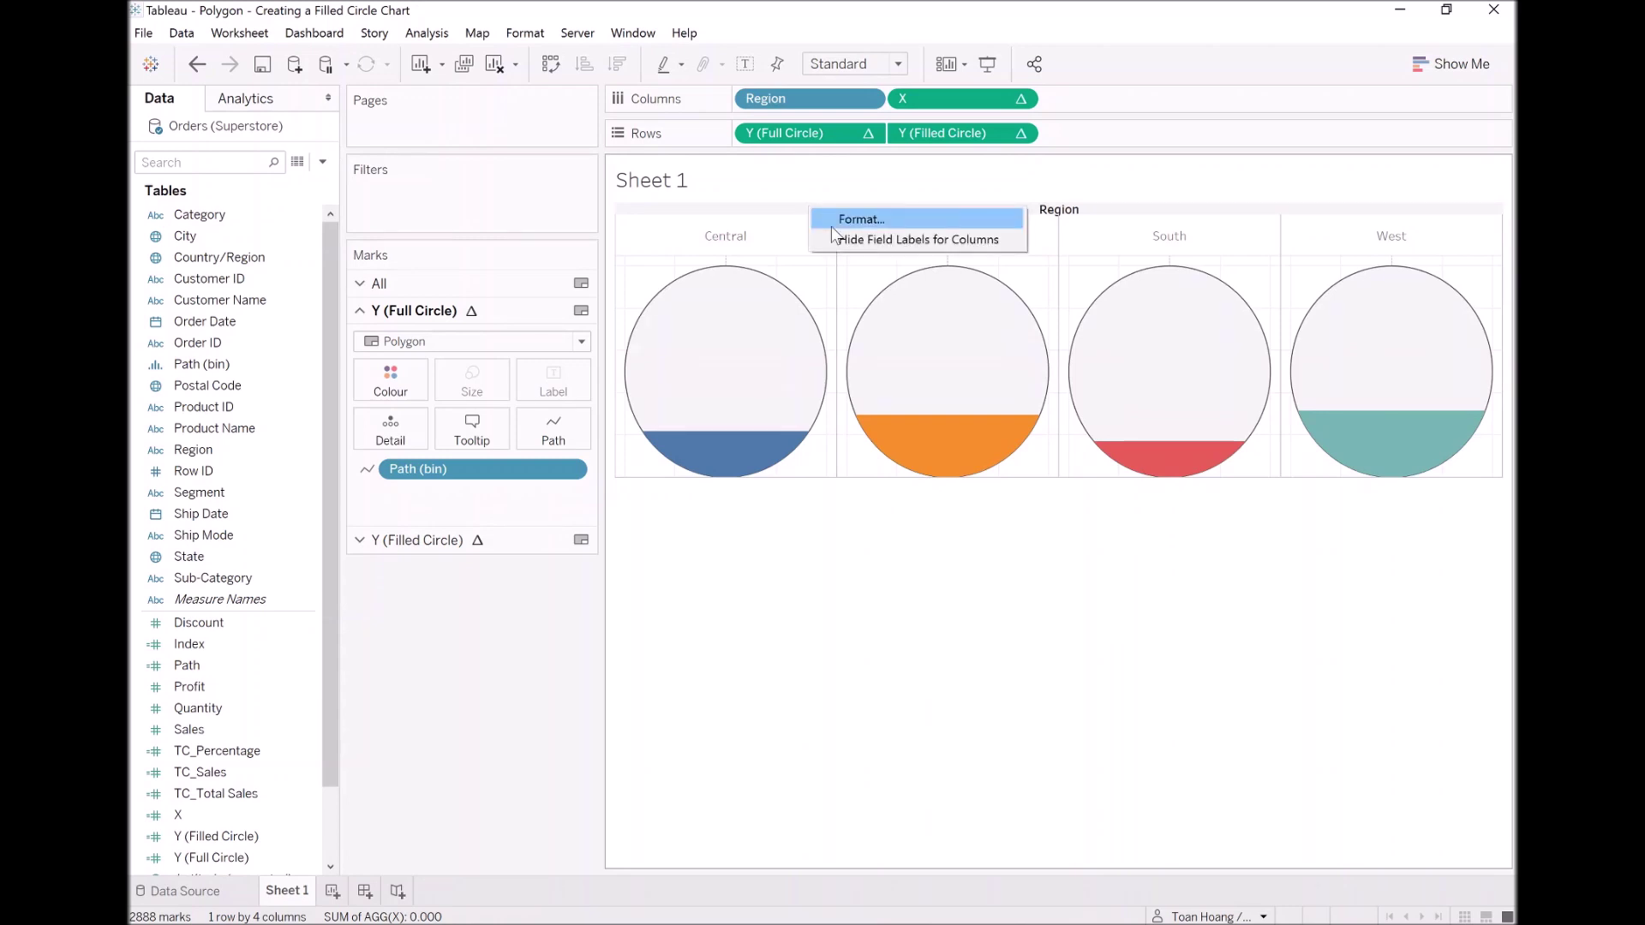
pyautogui.press('Escape')
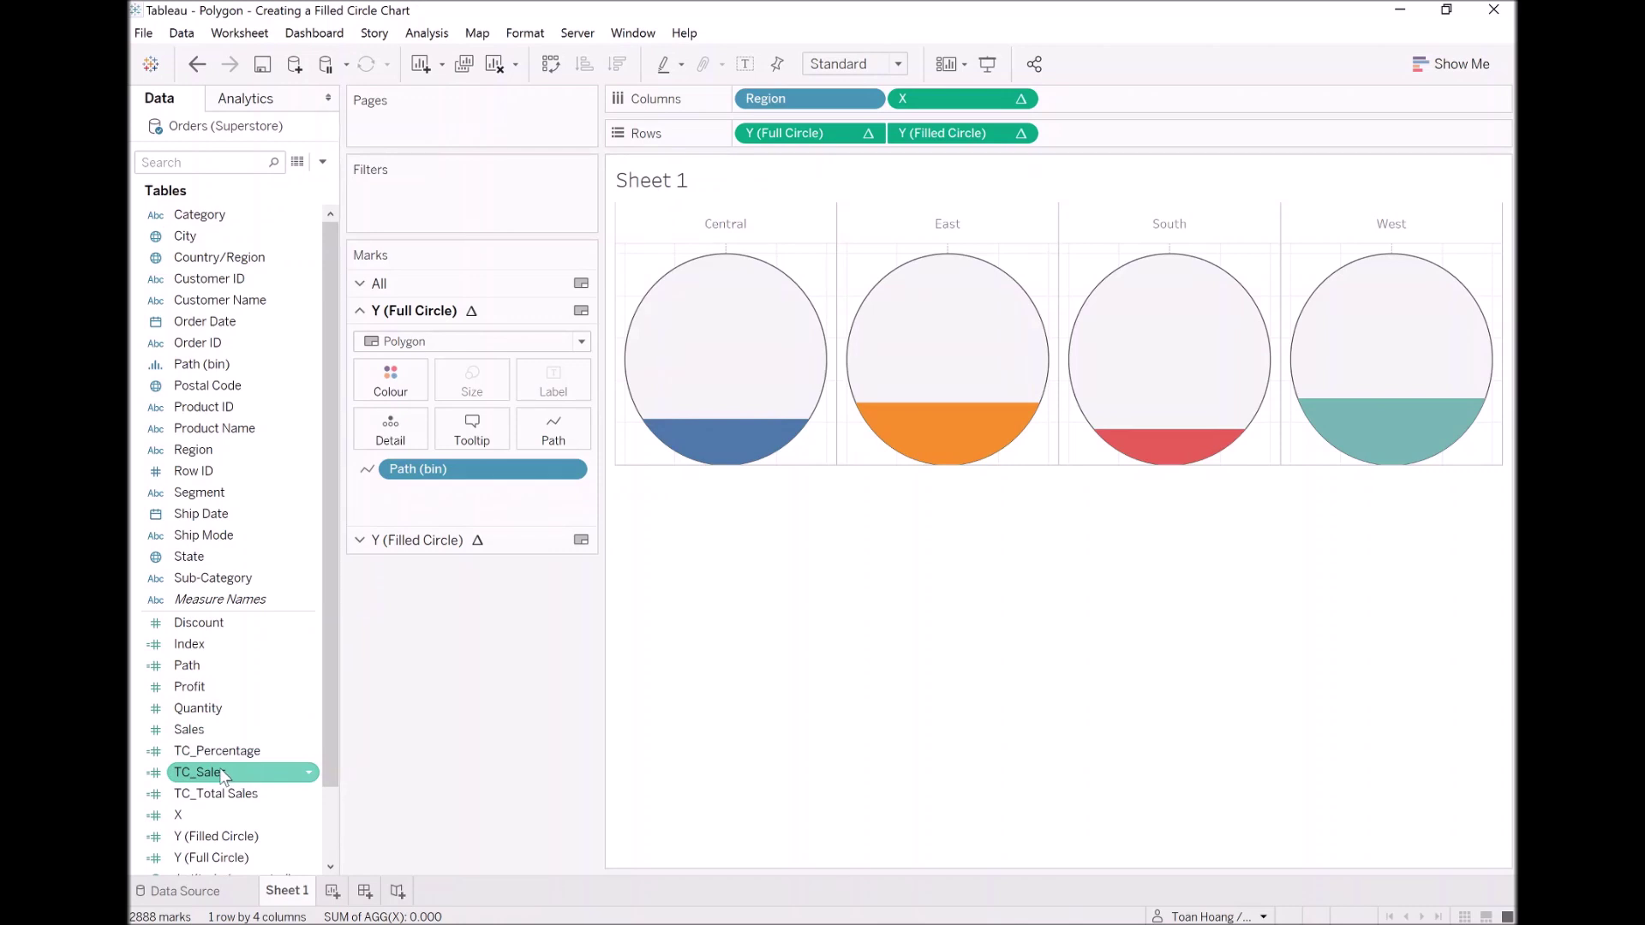
pyautogui.moveTo(219, 772); pyautogui.dragTo(888, 106)
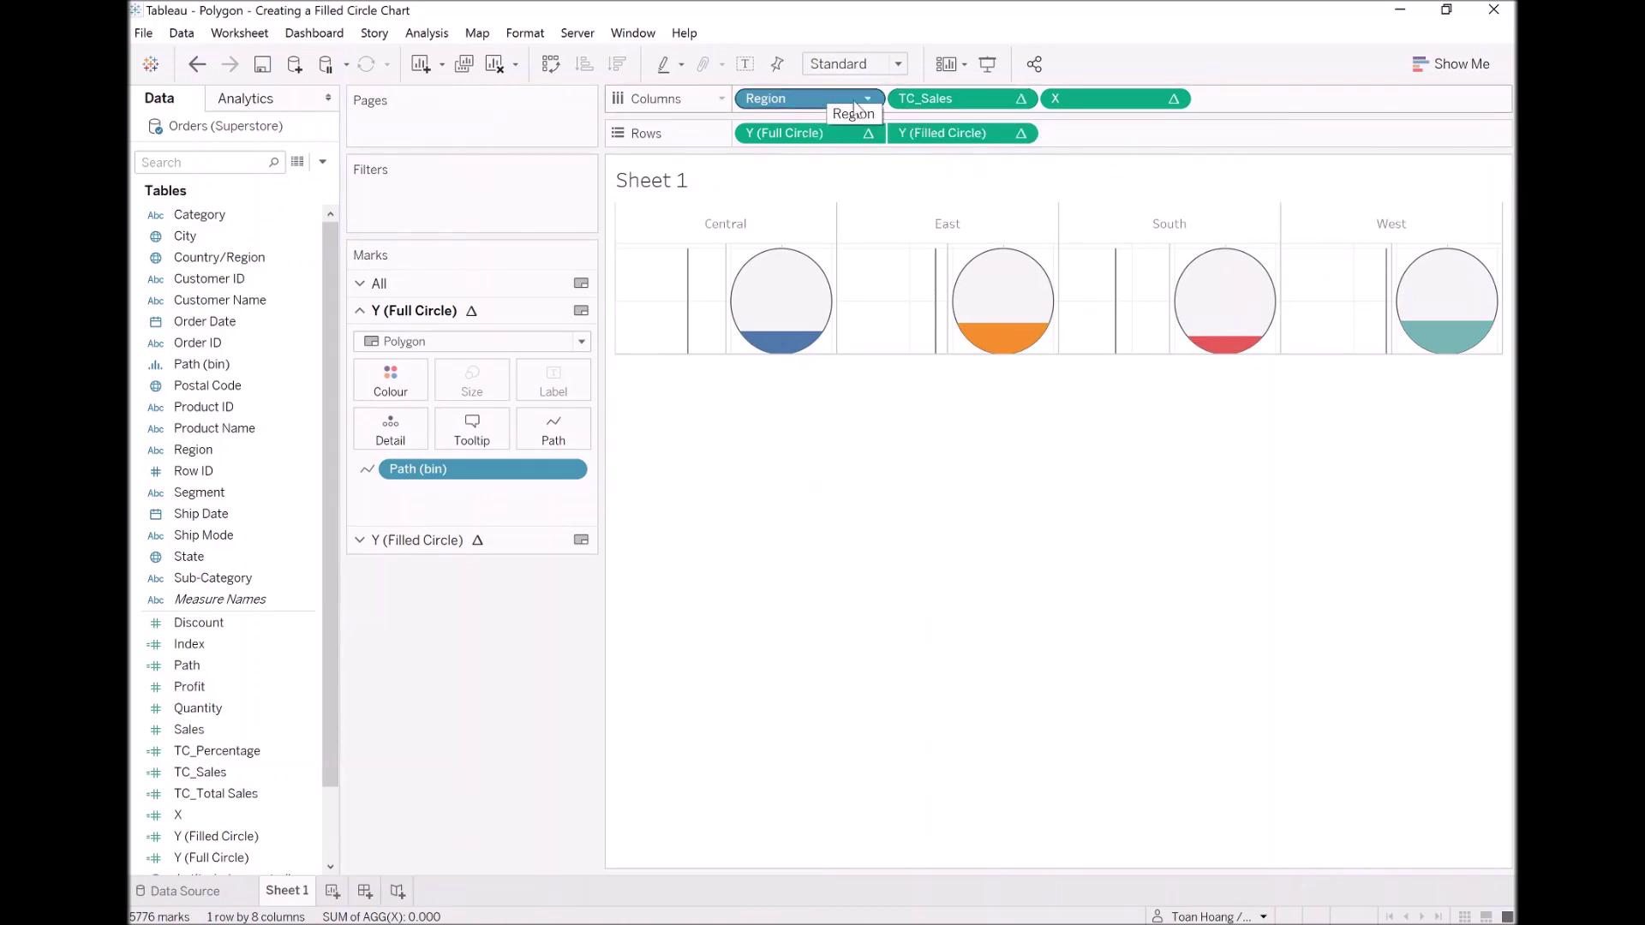
# Make TC_Sales discrete and add TC_Percentage to Columns as a discrete field
pyautogui.rightClick(934, 98)
pyautogui.click(996, 245)
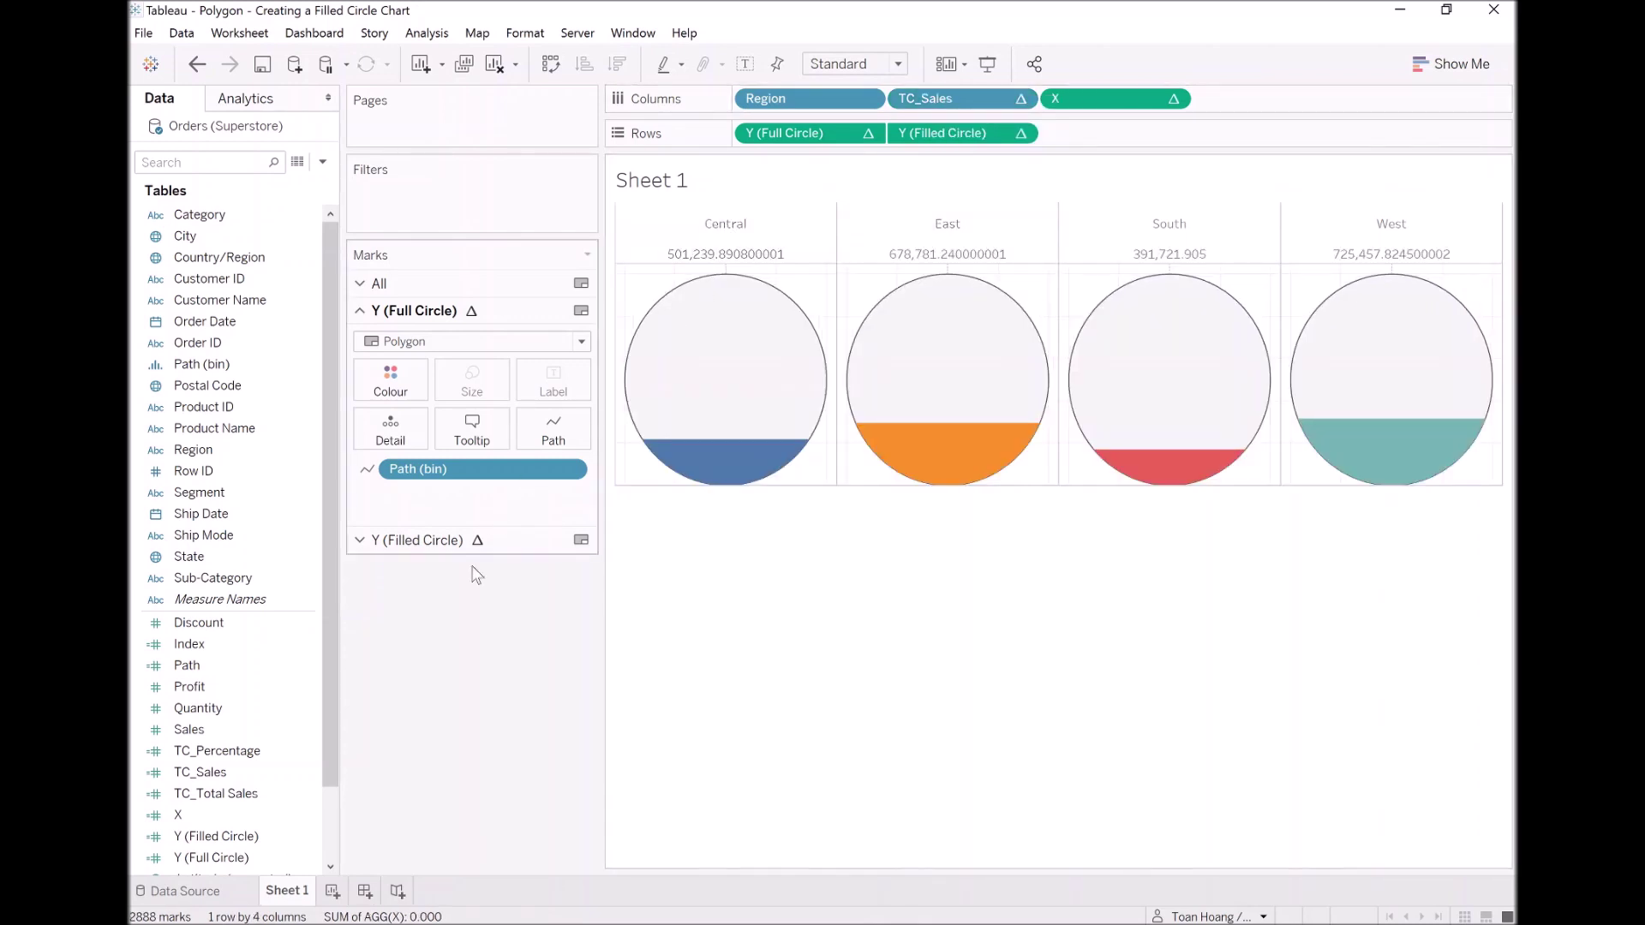
pyautogui.moveTo(226, 759); pyautogui.dragTo(1052, 102)
pyautogui.rightClick(1090, 101)
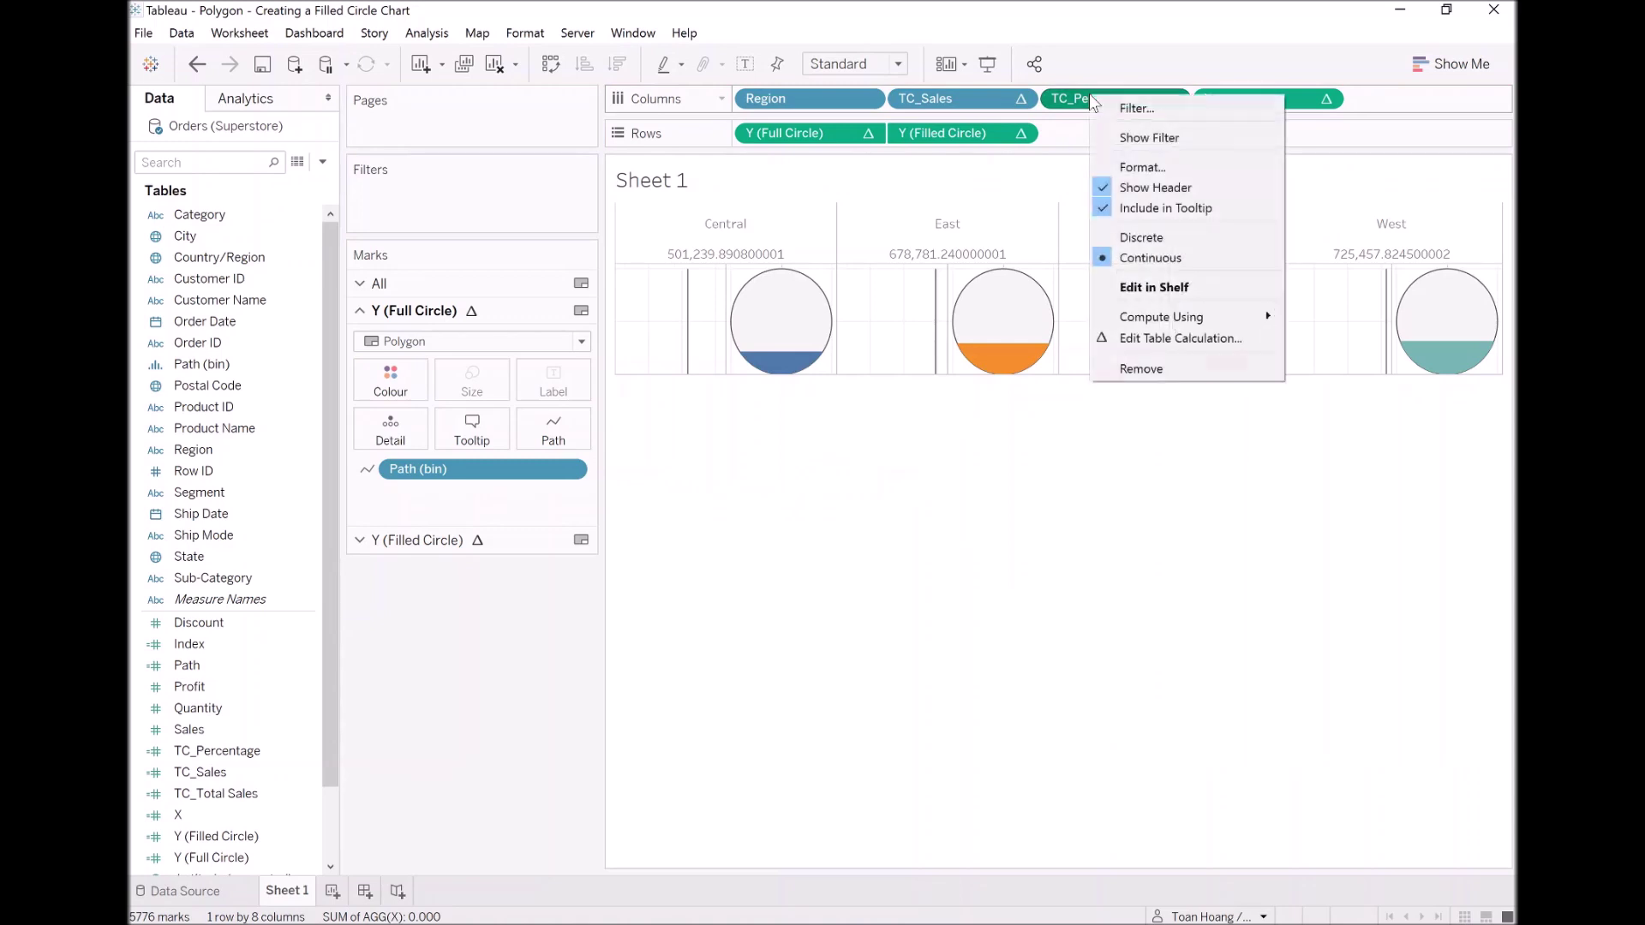
pyautogui.click(1163, 239)
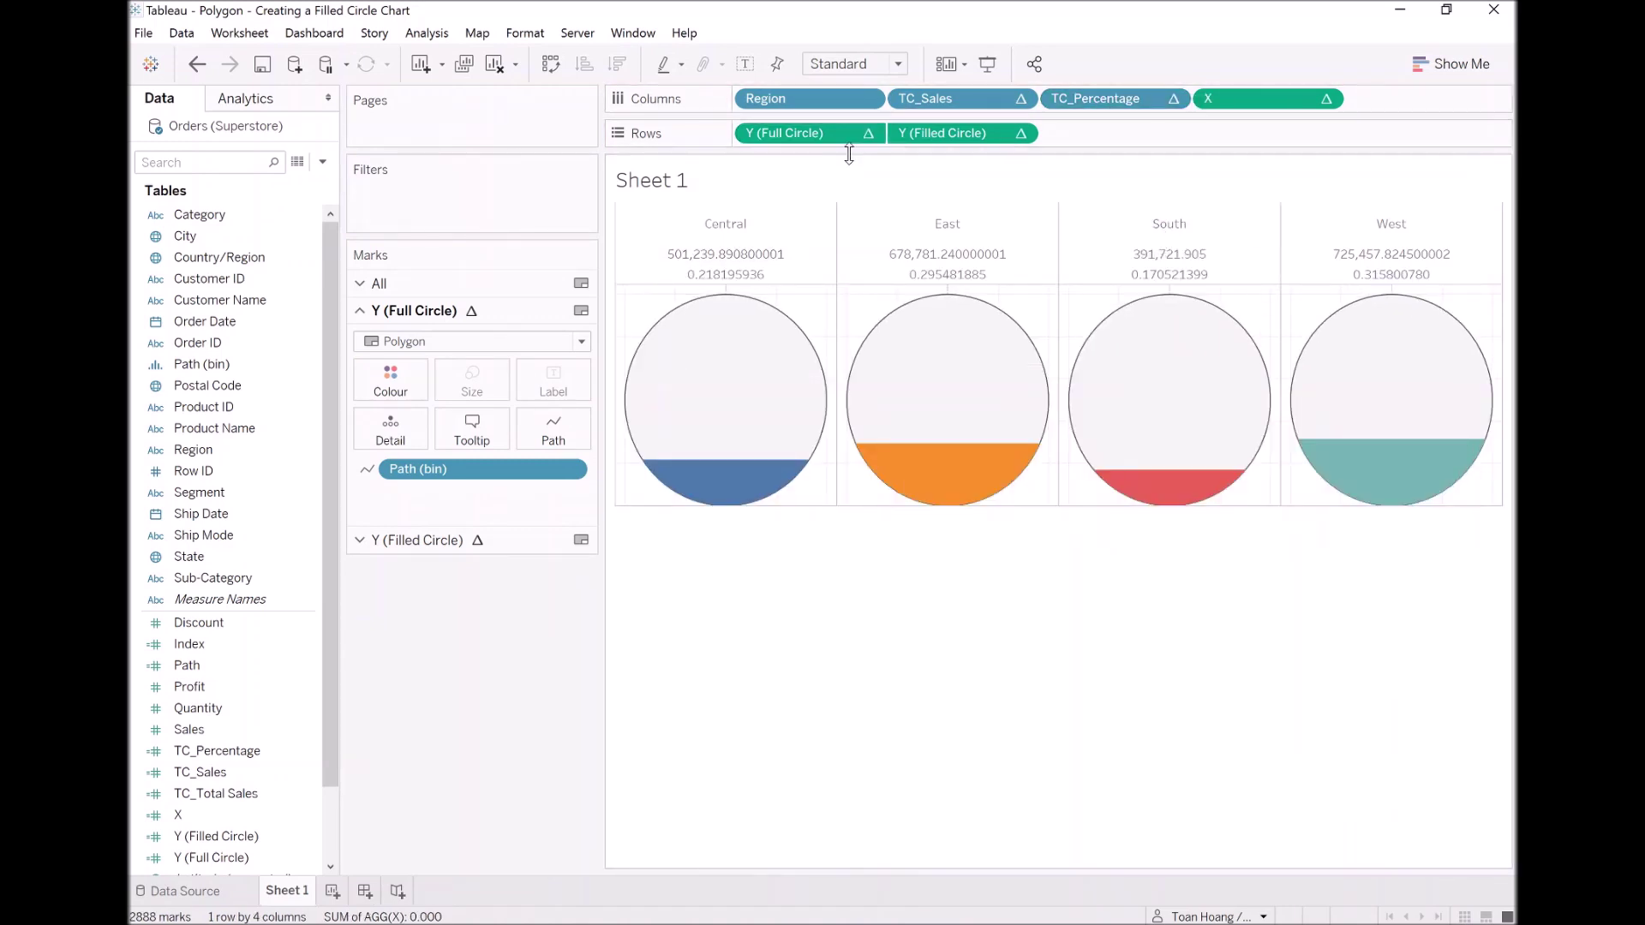
# Make the TC_Sales and TC_Percentage header rows taller
pyautogui.click(794, 254)
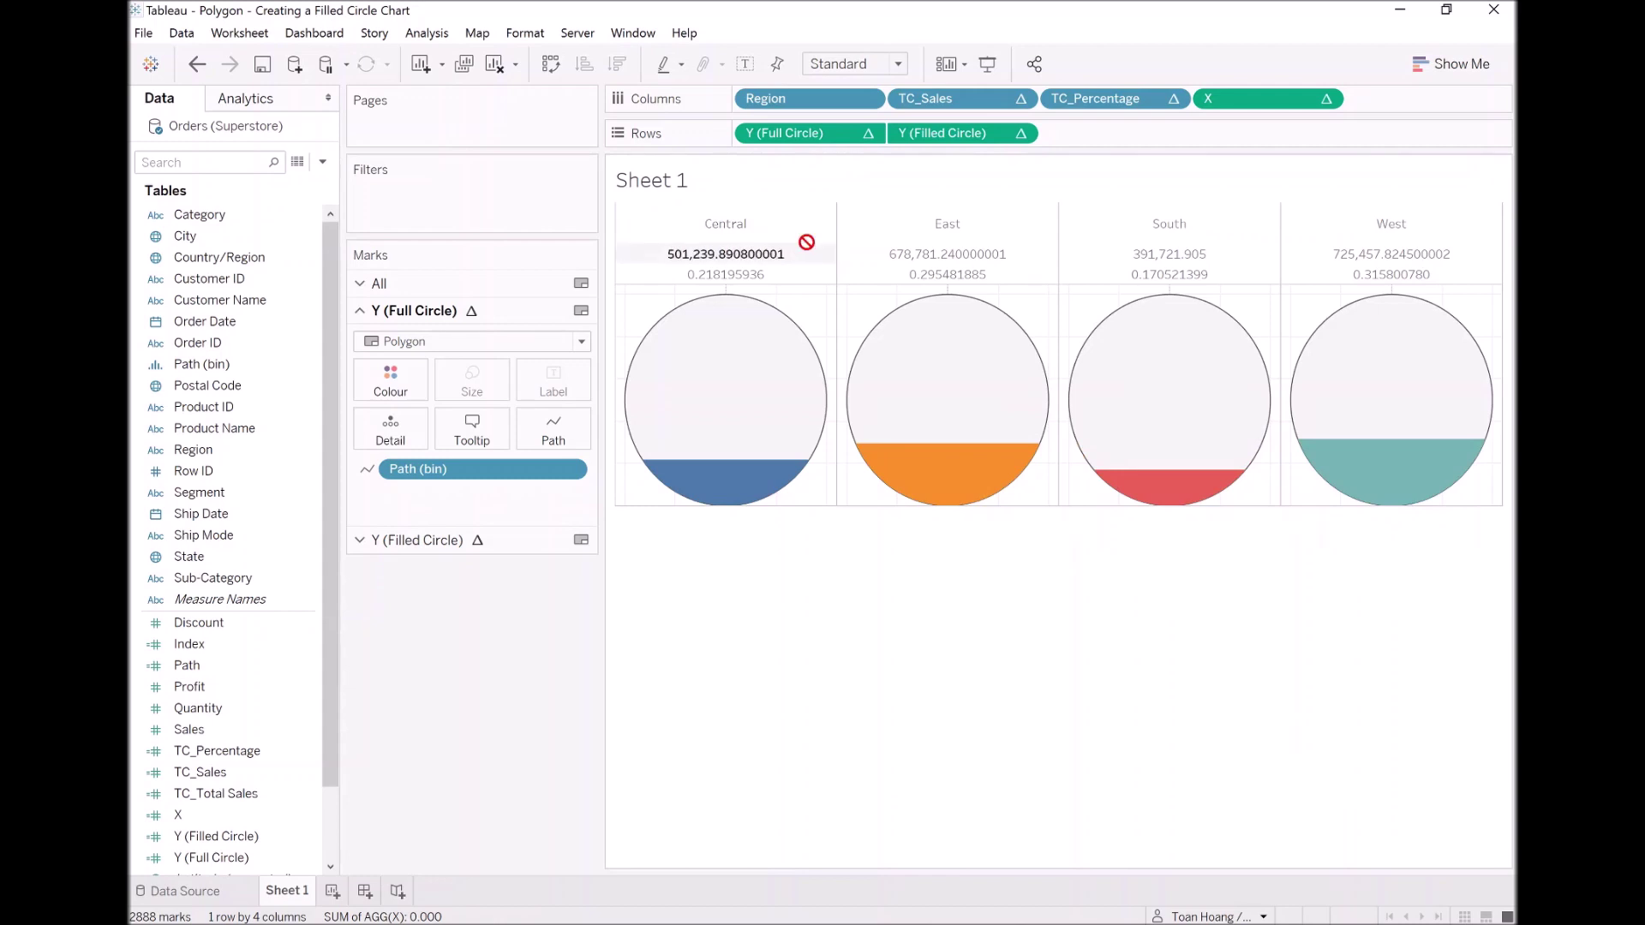
pyautogui.click(797, 259)
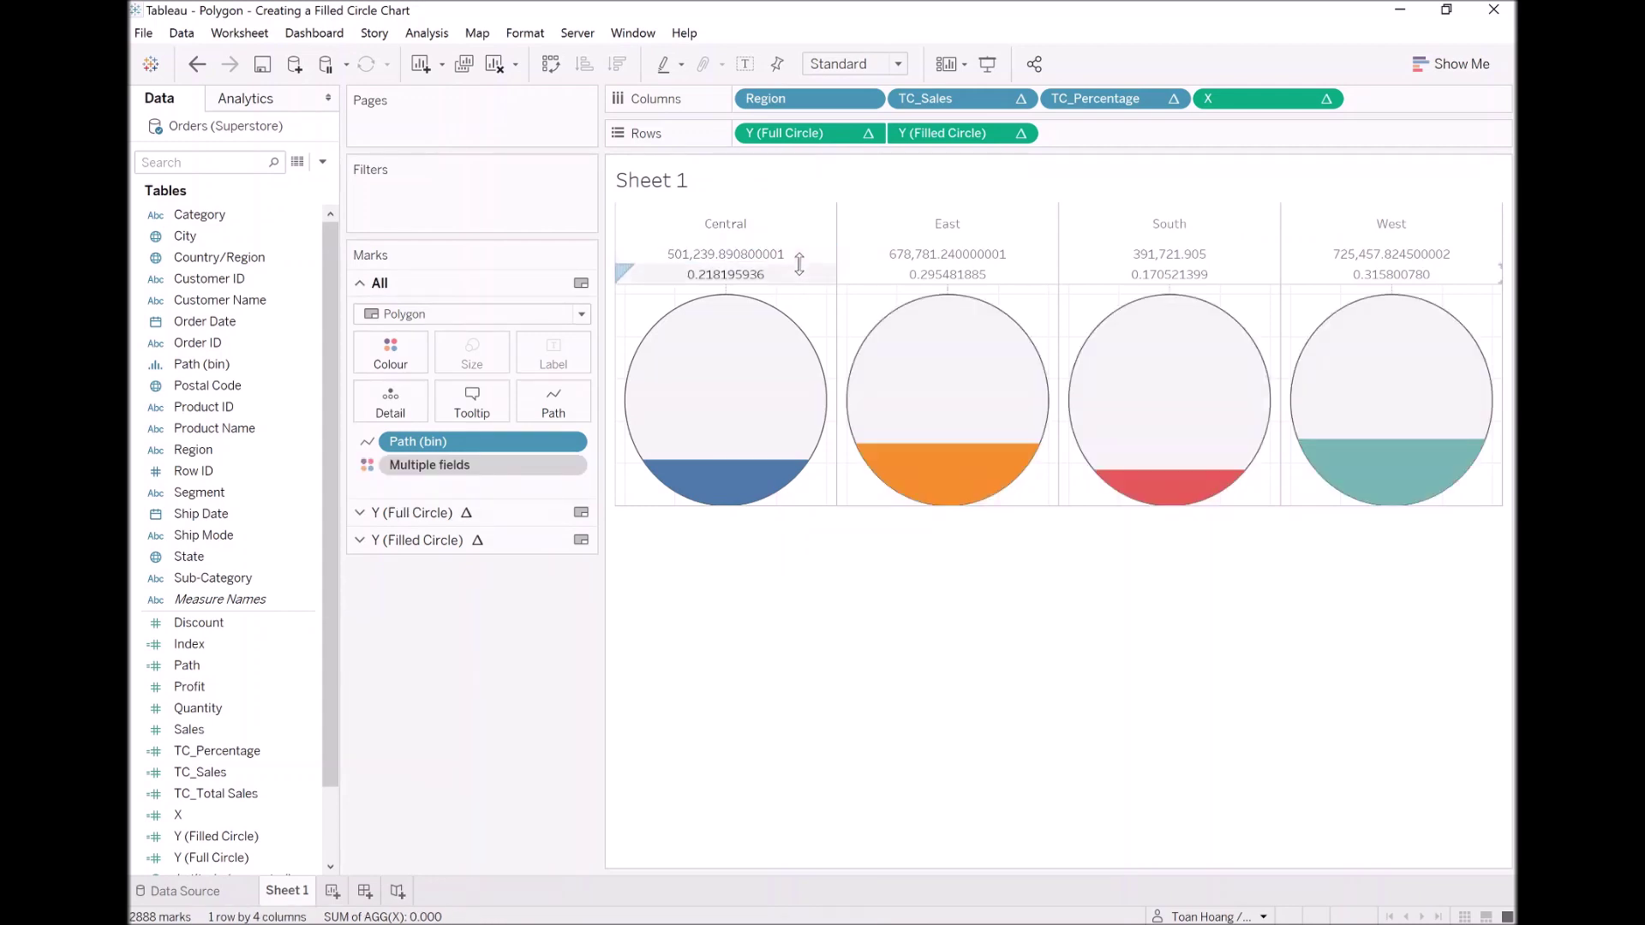
pyautogui.moveTo(802, 268); pyautogui.dragTo(808, 301)
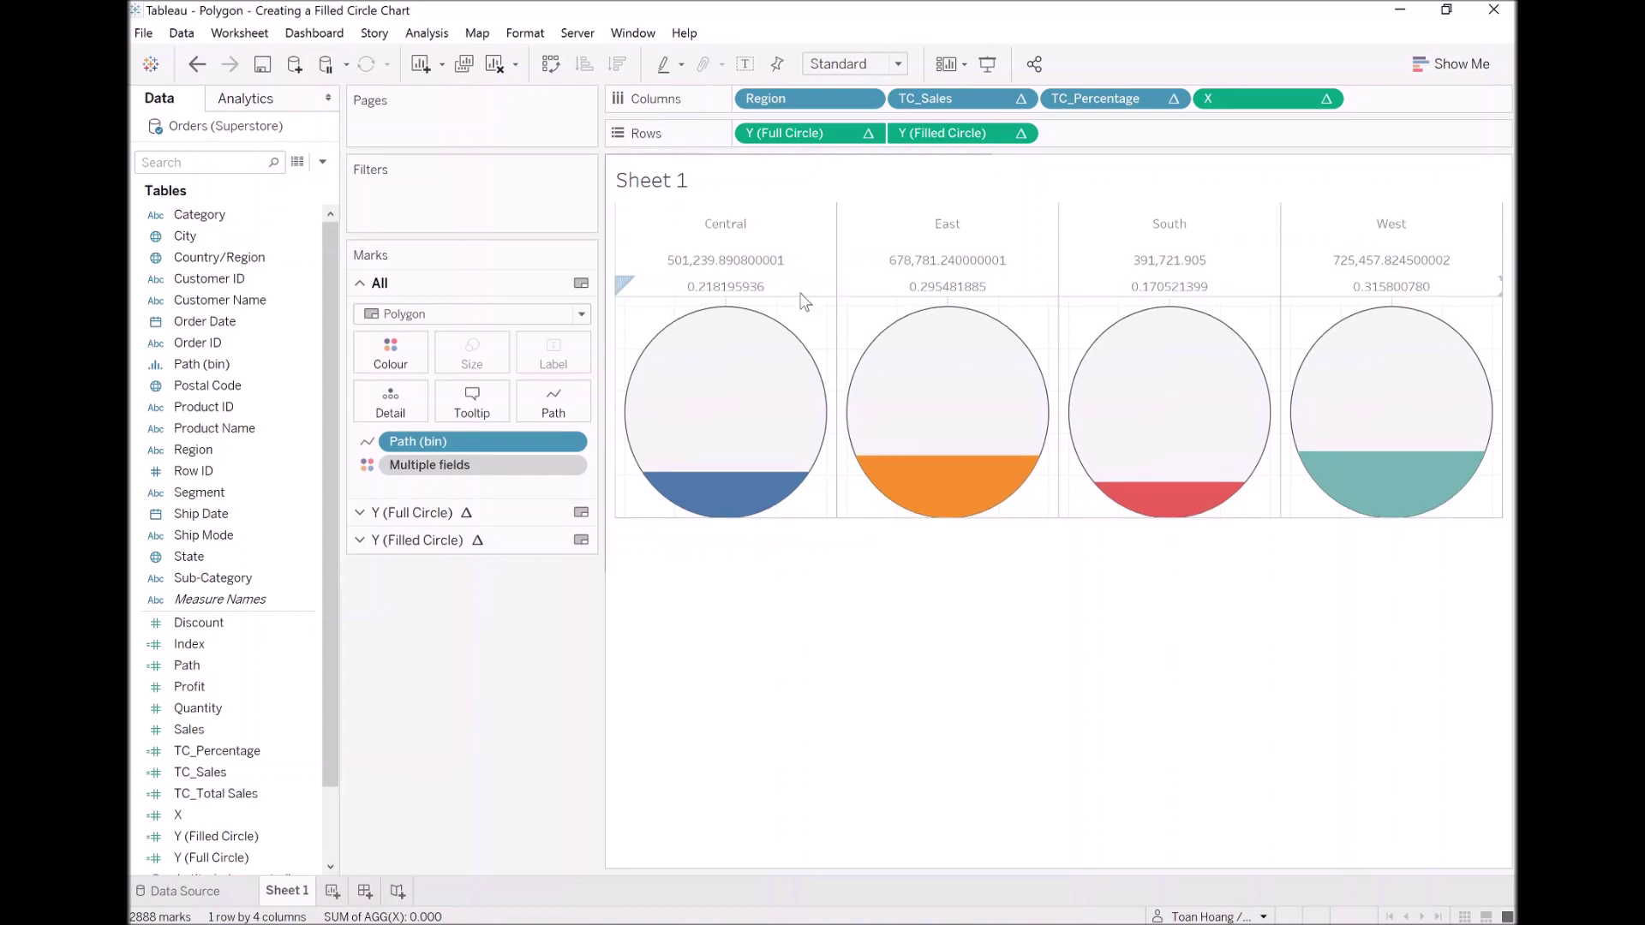
pyautogui.moveTo(759, 243); pyautogui.dragTo(780, 232)
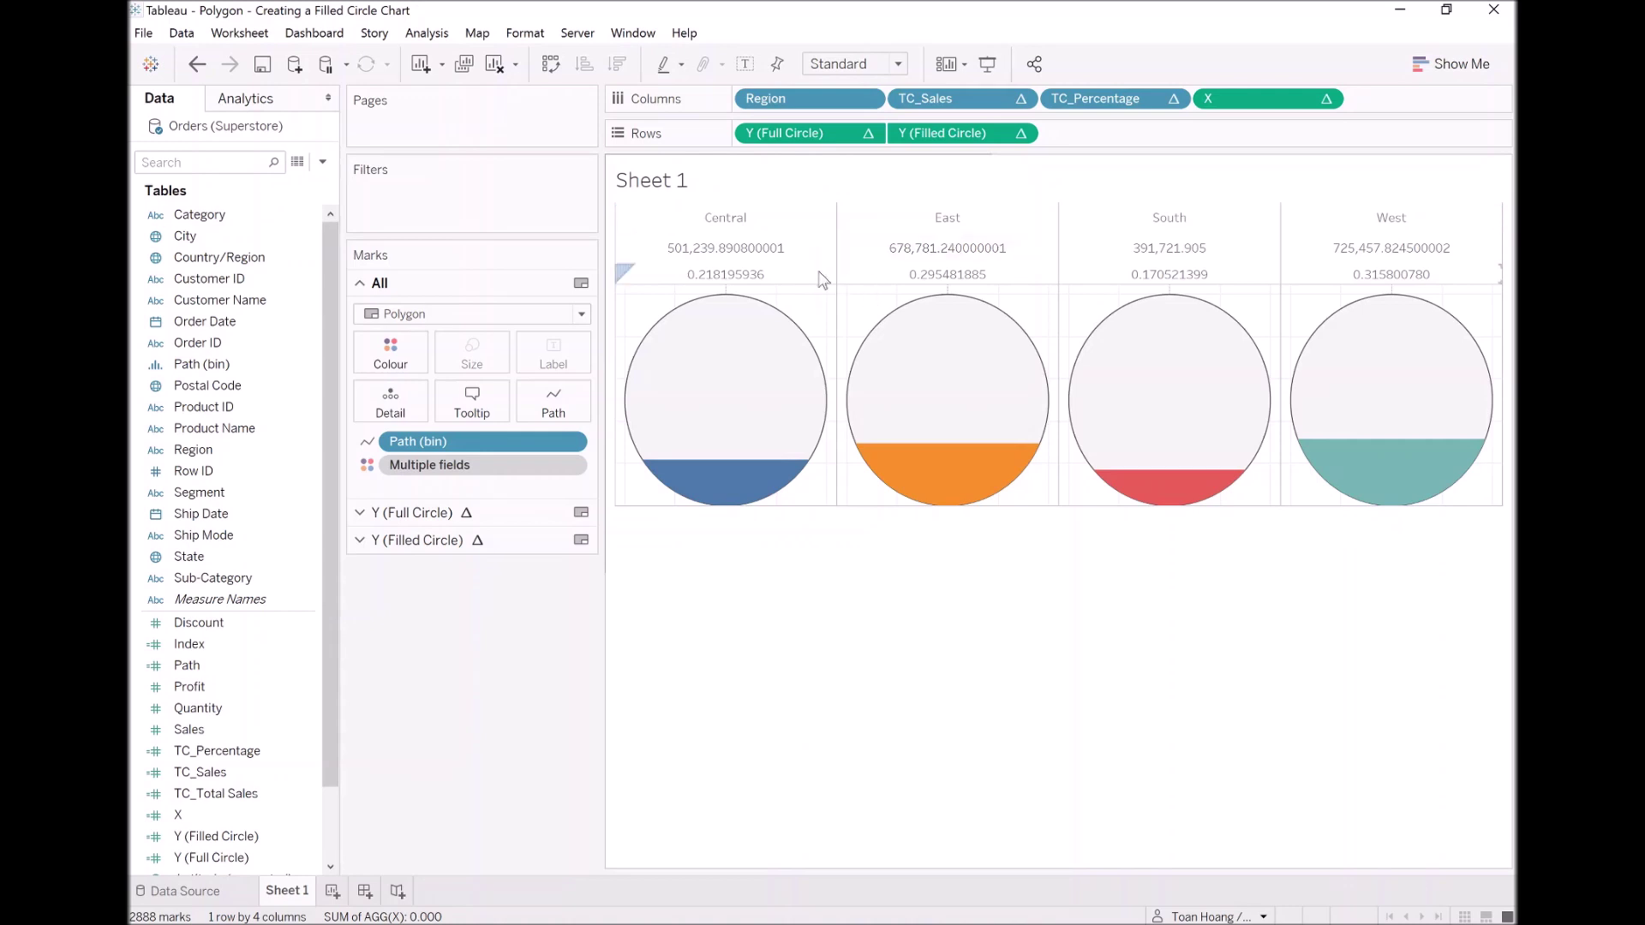
pyautogui.rightClick(747, 250)
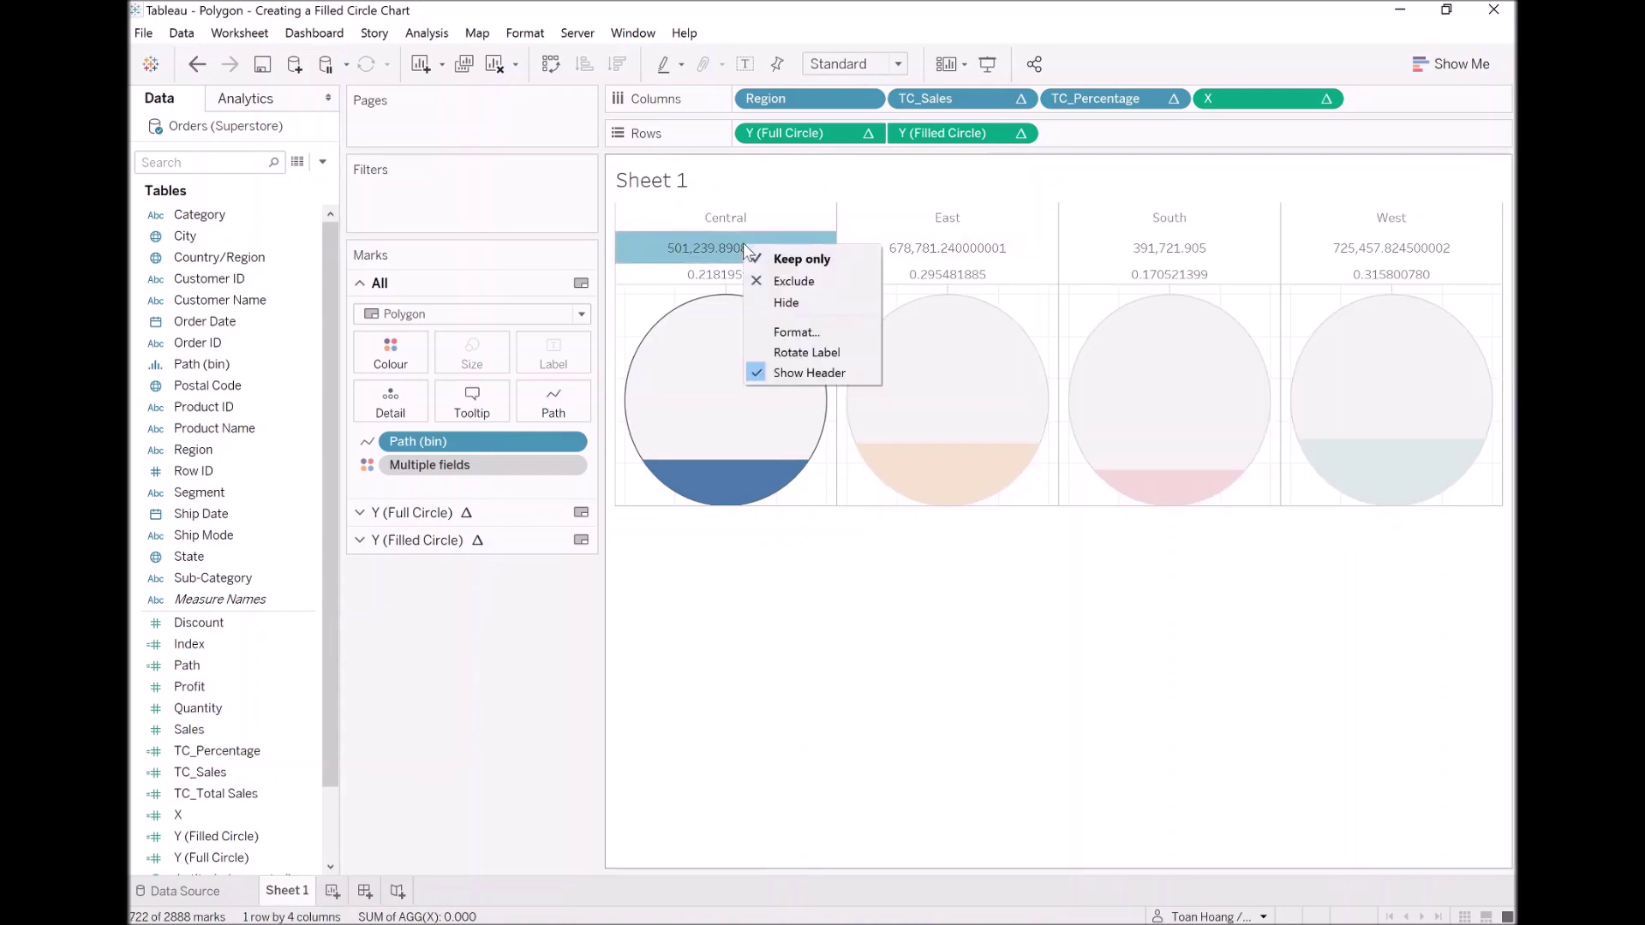
# Format the sales headers as Custom currency, English (United States), with 0 decimals
pyautogui.click(806, 334)
pyautogui.click(271, 285)
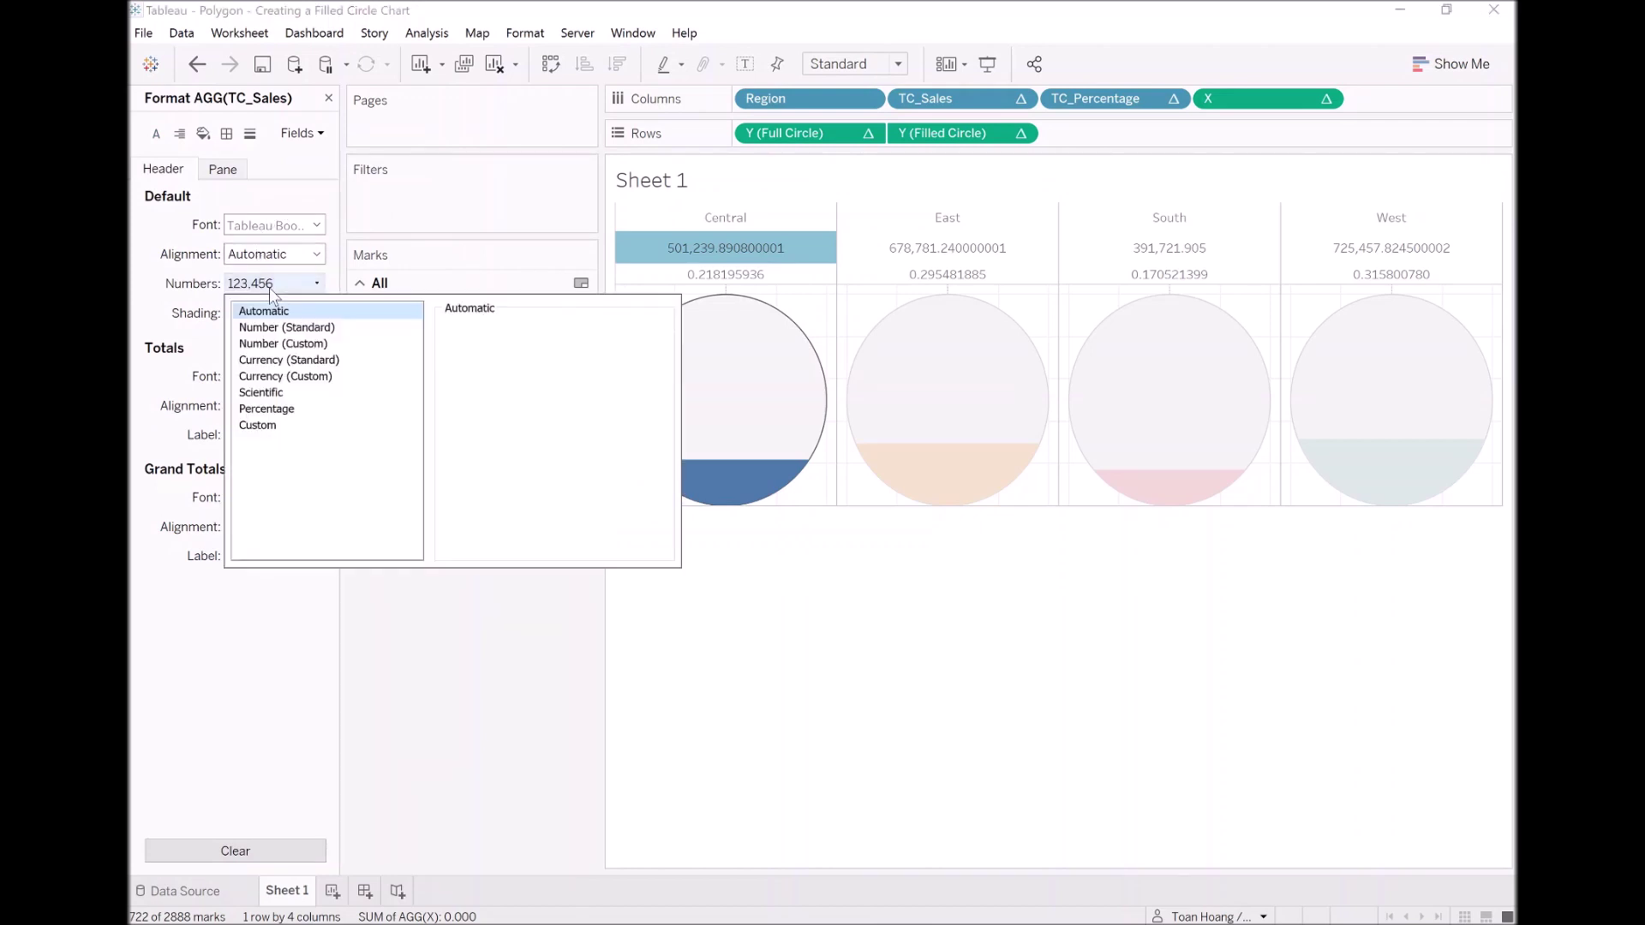
pyautogui.click(297, 362)
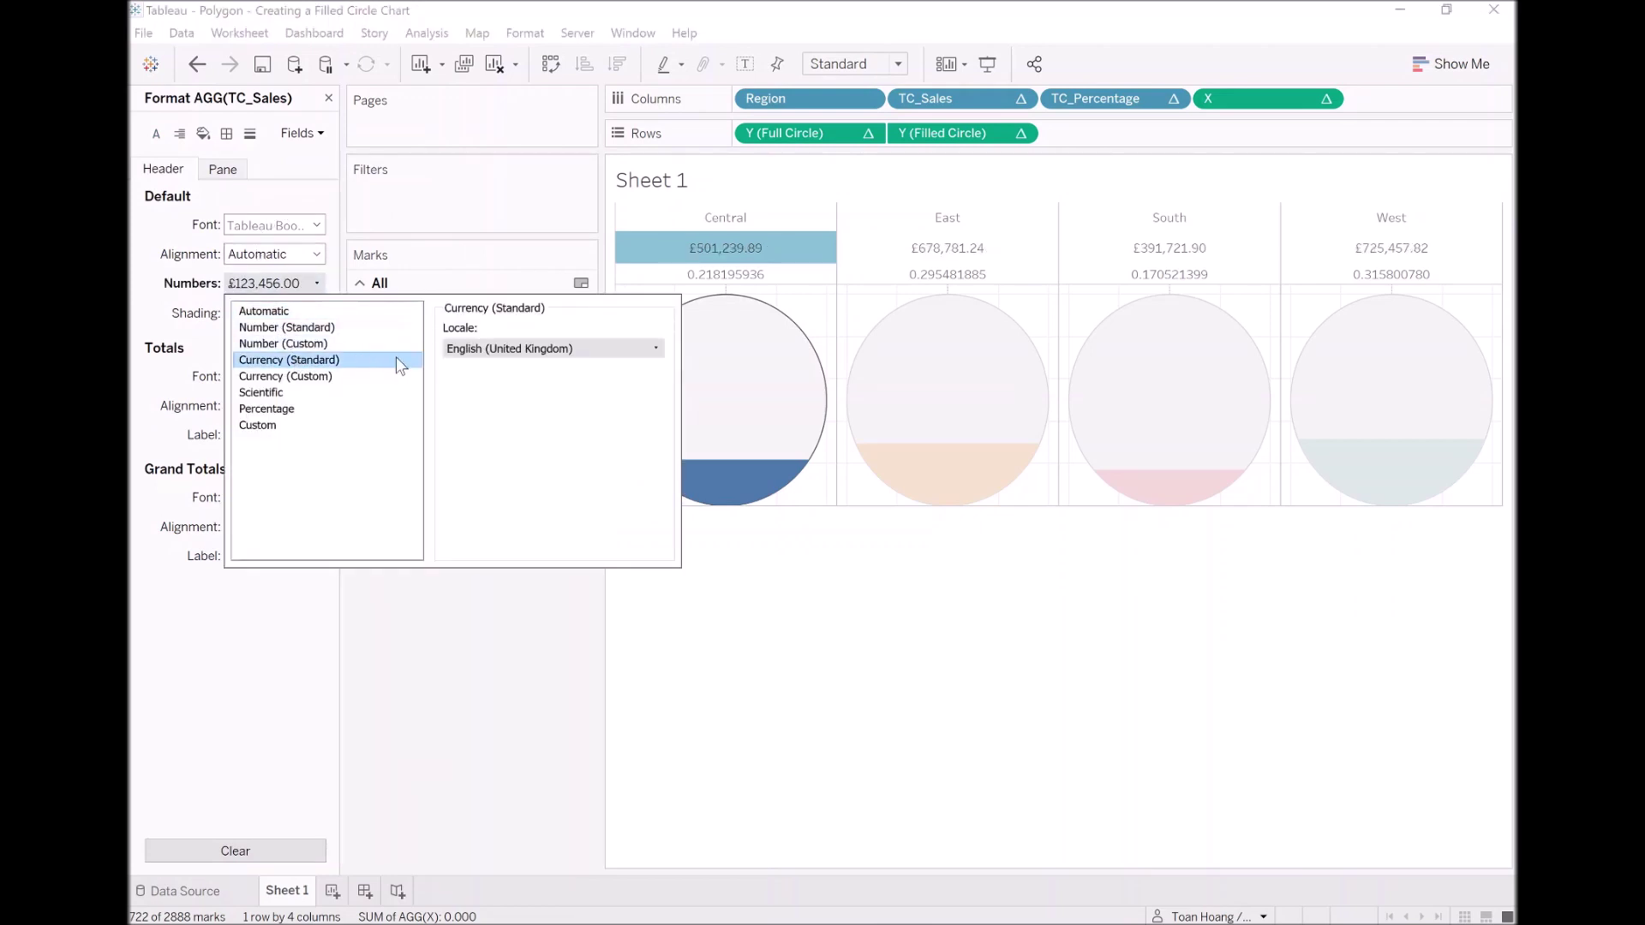
pyautogui.click(481, 351)
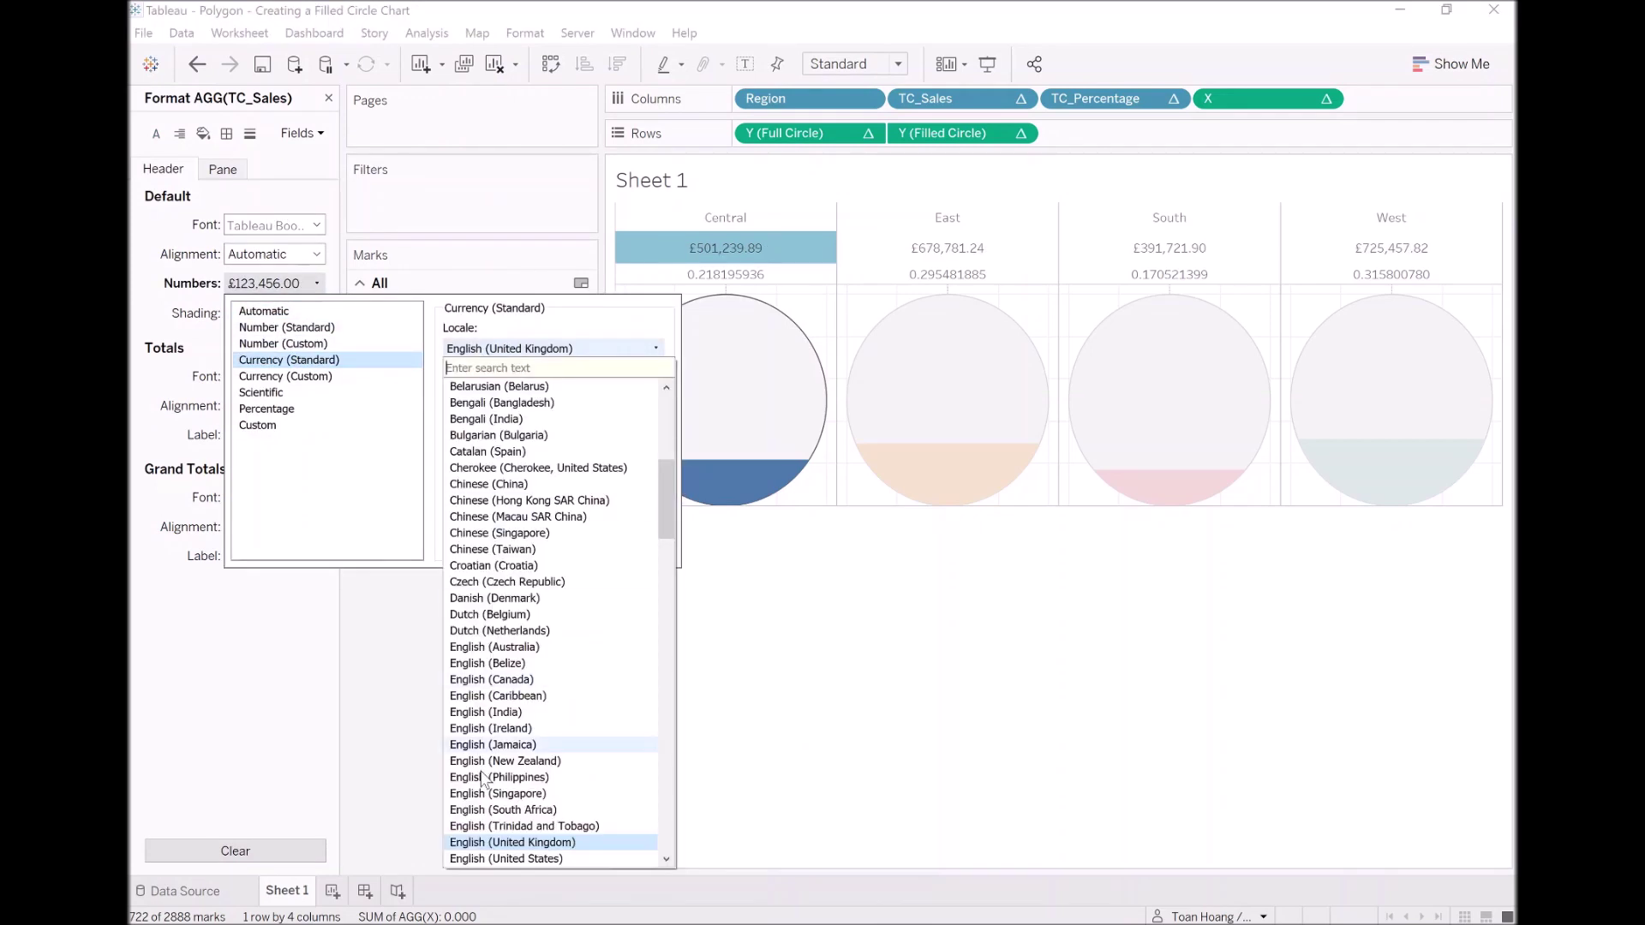
pyautogui.click(506, 858)
pyautogui.click(357, 377)
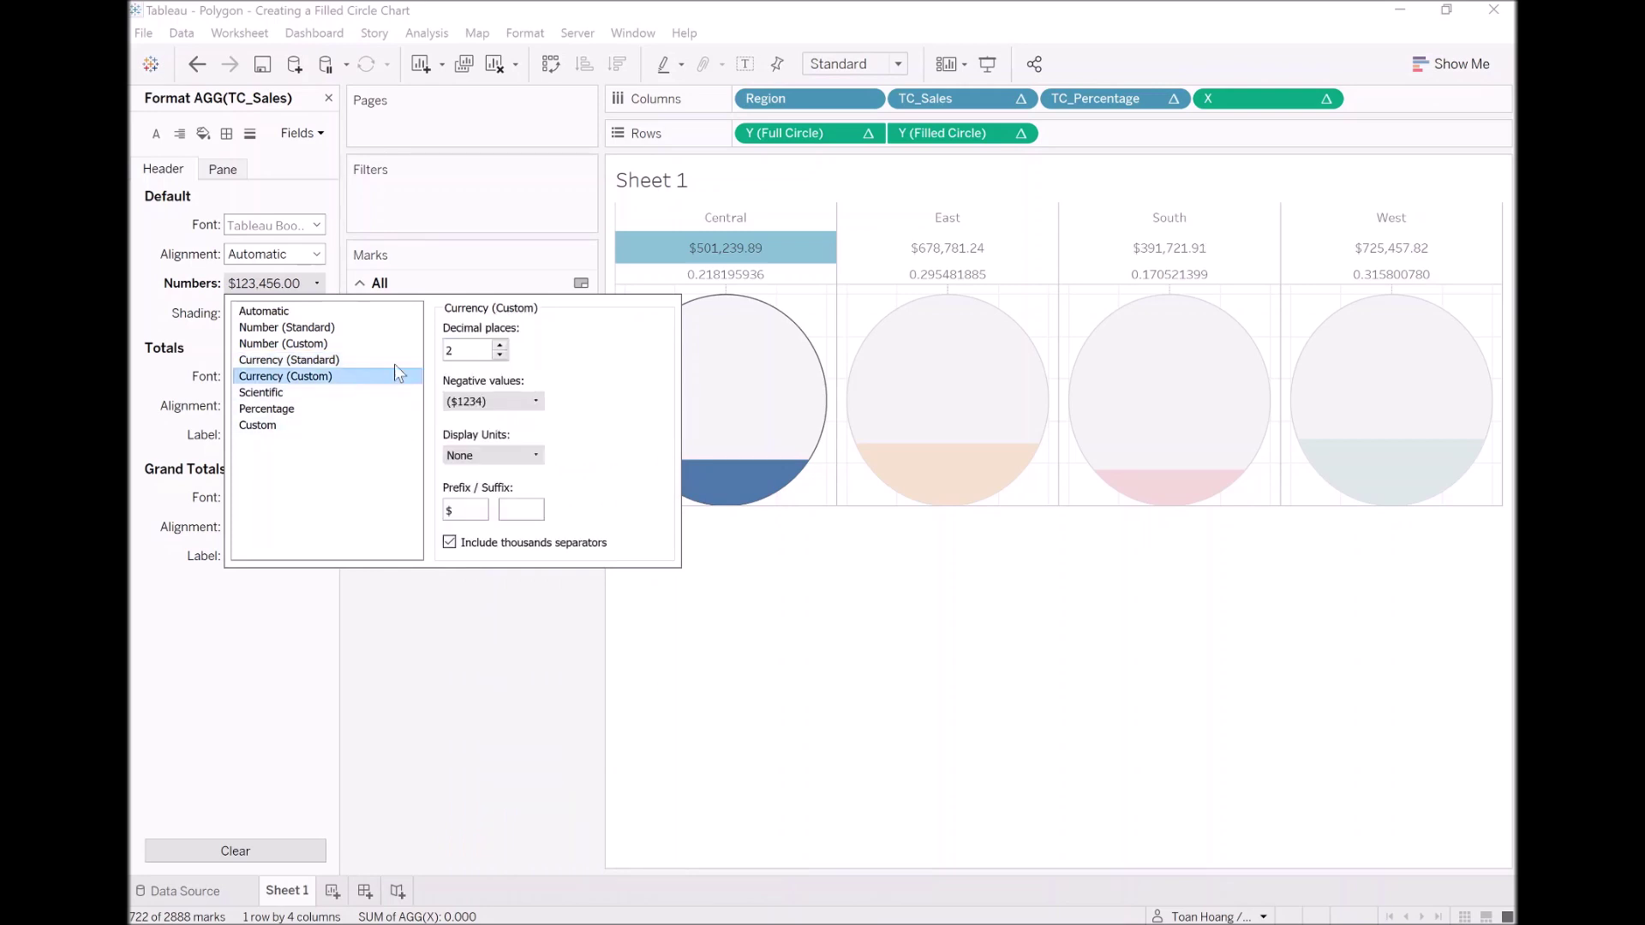
pyautogui.click(500, 354)
pyautogui.click(501, 355)
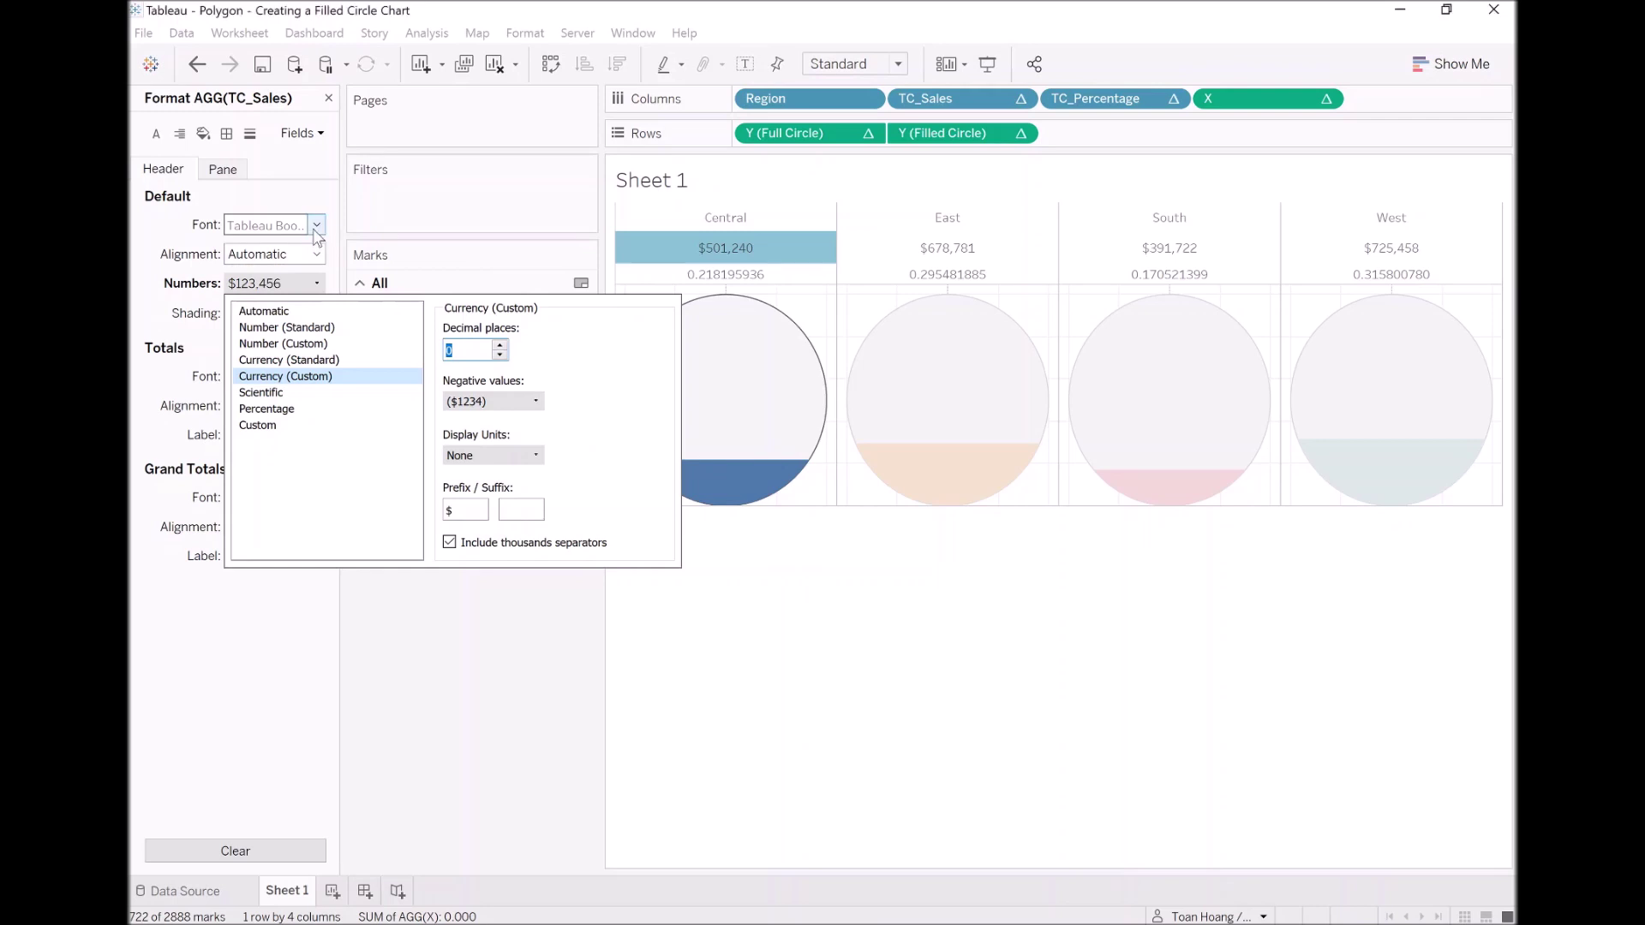
# Set the sales header font to Tableau Bold at size 14
pyautogui.click(287, 226)
pyautogui.click(277, 283)
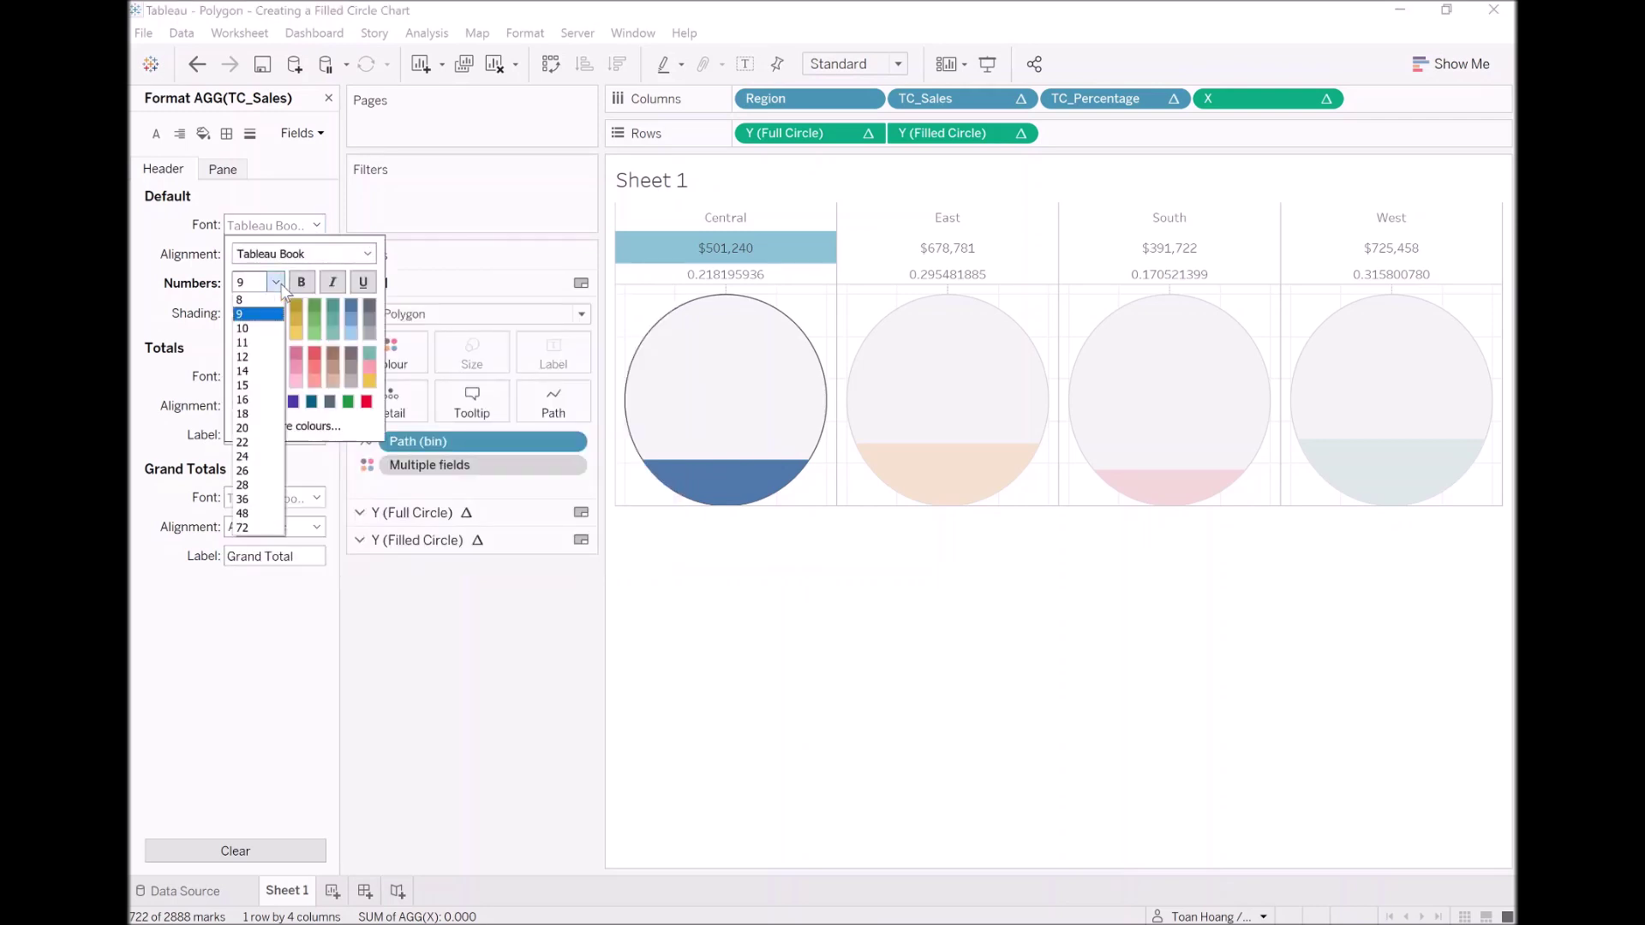
pyautogui.click(242, 356)
pyautogui.click(343, 254)
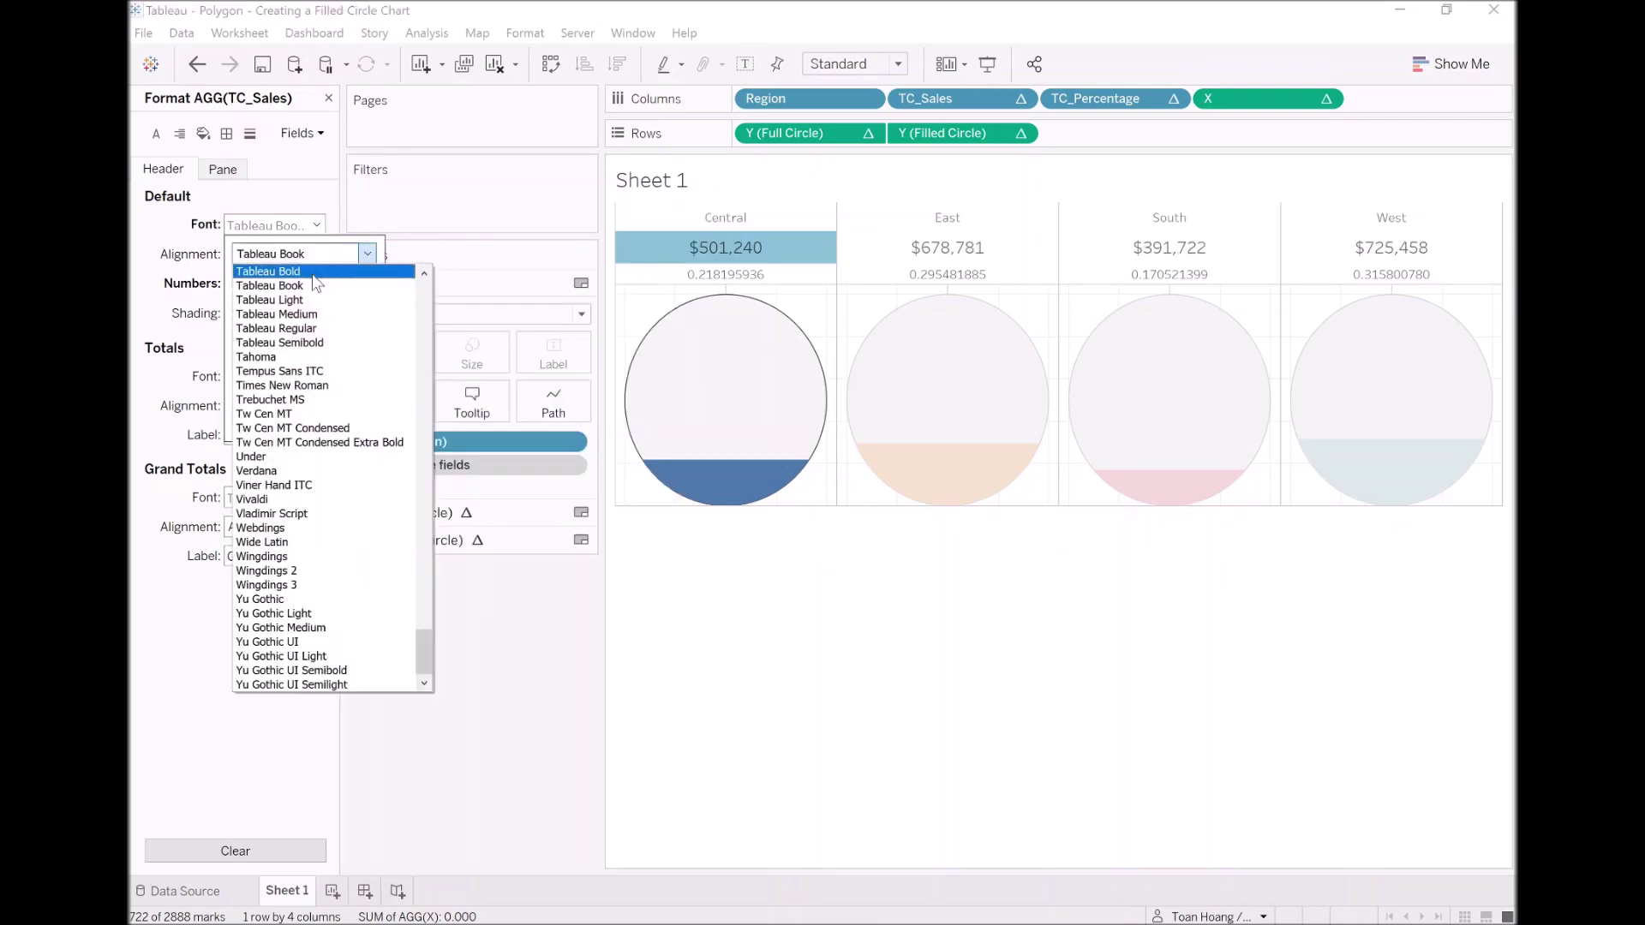
pyautogui.click(312, 272)
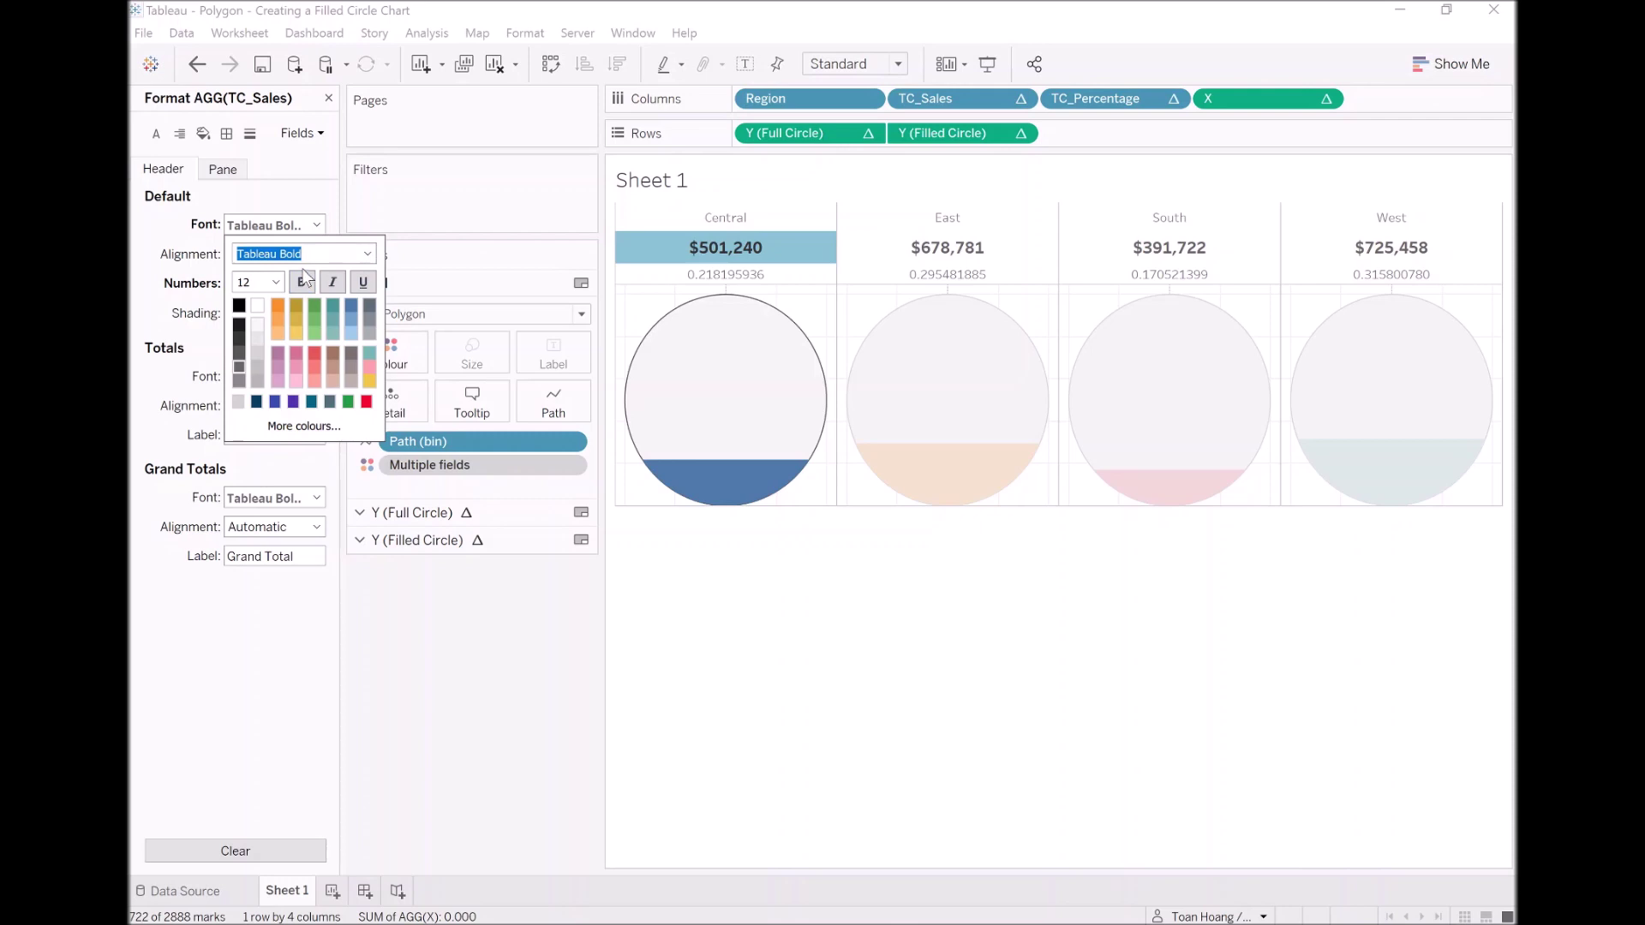
pyautogui.click(275, 283)
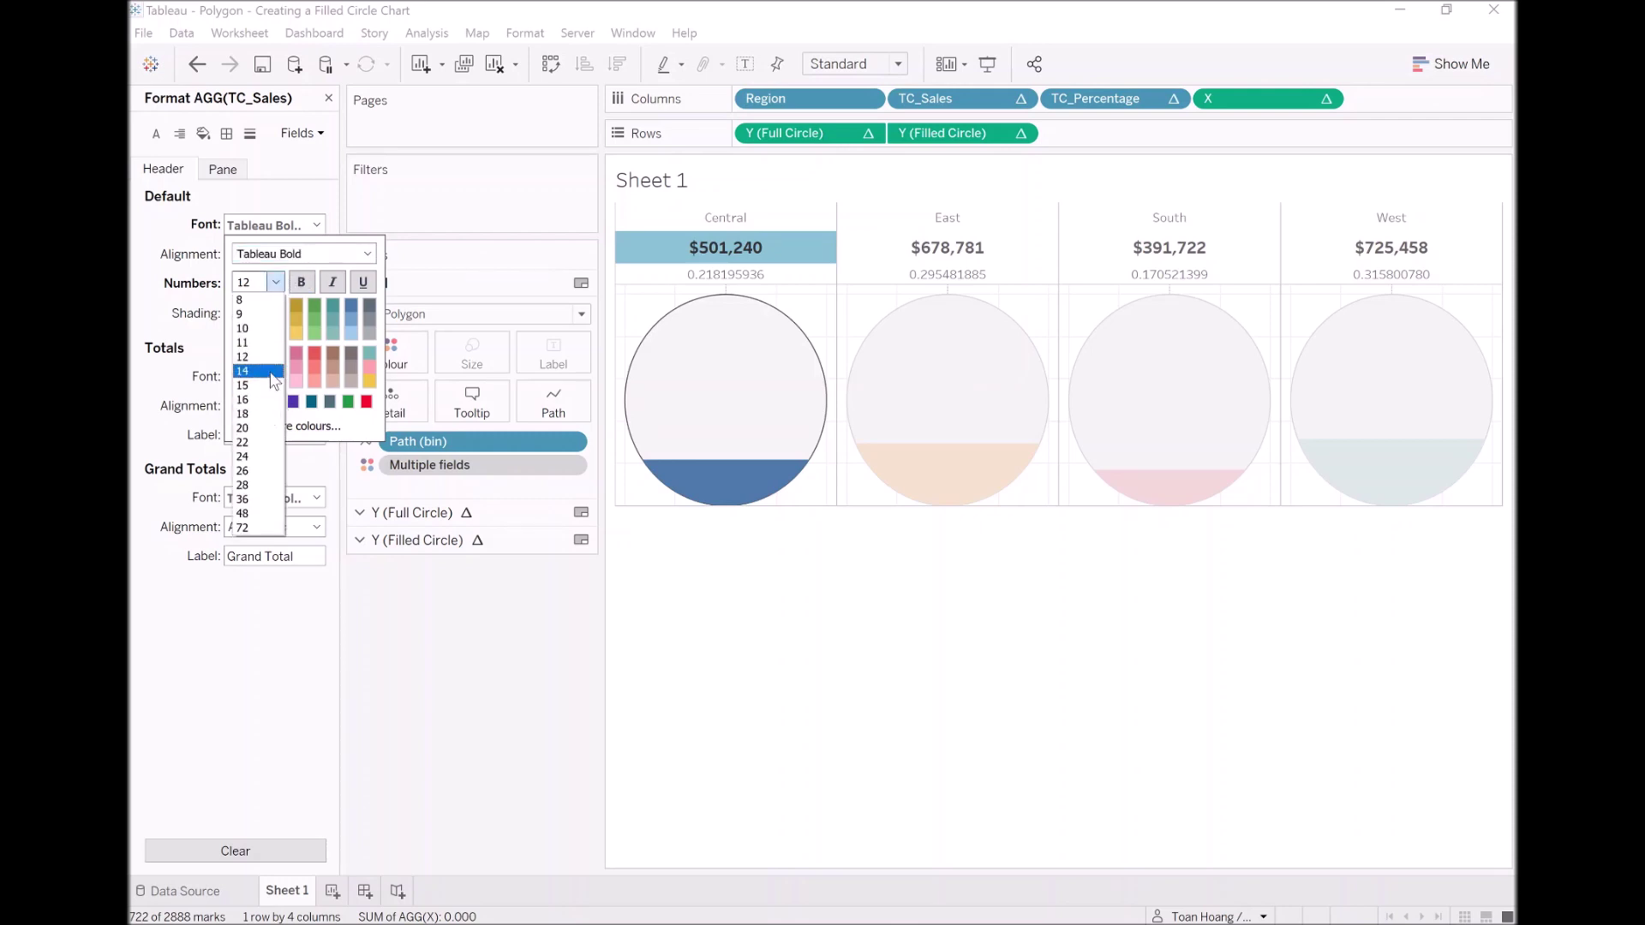
pyautogui.click(272, 371)
pyautogui.click(246, 616)
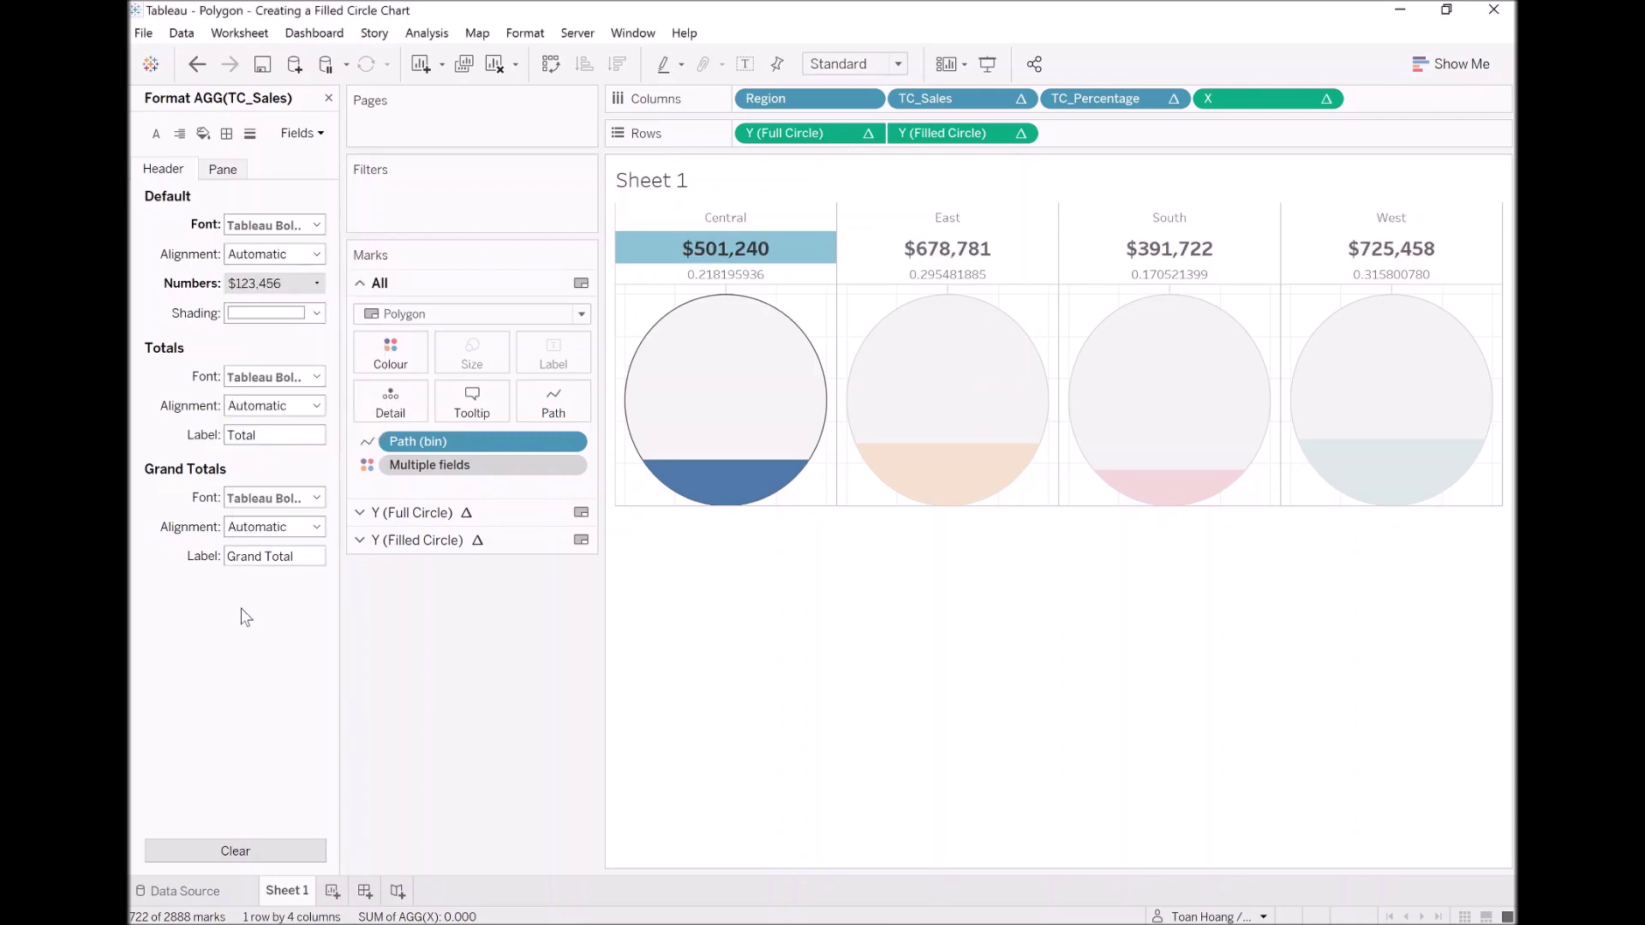
pyautogui.click(1090, 109)
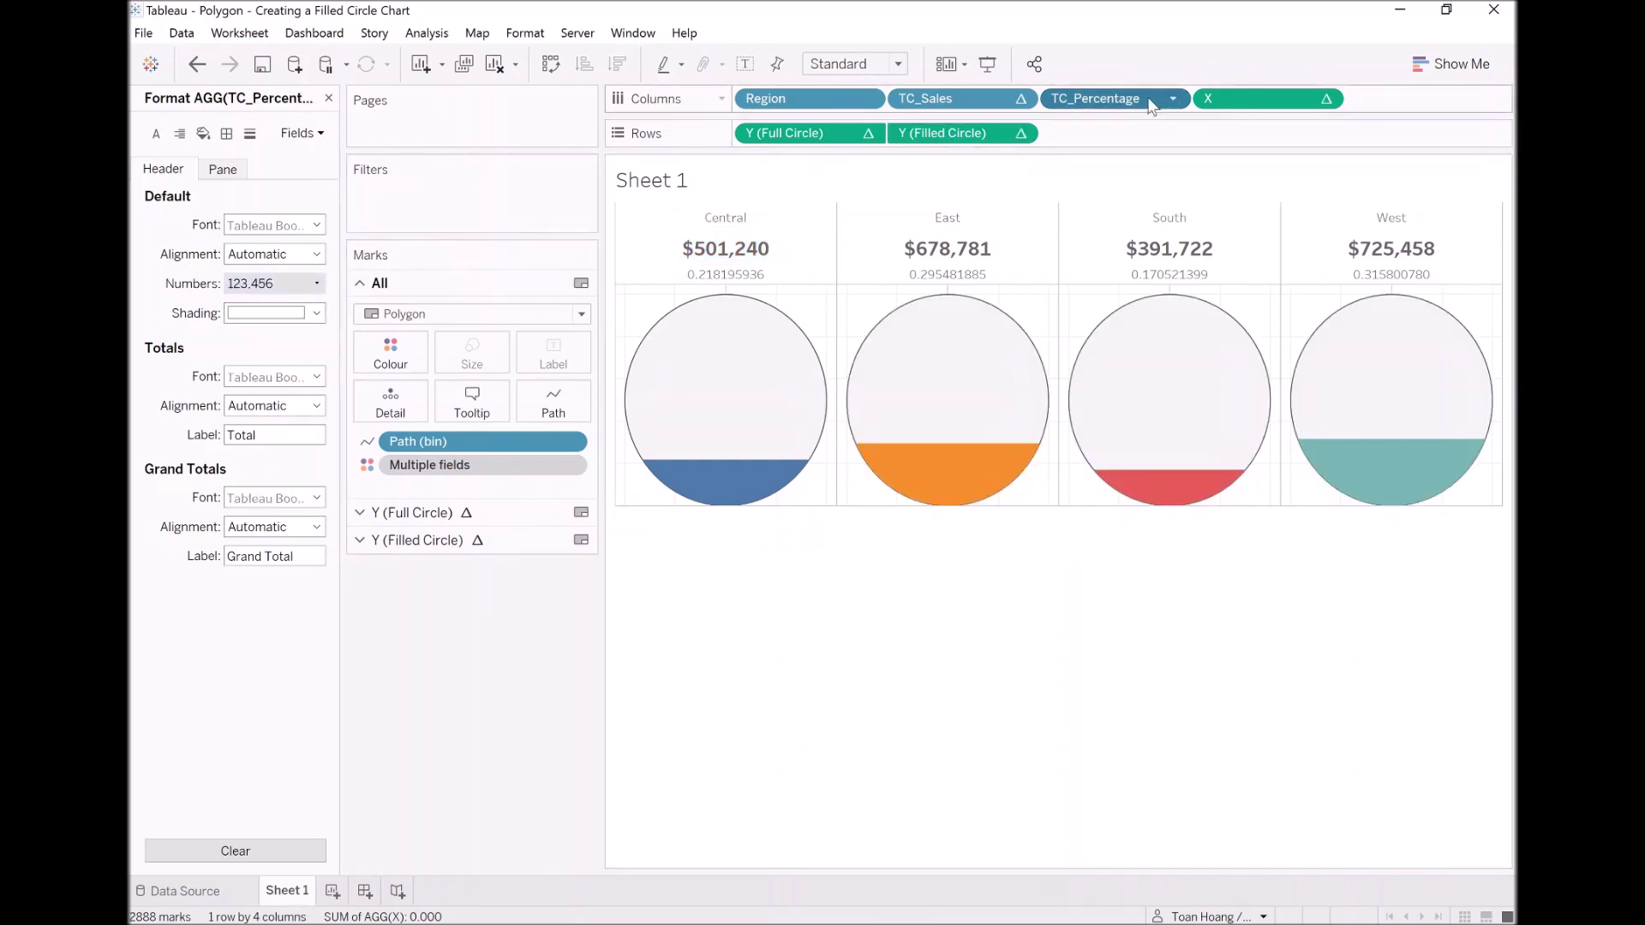
# Format the TC_Percentage header values as percentages
pyautogui.rightClick(1132, 99)
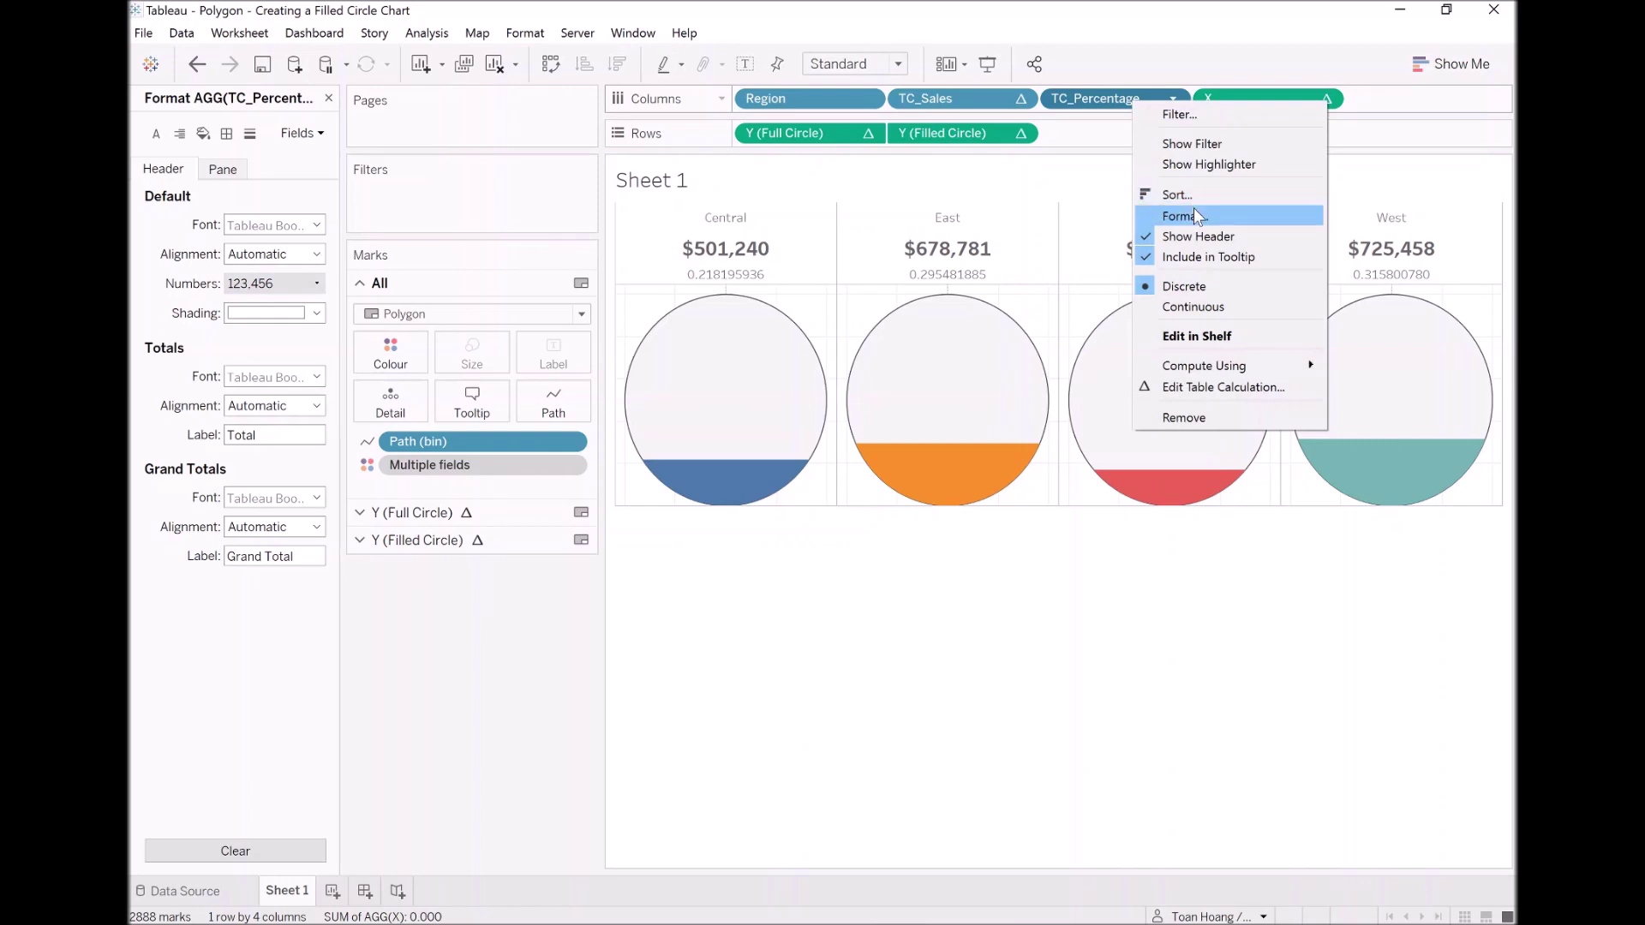
pyautogui.click(1194, 209)
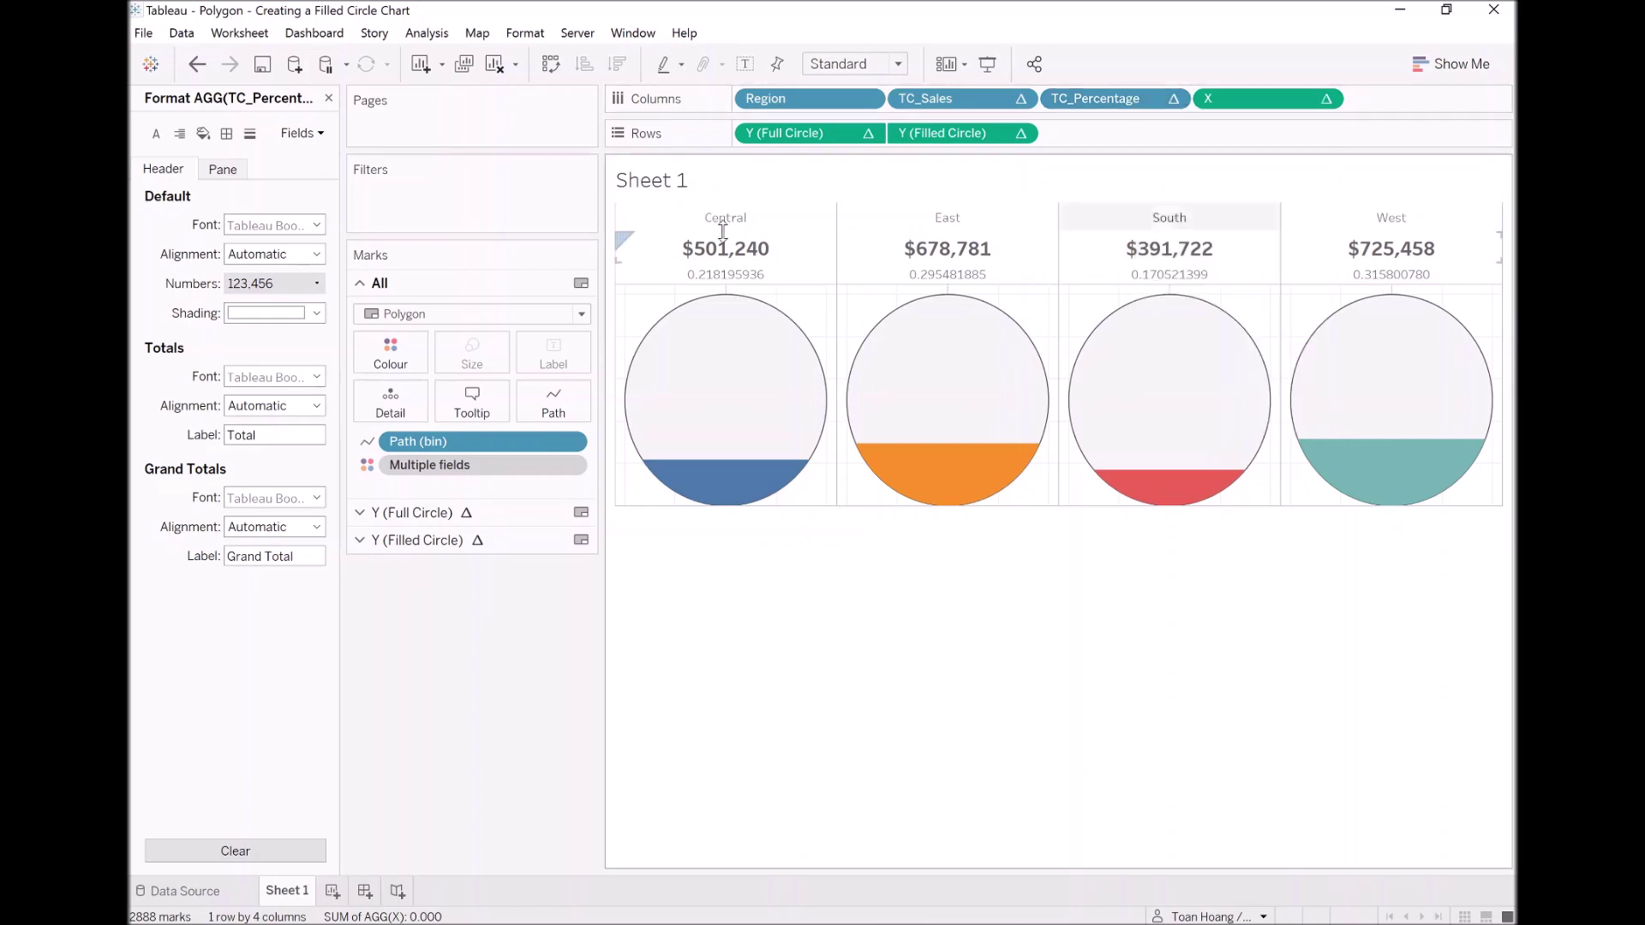
pyautogui.click(262, 285)
pyautogui.click(289, 409)
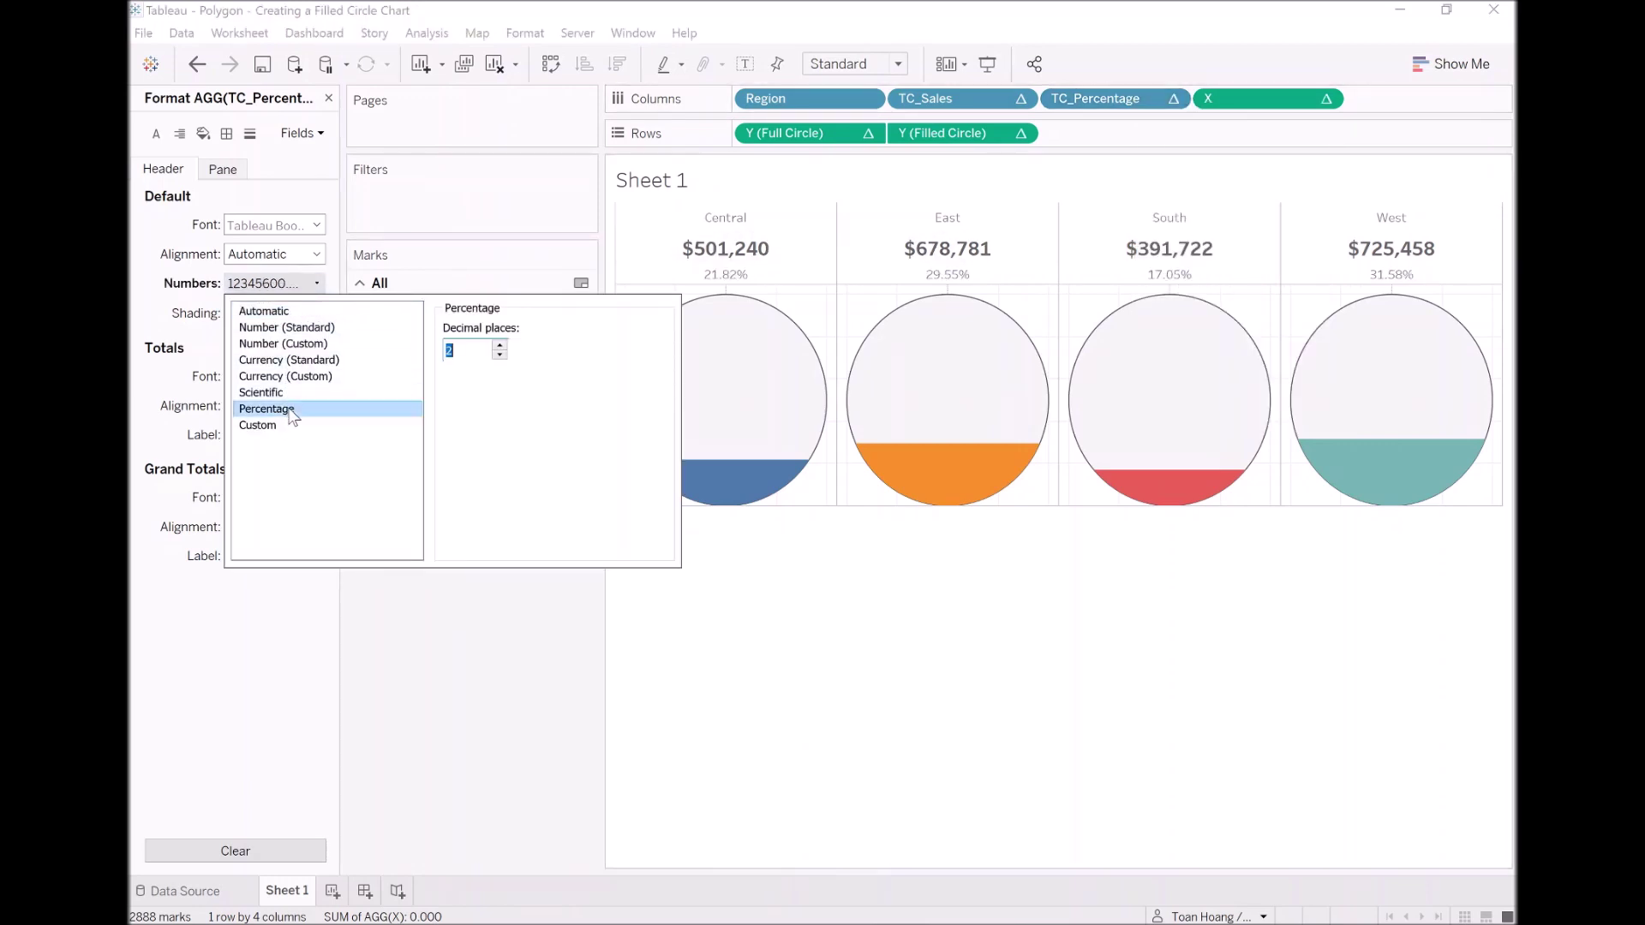
# Set the percentage header font size to 11
pyautogui.click(316, 225)
pyautogui.click(275, 282)
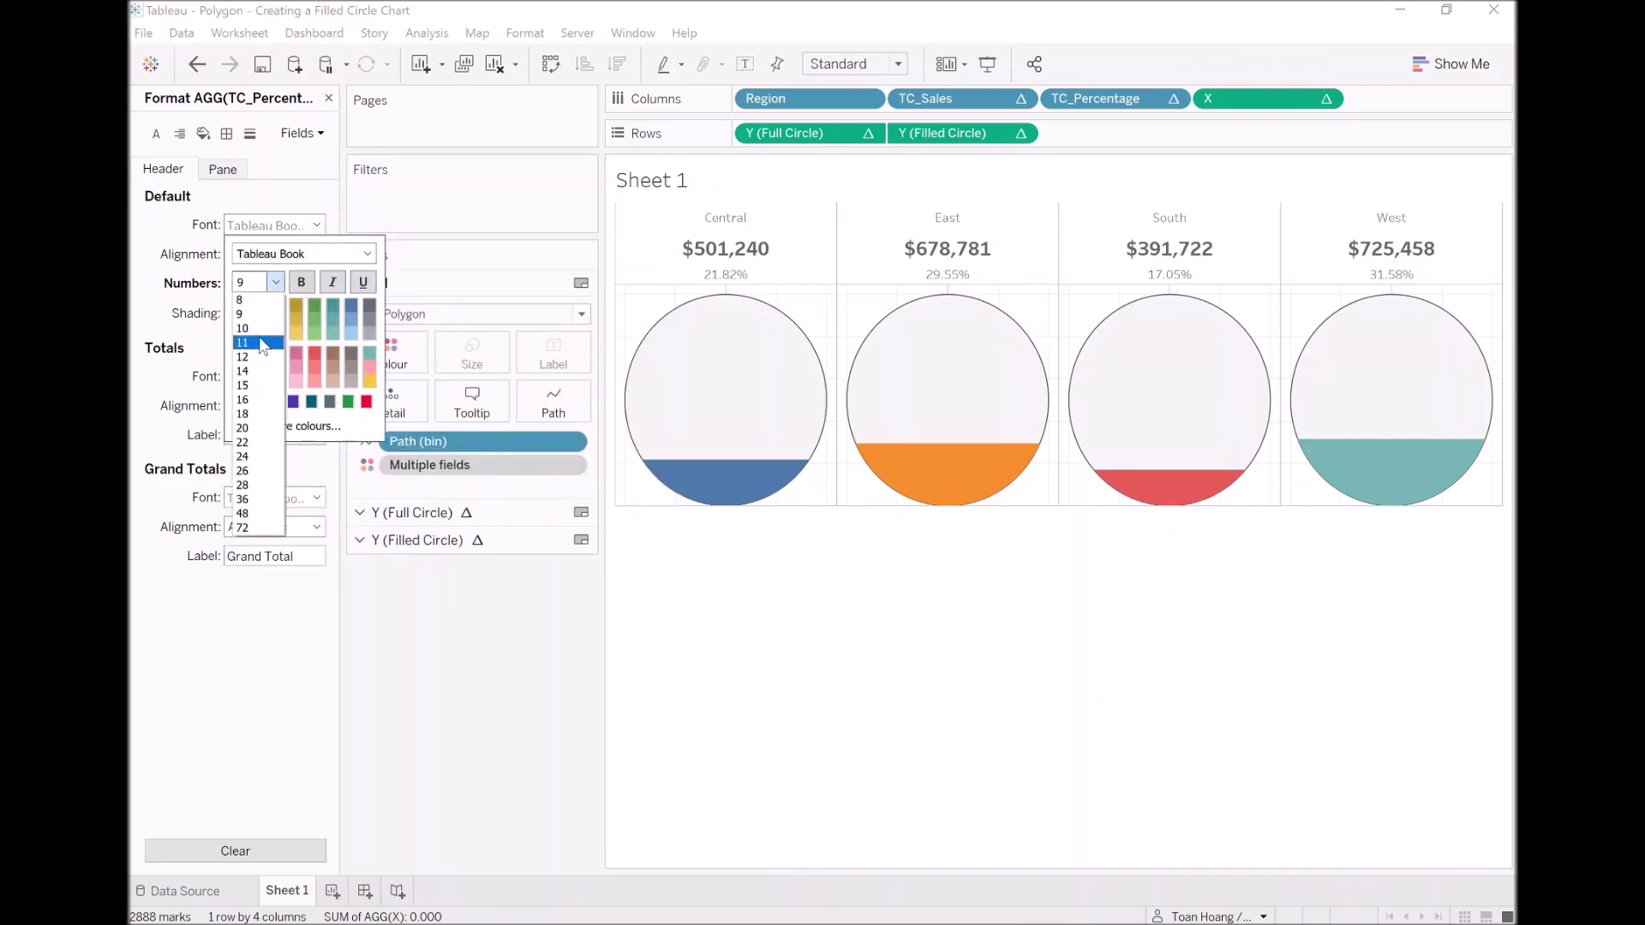
pyautogui.click(263, 343)
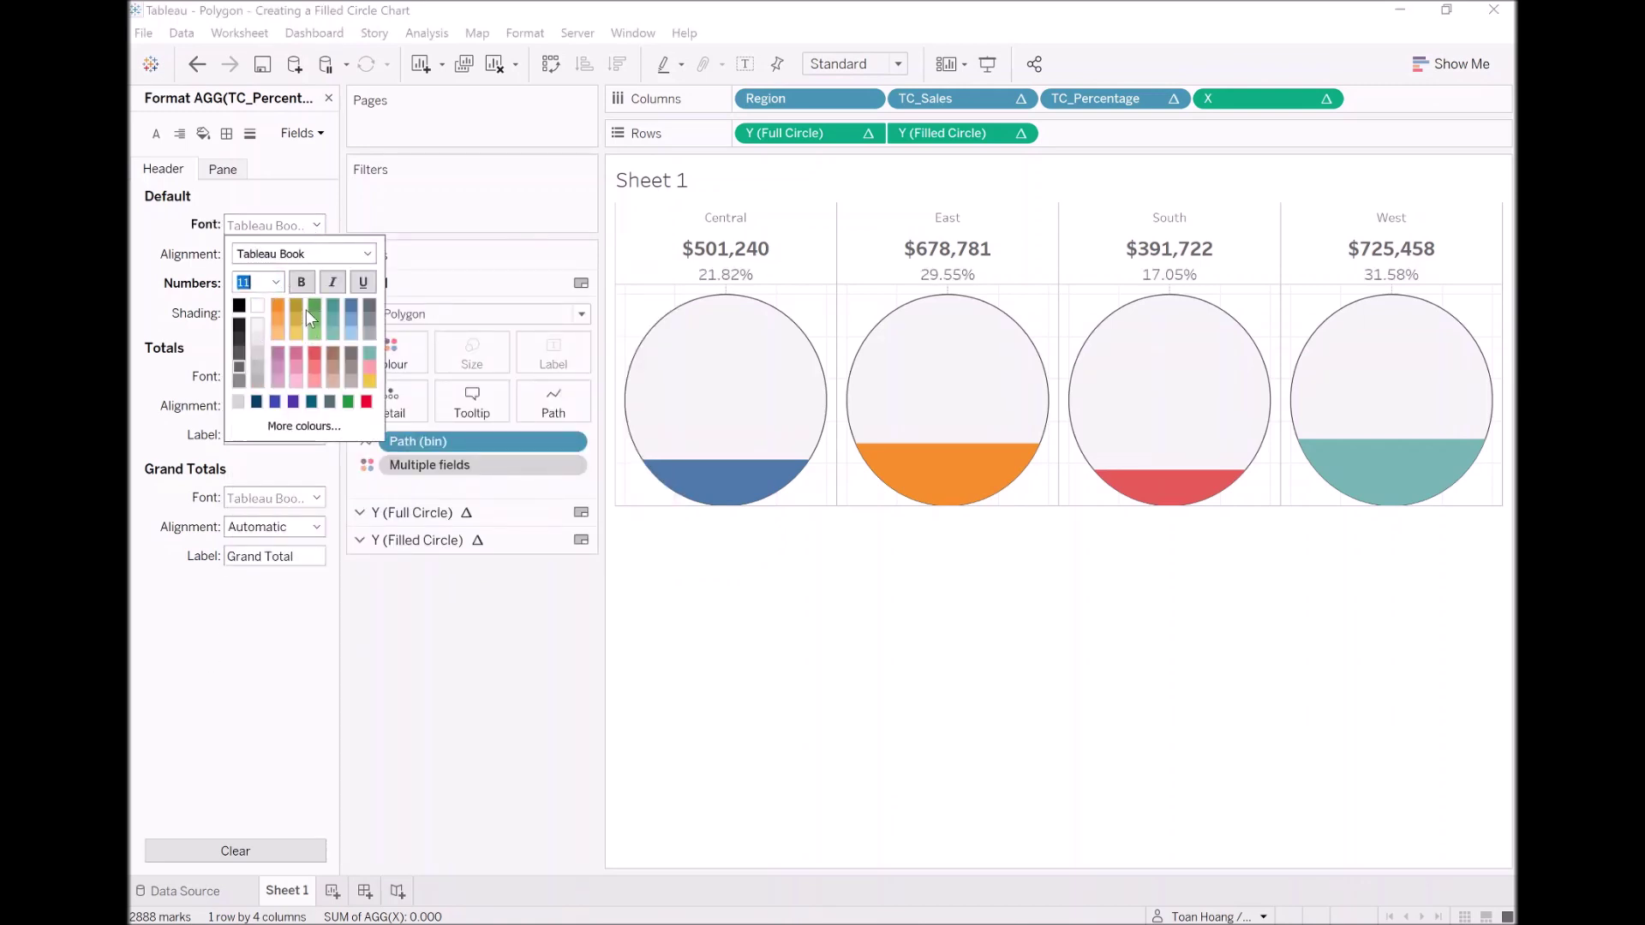
pyautogui.click(460, 669)
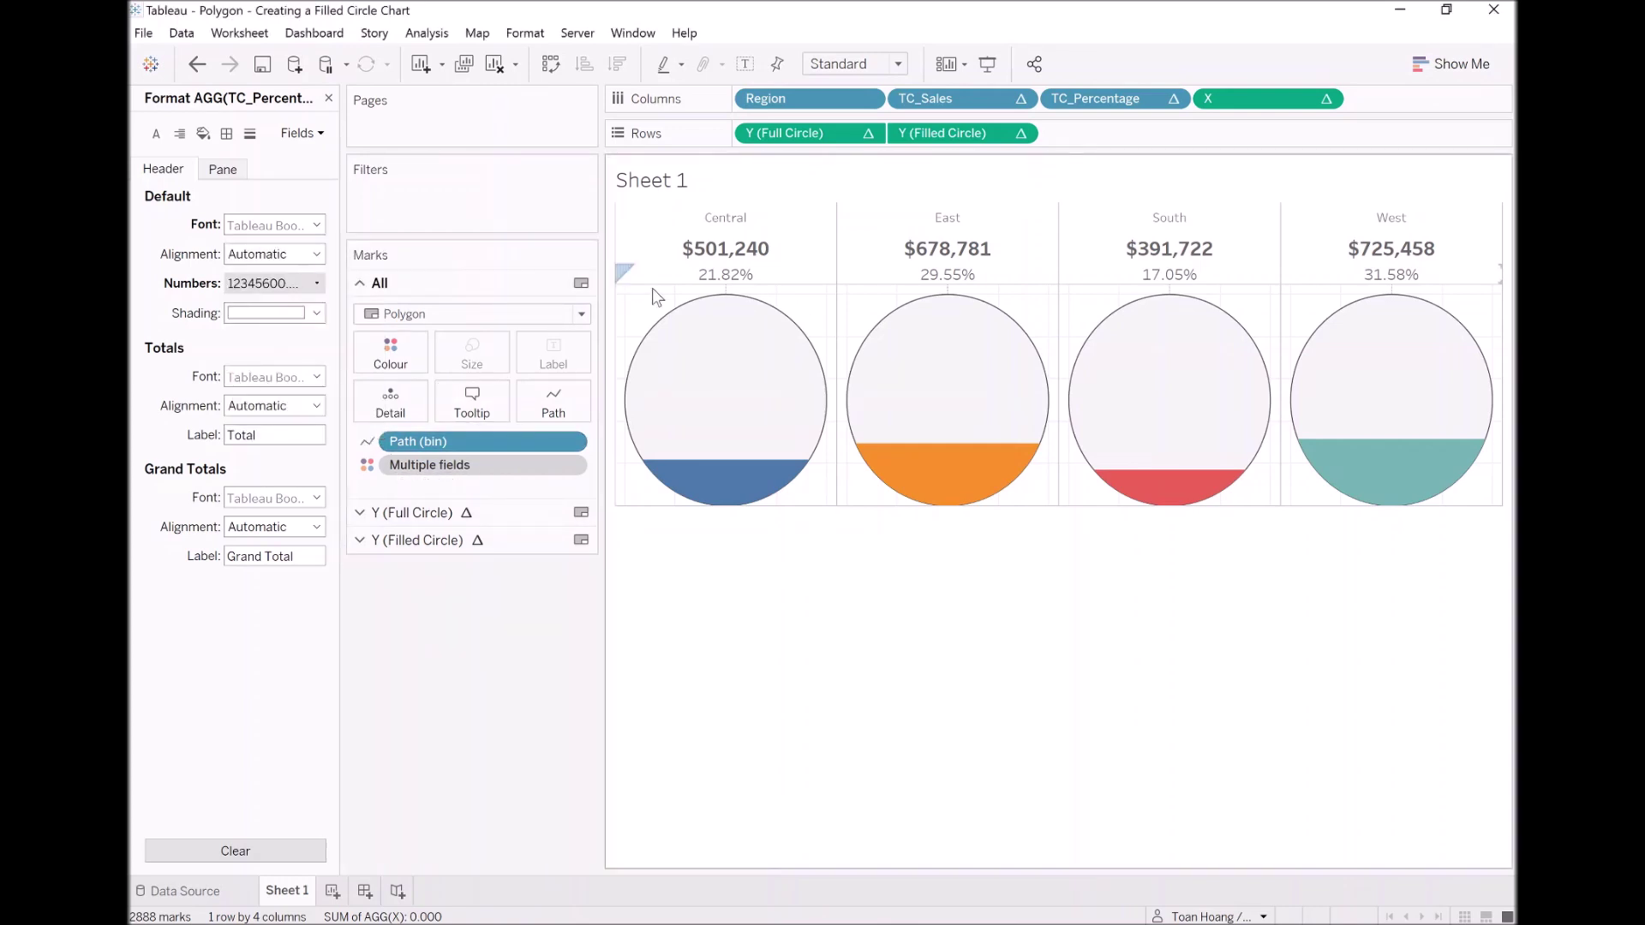
# In the sheet's line formatting, set grid lines and zero lines to None
pyautogui.rightClick(816, 304)
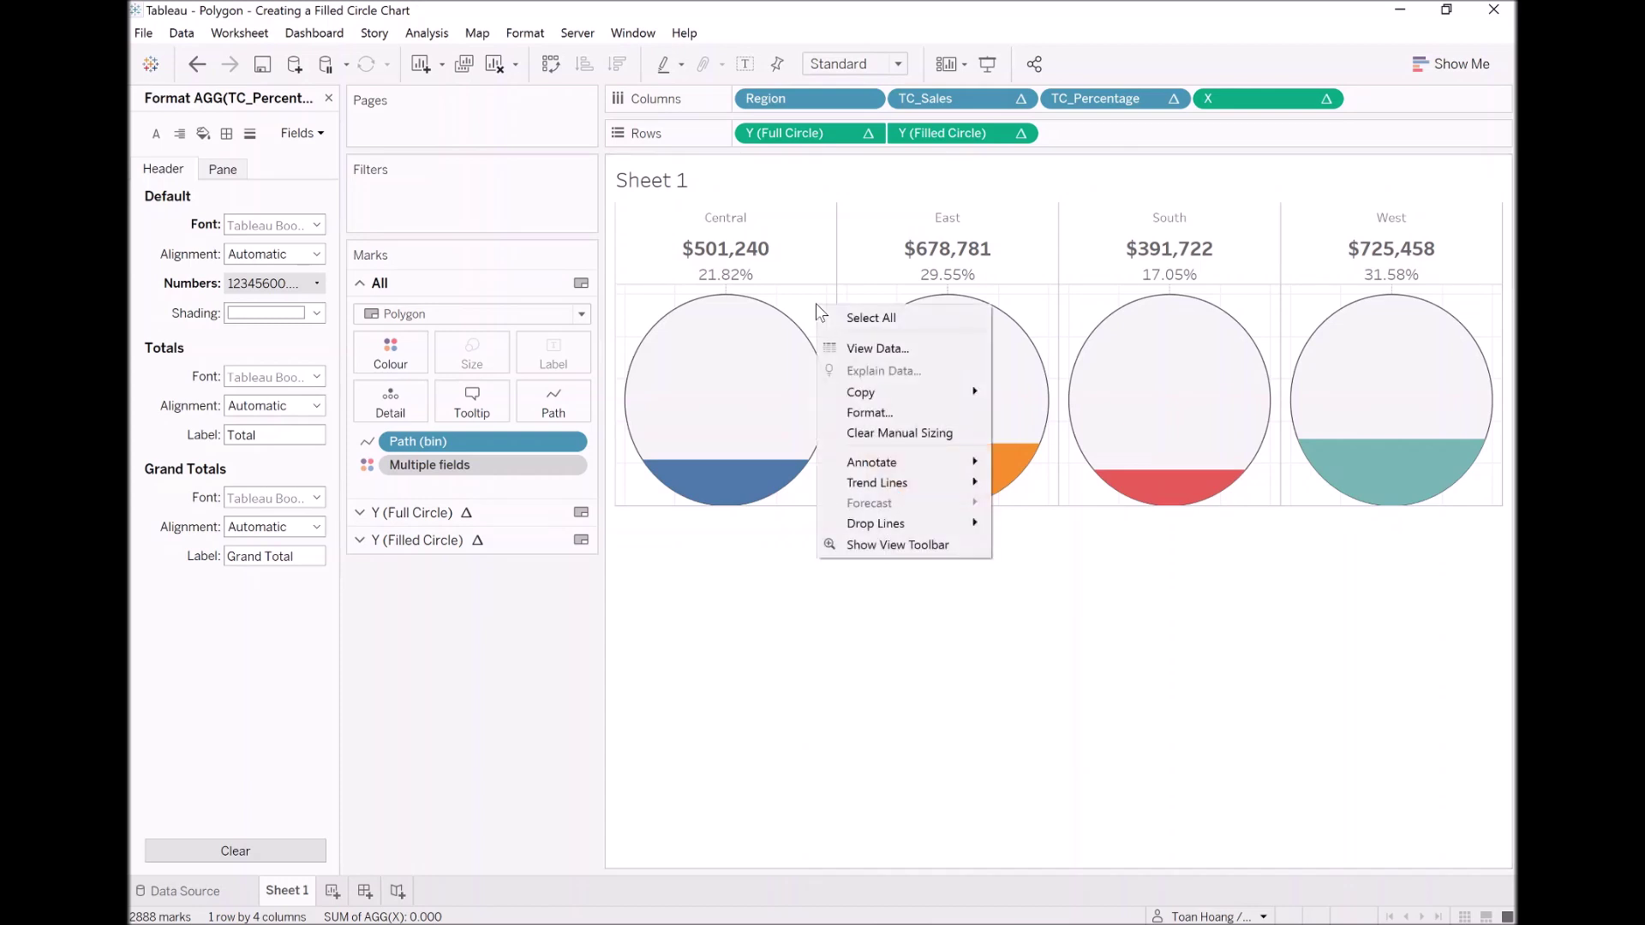
pyautogui.click(889, 414)
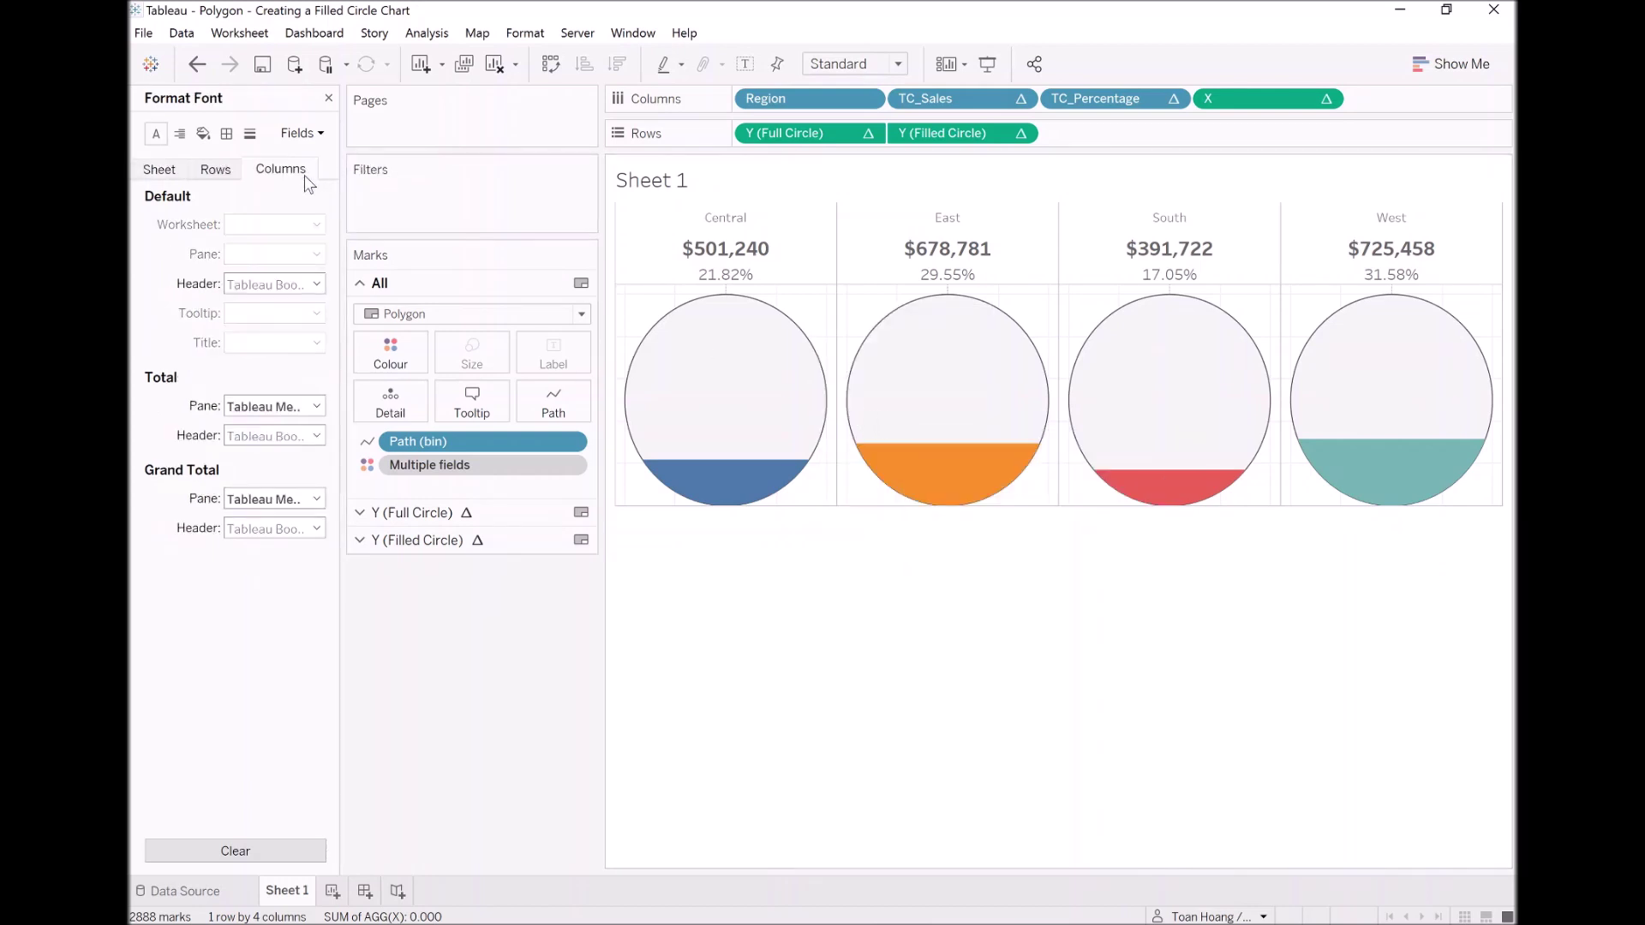
pyautogui.click(250, 133)
pyautogui.click(274, 224)
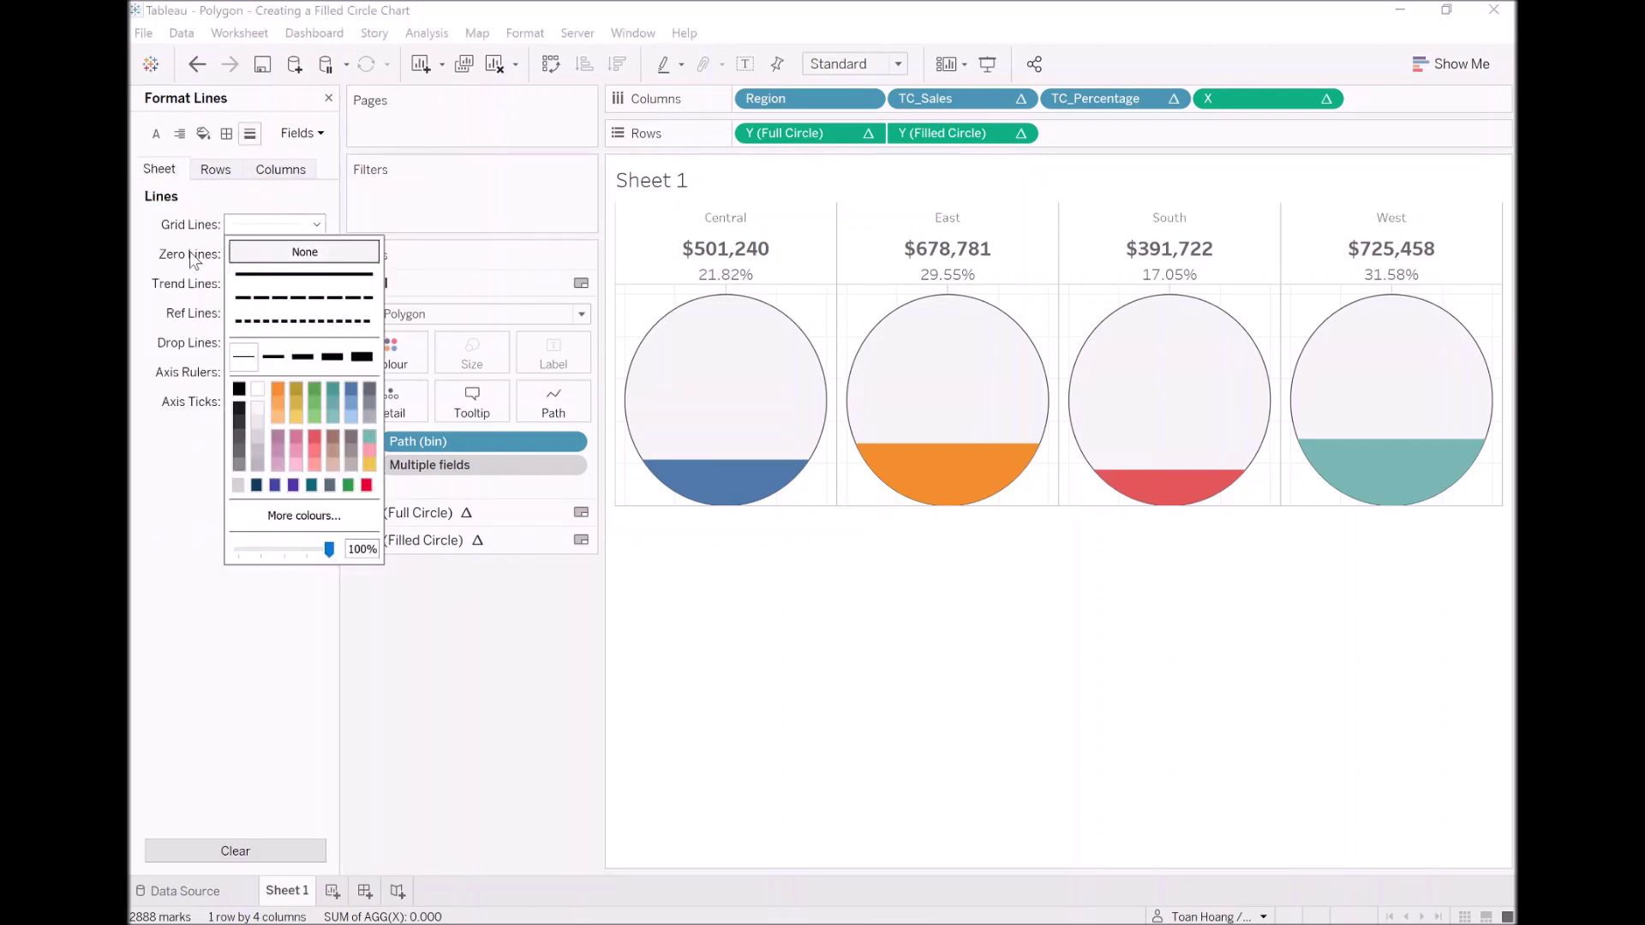
pyautogui.click(304, 251)
pyautogui.click(274, 254)
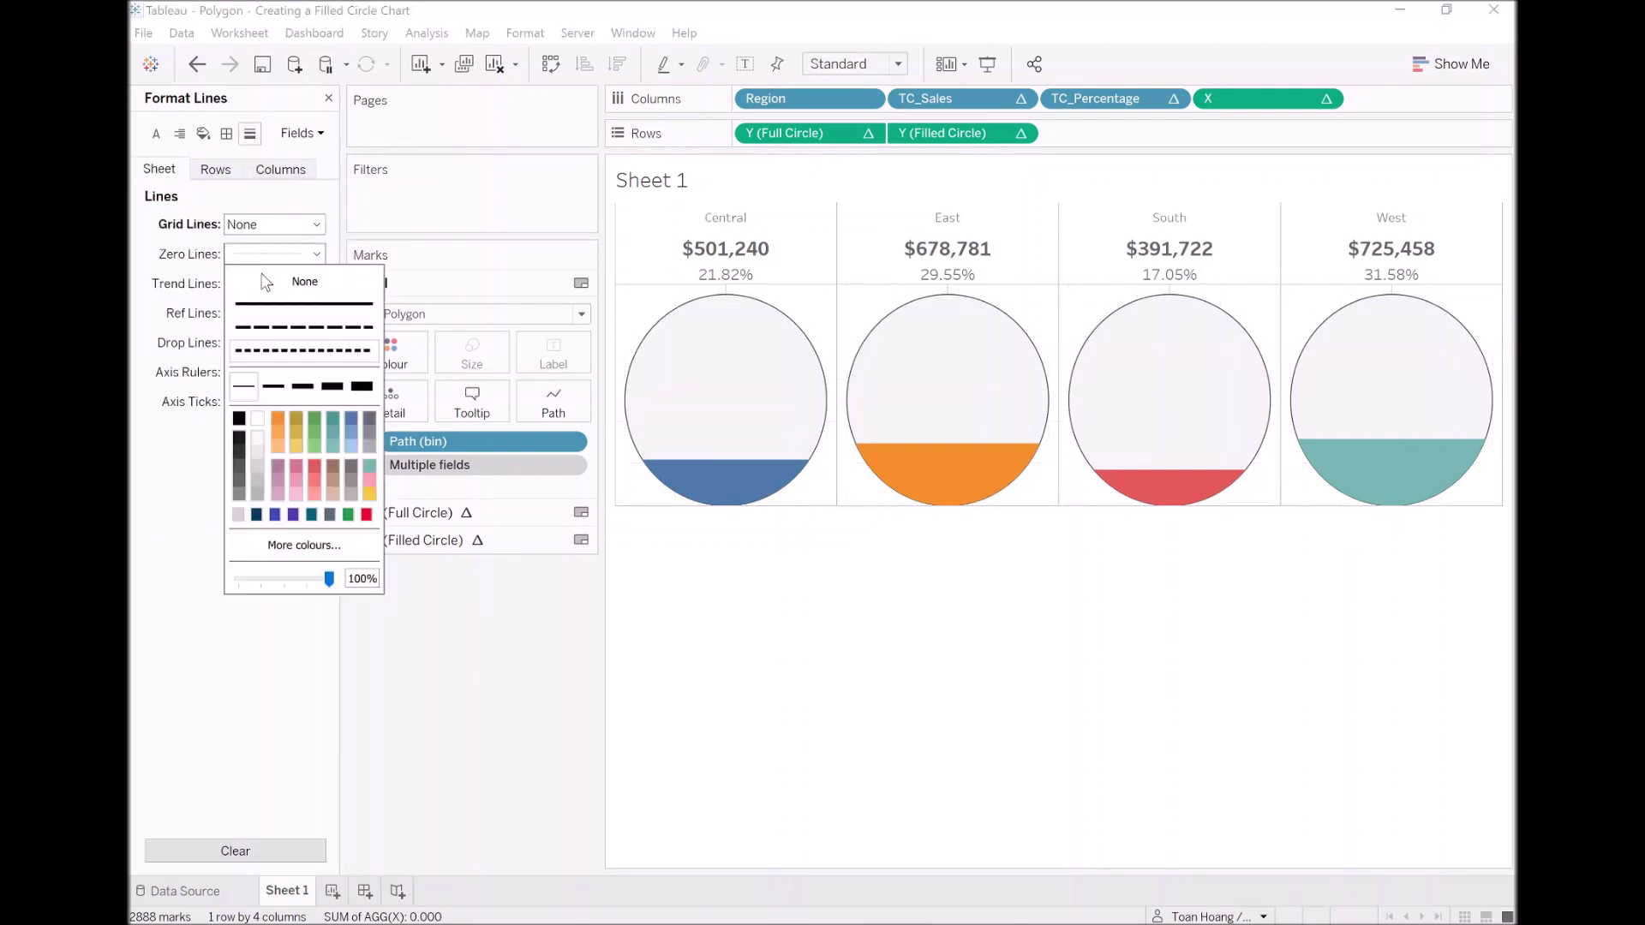
pyautogui.click(186, 293)
# Make the column dividers dashed and set the row divider to None
pyautogui.click(227, 137)
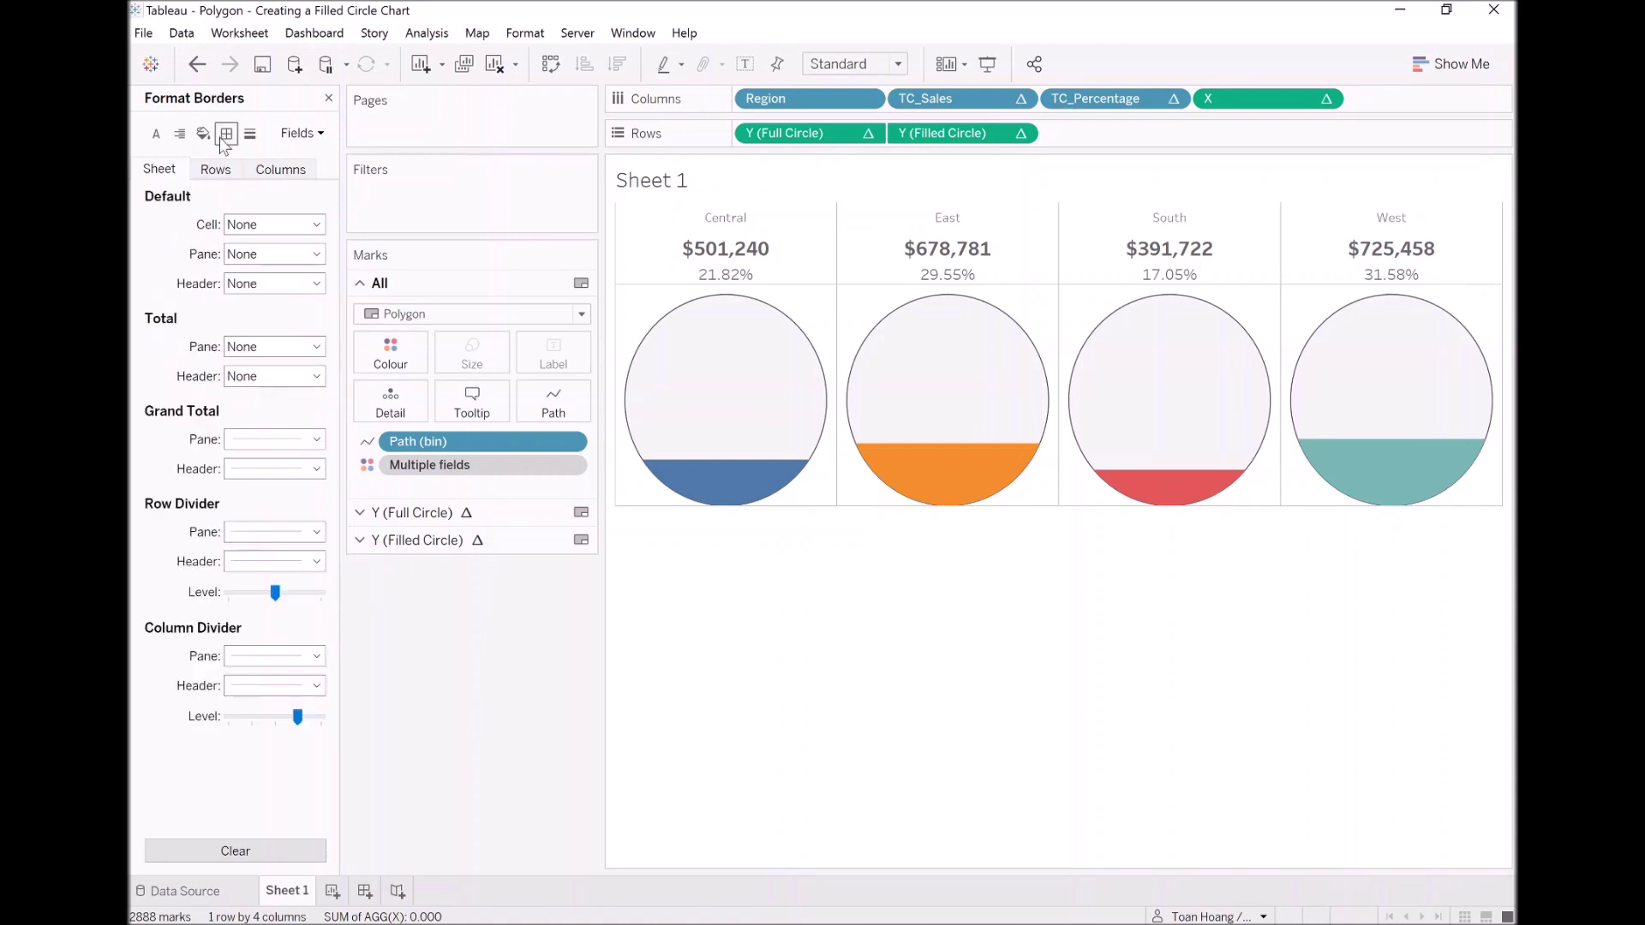
pyautogui.click(257, 657)
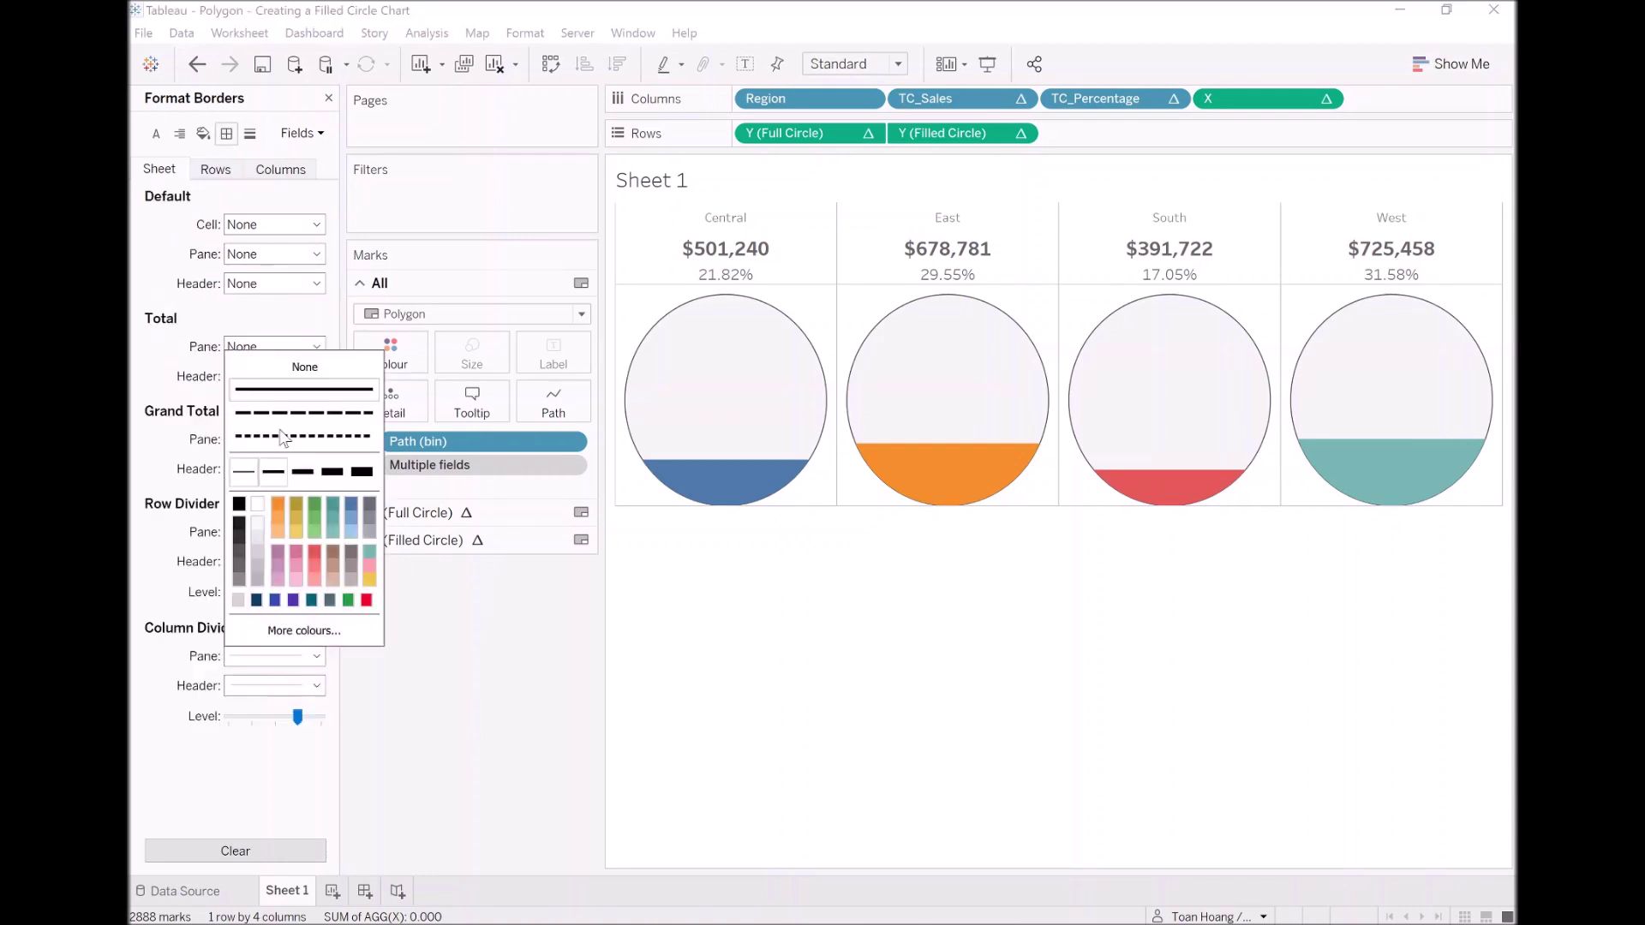
pyautogui.click(291, 370)
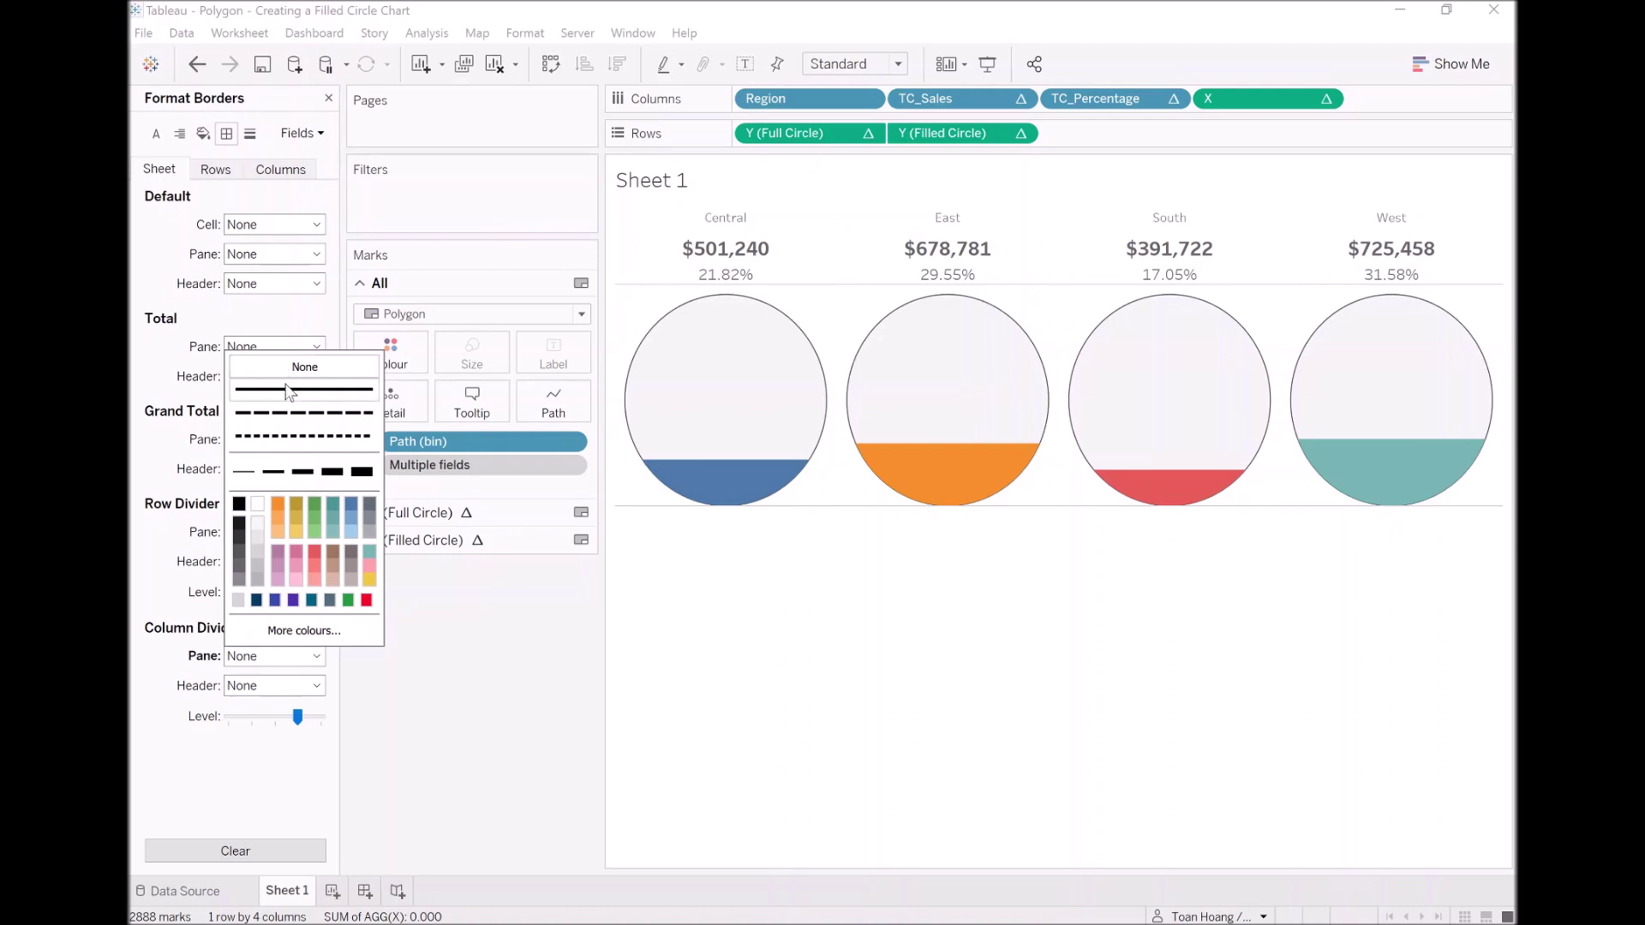
pyautogui.click(288, 415)
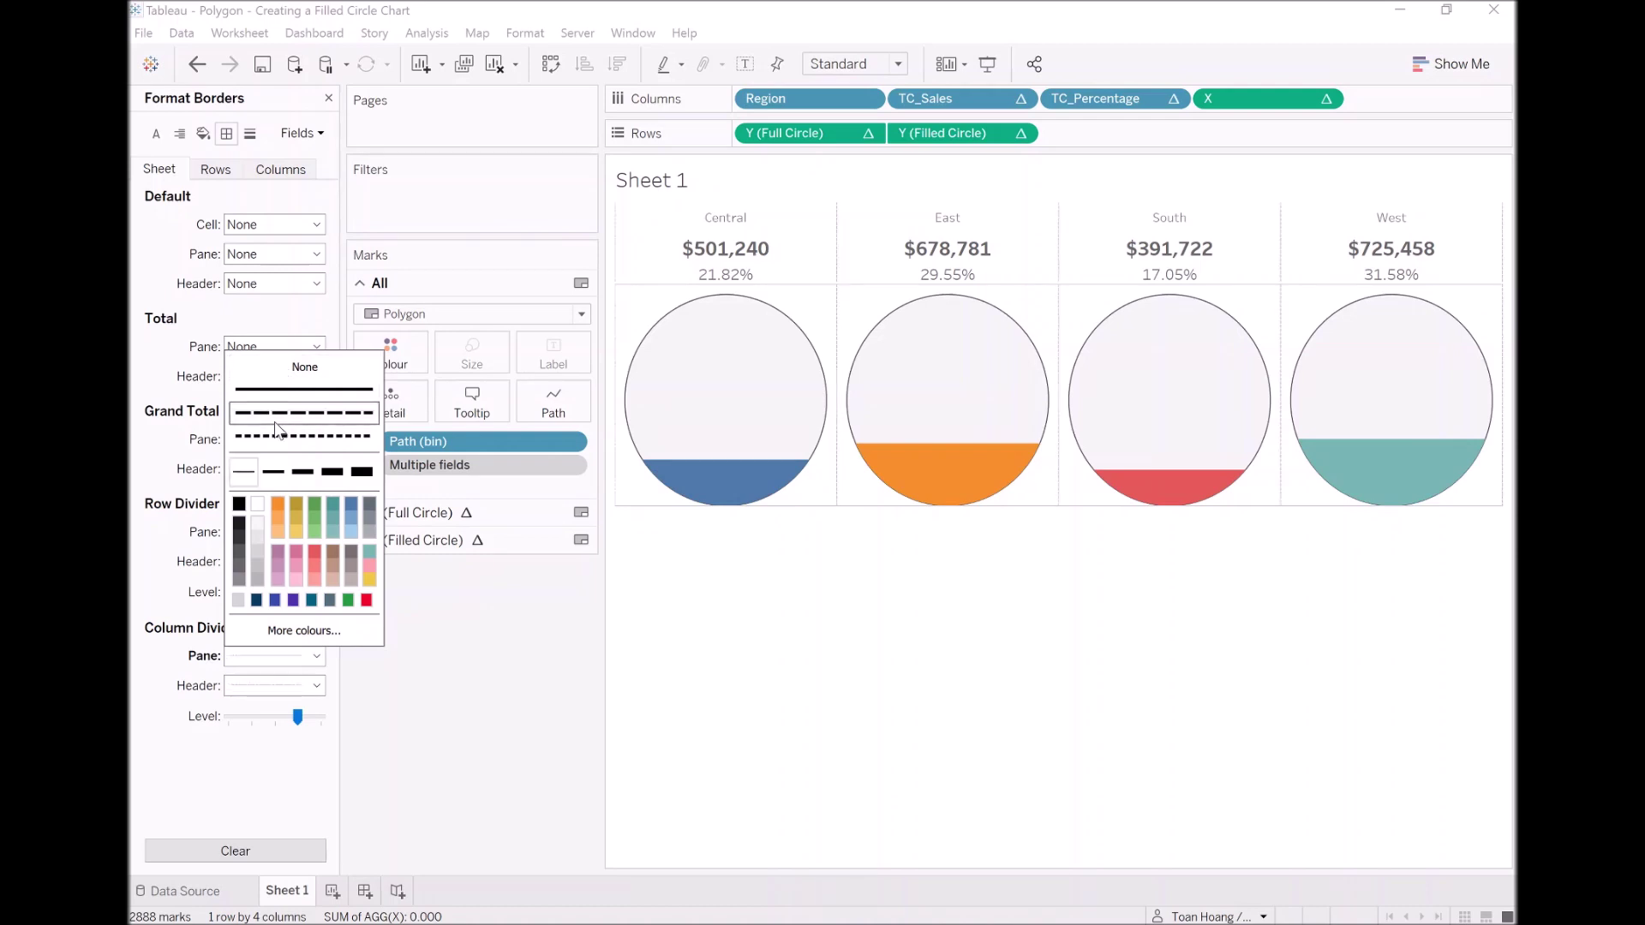
pyautogui.click(177, 444)
pyautogui.click(257, 532)
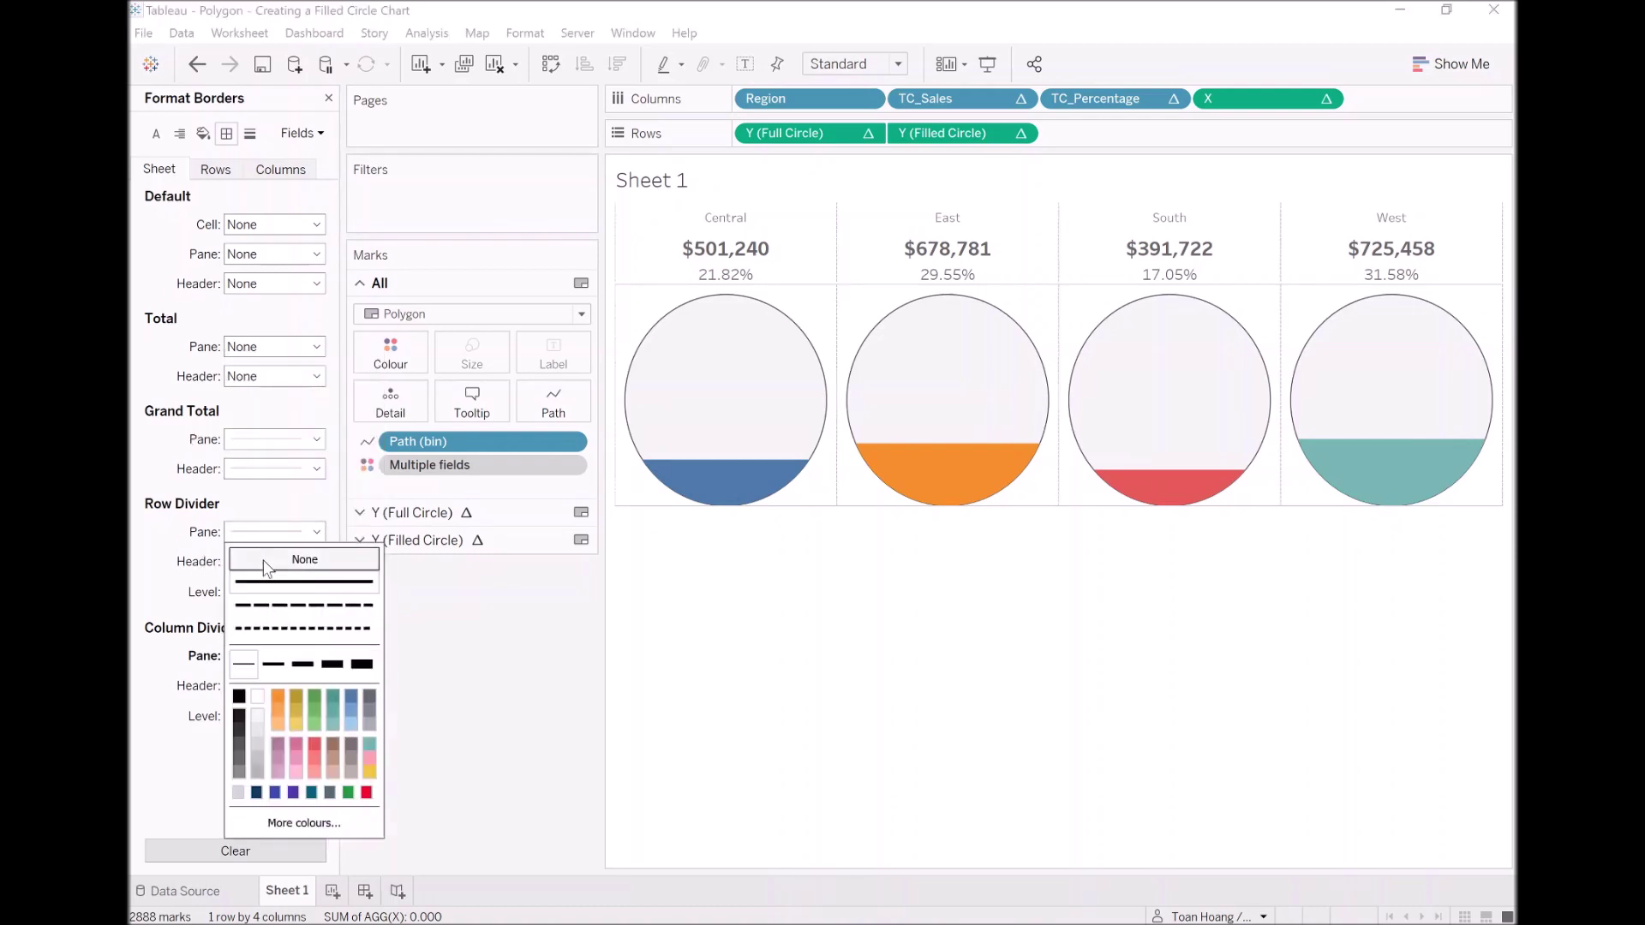
pyautogui.click(272, 561)
pyautogui.click(526, 693)
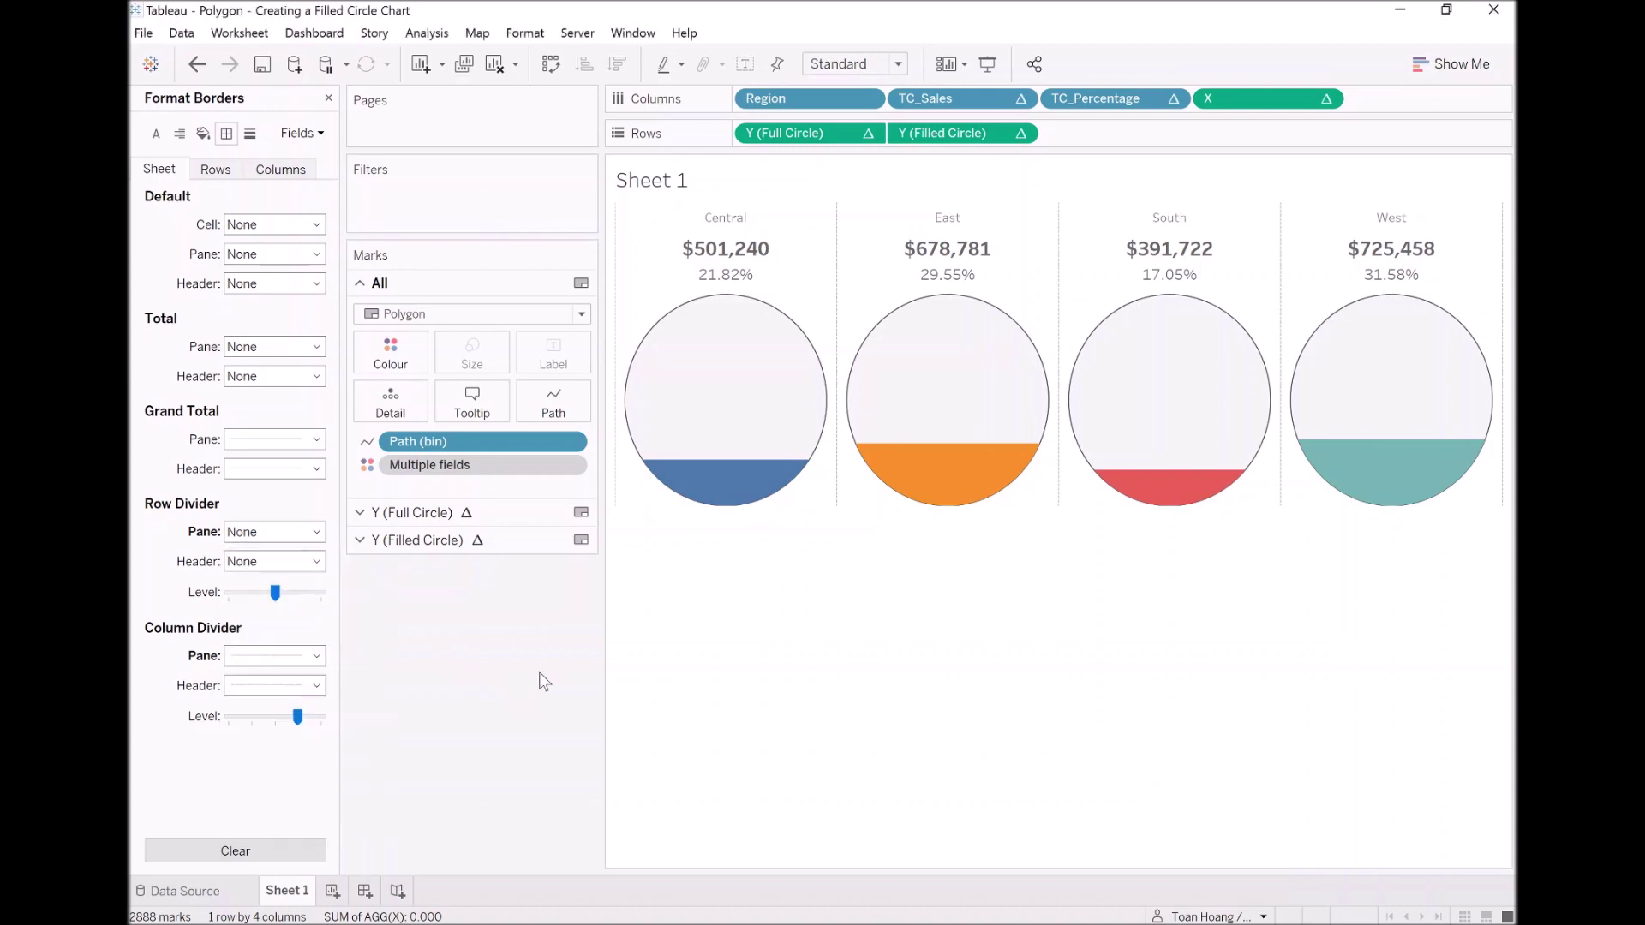
# Rename Sheet 1 to 'Filled Circle'
pyautogui.doubleClick(290, 891)
pyautogui.write('Filled Circle')
pyautogui.press('Return')
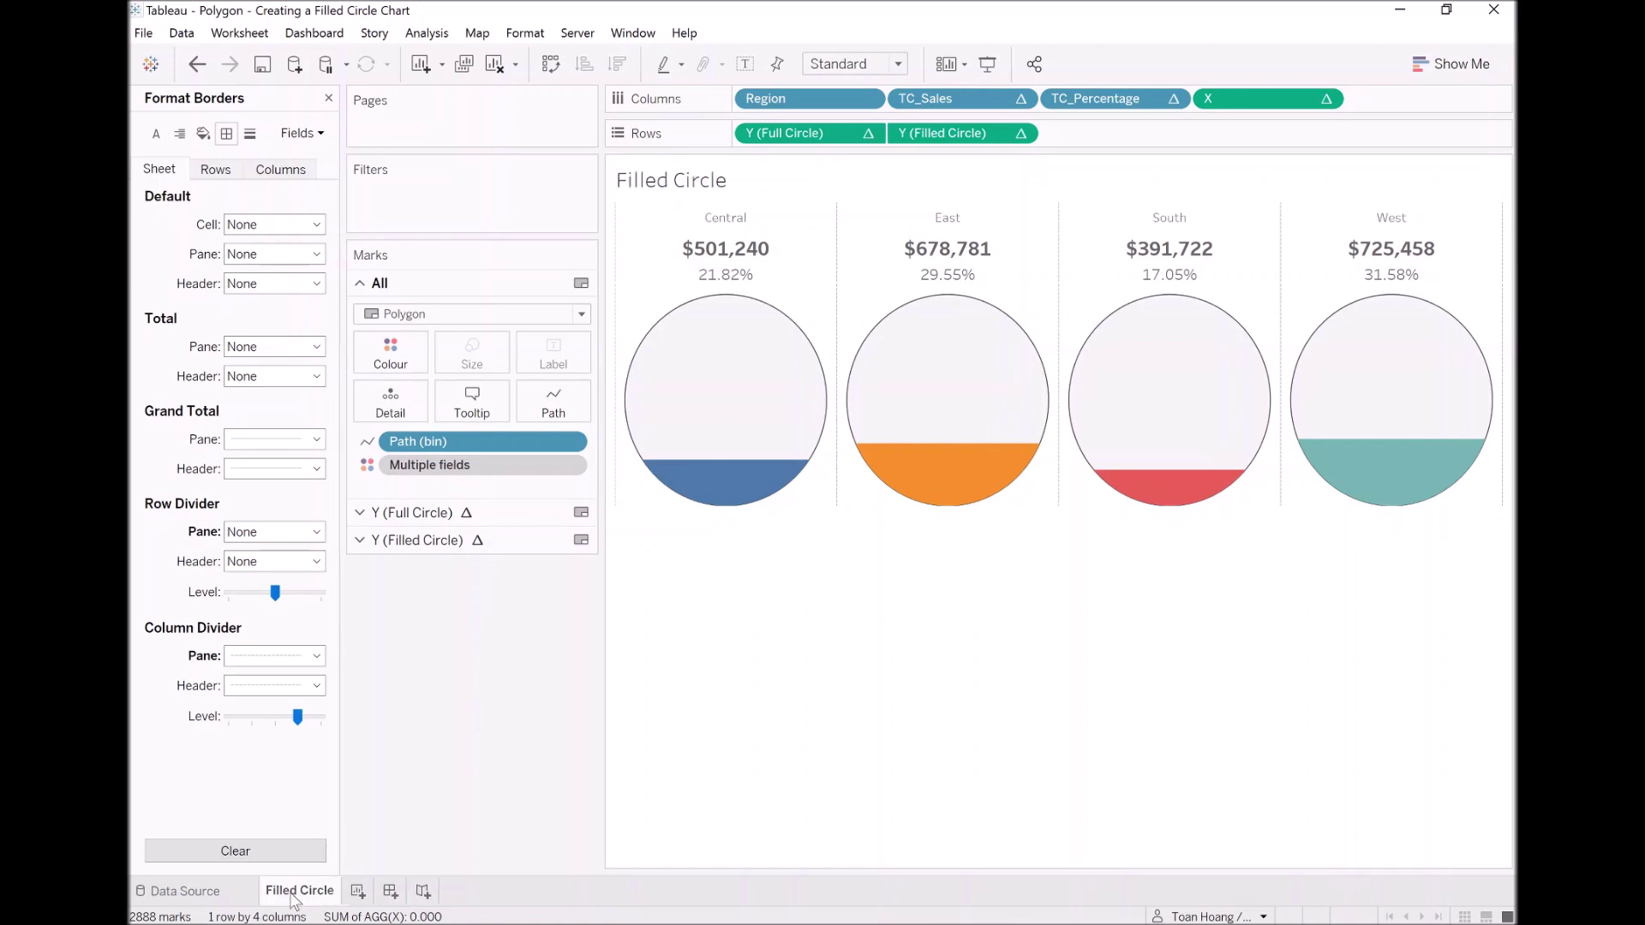
# Filter the chart to Order Date year 2020
pyautogui.click(328, 98)
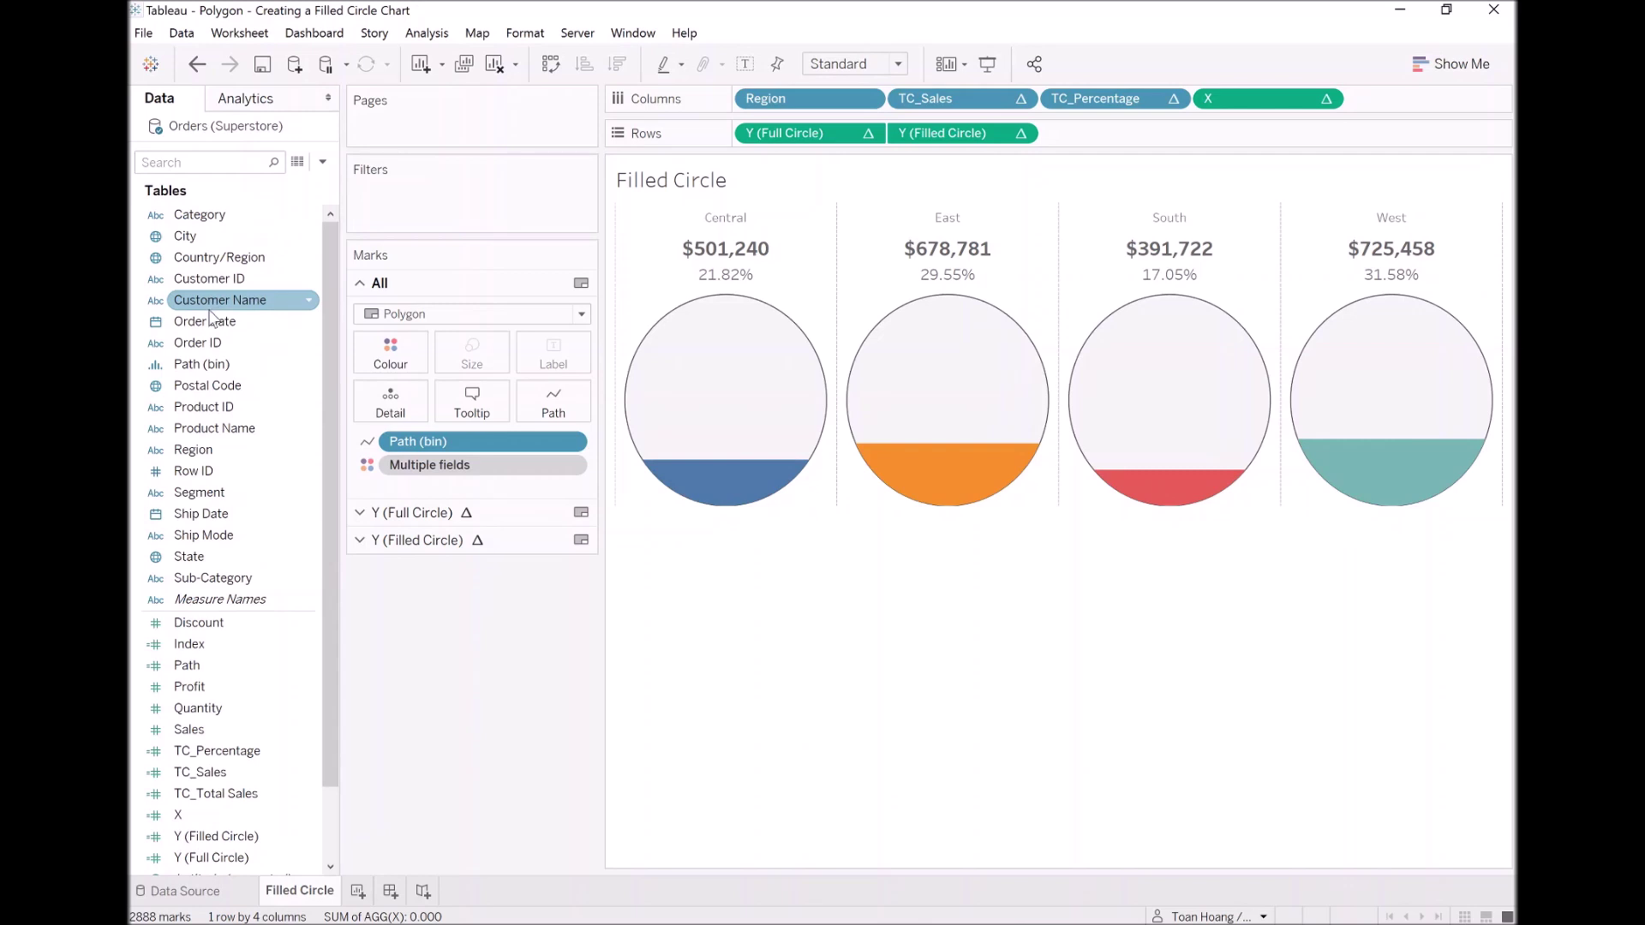
pyautogui.moveTo(200, 330); pyautogui.dragTo(397, 220)
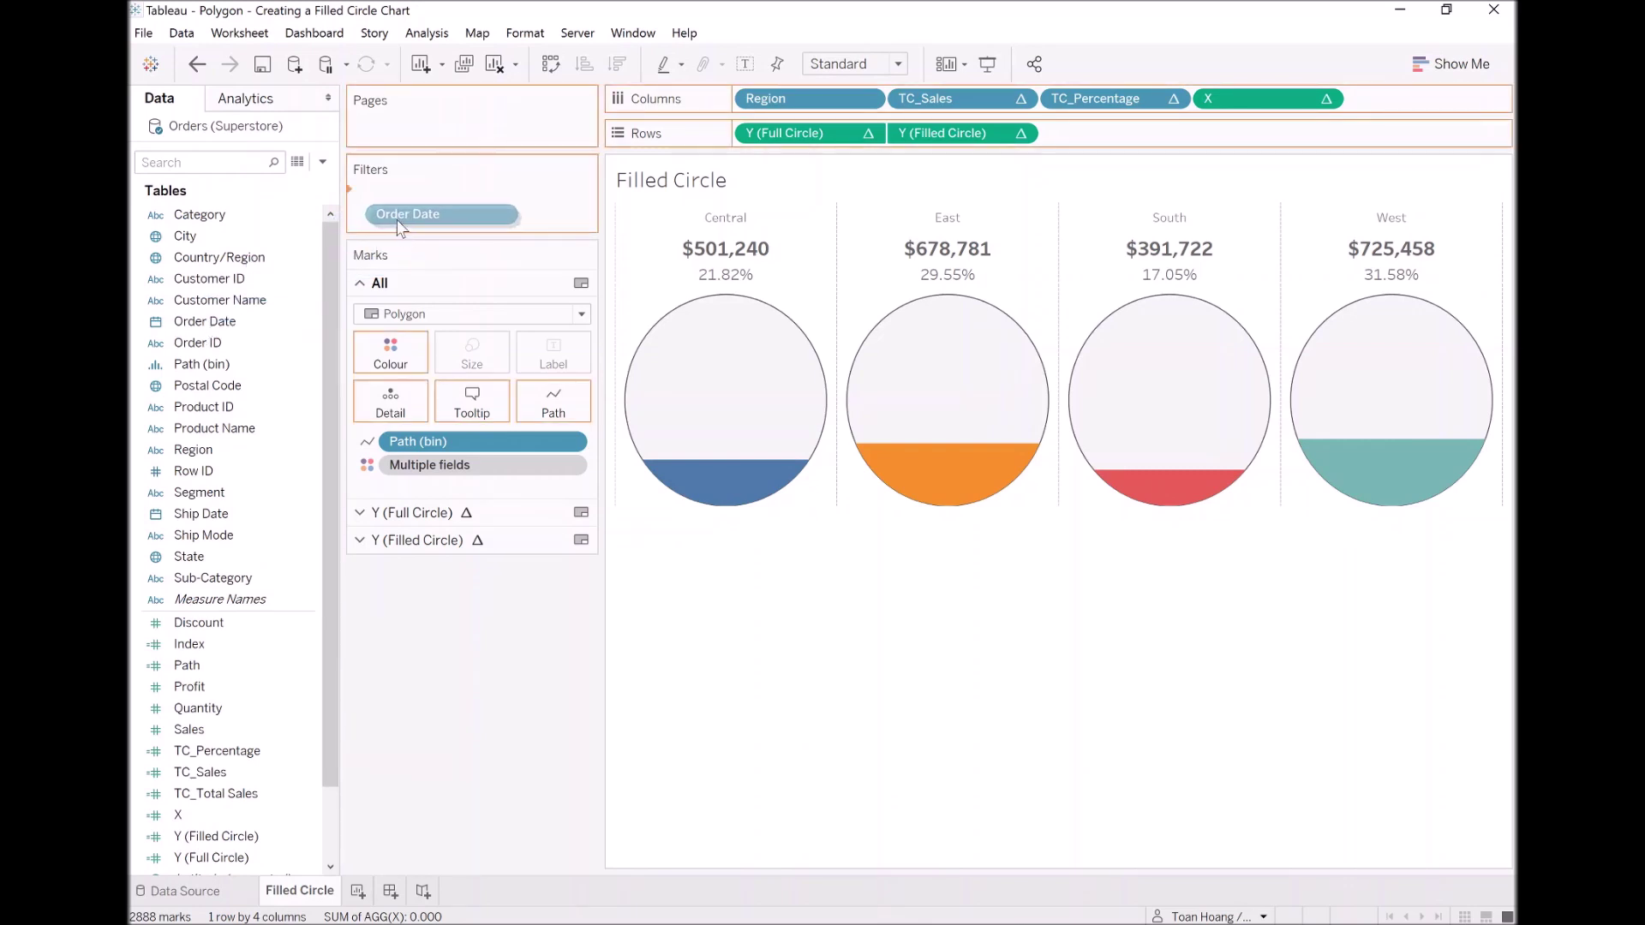
pyautogui.doubleClick(744, 347)
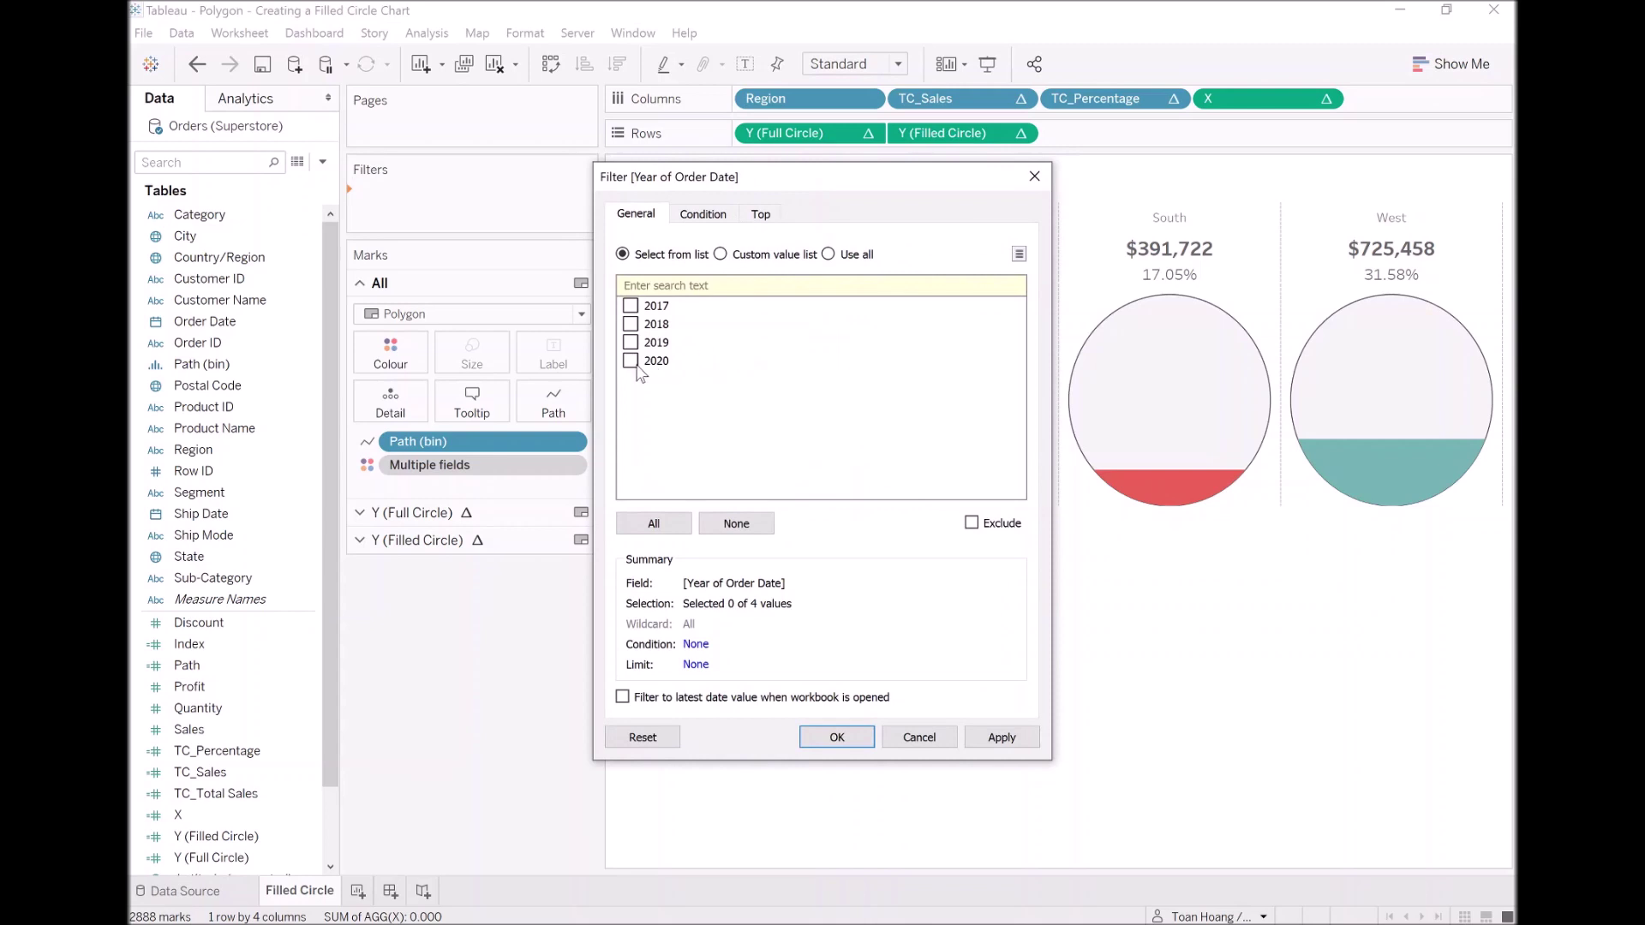
pyautogui.click(981, 740)
pyautogui.click(851, 742)
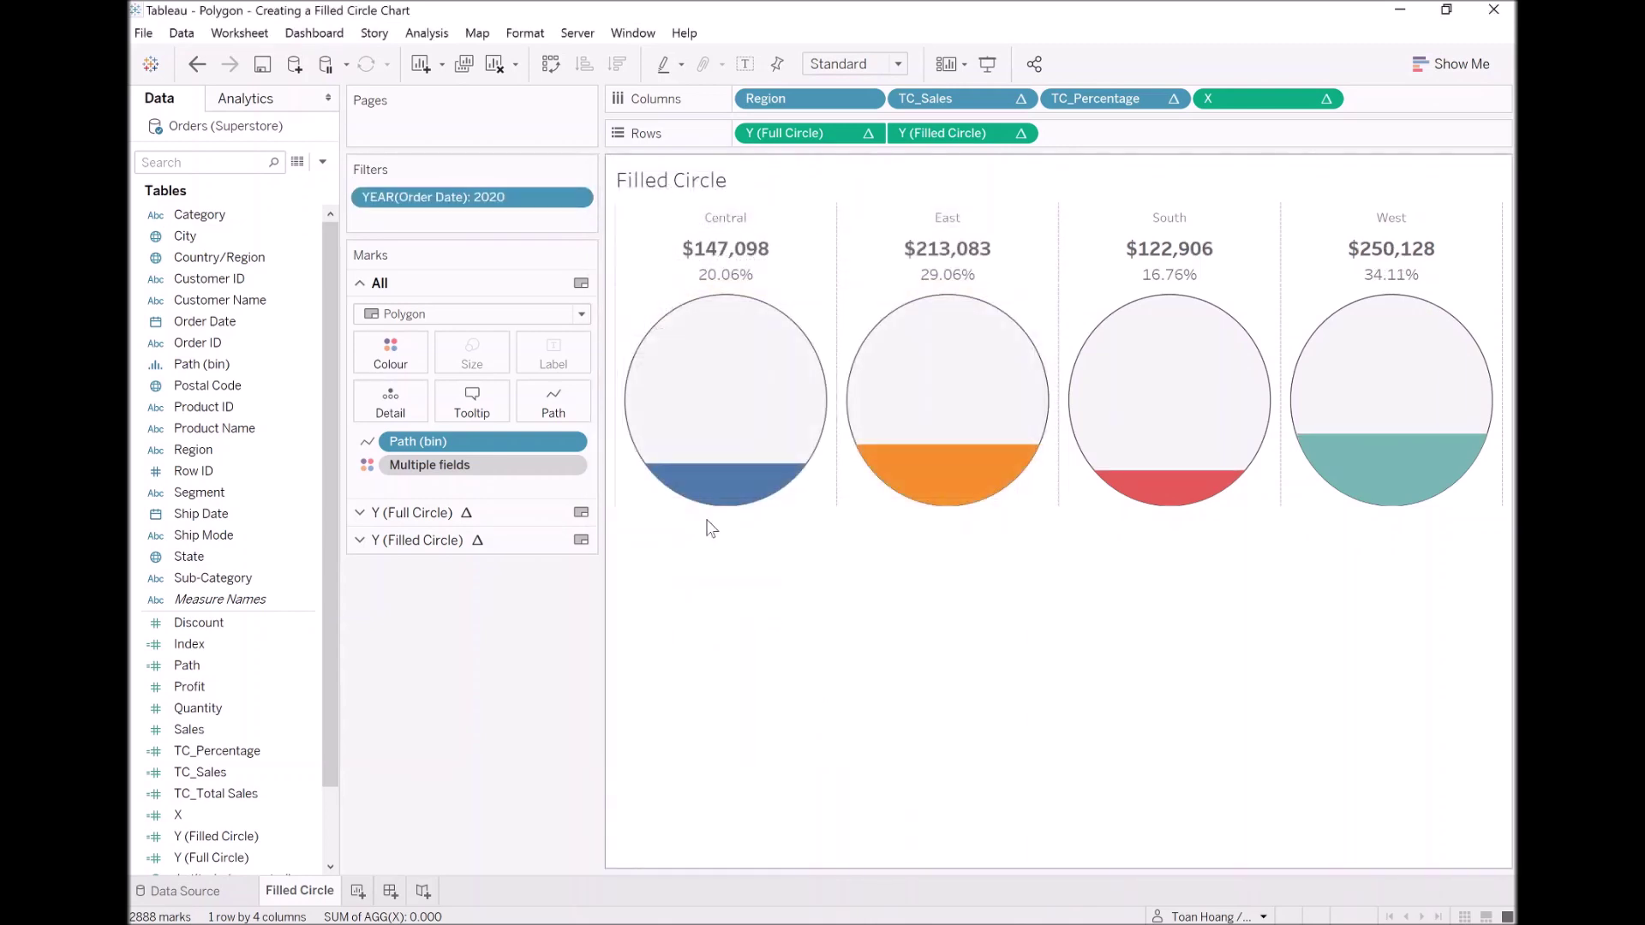
# Show the YEAR(Order Date) filter card as a Single Value (list)
pyautogui.rightClick(510, 200)
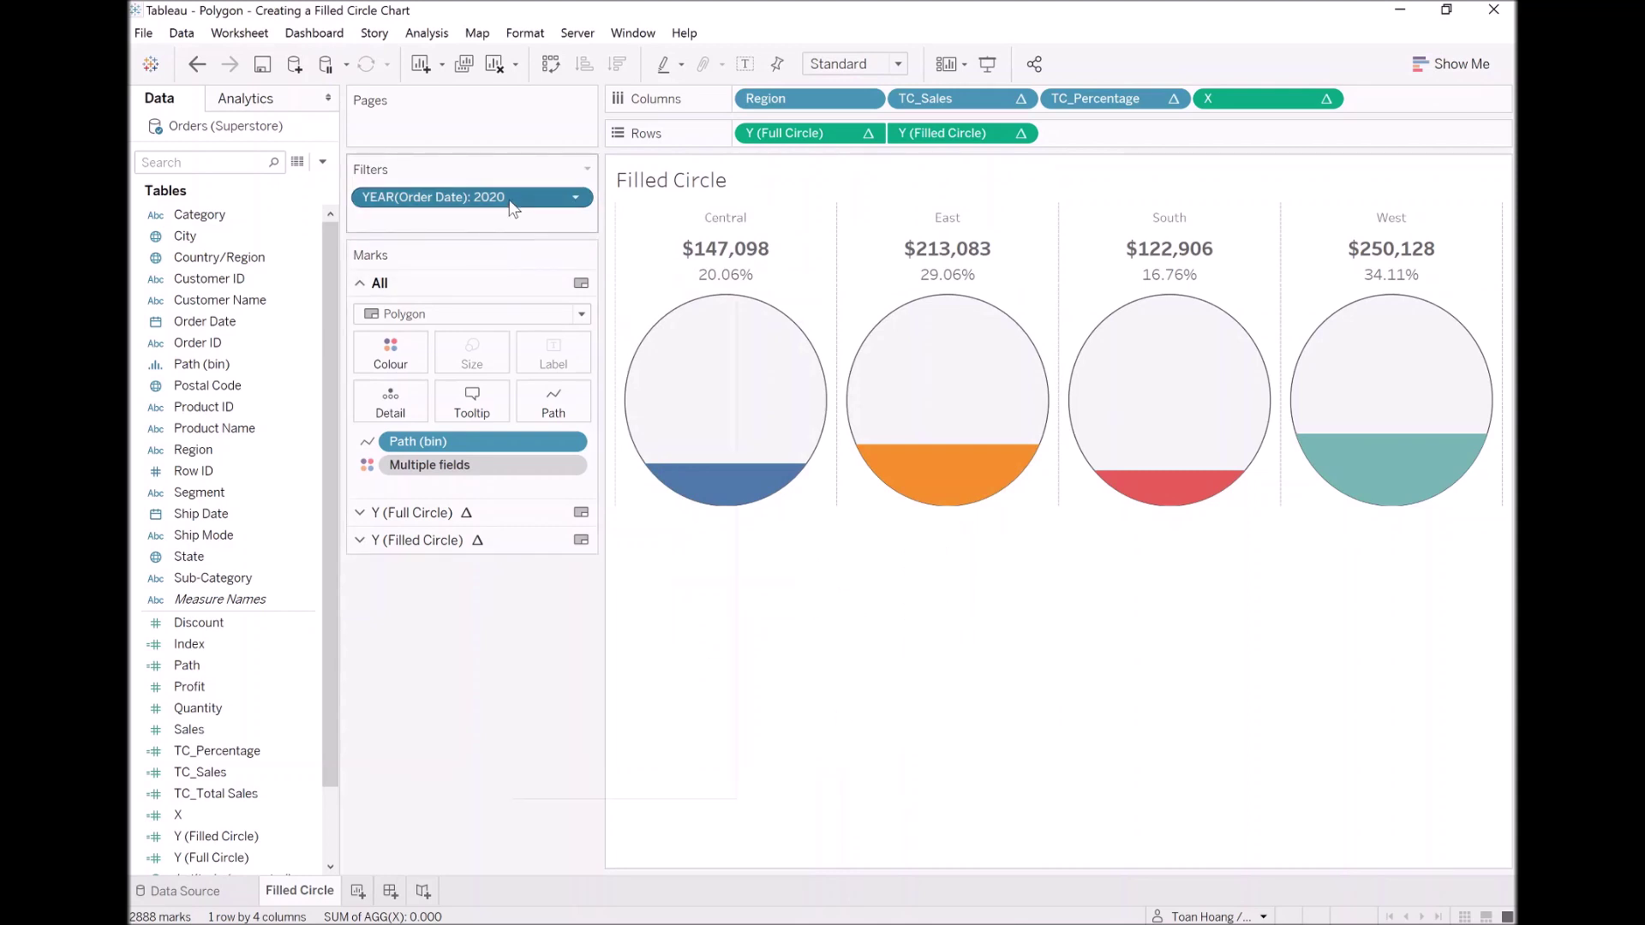
pyautogui.click(572, 243)
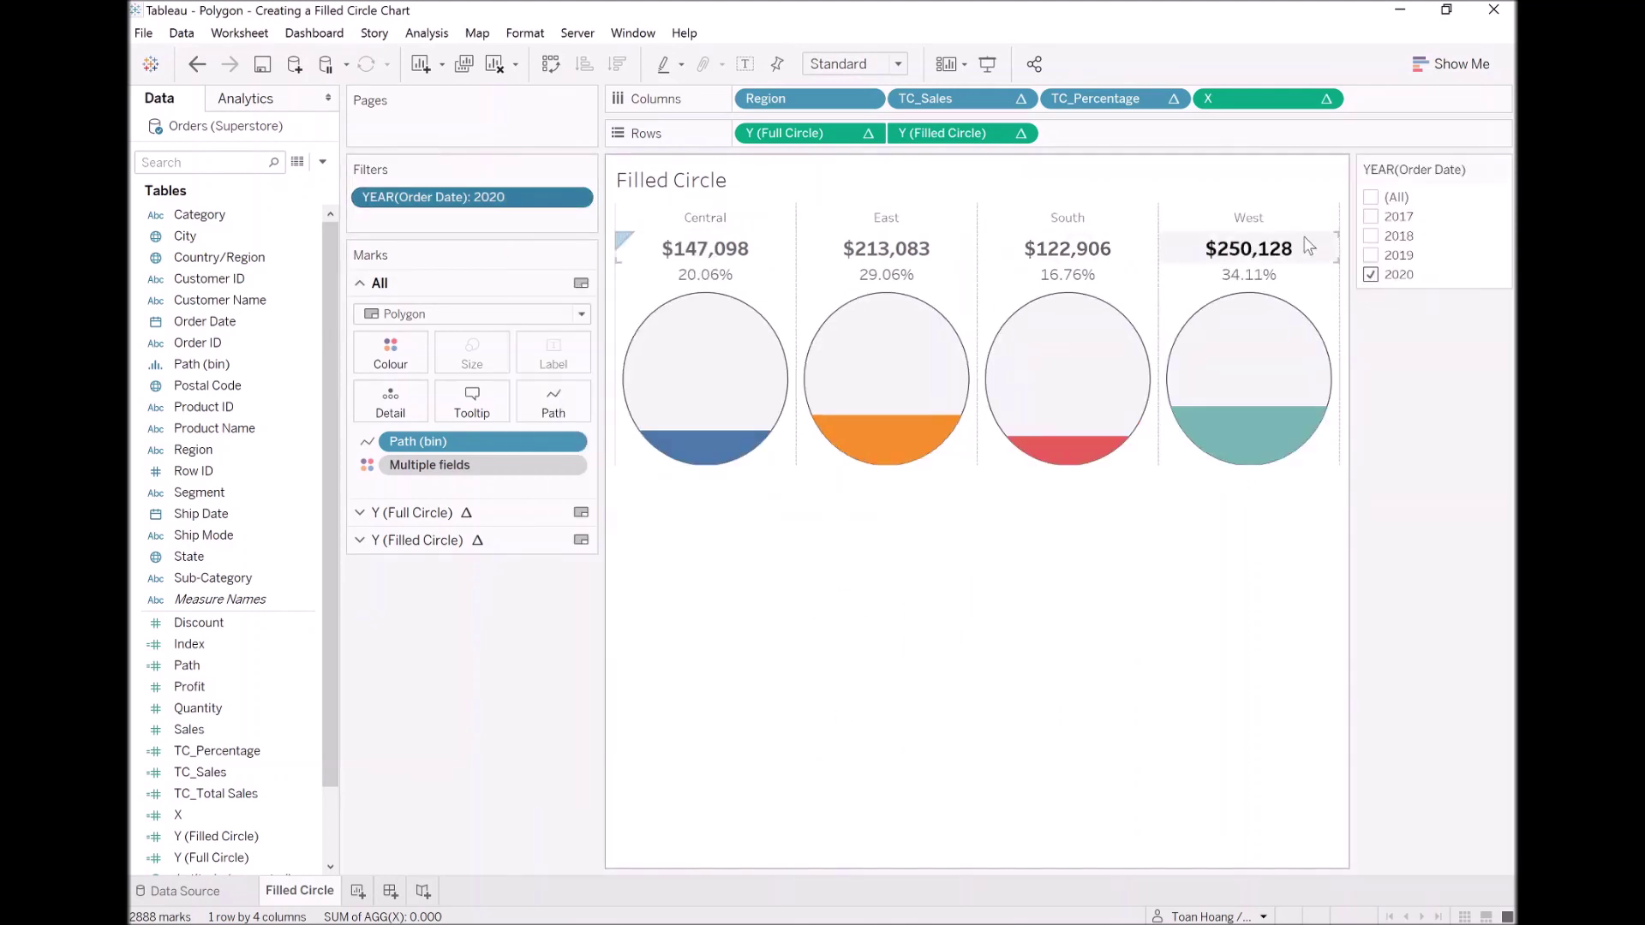
pyautogui.click(1501, 169)
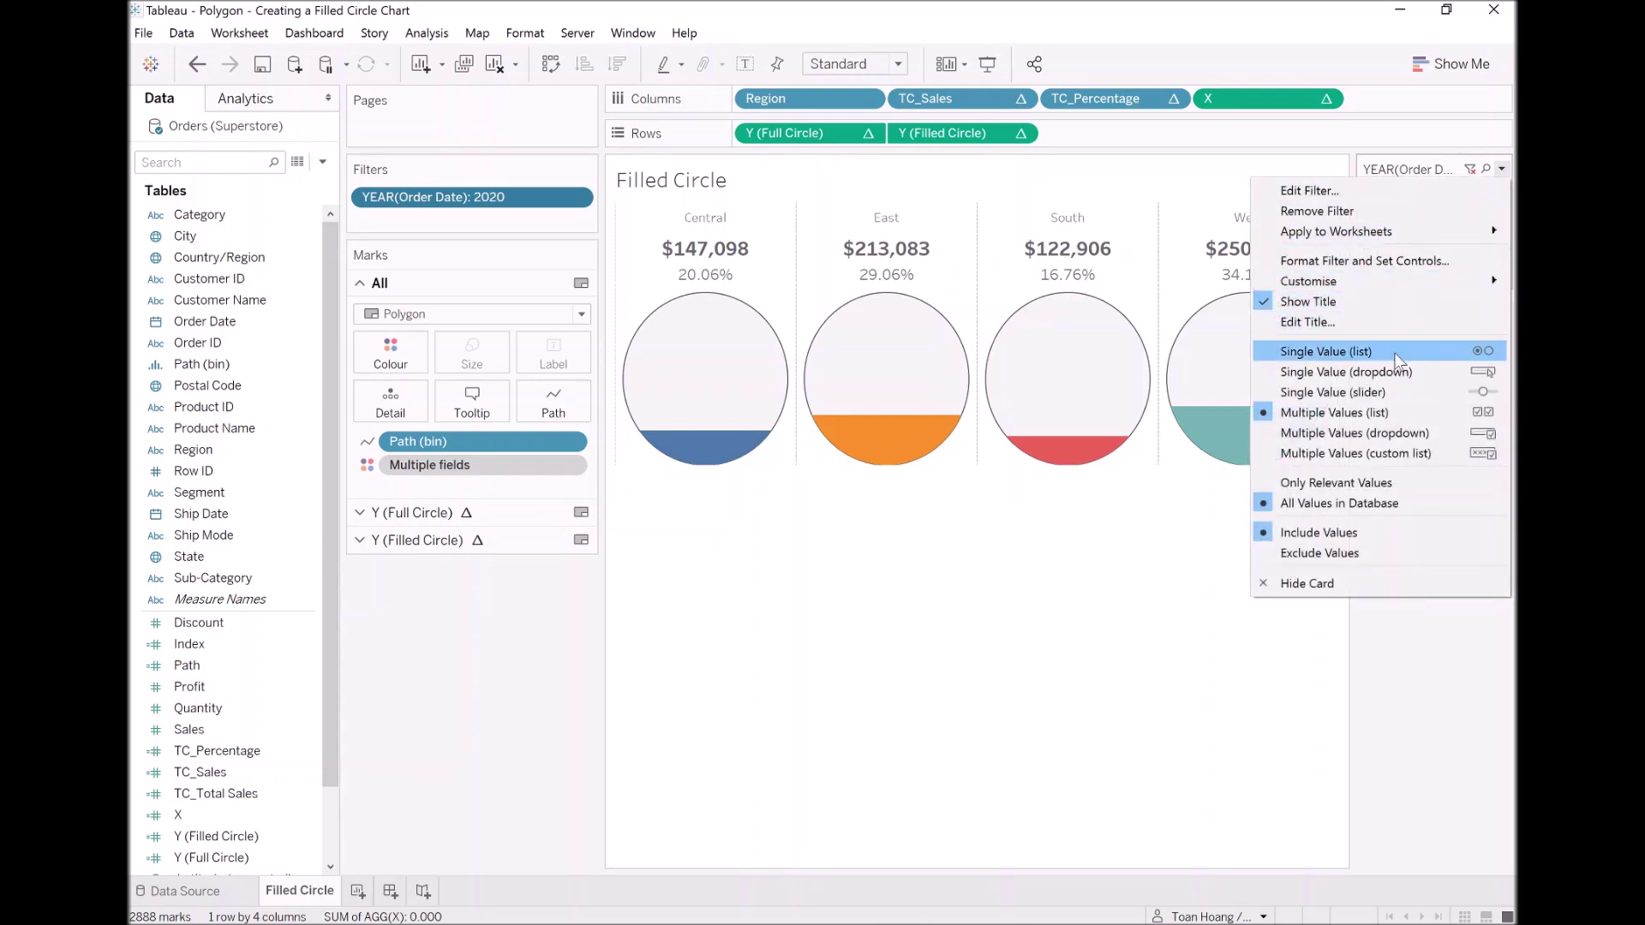
pyautogui.click(1394, 352)
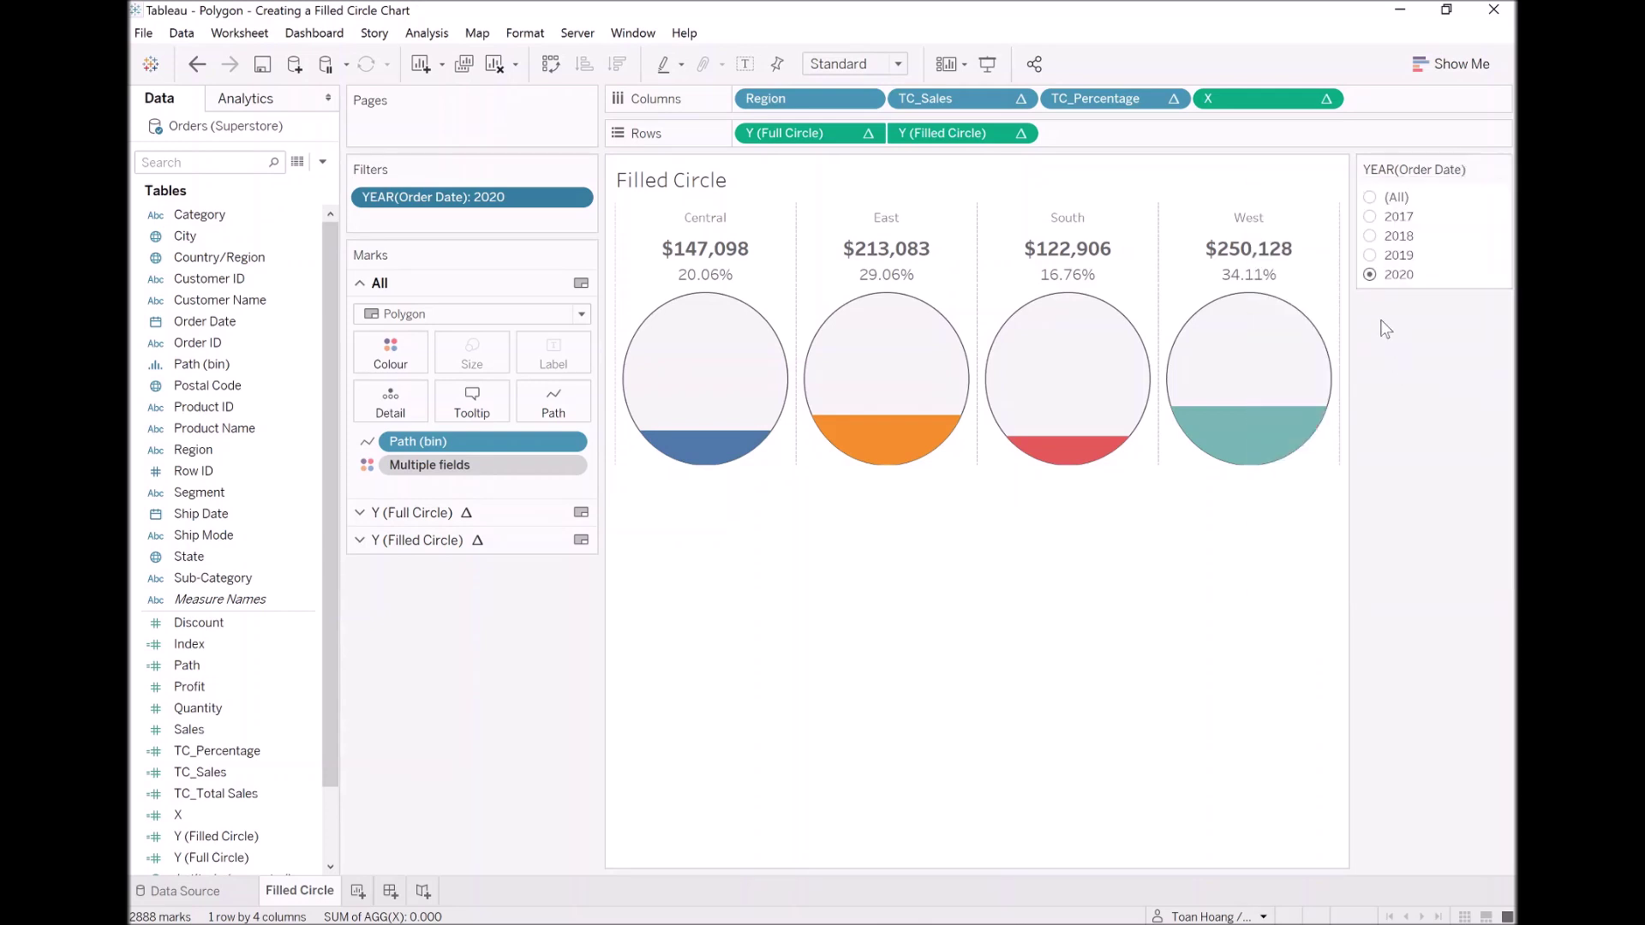
# Step through the years 2017–2019 in the filter, ending on 2020
pyautogui.click(1371, 255)
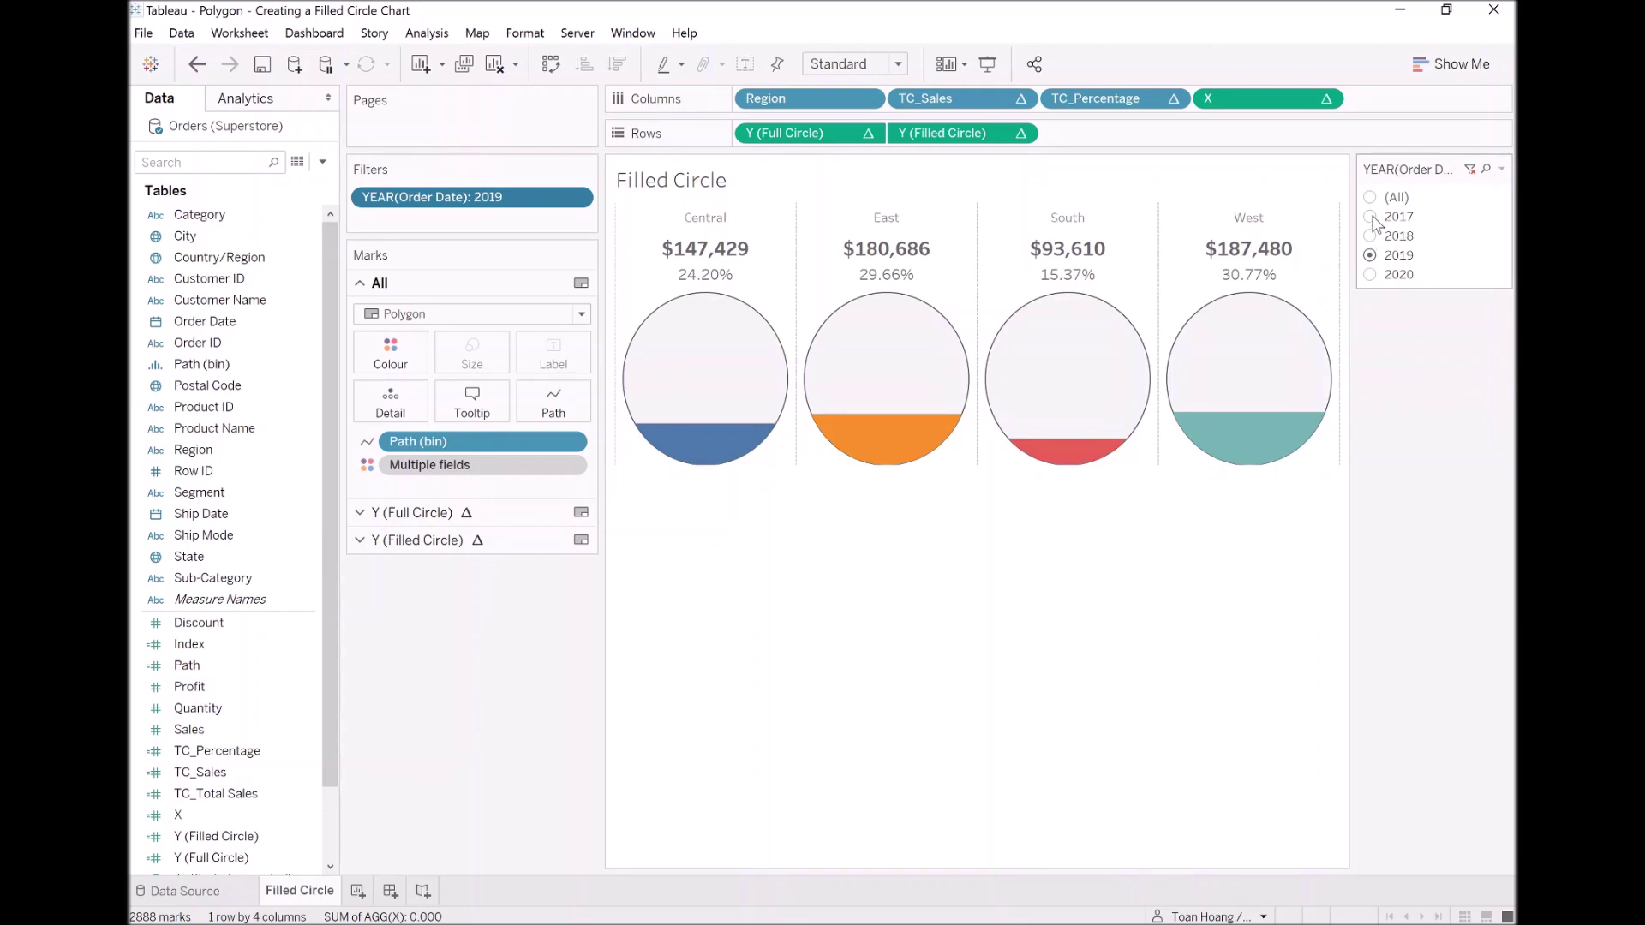
pyautogui.click(1373, 225)
pyautogui.click(1371, 216)
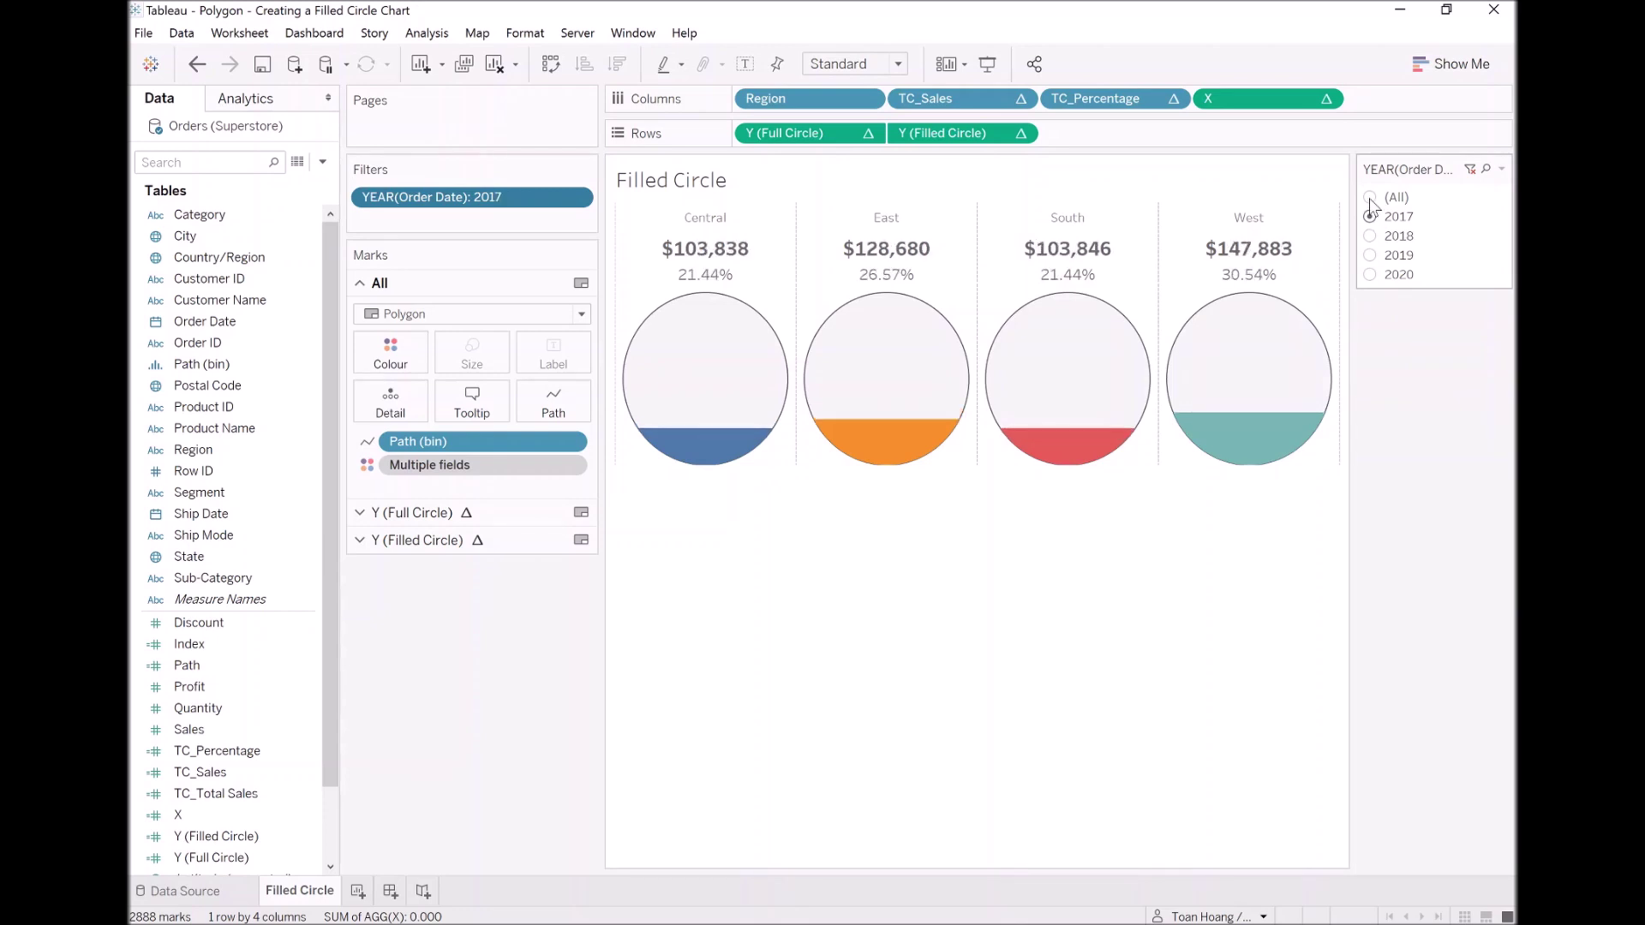
pyautogui.click(1371, 198)
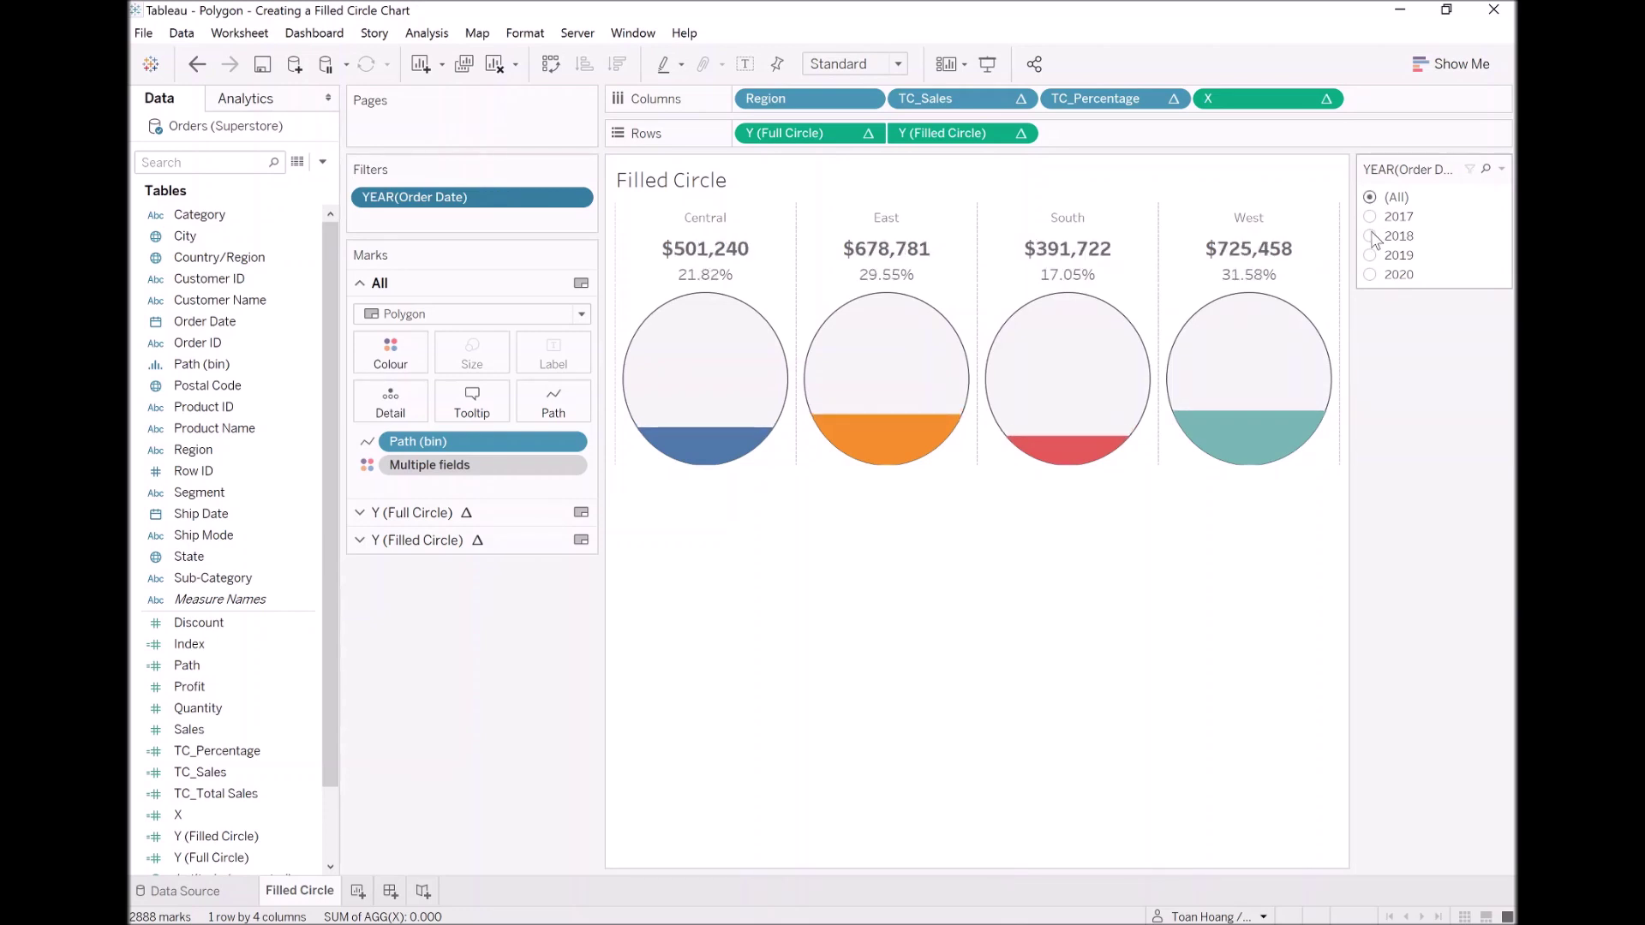
pyautogui.click(1370, 217)
pyautogui.click(1370, 256)
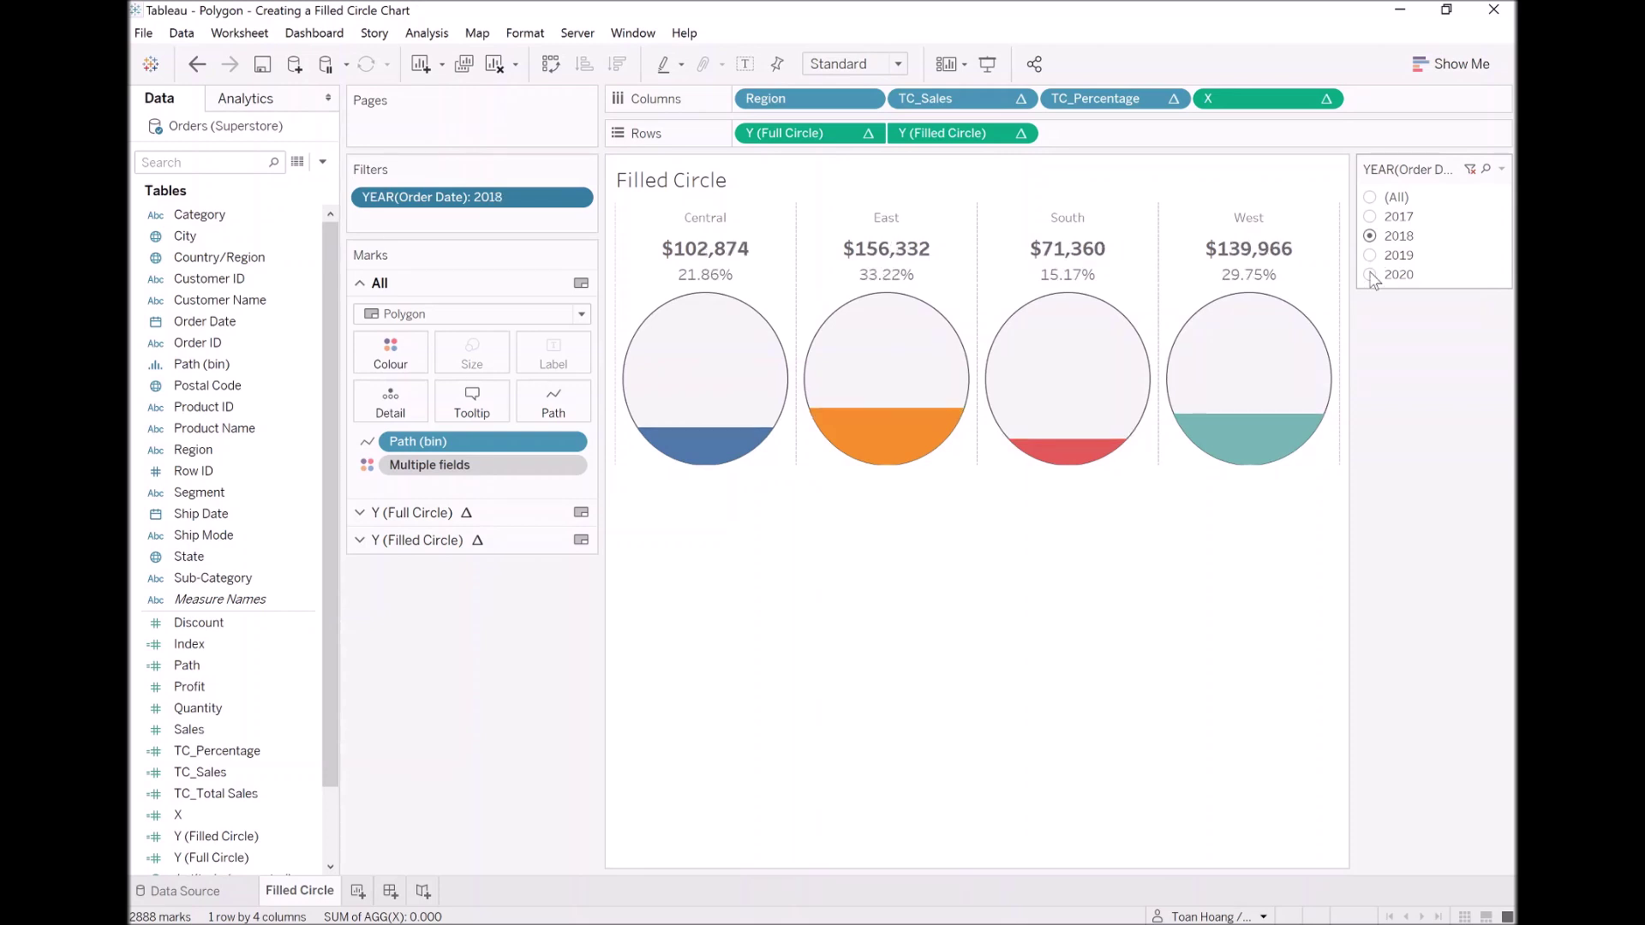
pyautogui.press('Down')
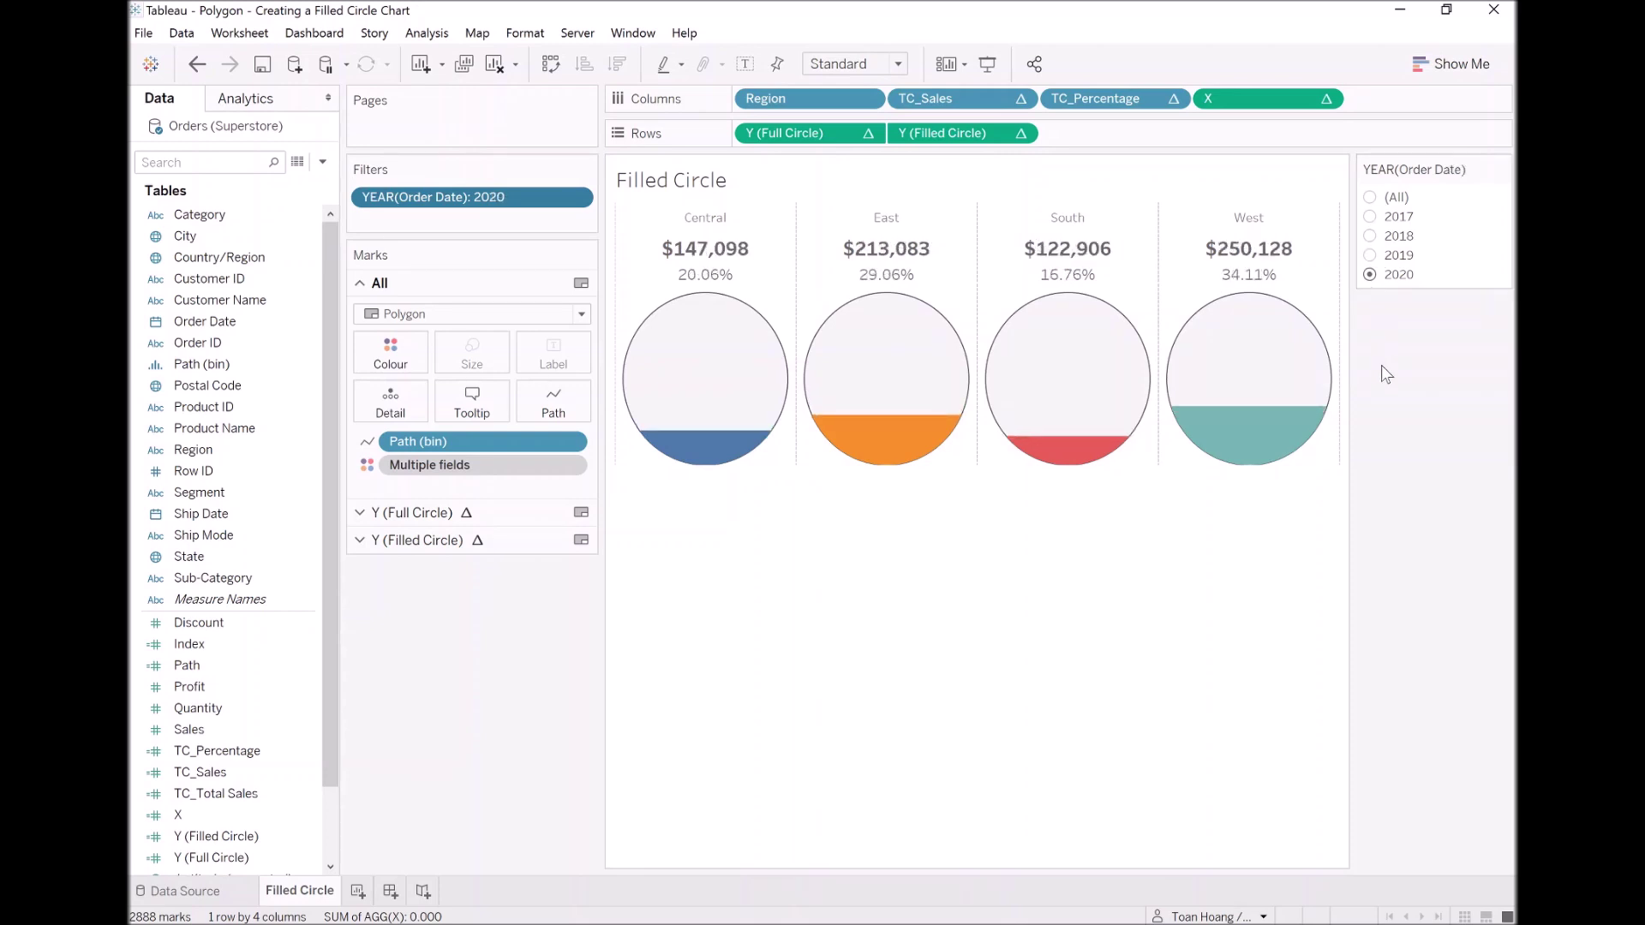